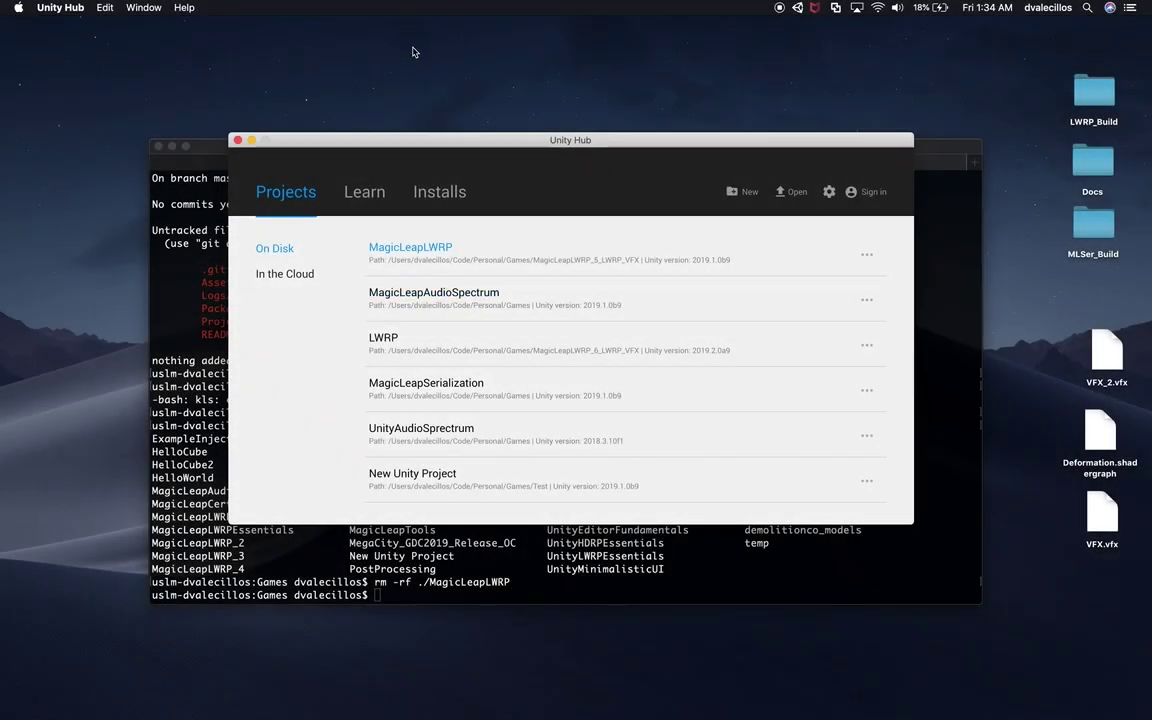
Step: Start a new project named MagicLeapLWRP using Unity version 2019.1.0b9
click(742, 192)
text(MagicLeapLWRP)
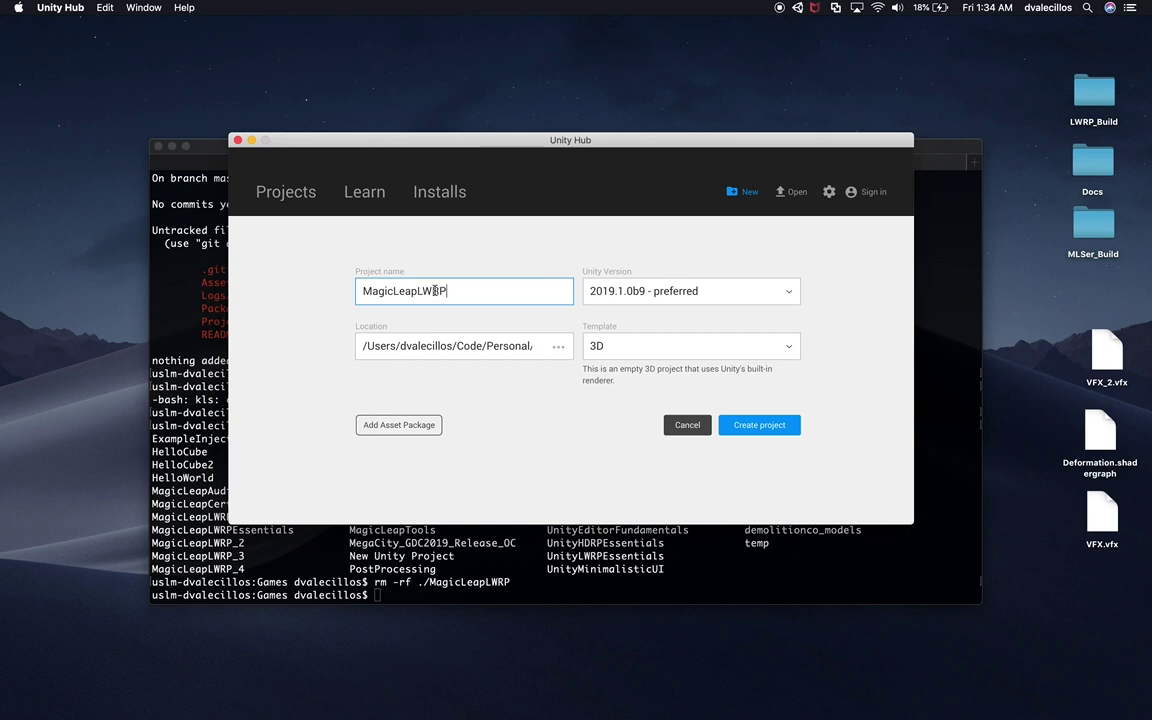
click(648, 291)
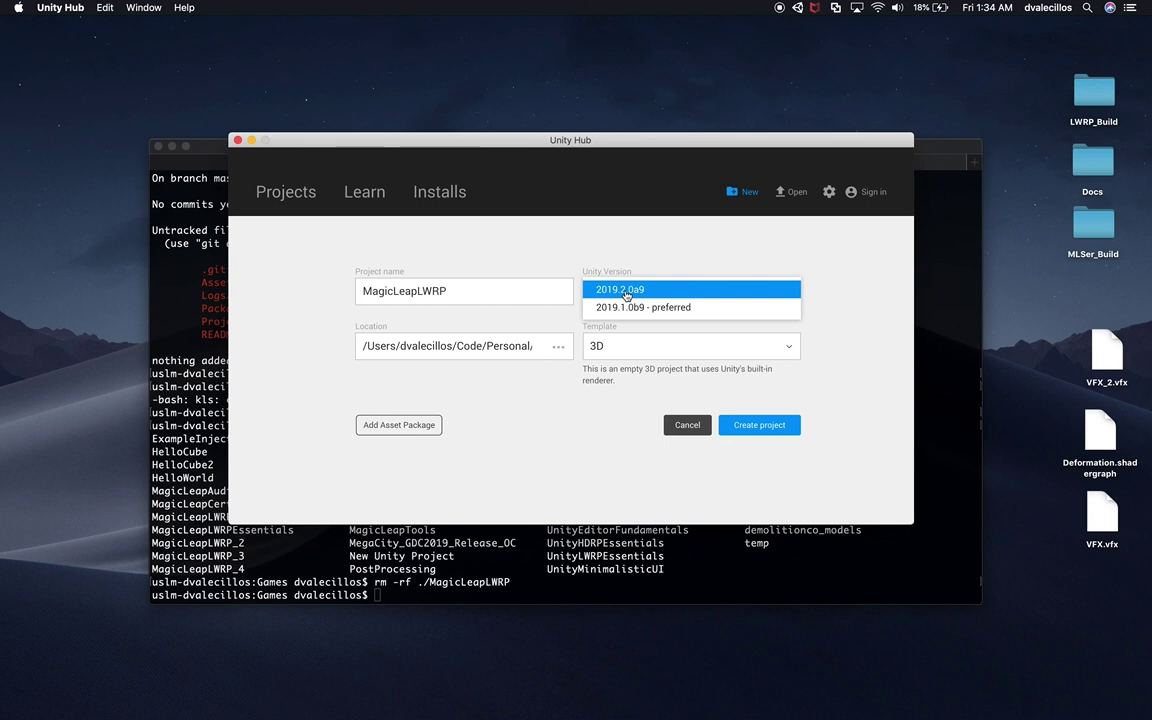
click(622, 308)
Step: Set the location to the Games folder, choose the Lightweight RP template and create the project
drag(382, 346, 681, 290)
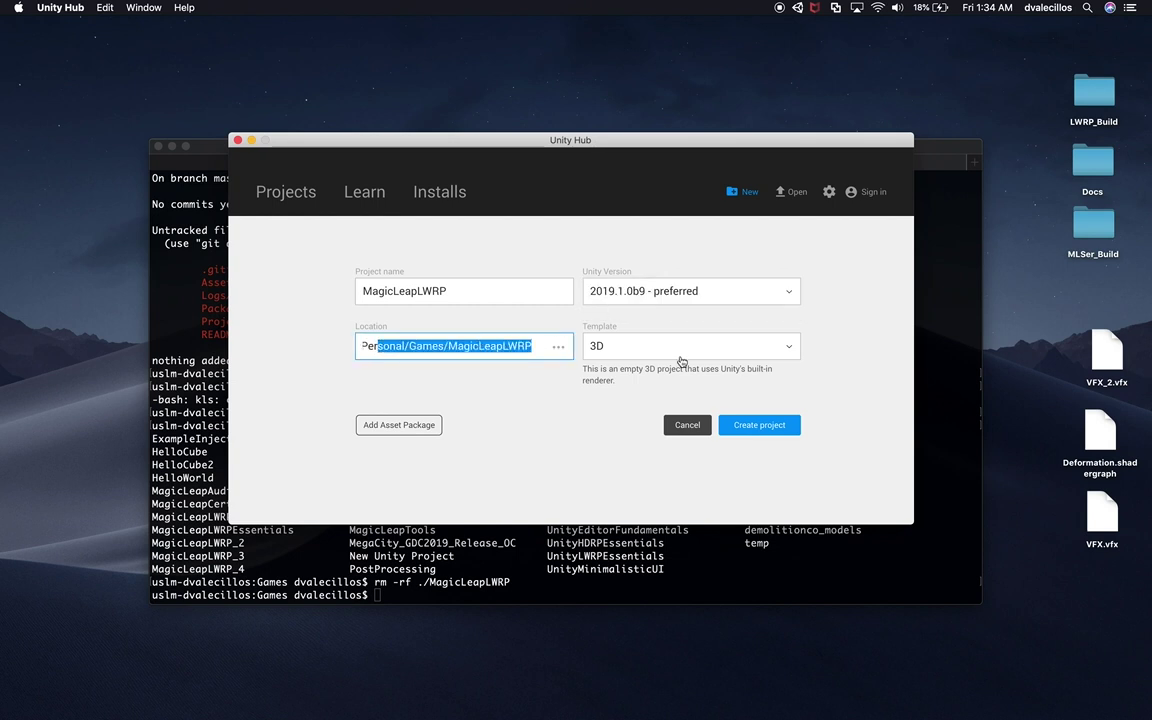
click(452, 347)
double_click(452, 347)
key(BackSpace)
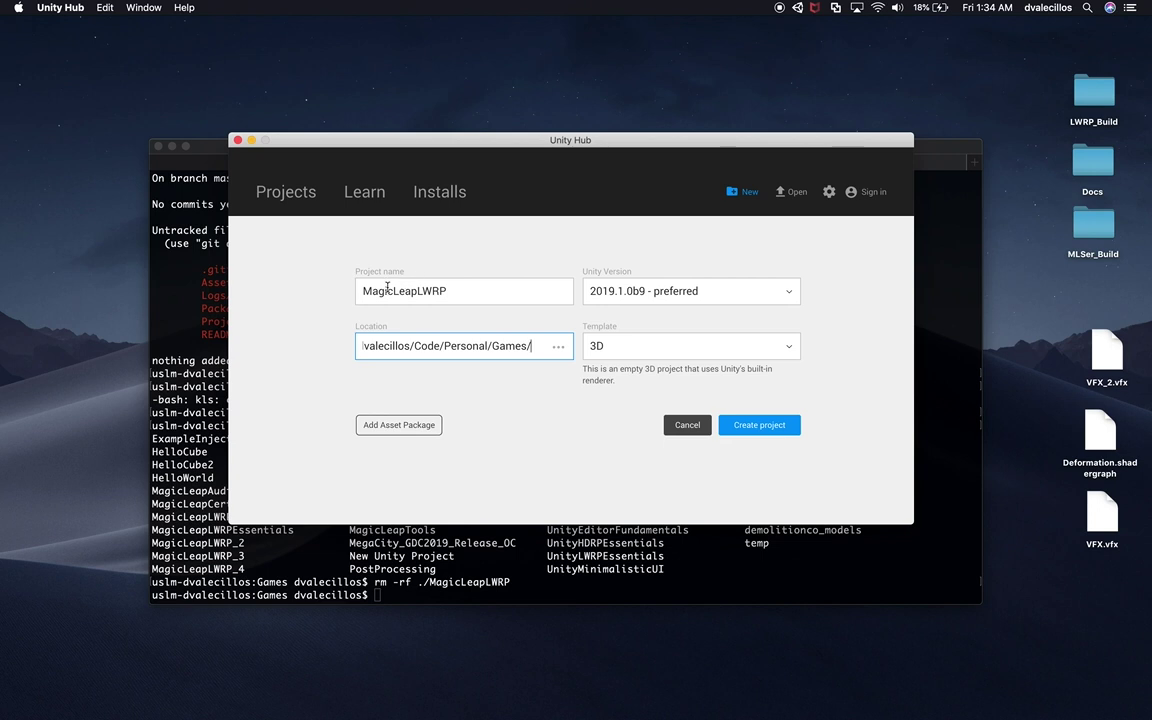
click(617, 345)
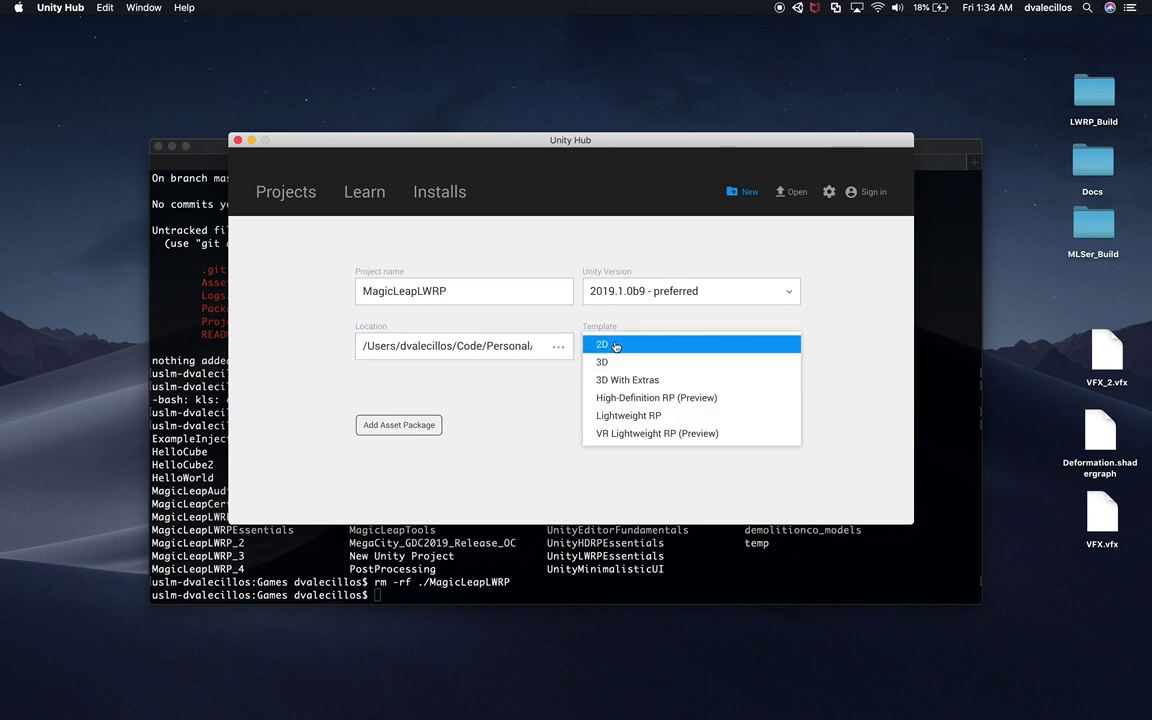
click(628, 425)
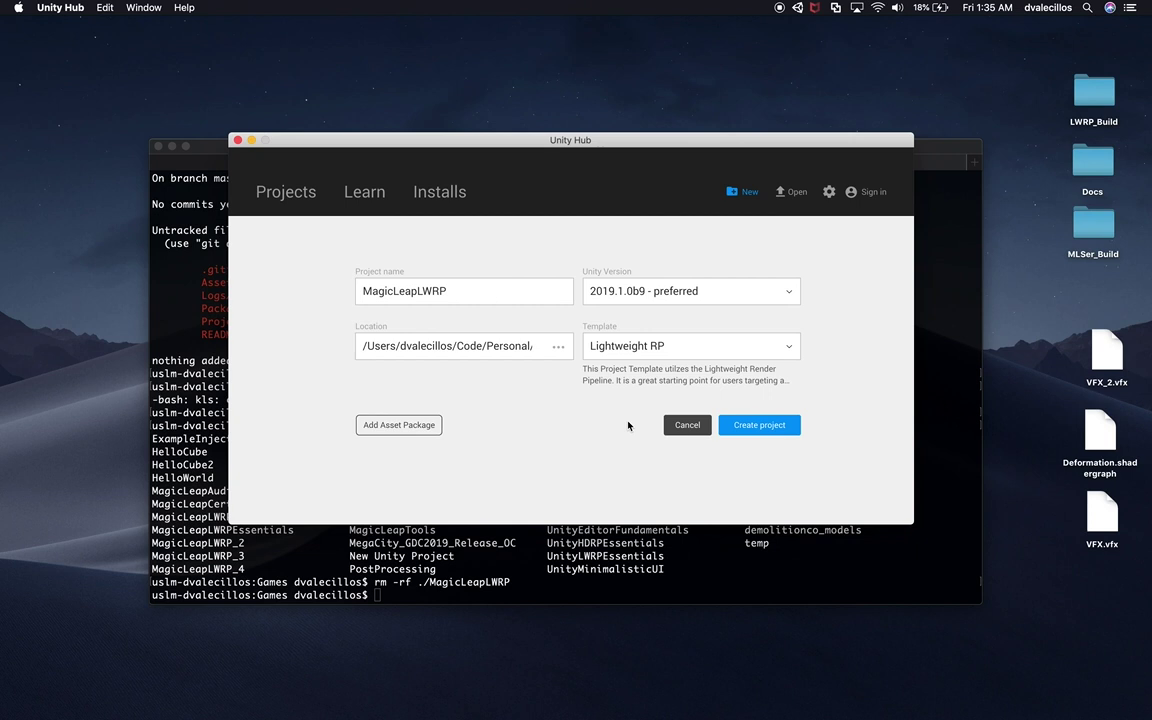
click(764, 426)
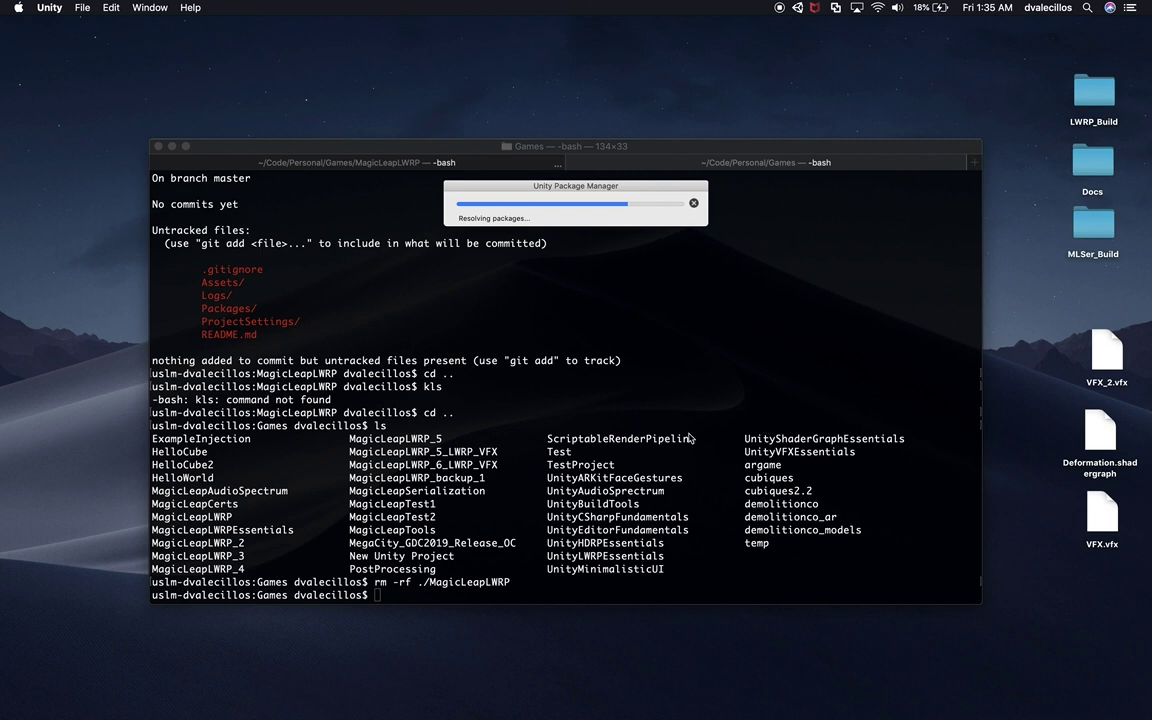
Step: Leave Unity resolving the MagicLeapLWRP packages and bring Chrome to the front
key(super+Tab)
key(super+Tab)
key(super+Tab)
key(super+Tab)
key(super+Tab)
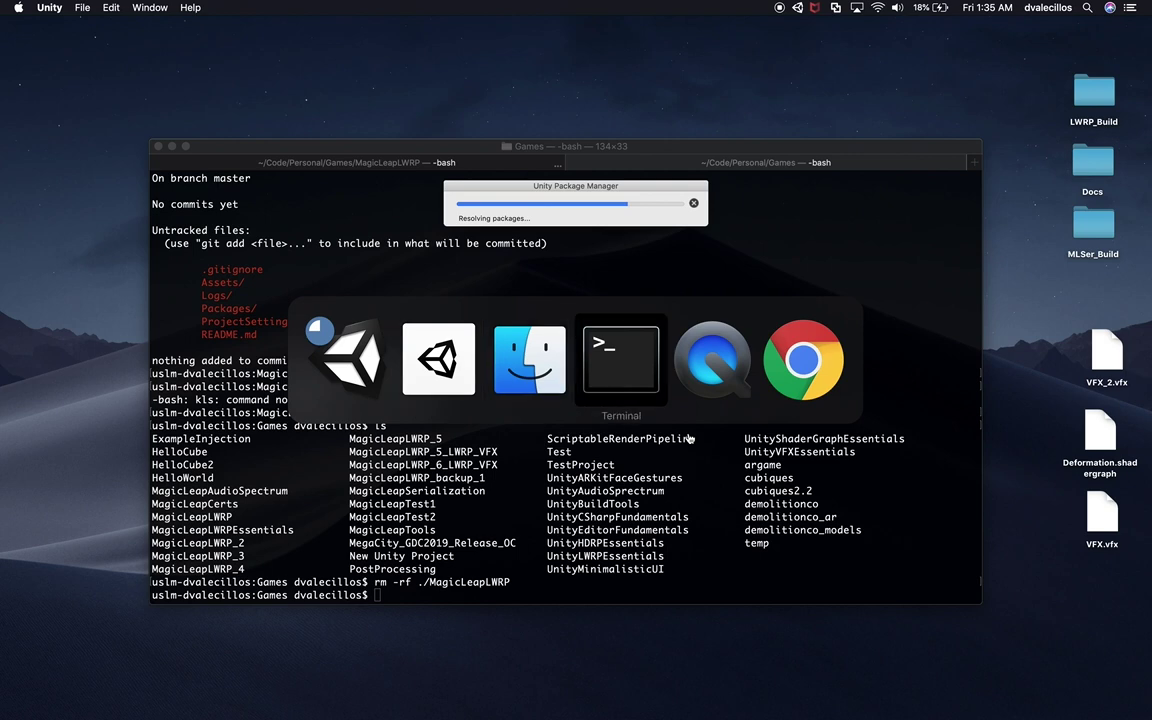
mouse_move(889, 695)
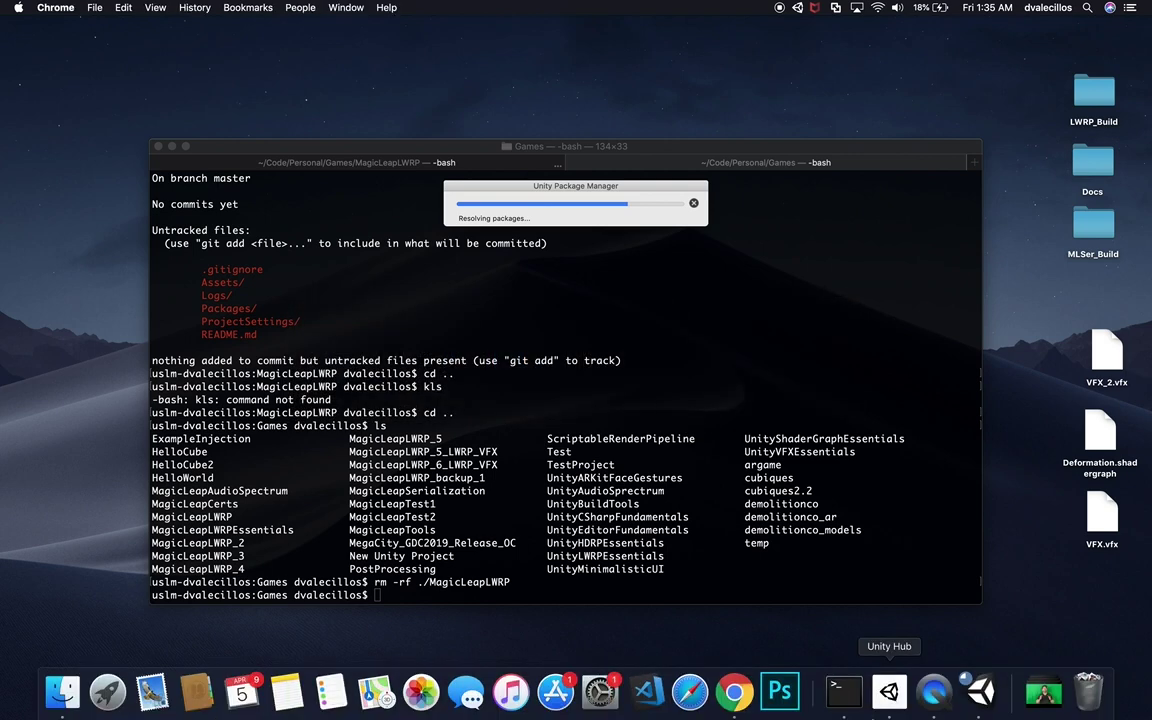
click(734, 692)
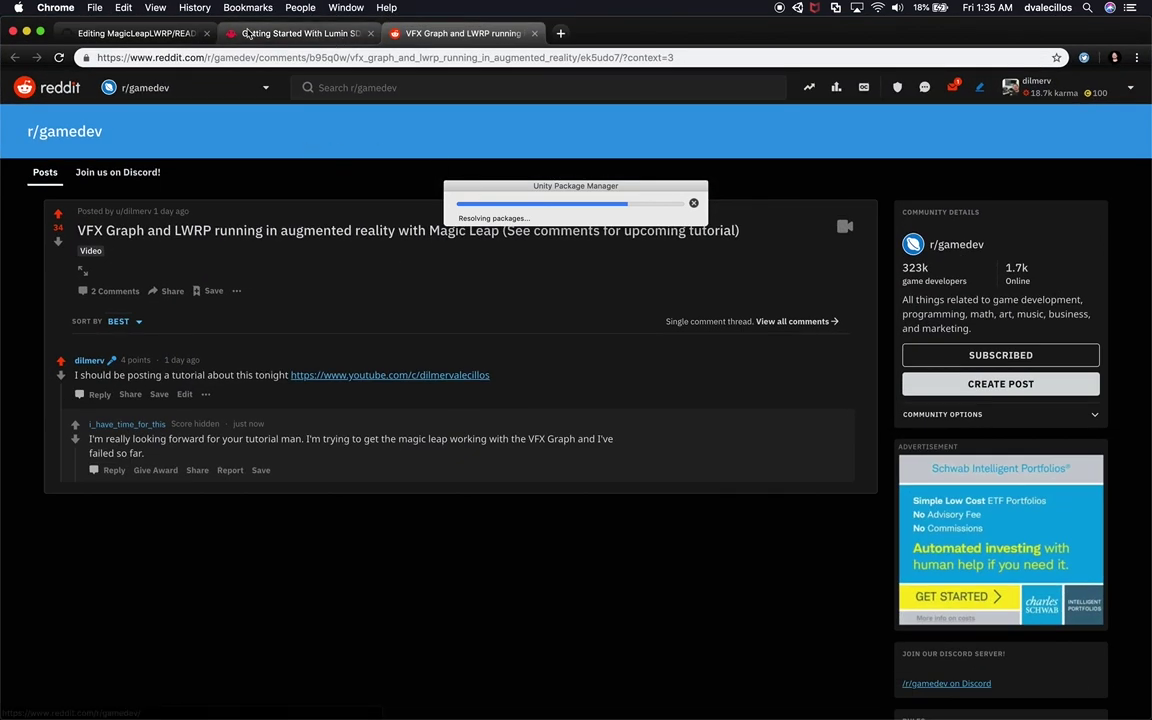
Step: From the GitHub profile, start a new repository named MagicLeapLWRP
click(140, 33)
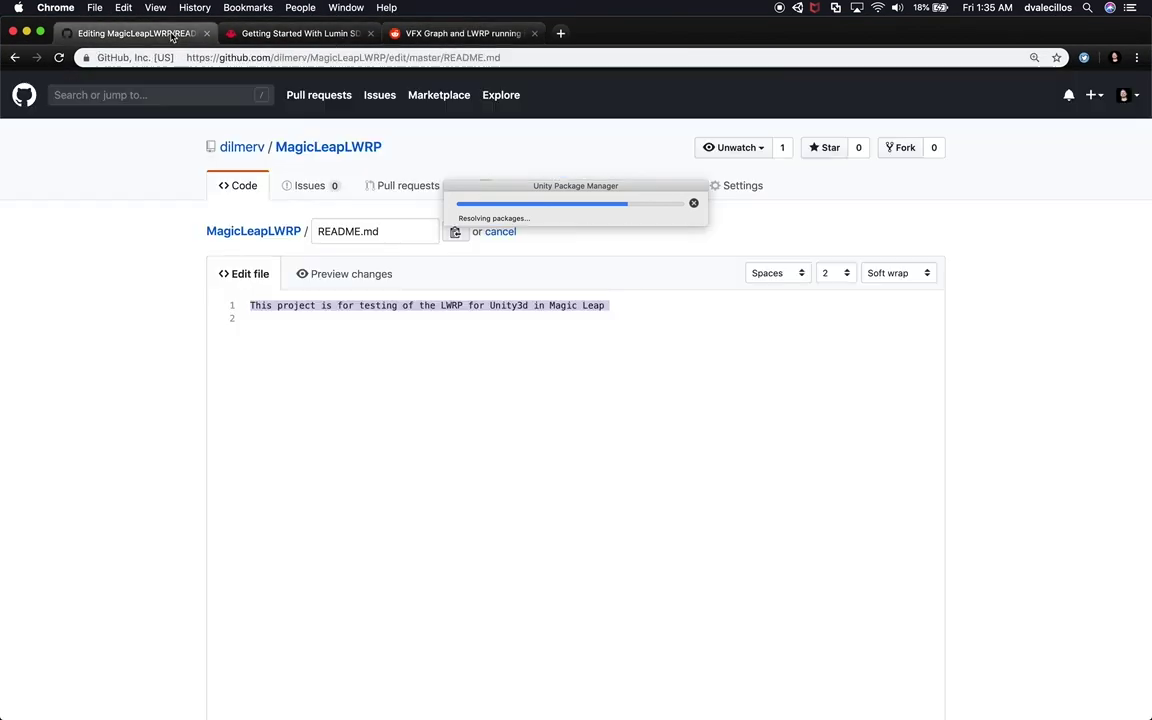
click(241, 147)
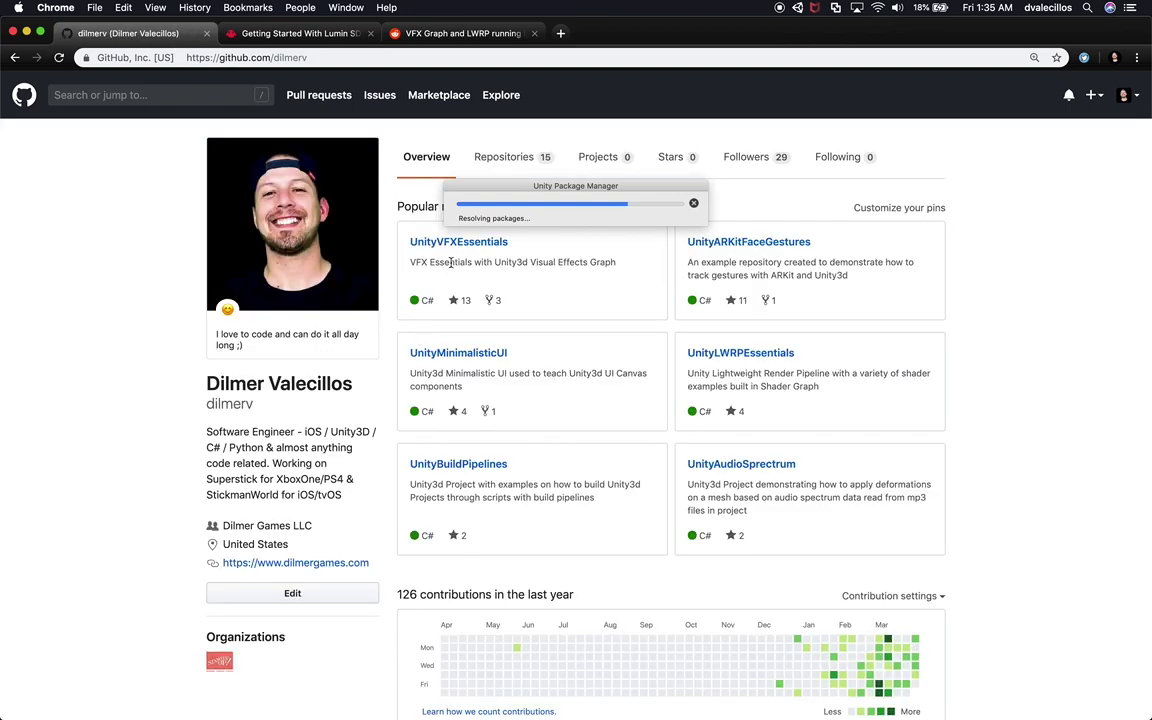
click(1092, 95)
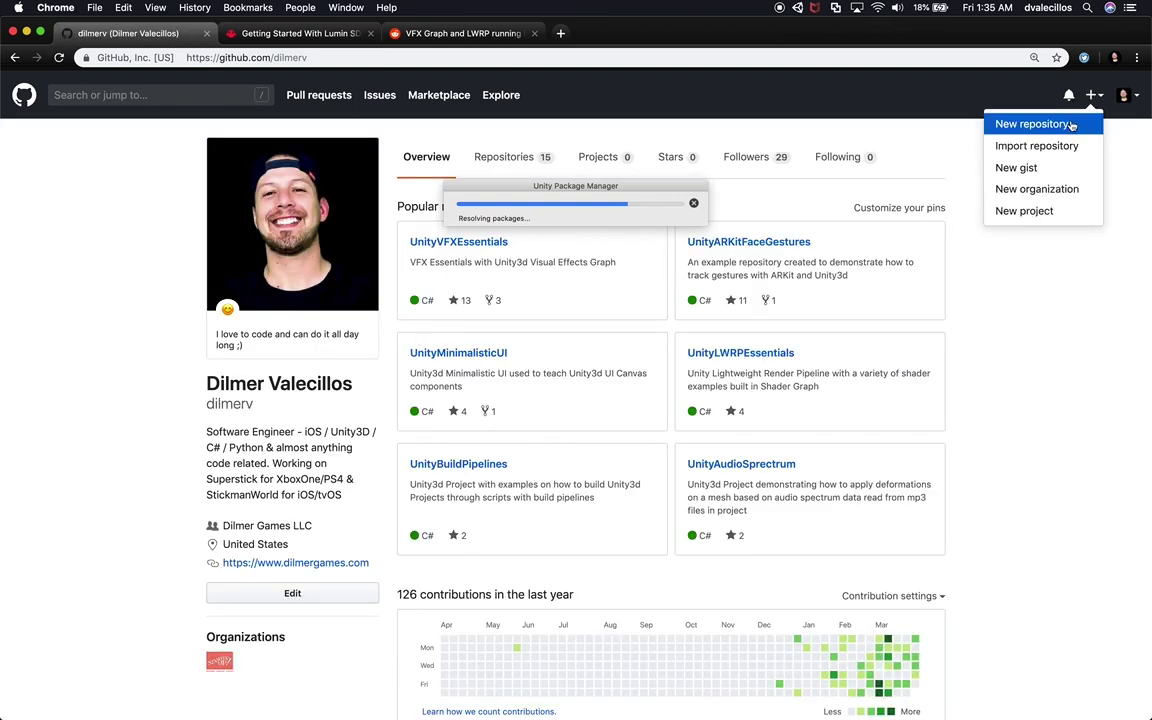
click(1072, 122)
click(537, 262)
text(MagicLeapLWRP)
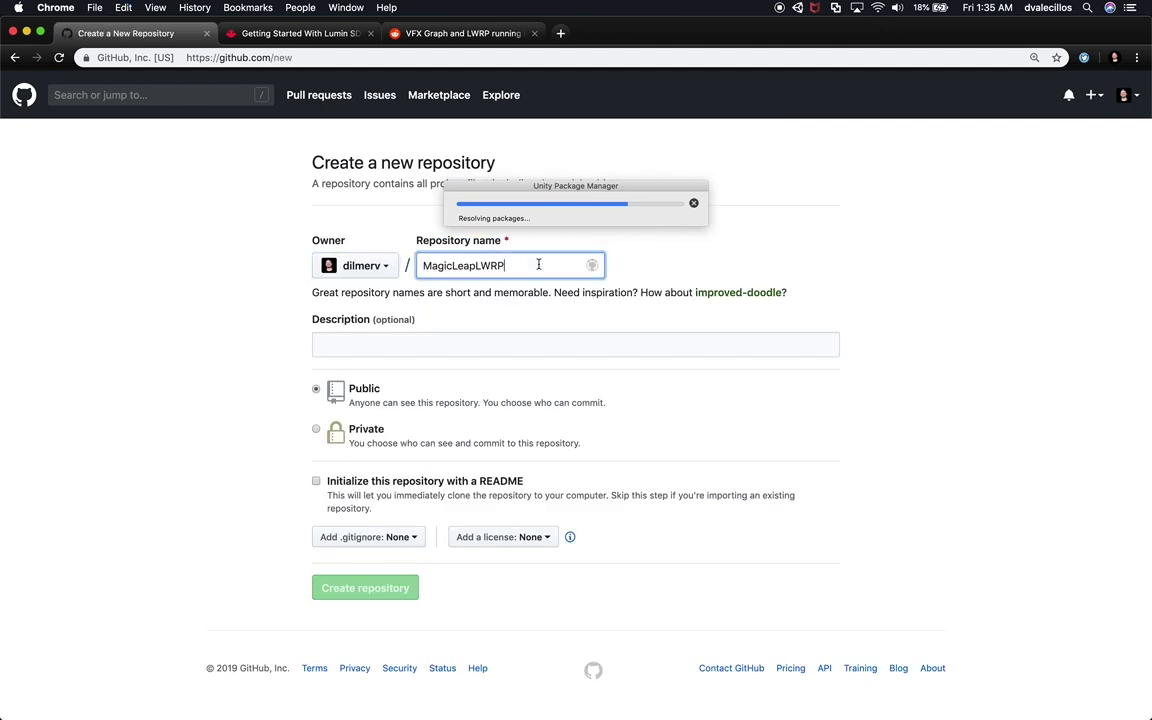
Step: Describe it as a Magic Leap Unity3d LWRP/ShaderGraph test project, add a Unity .gitignore, and create it
click(436, 344)
text(This is a Ma)
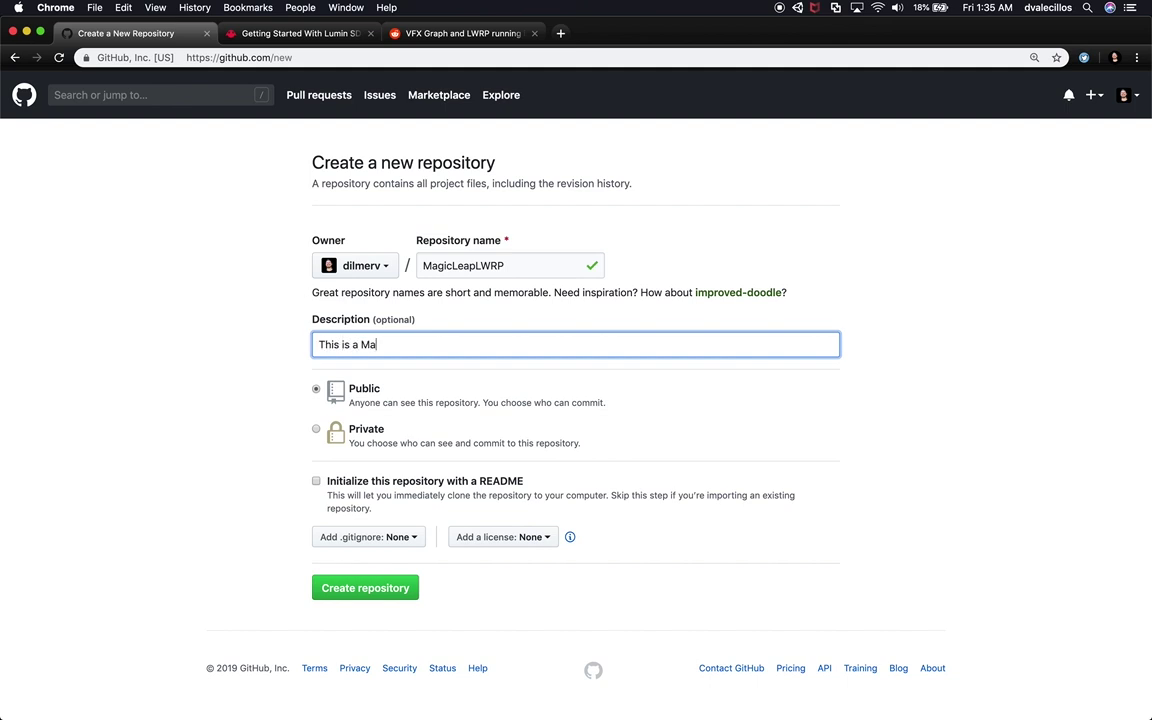
text(gic Leap Unity3d Project for)
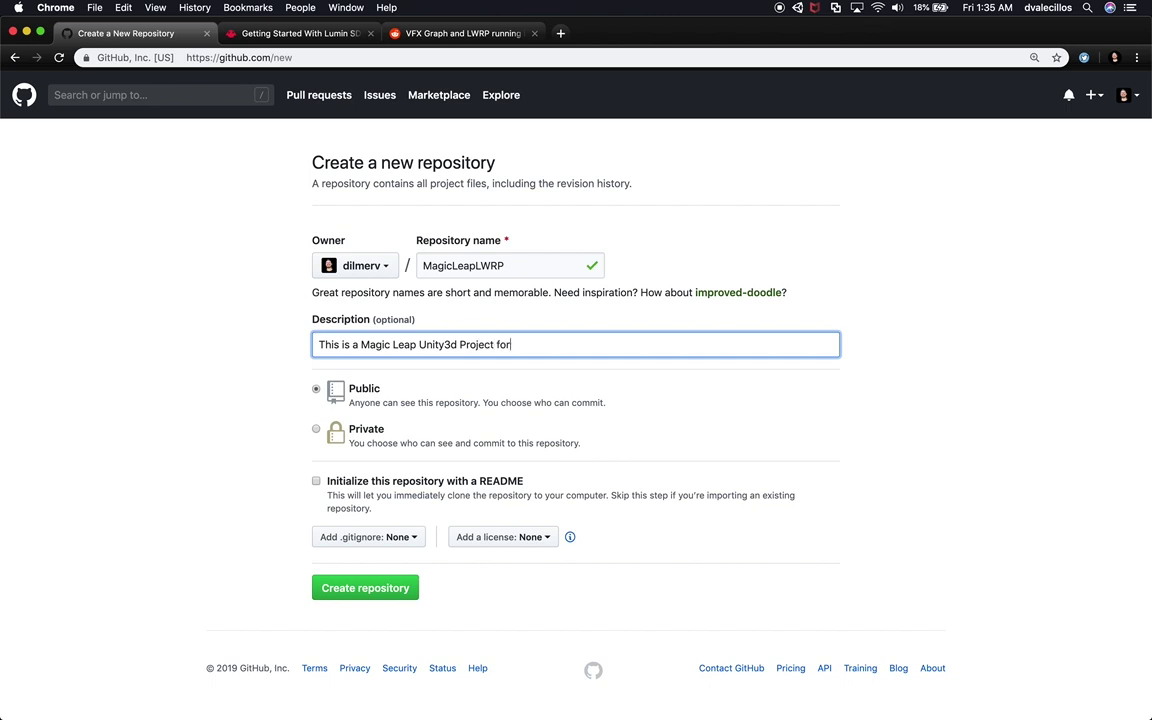
text( testing)
text( LWRP, Shade)
text(rH)
text(Graph)
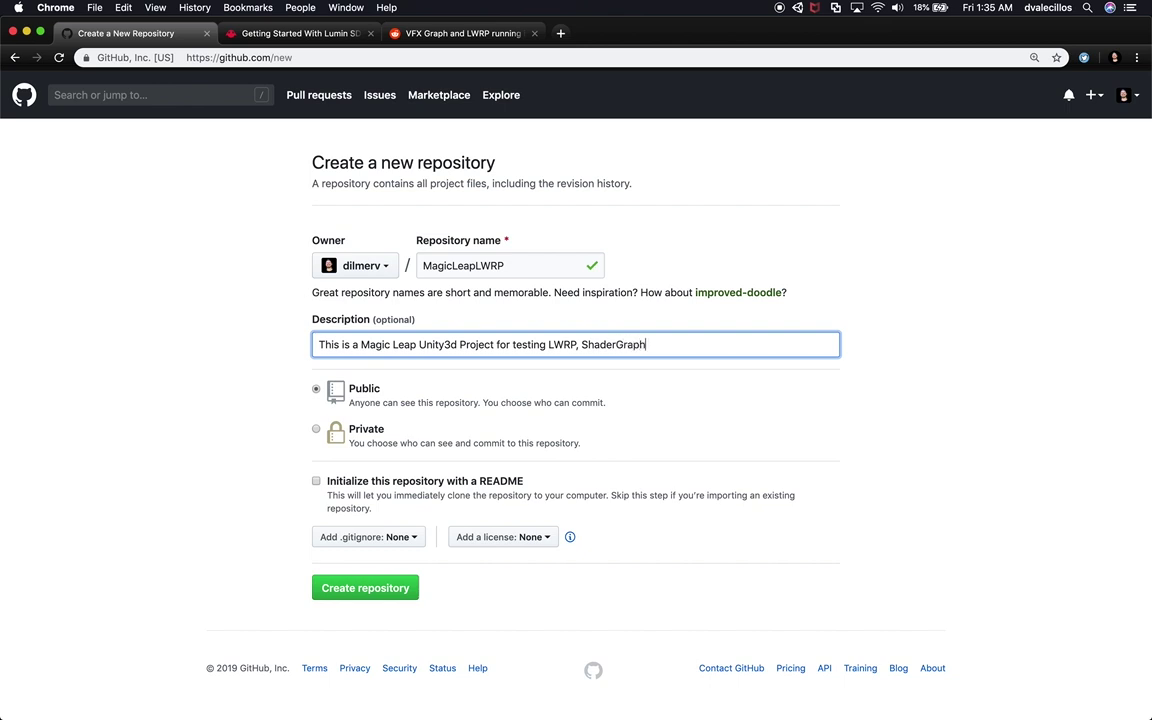
text(, and vertex deformation.)
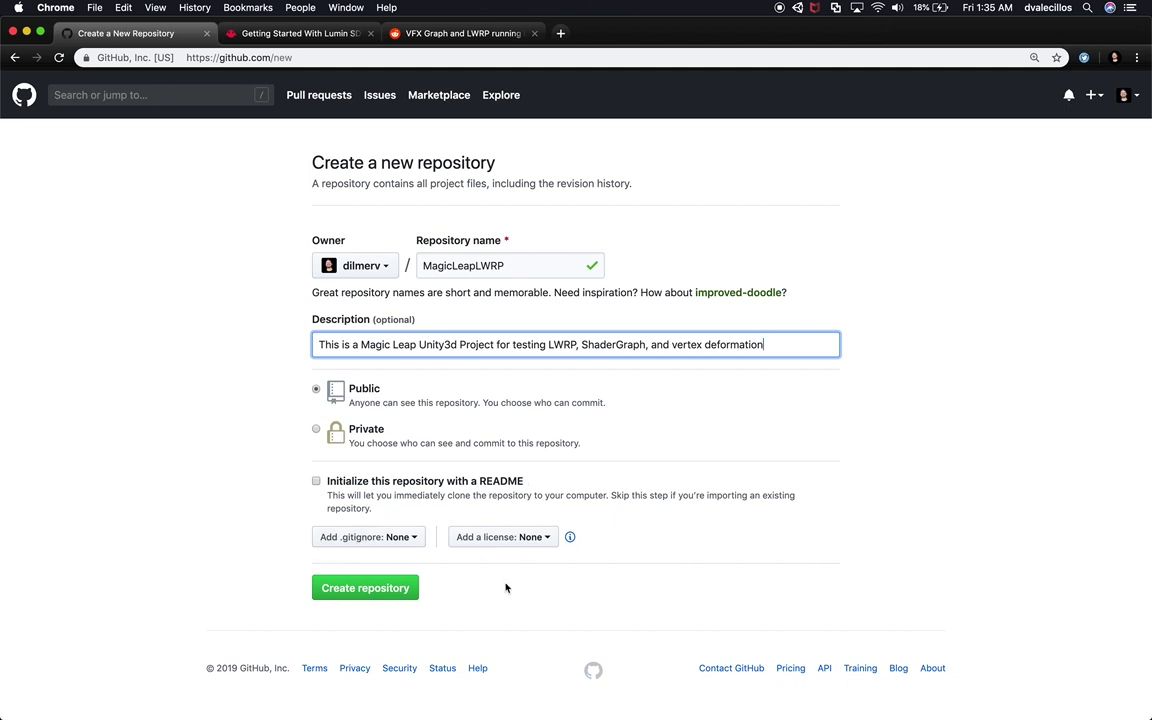
click(372, 538)
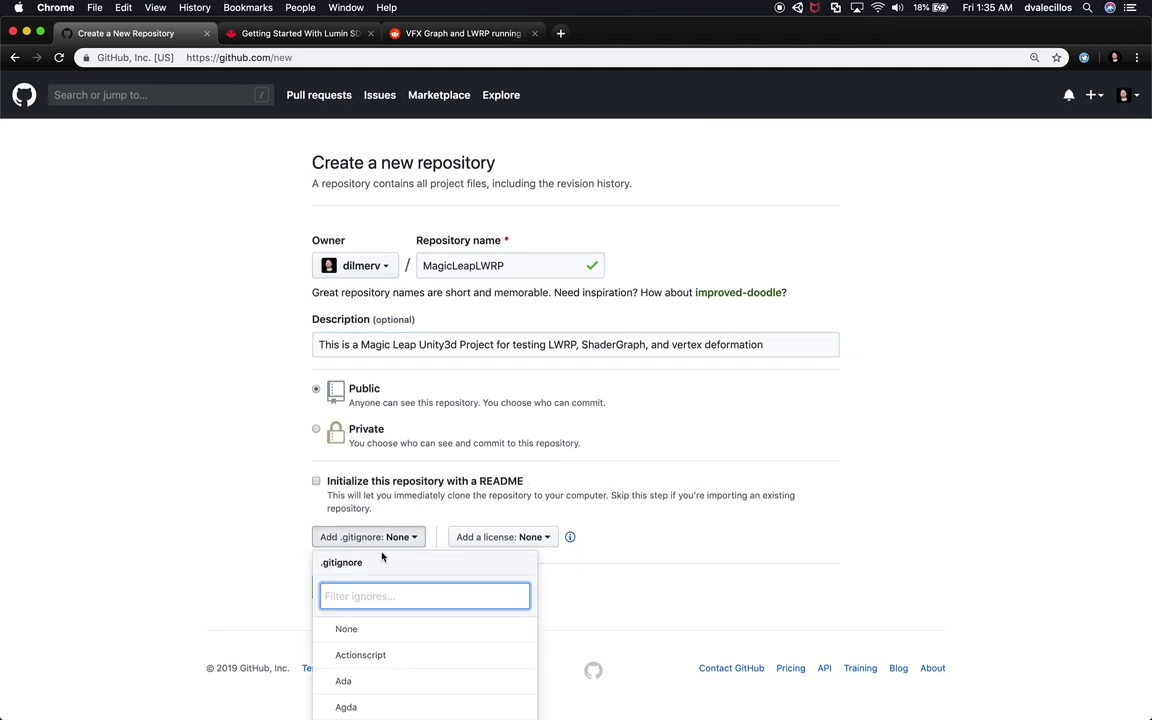
text(unity)
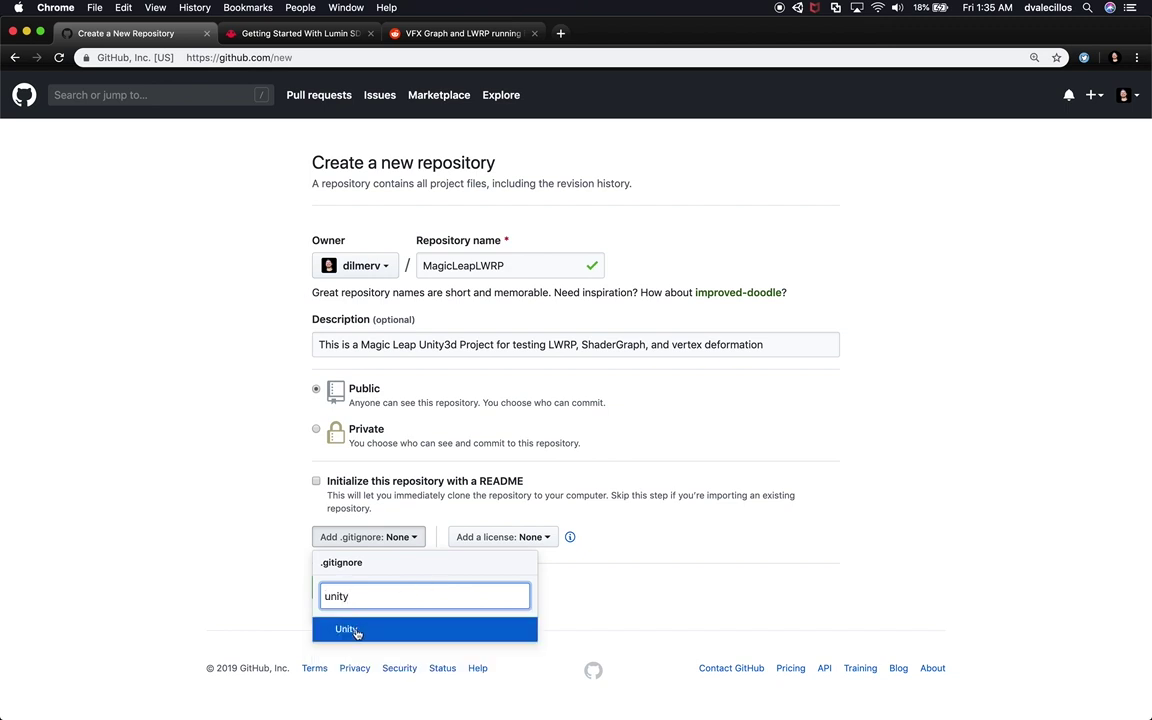
click(350, 630)
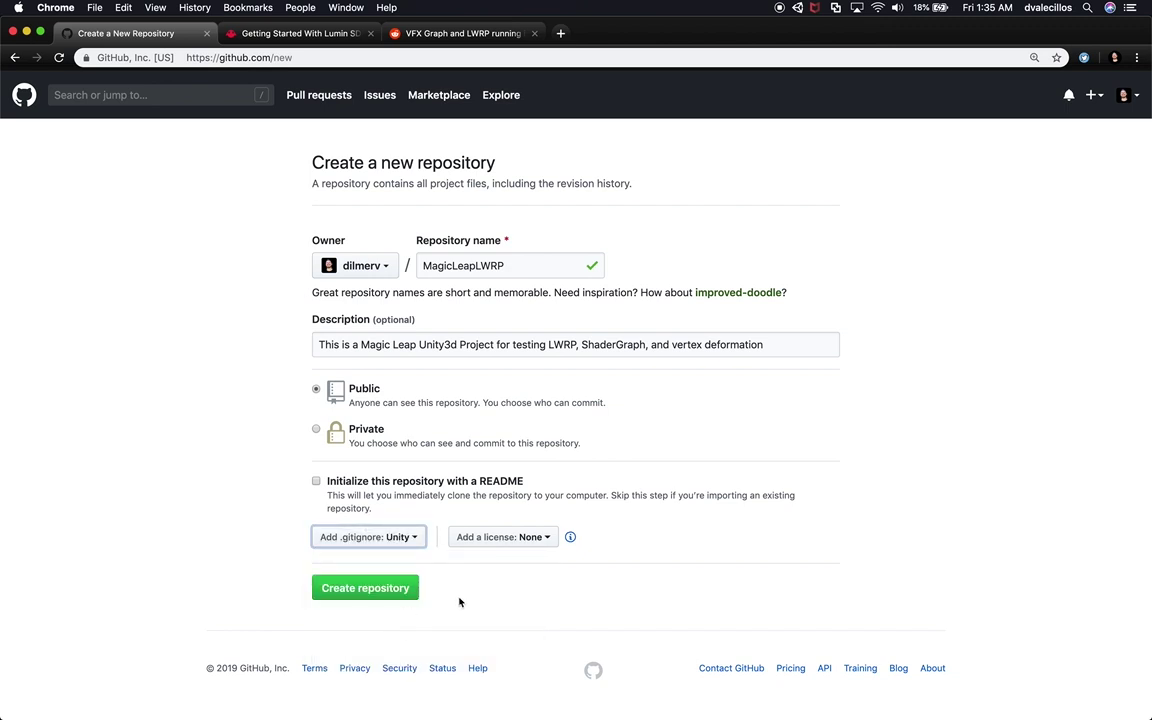
click(398, 589)
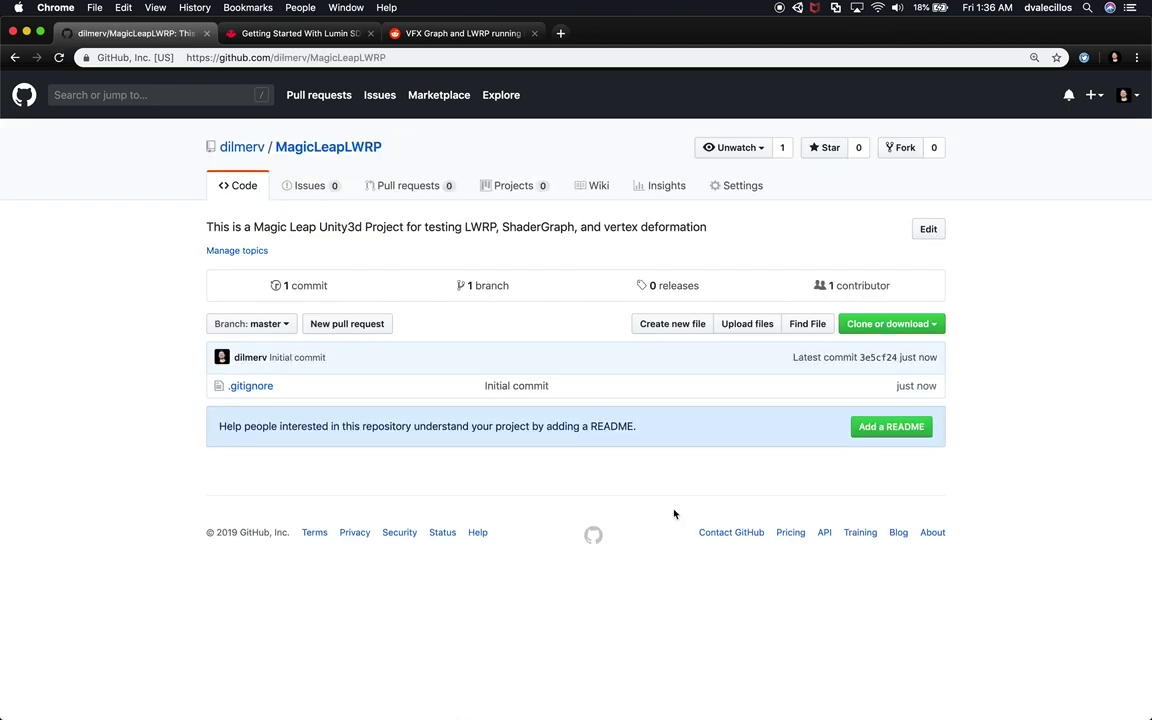
Step: Copy the repository's SSH clone URL and switch over to Terminal
click(902, 324)
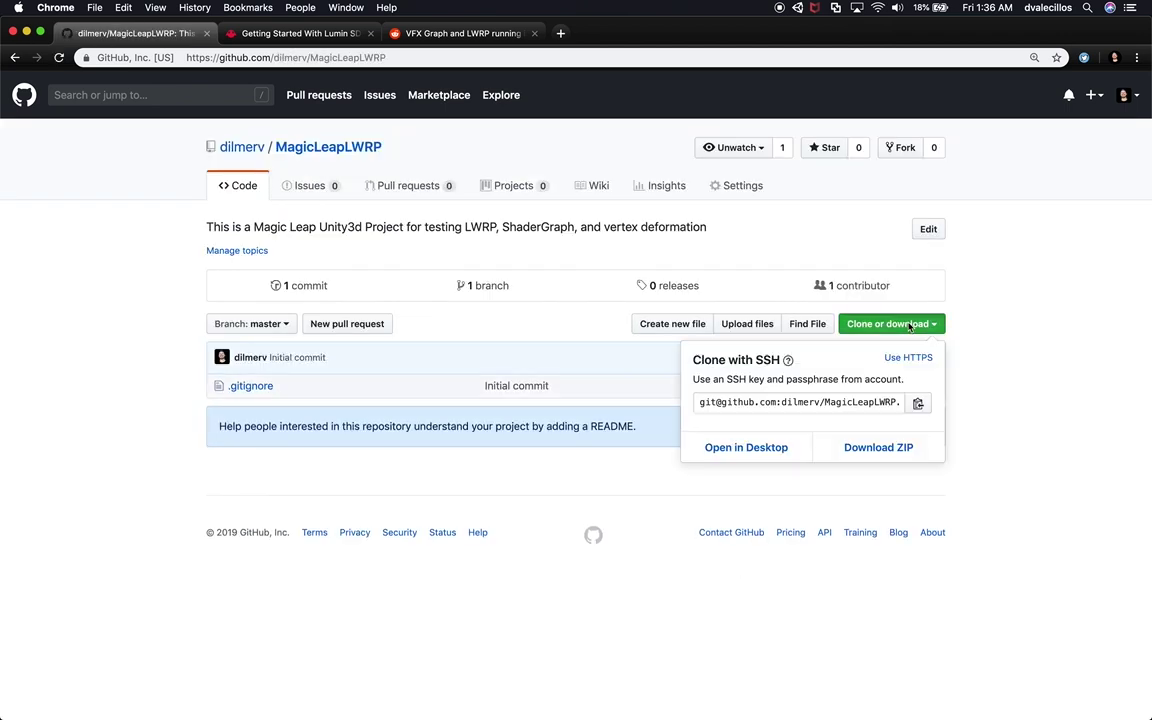
click(885, 401)
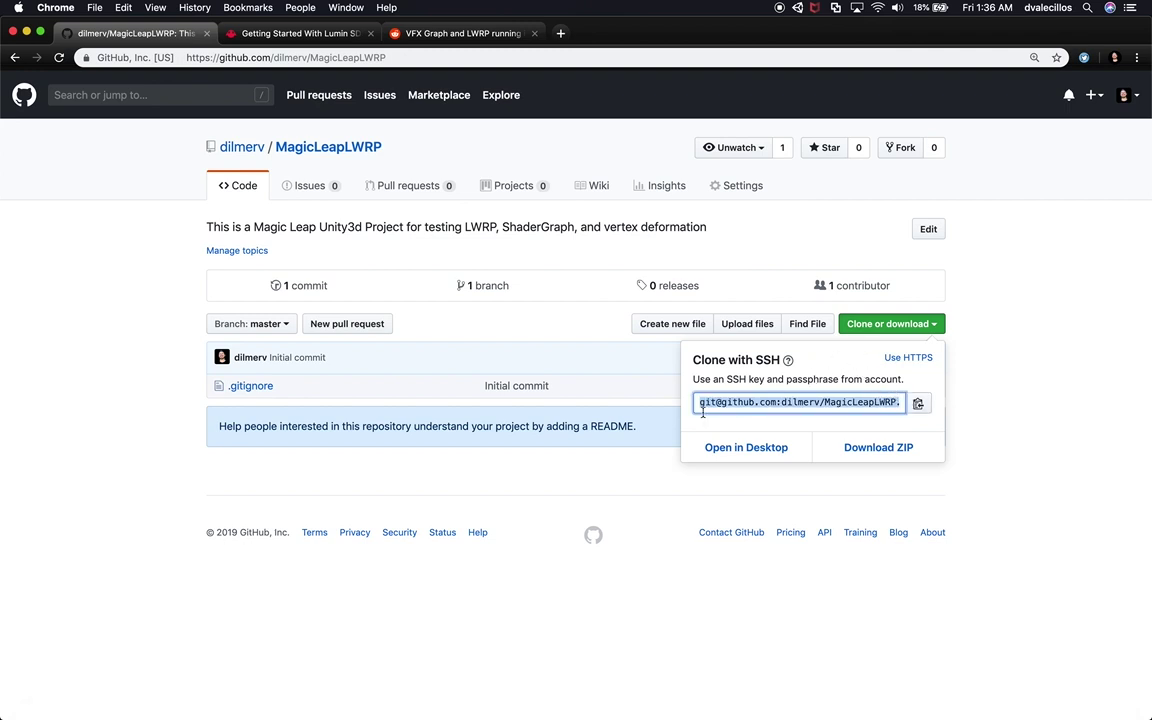
click(851, 401)
double_click(851, 401)
click(918, 403)
click(993, 427)
key(super+Tab)
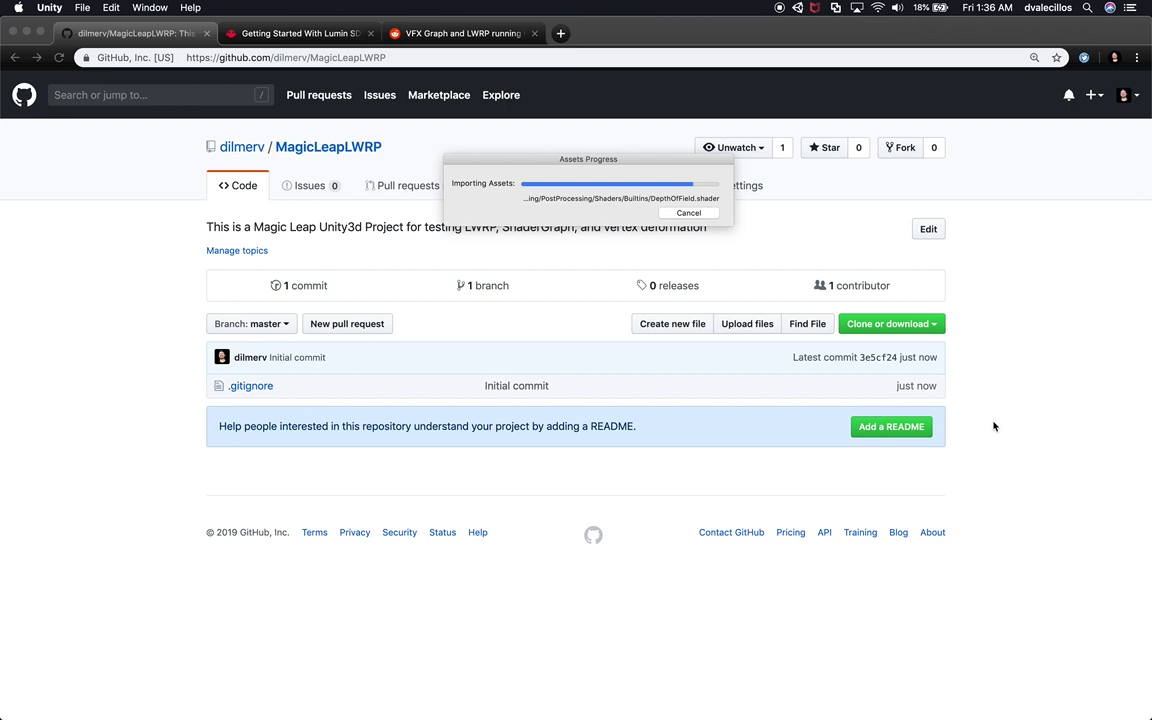
key(super+Tab)
key(super+Tab)
key(super+Tab)
key(super+Tab)
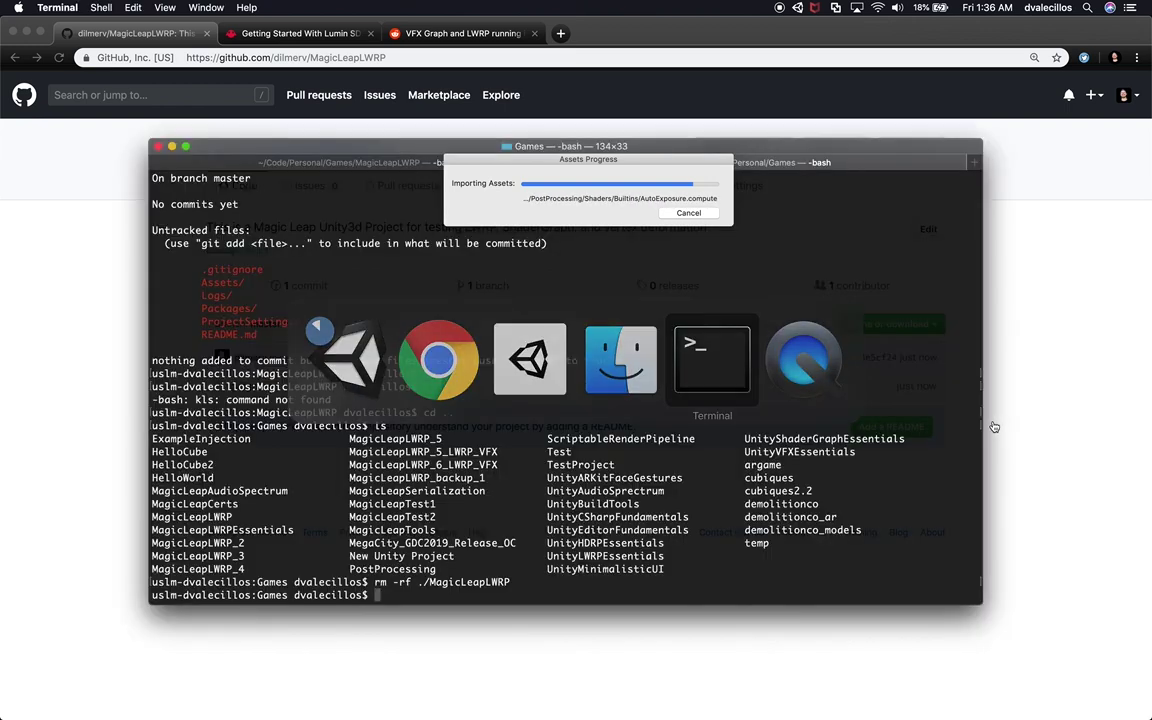
Step: Clear the Terminal, enter the MagicLeapLWRP folder and run git init
text(cd M)
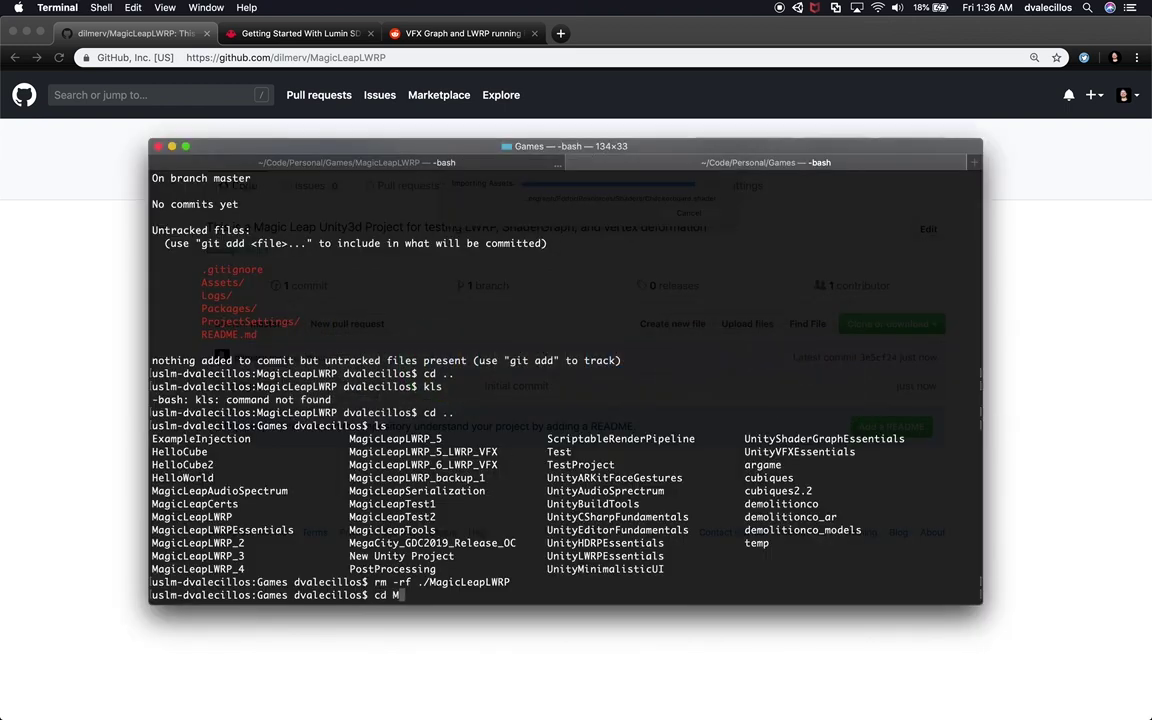
key(BackSpace)
key(BackSpace)
key(BackSpace)
key(BackSpace)
text(cls)
key(Return)
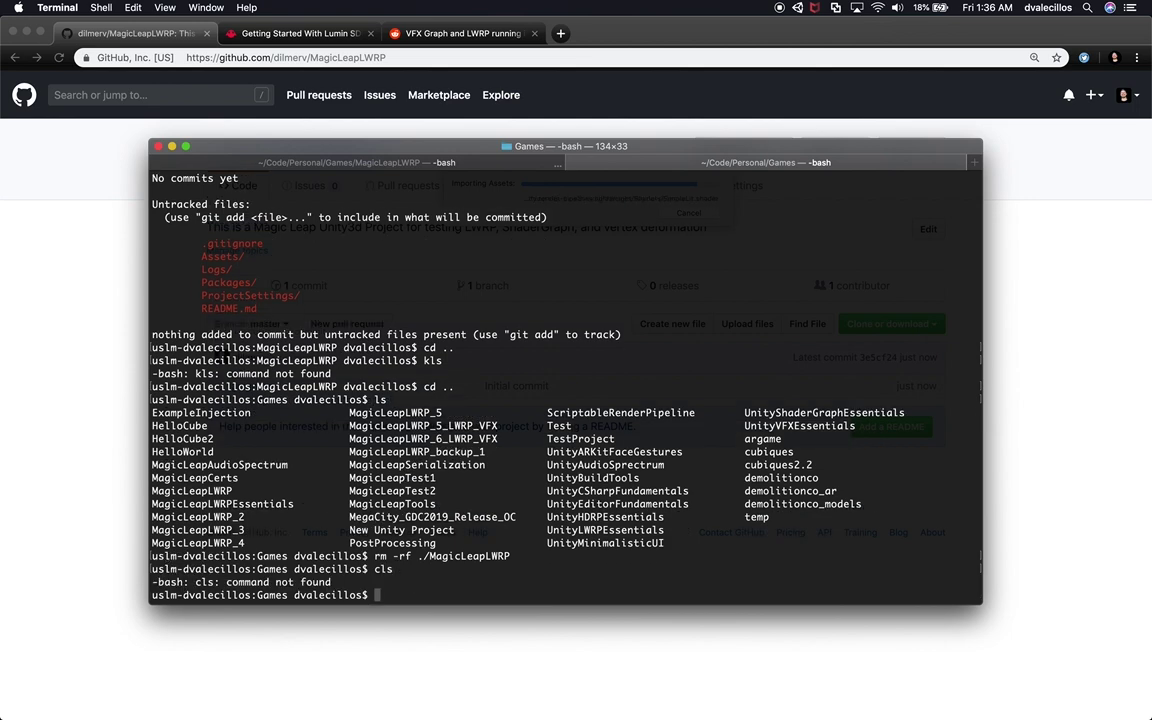
key(super+k)
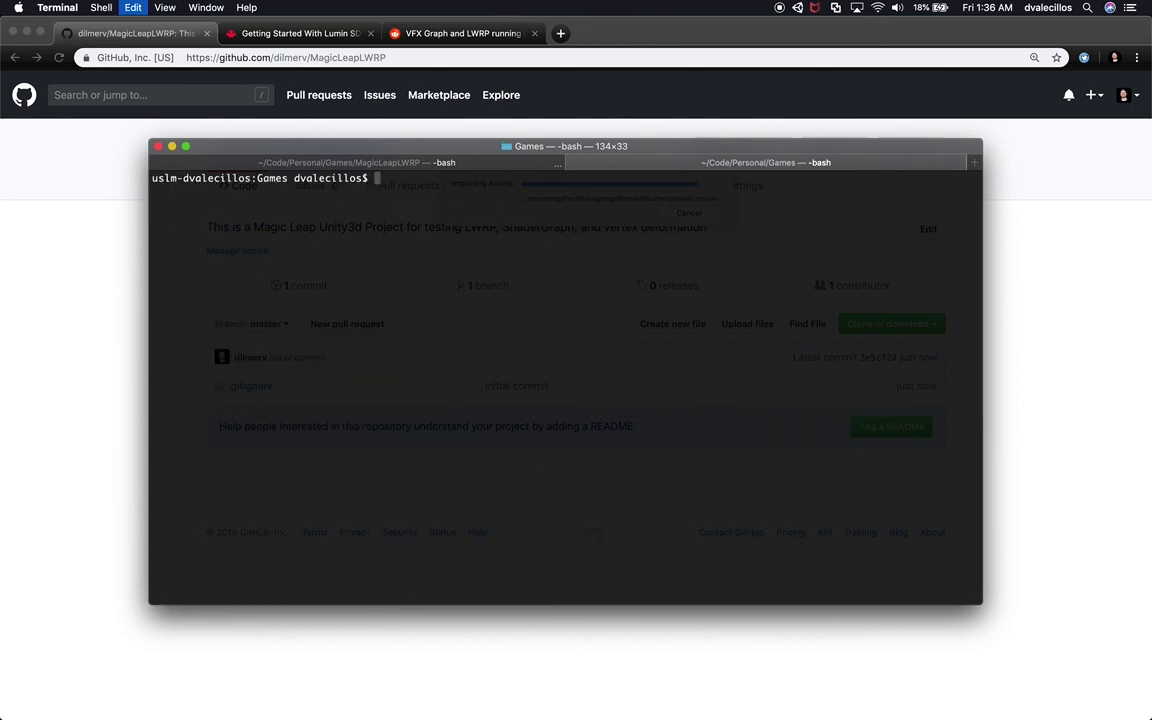
text(ls)
key(Return)
text(cd Ma)
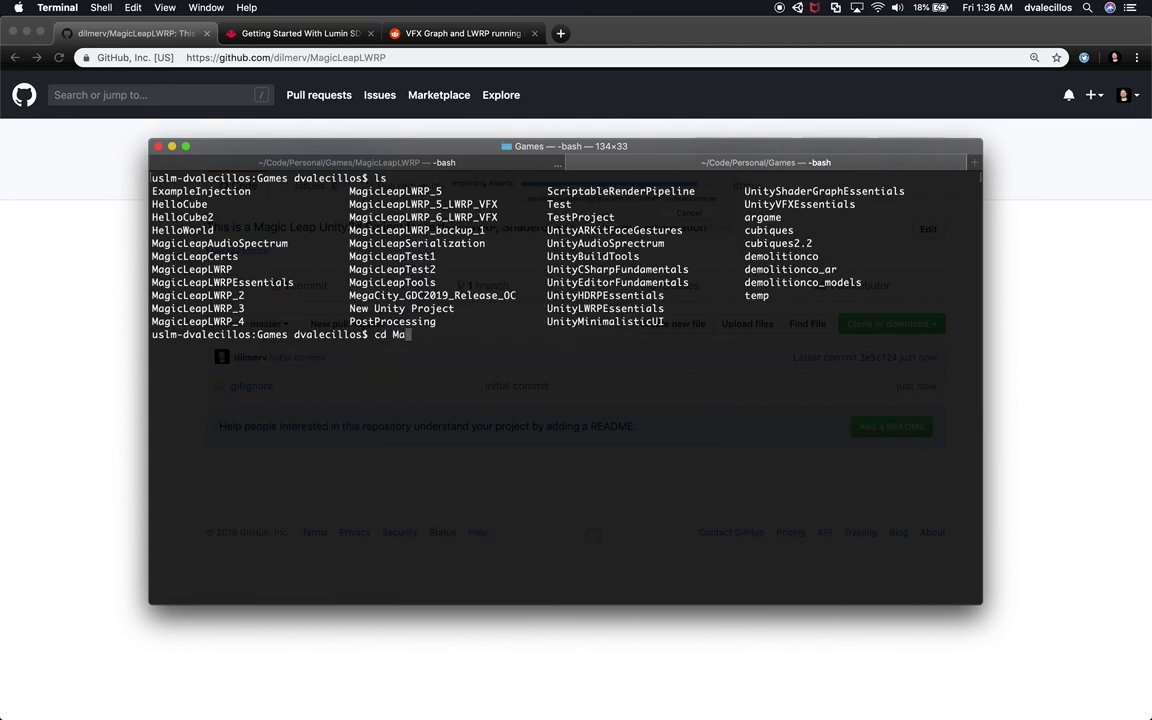
text(gicLeapLWRP)
key(Return)
text(ls)
key(Return)
text(git init)
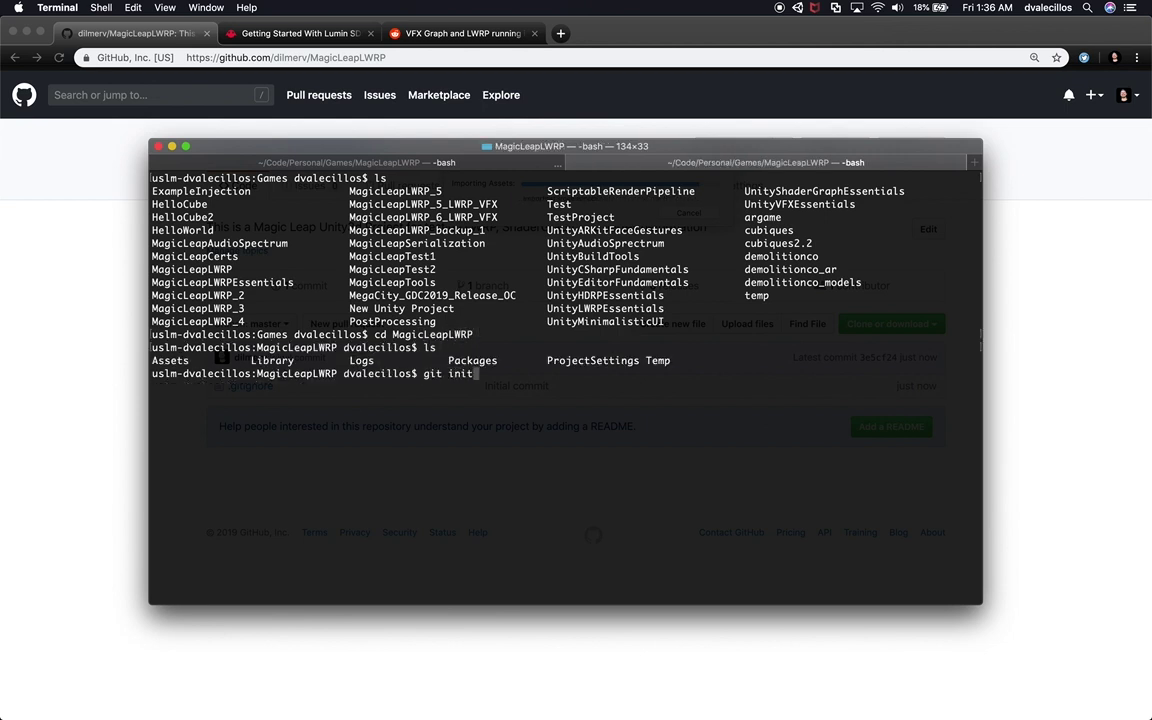
key(Return)
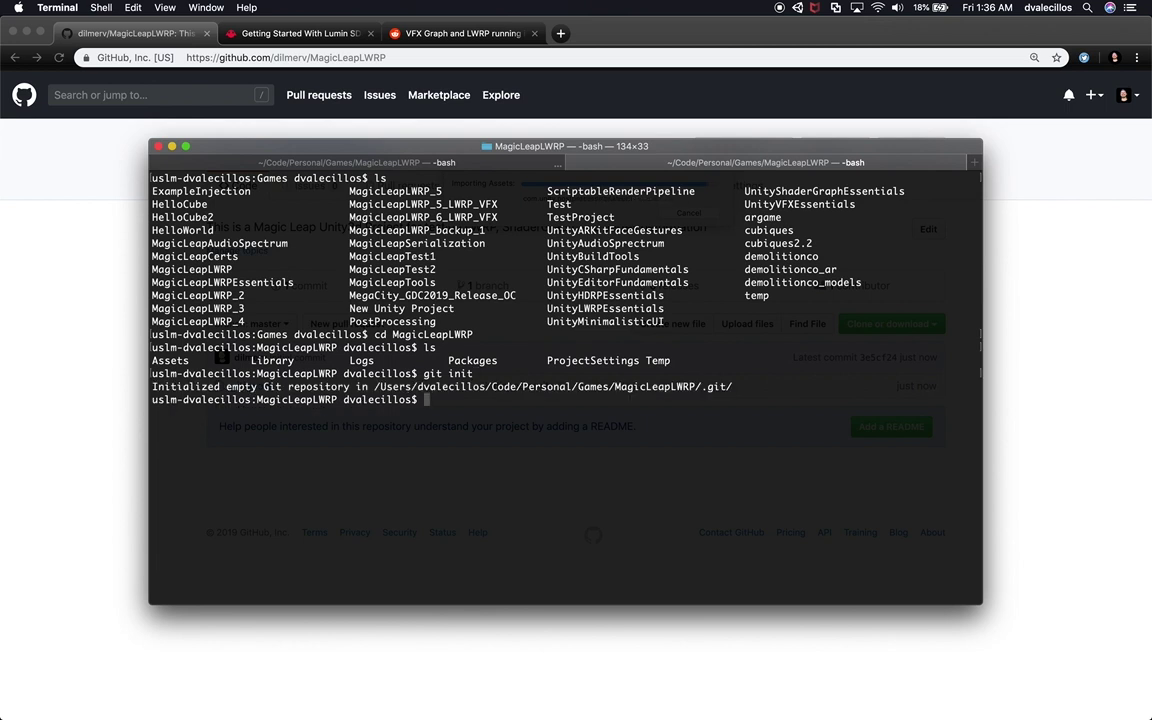
Step: Copy ../UnityVFXEssentials/.gitignore into the project folder
text(cp ../)
key(BackSpace)
key(BackSpace)
key(BackSpace)
key(BackSpace)
key(BackSpace)
key(BackSpace)
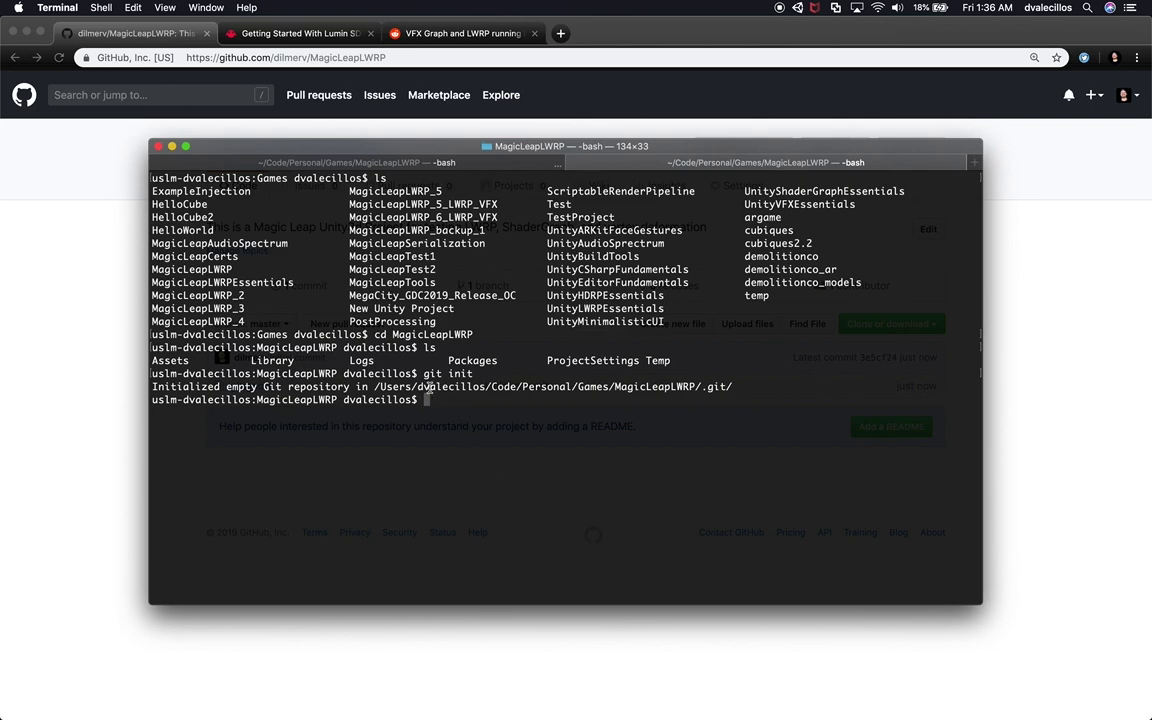
click(128, 398)
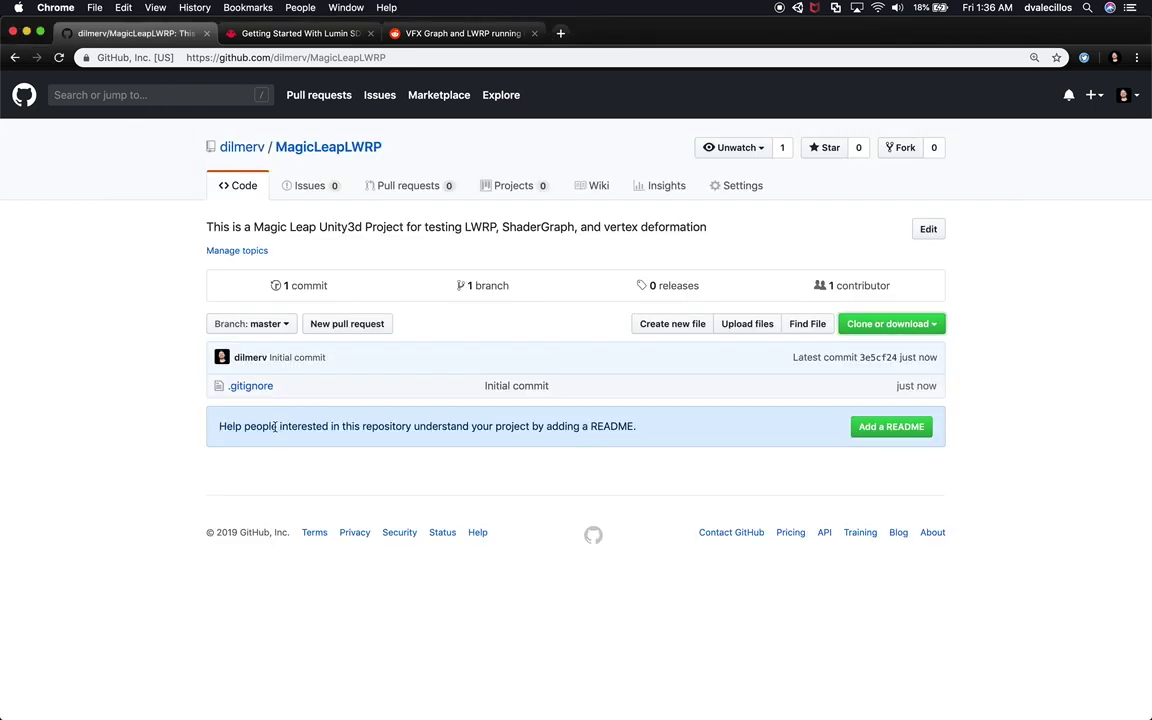
click(394, 453)
key(Up)
key(Up)
key(Up)
key(Down)
key(BackSpace)
key(BackSpace)
text(cp ../)
key(BackSpace)
text(./Uni)
key(BackSpace)
key(BackSpace)
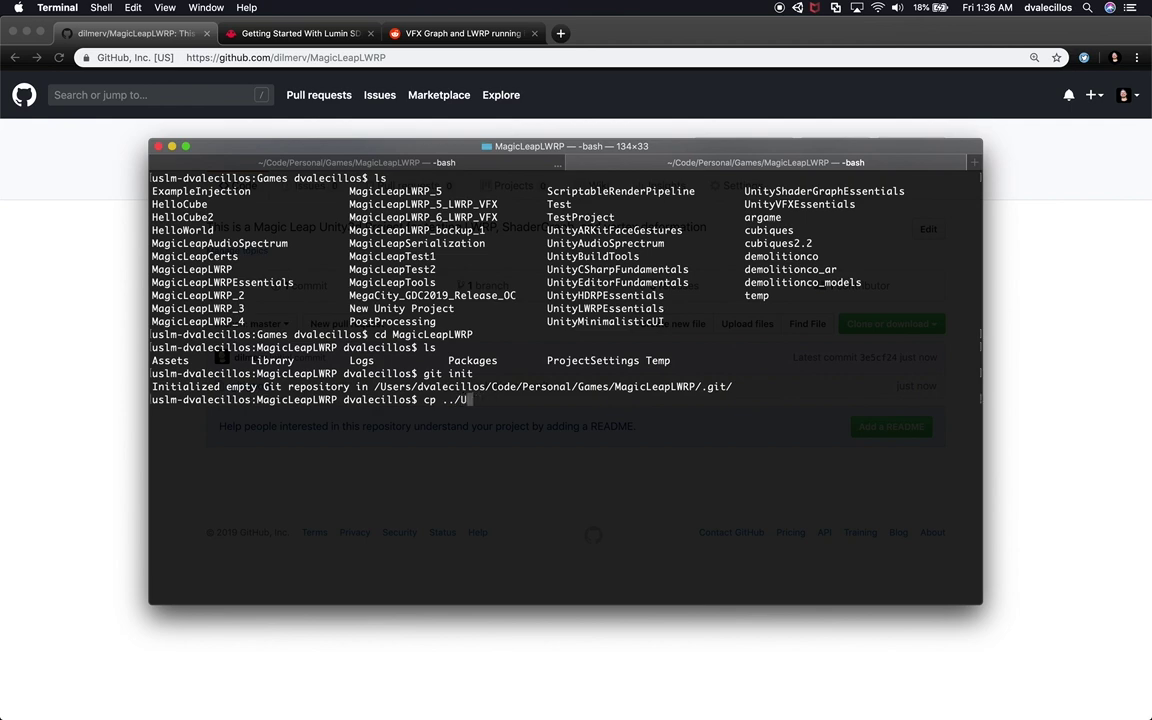
key(BackSpace)
key(Tab)
key(Tab)
text(UnityVFX)
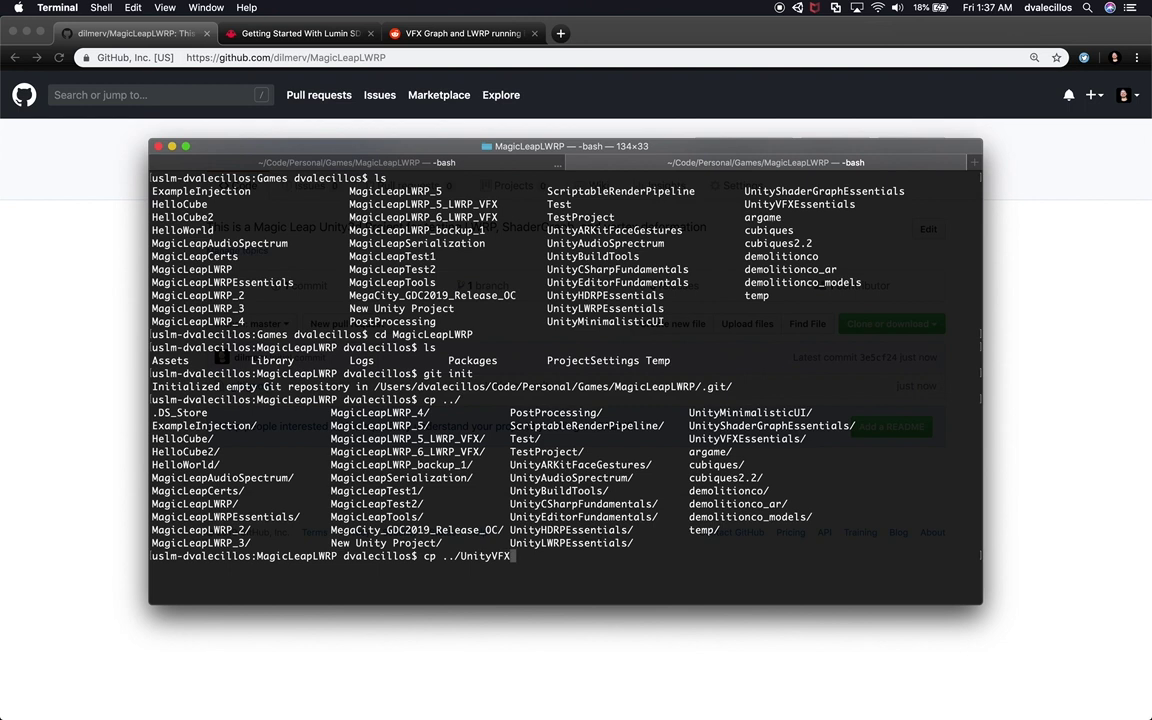
key(Tab)
text(.git)
key(Tab)
text(.)
key(Return)
Step: Clear the screen and list the project folder to confirm .gitignore was copied
text(ls)
key(Return)
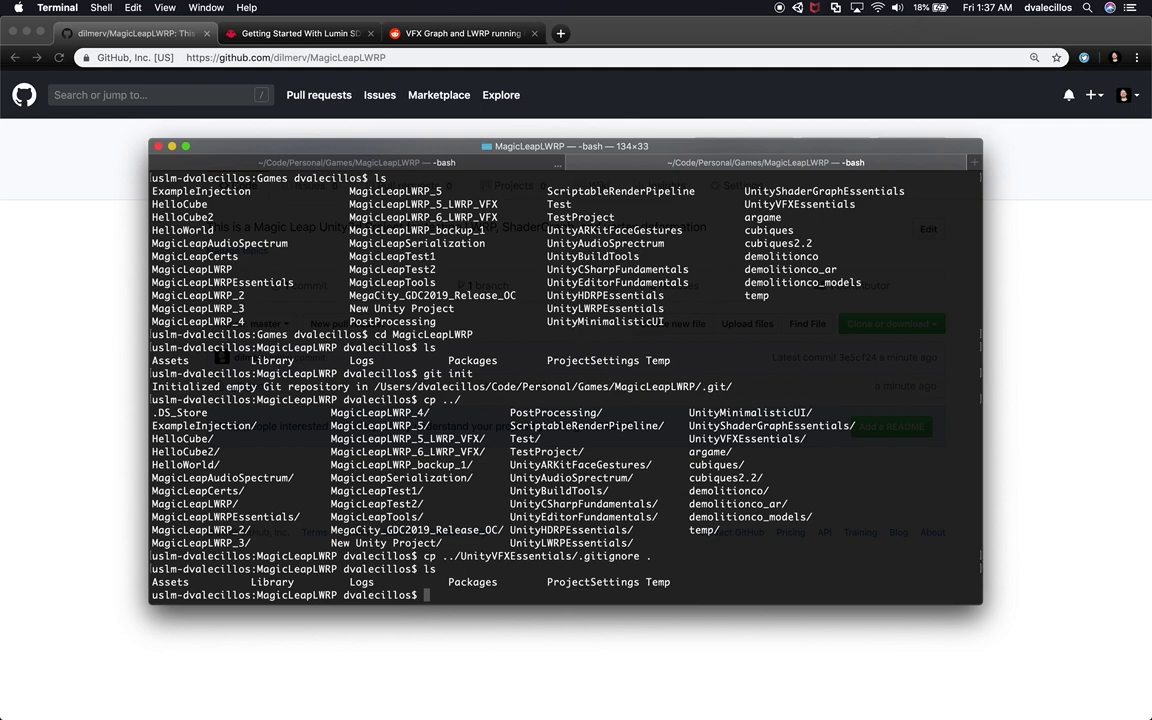
key(super+k)
text(ls)
key(Return)
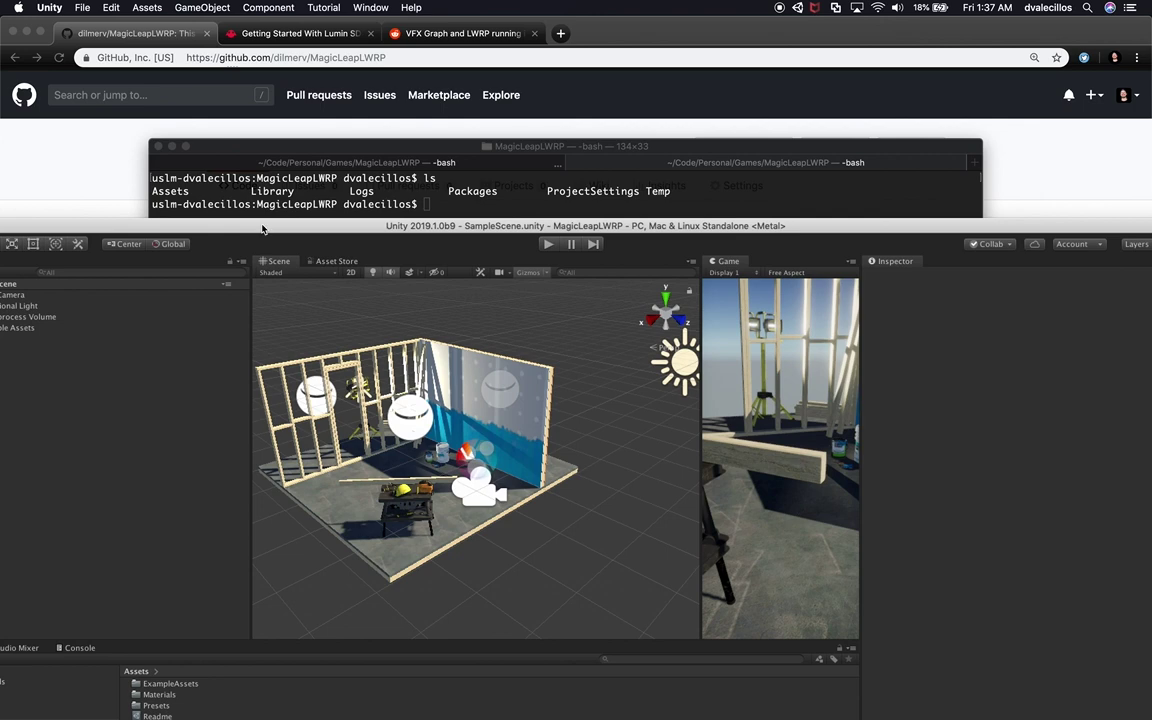
Step: Fit the Unity window to the screen and check untracked files with git status
double_click(262, 229)
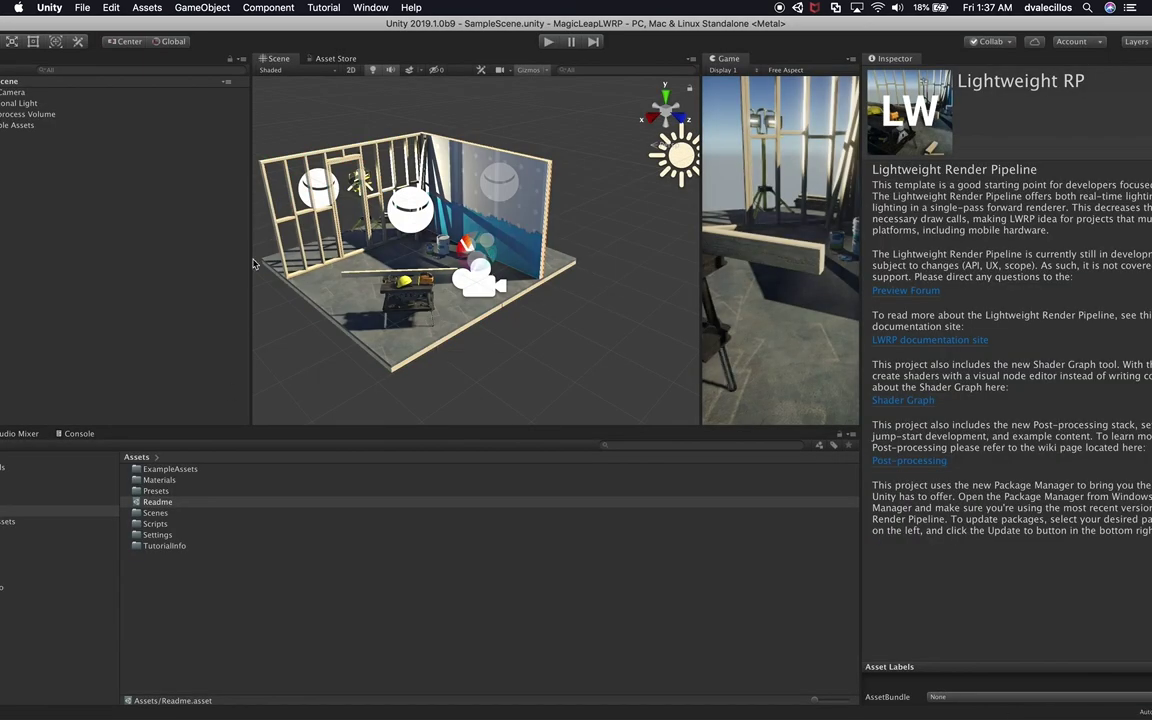
double_click(345, 30)
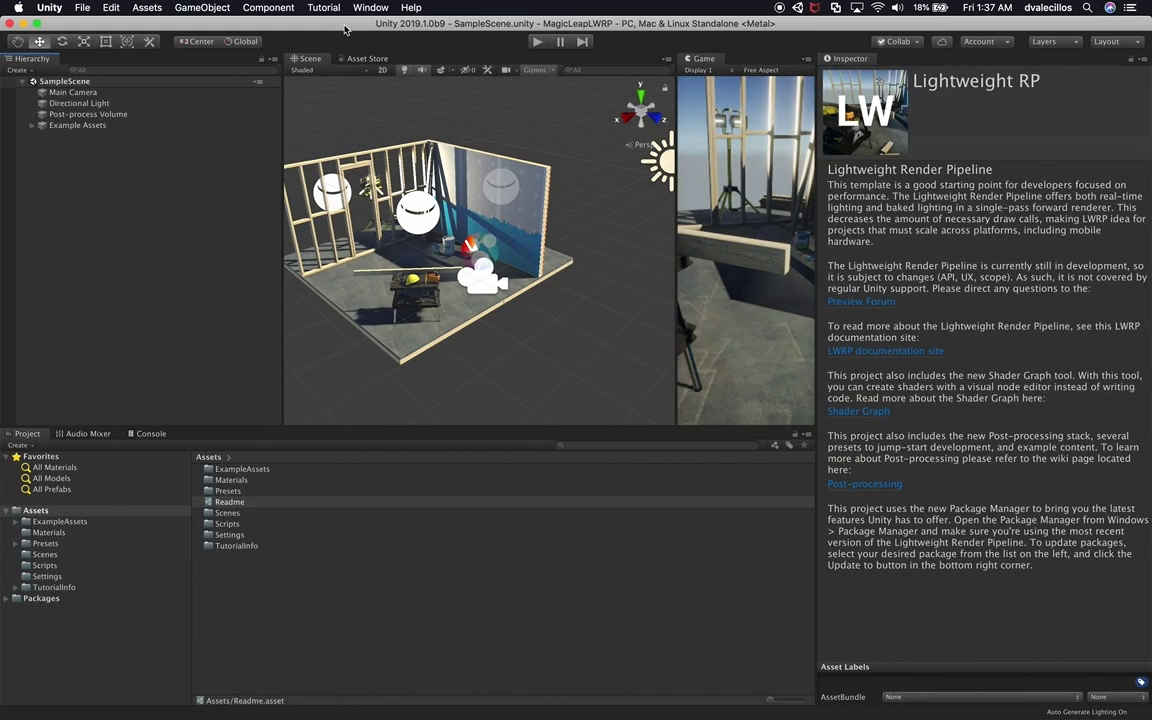
key(super+Tab)
text(git status)
key(Return)
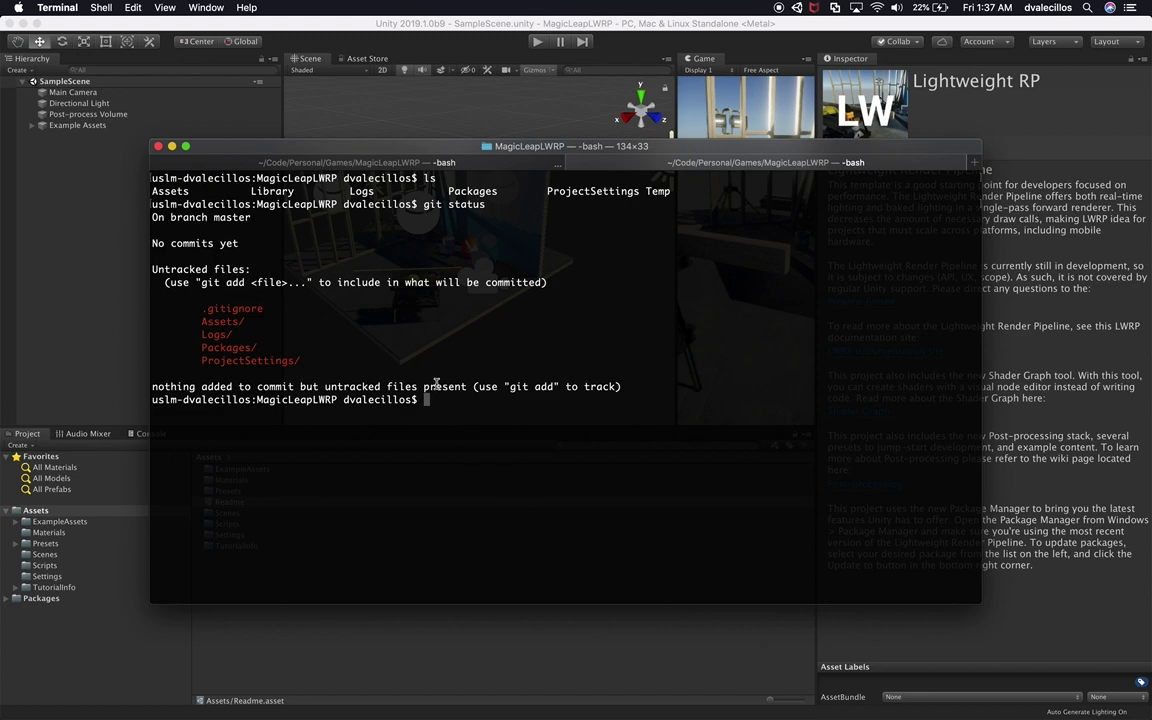
click(44, 401)
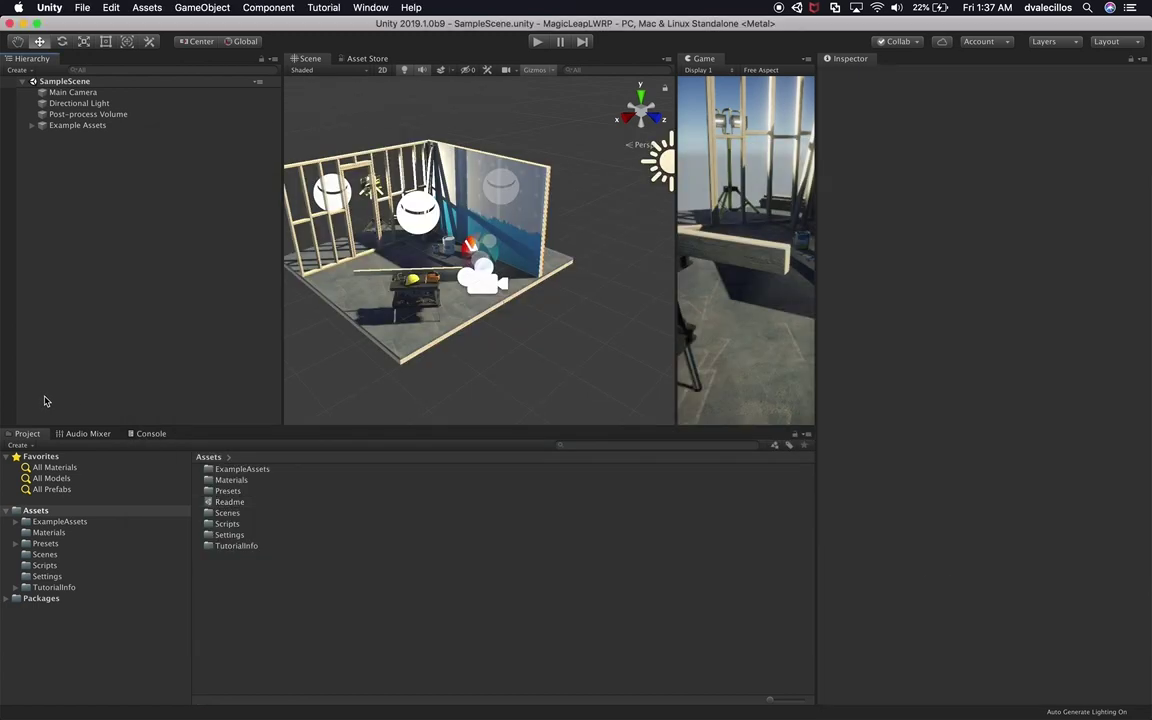
Step: Widen the scene and game views, then delete Example Assets from the hierarchy
click(99, 126)
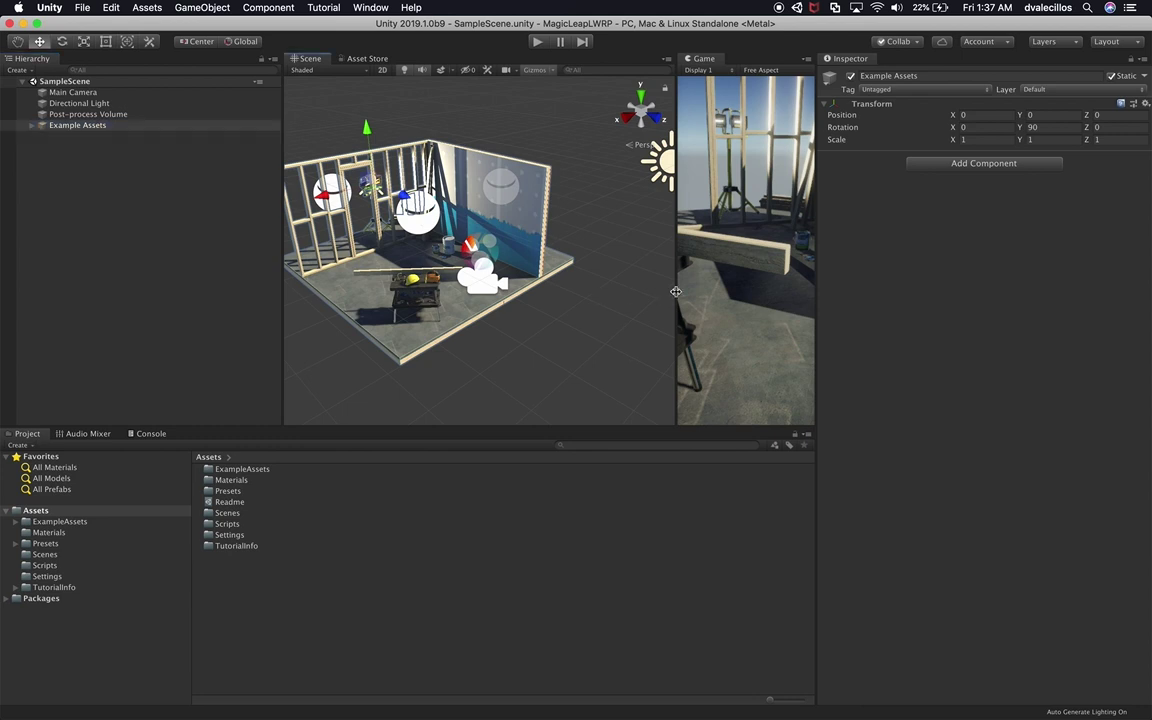
drag(676, 296, 548, 290)
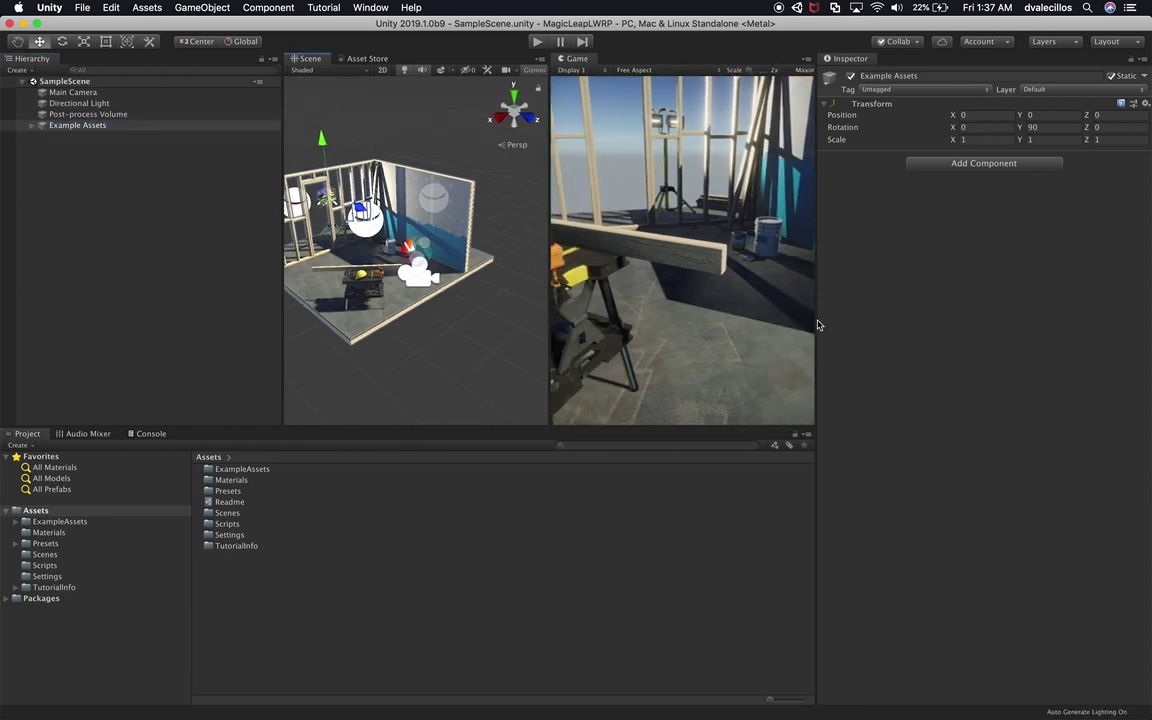
drag(818, 325, 962, 310)
click(144, 162)
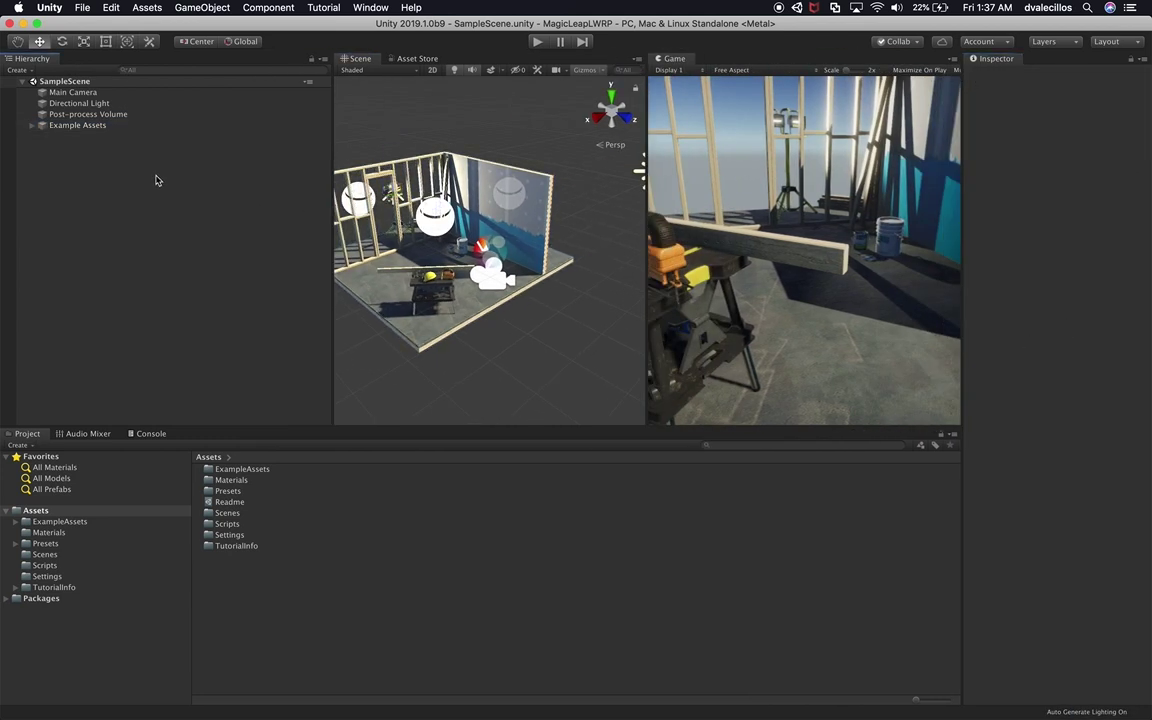
click(56, 125)
key(super+BackSpace)
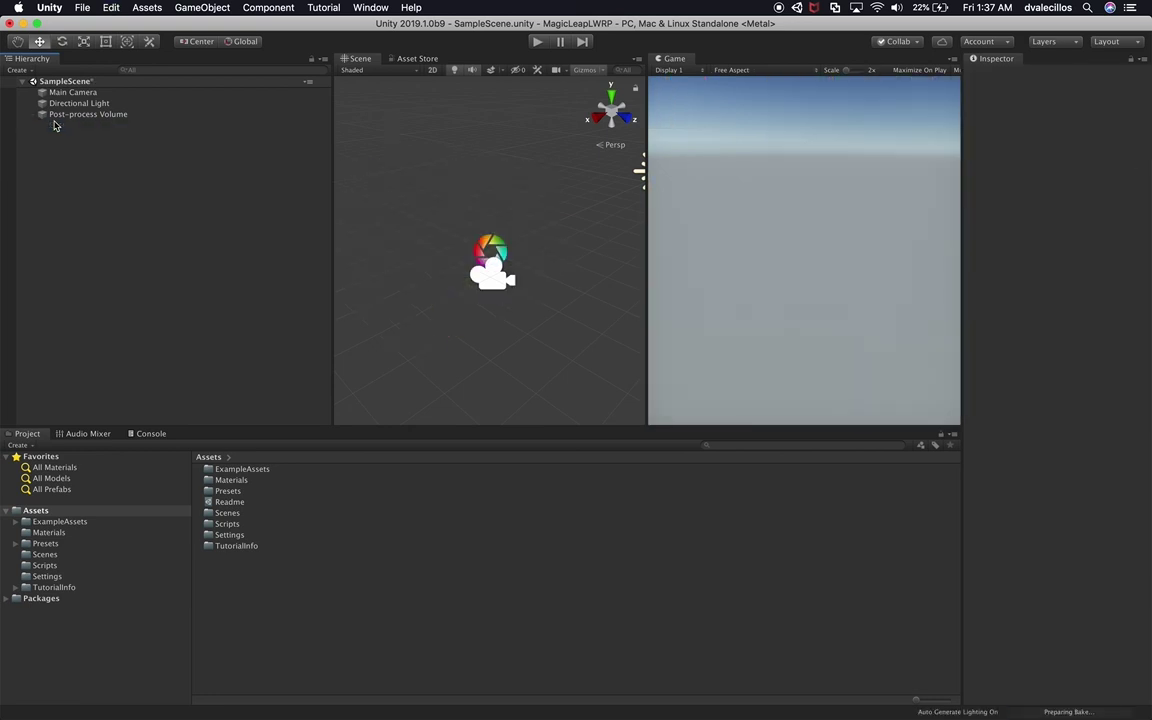
Step: Delete the Post-process Volume and Main Camera, leaving only the Directional Light
click(55, 114)
key(super+BackSpace)
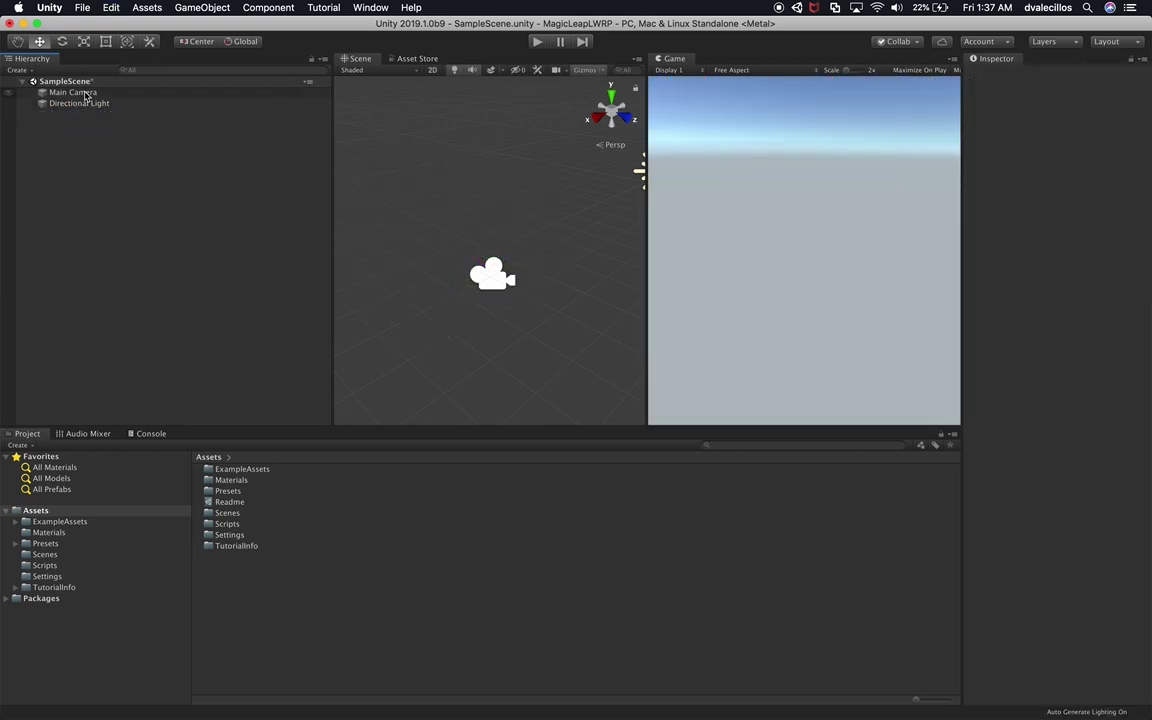
click(84, 93)
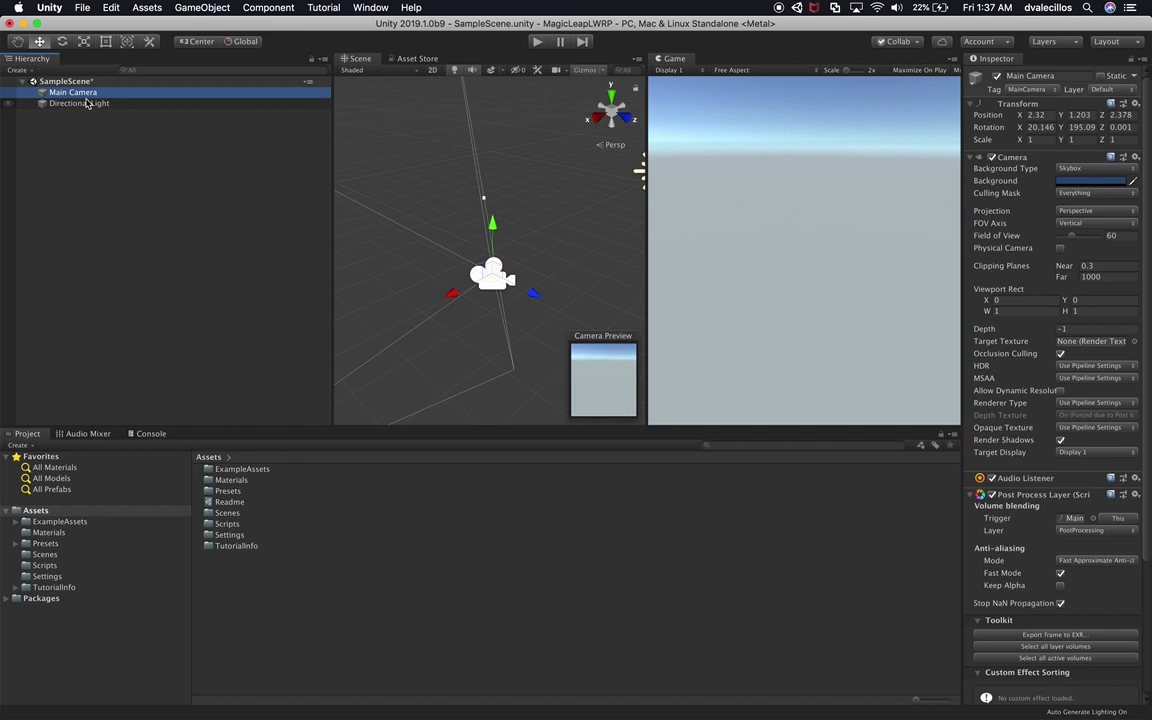
click(85, 103)
click(73, 93)
key(super+BackSpace)
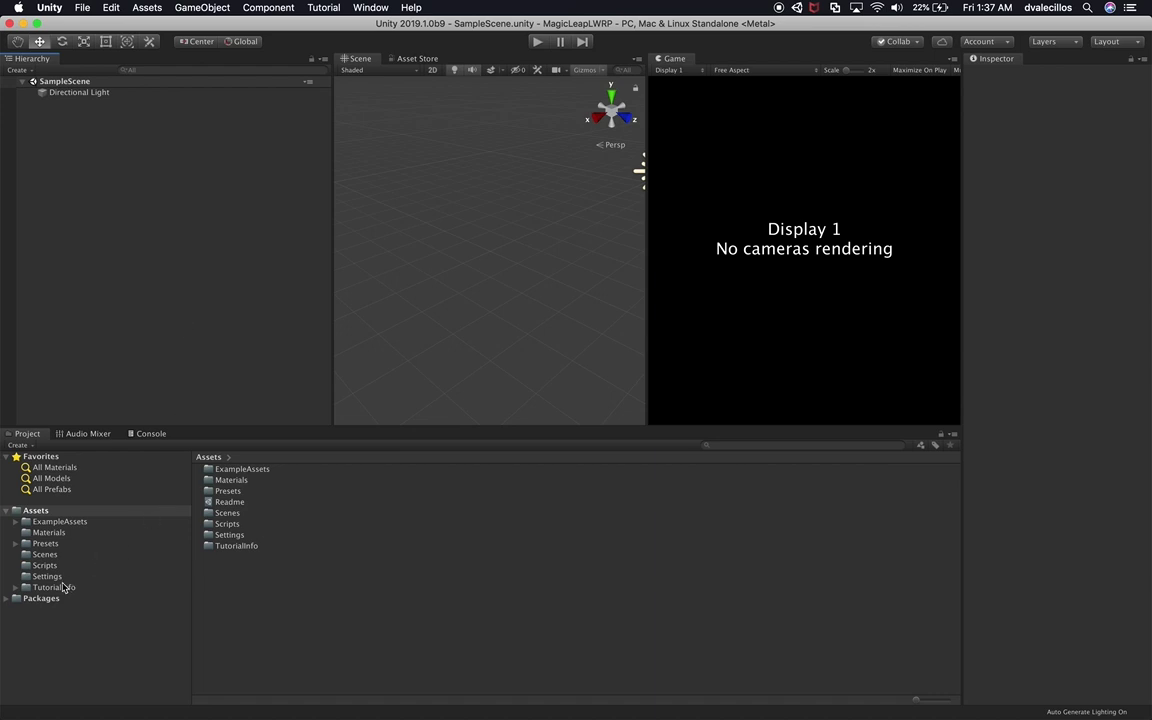
Step: Delete the ExampleAssets and TutorialInfo folders from Assets
click(65, 522)
key(super+BackSpace)
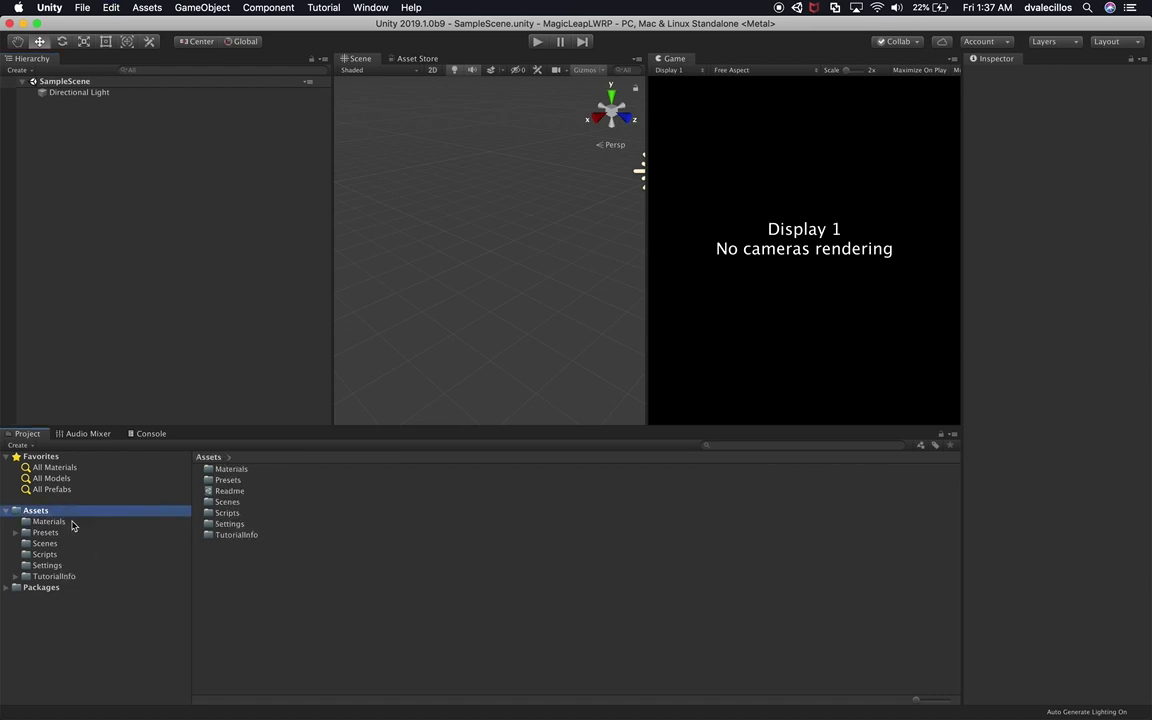
click(54, 577)
key(super+BackSpace)
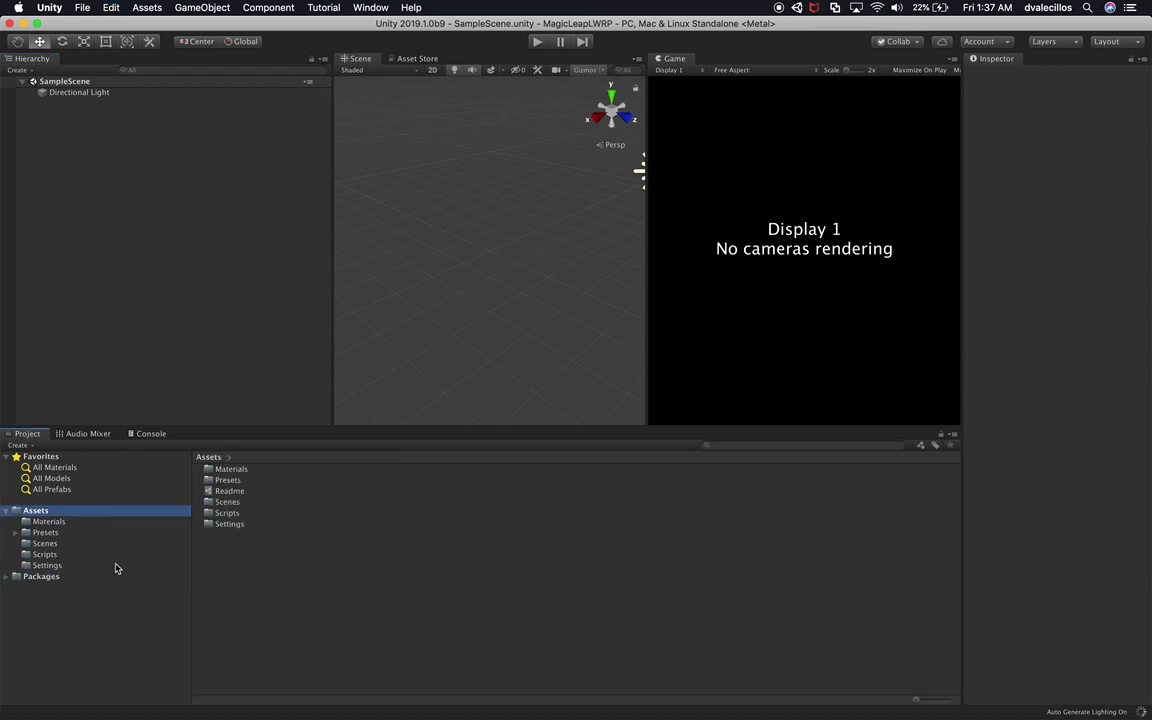
key(super+Tab)
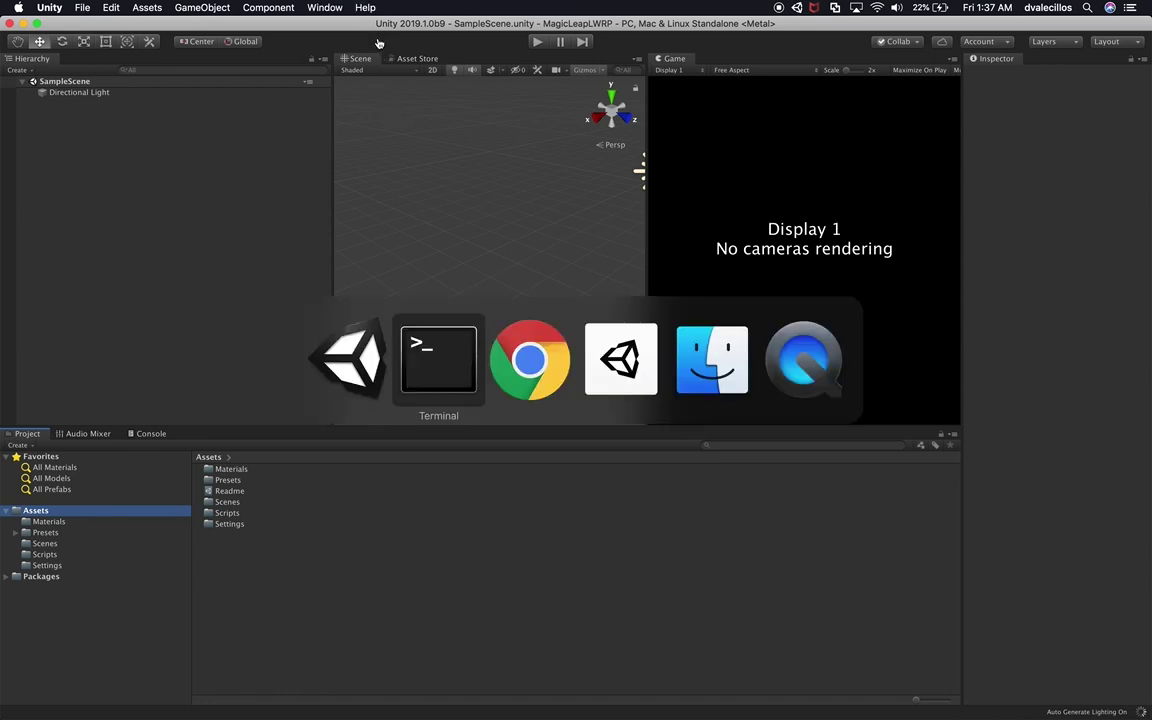
Step: Copy the registry line from the Getting Started With Lumin article in Chrome
key(super+Tab)
click(300, 36)
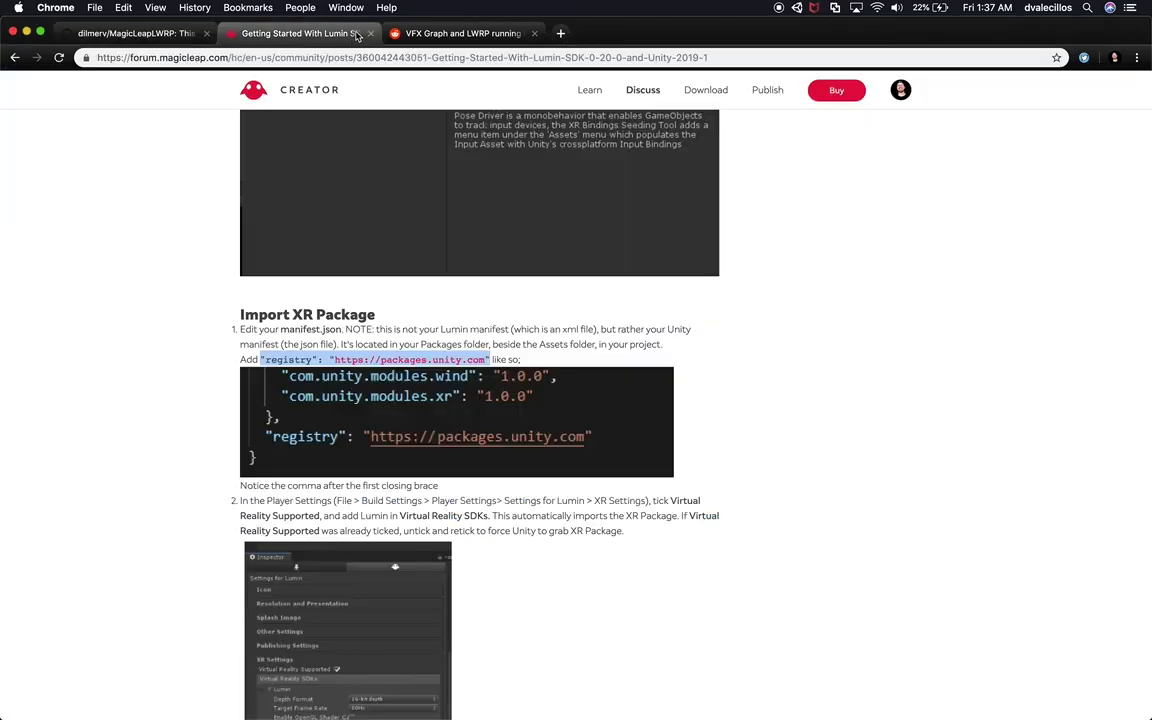
click(242, 58)
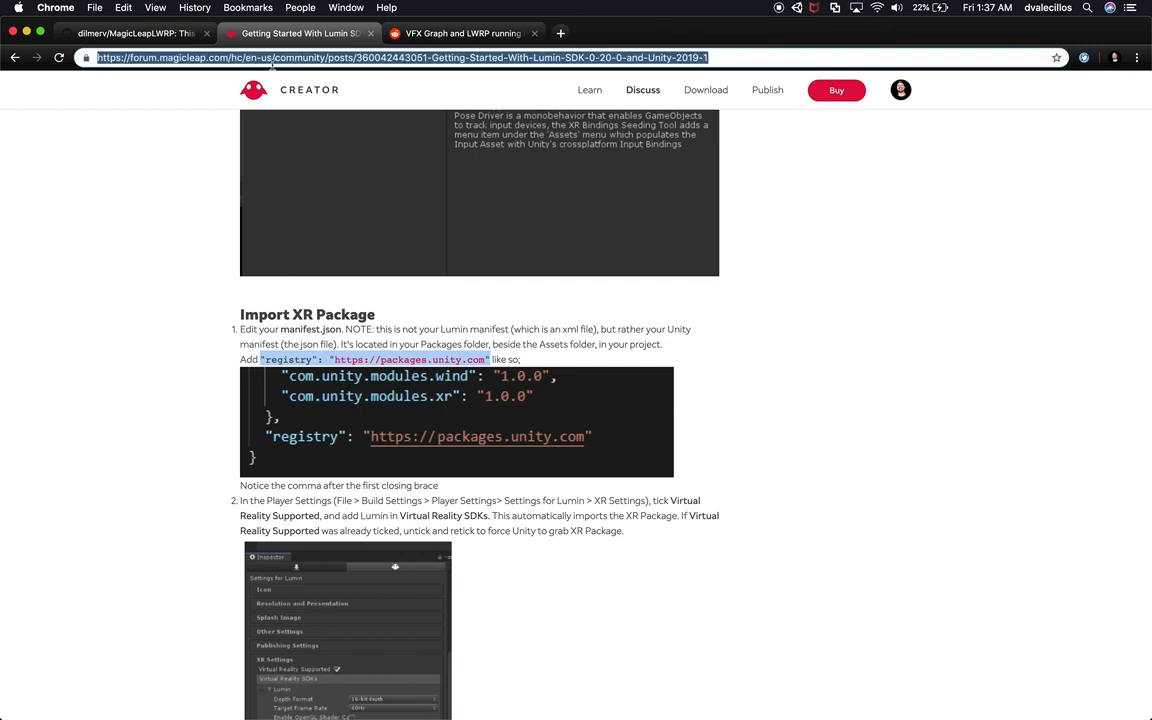
click(258, 358)
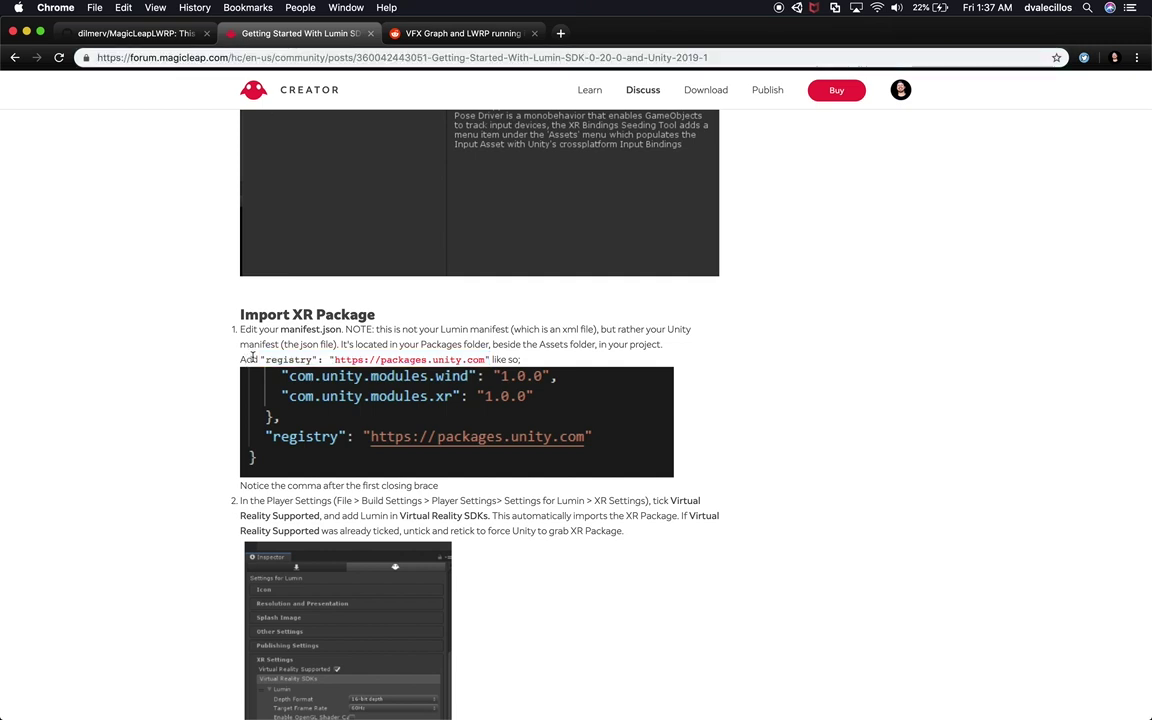
scroll(432, 328, up, 5)
scroll(557, 346, down, 8)
scroll(557, 346, up, 1)
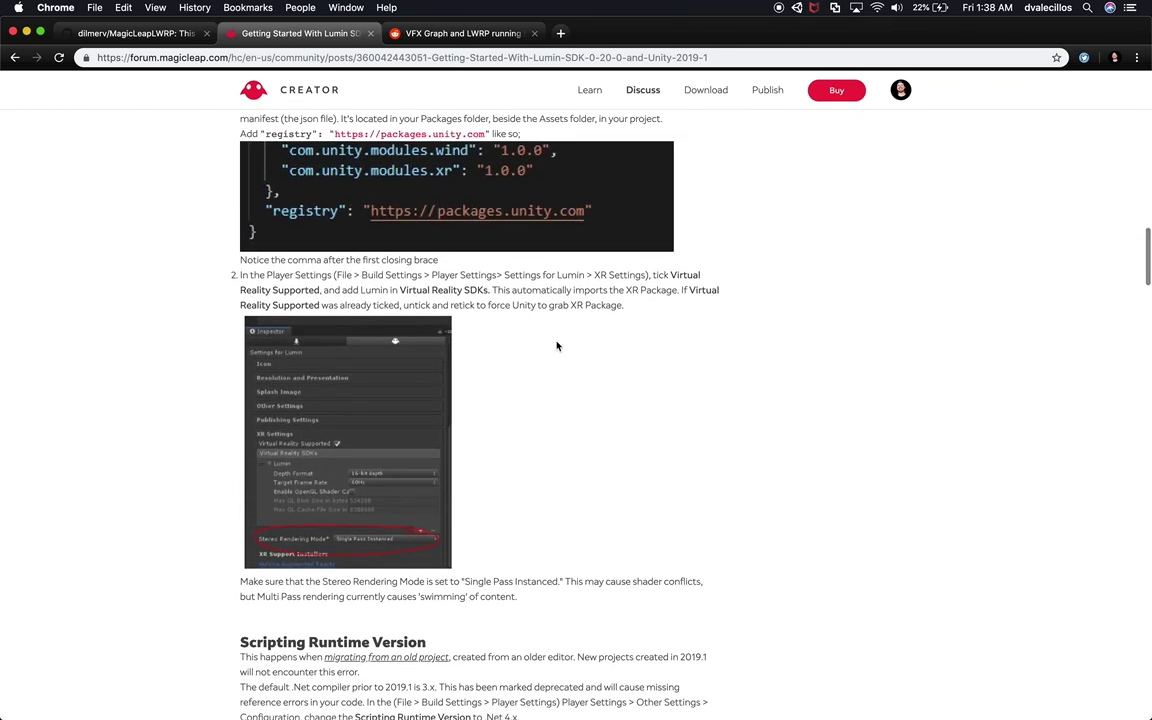
scroll(557, 346, up, 2)
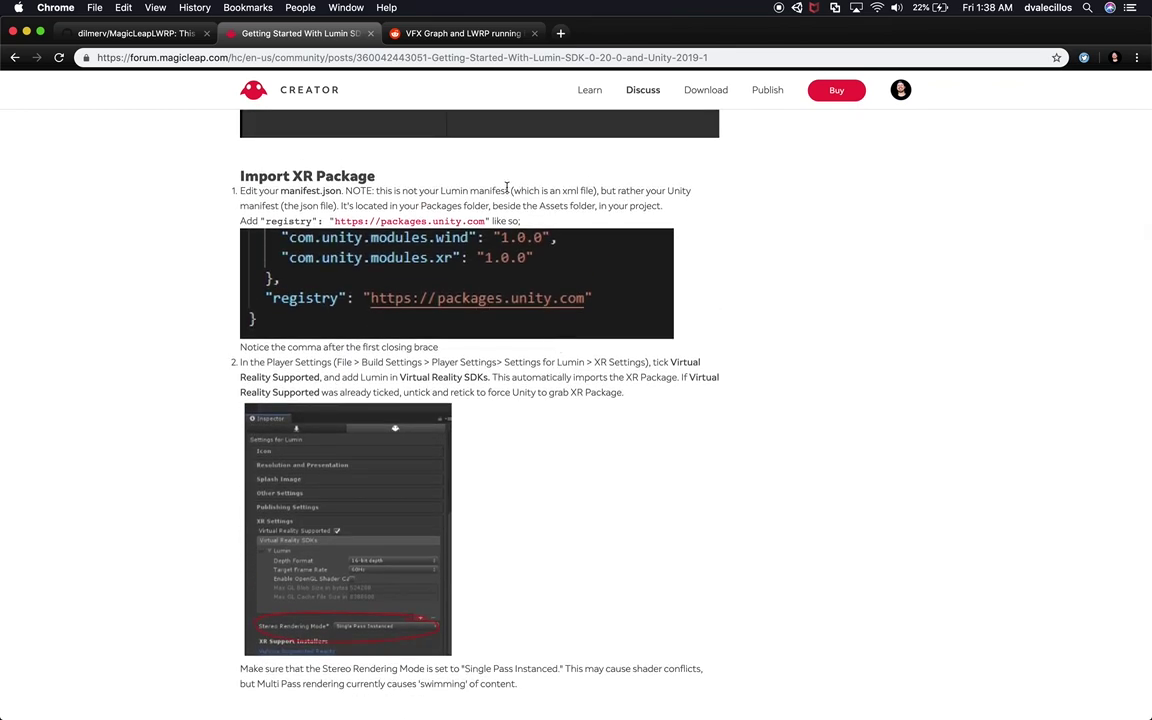
drag(489, 220, 262, 221)
key(super+Tab)
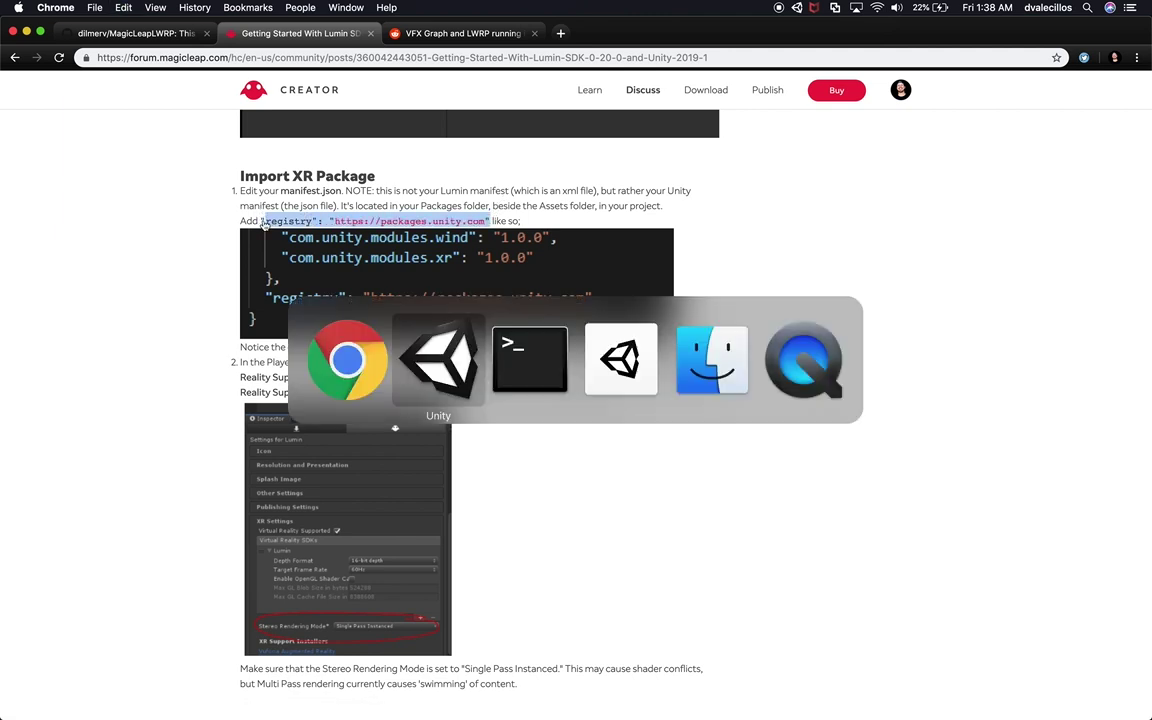
key(super+shift+Tab)
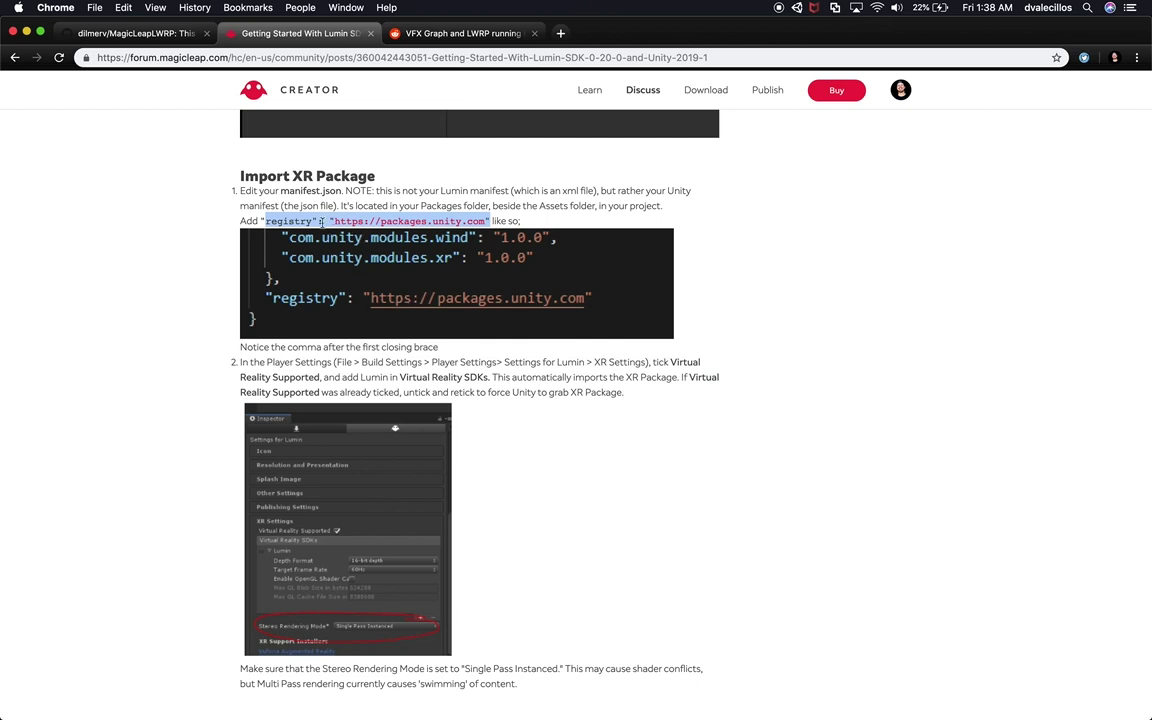
Step: Open the MagicLeapLWRP folder in VS Code by running 'code .' in Terminal
key(super+Tab)
key(super+Tab)
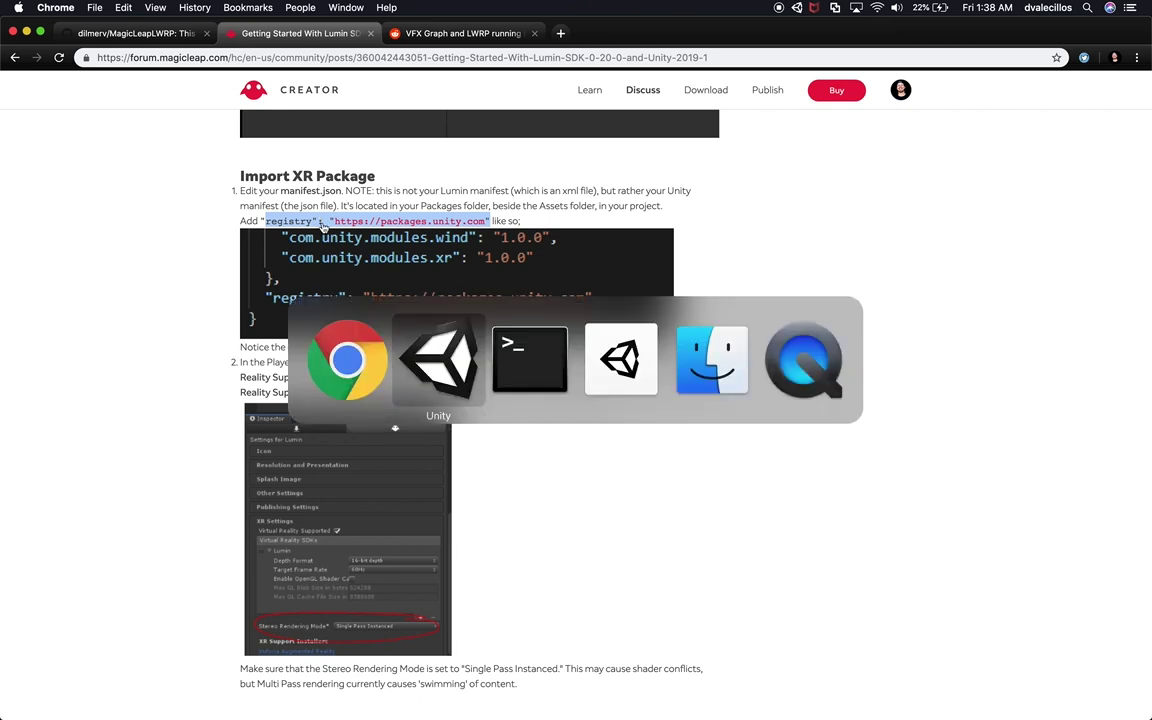
text(code .)
key(Return)
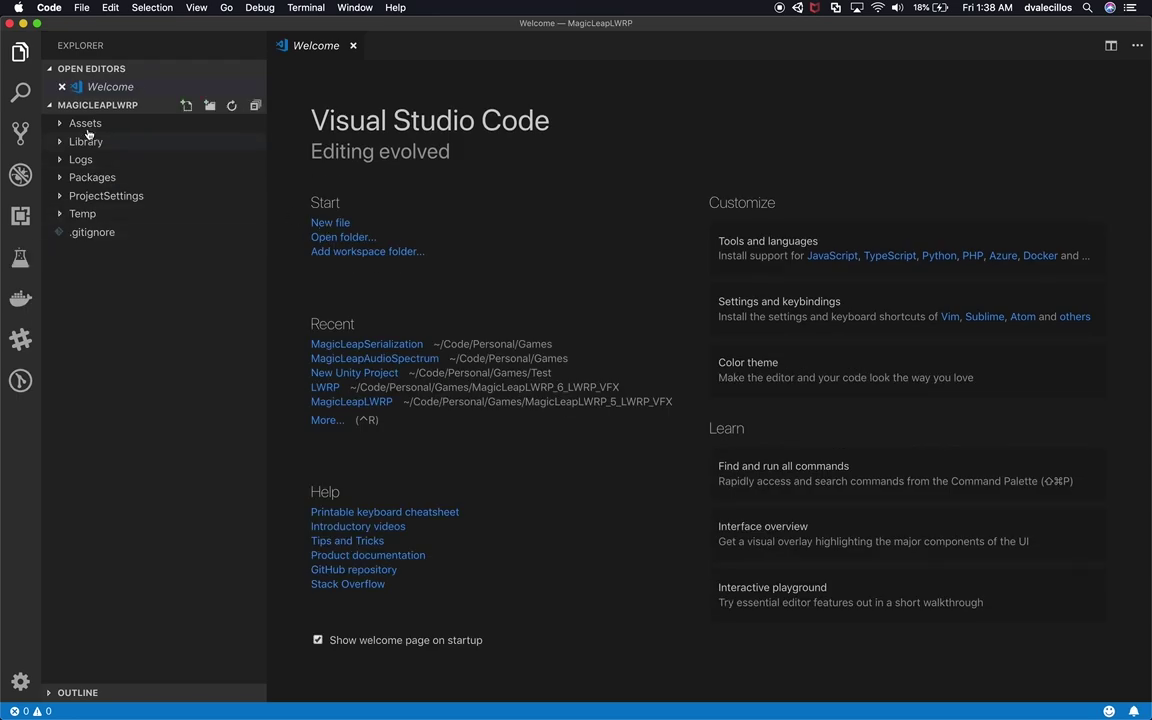
Step: Expand Packages in the project tree and open manifest.json
click(88, 124)
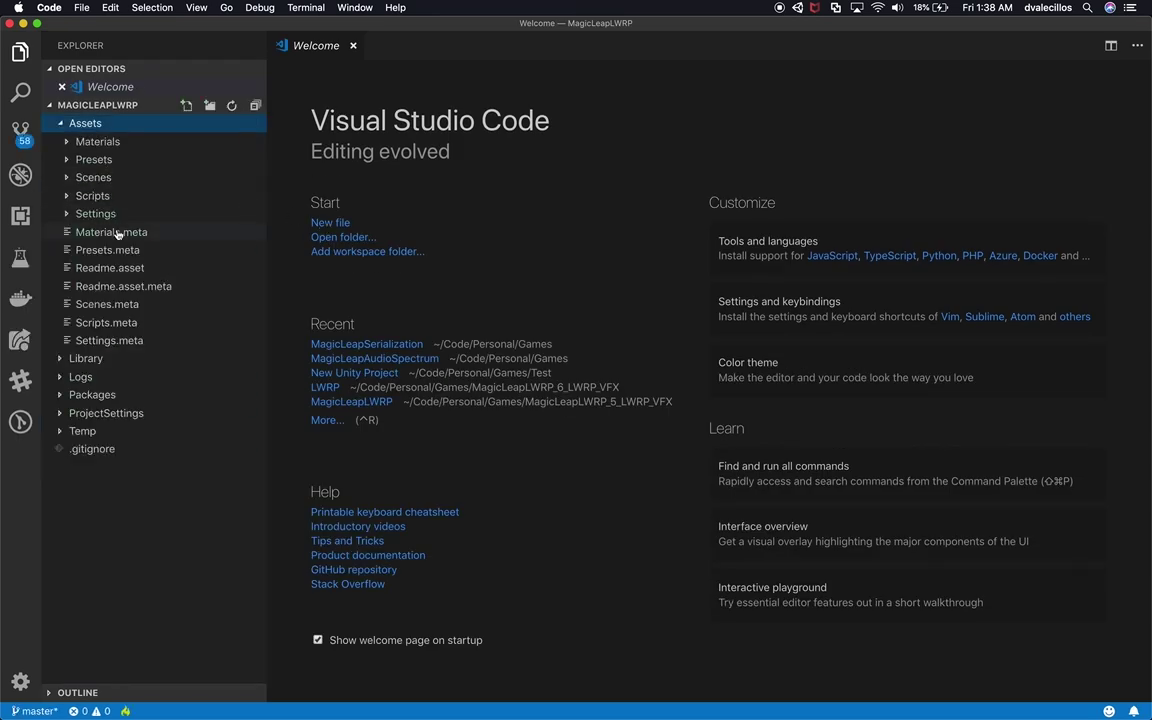
click(100, 395)
click(108, 413)
scroll(448, 414, down, 10)
scroll(461, 322, up, 1)
scroll(461, 322, up, 5)
click(404, 347)
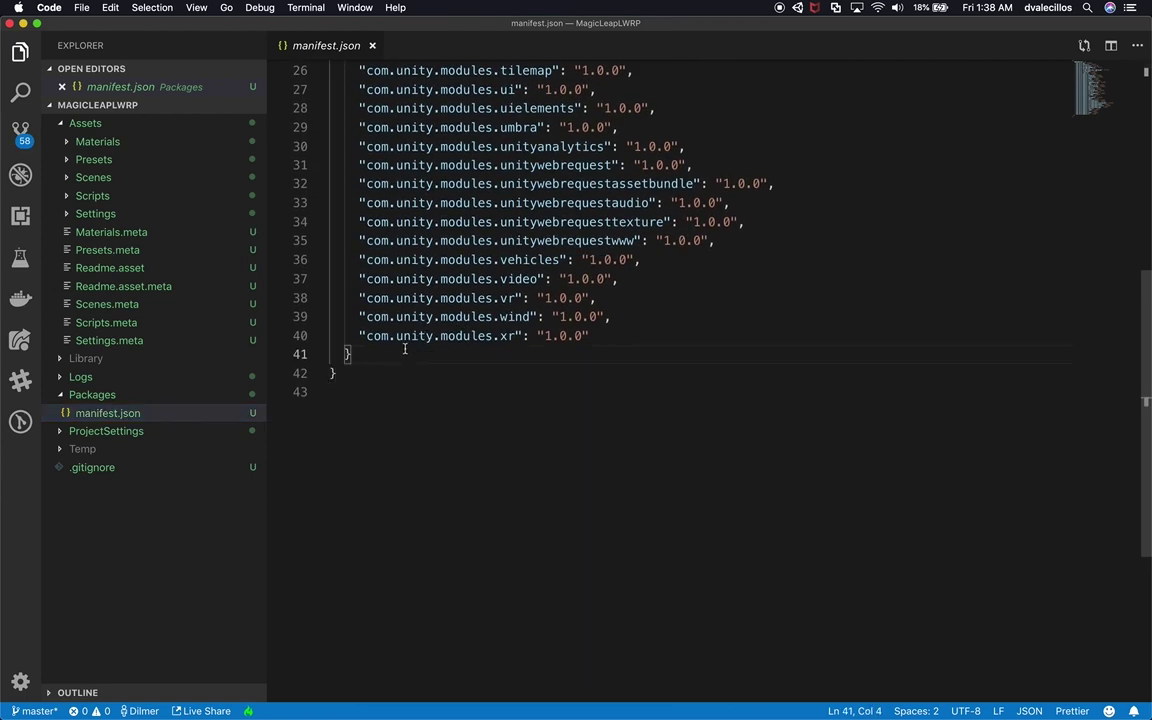
text(,)
key(Return)
text("registry": "https://packages.unity.com")
click(352, 373)
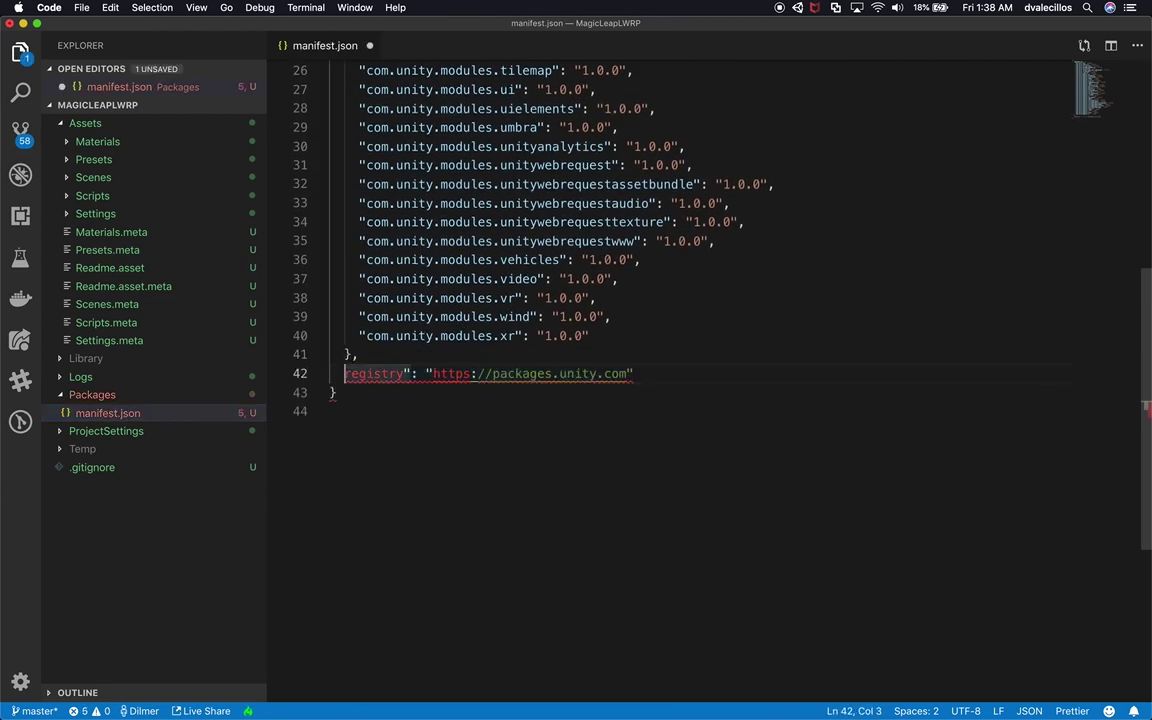
click(569, 427)
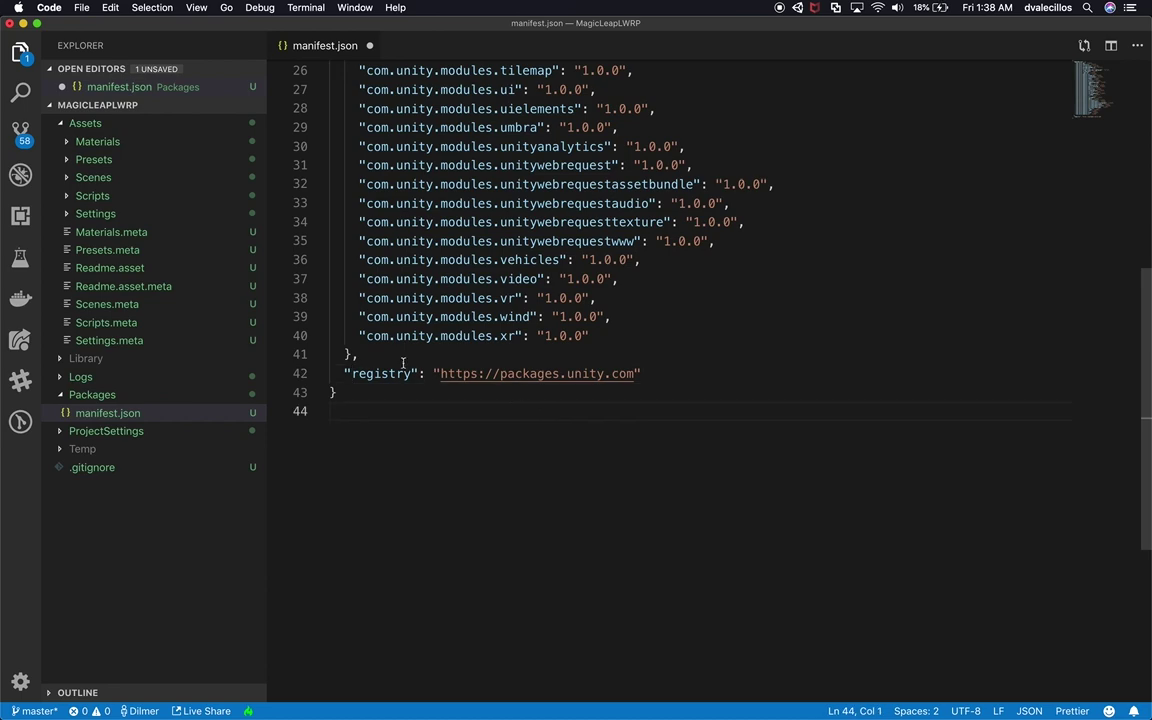
scroll(424, 320, up, 8)
scroll(424, 320, down, 7)
click(640, 378)
key(super+s)
key(super+Tab)
key(super+Tab)
key(super+Tab)
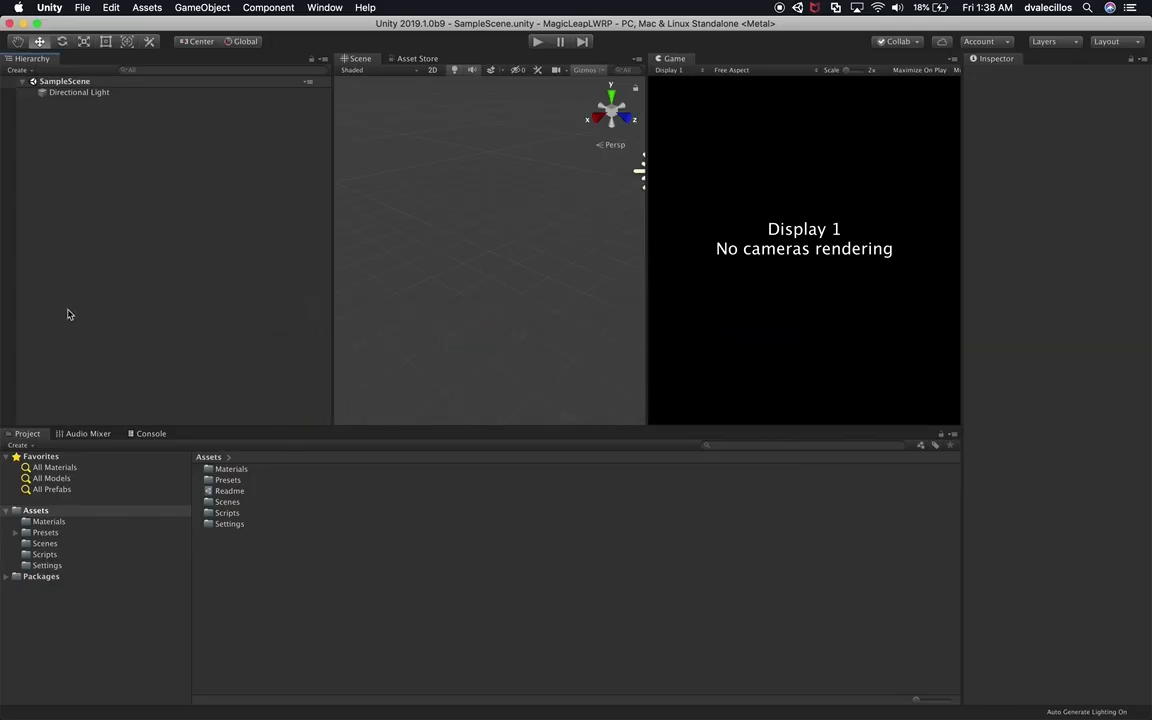
Step: Narrow the Hierarchy, dock Game beside Scene, and close the Asset Store tab
drag(336, 134, 139, 136)
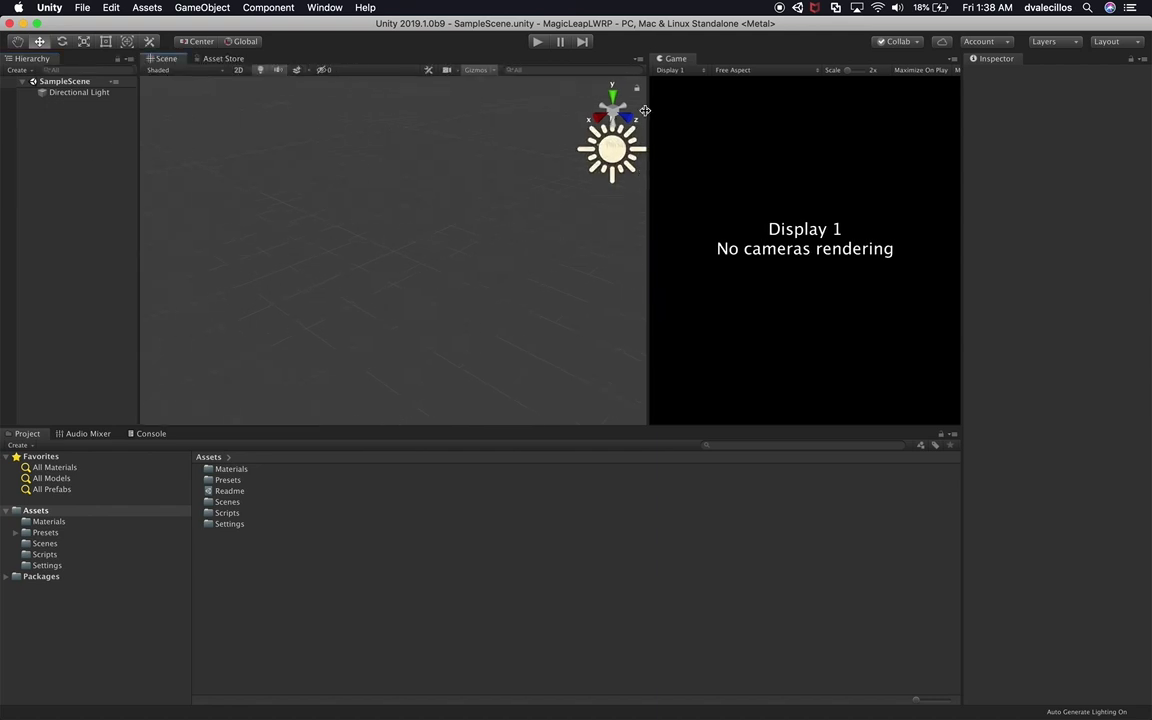
drag(672, 58, 227, 62)
click(153, 59)
click(265, 59)
right_click(264, 62)
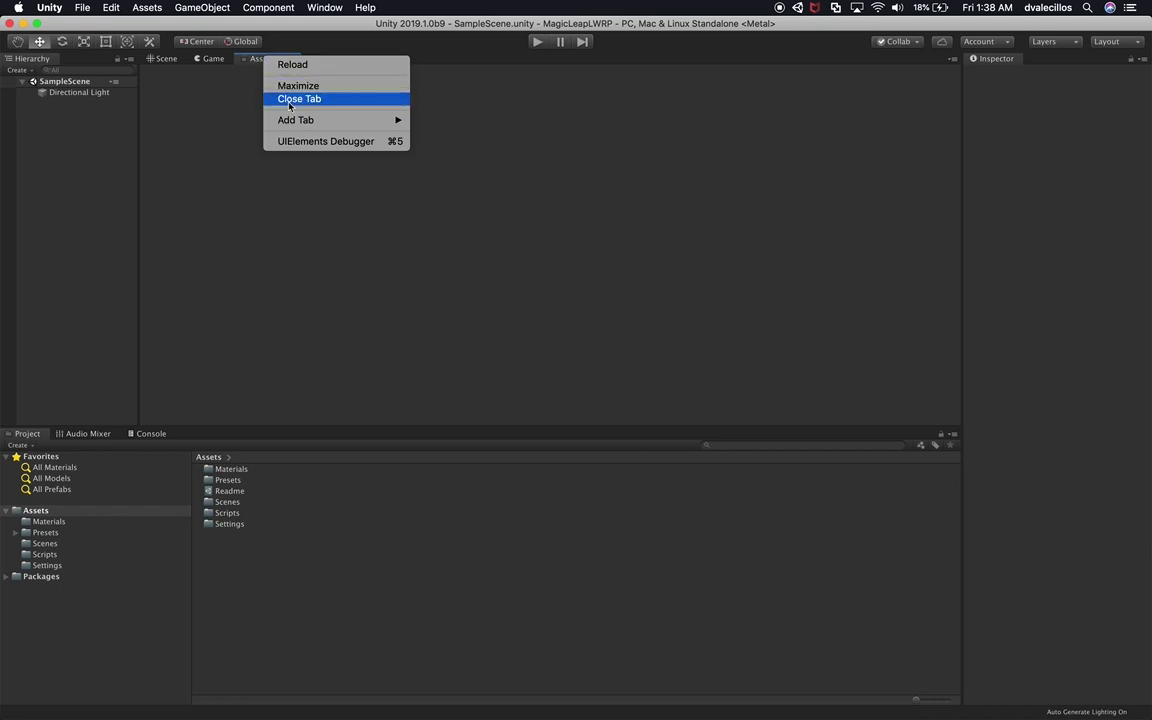
click(296, 98)
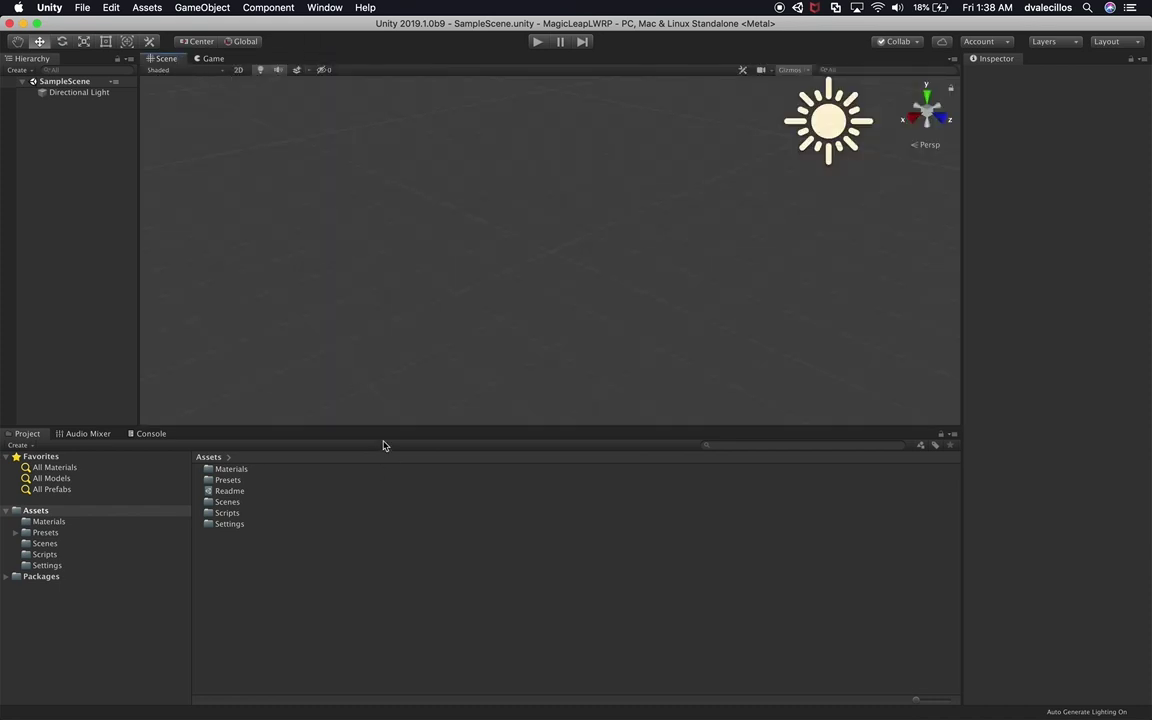
Step: Enlarge the scene view and delete the Readme asset
drag(399, 428, 393, 497)
click(235, 562)
key(super+BackSpace)
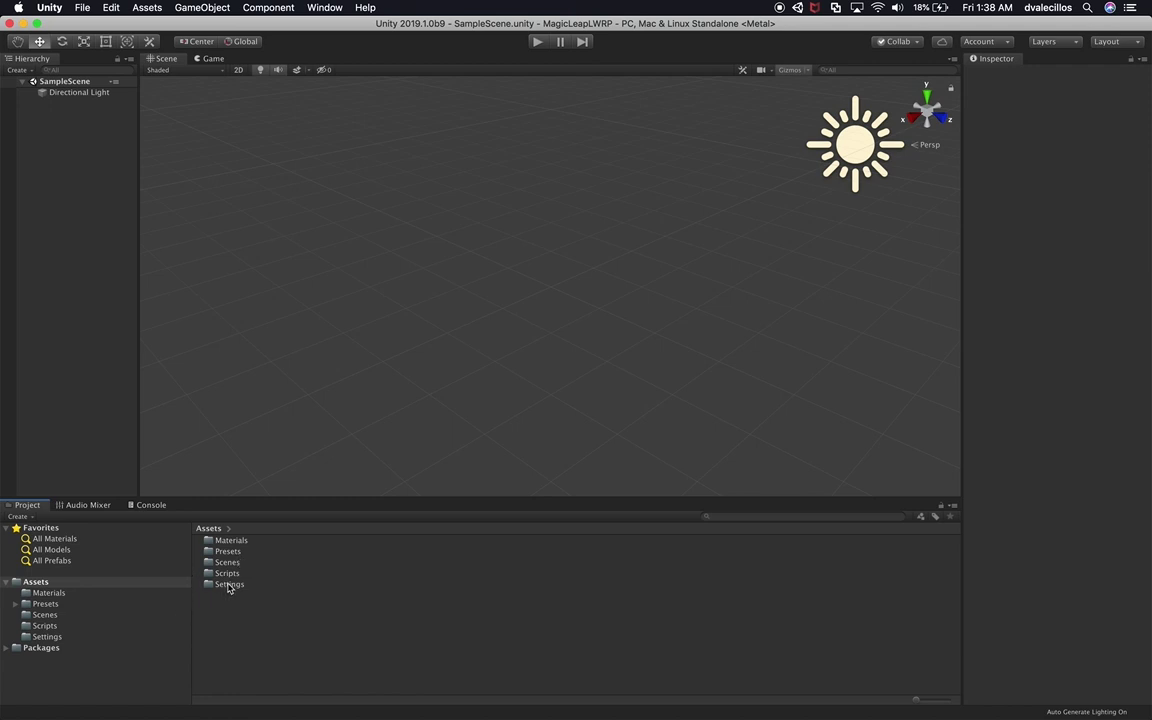
Step: Delete all four assets inside the Settings folder
double_click(228, 585)
click(249, 576)
key(super+a)
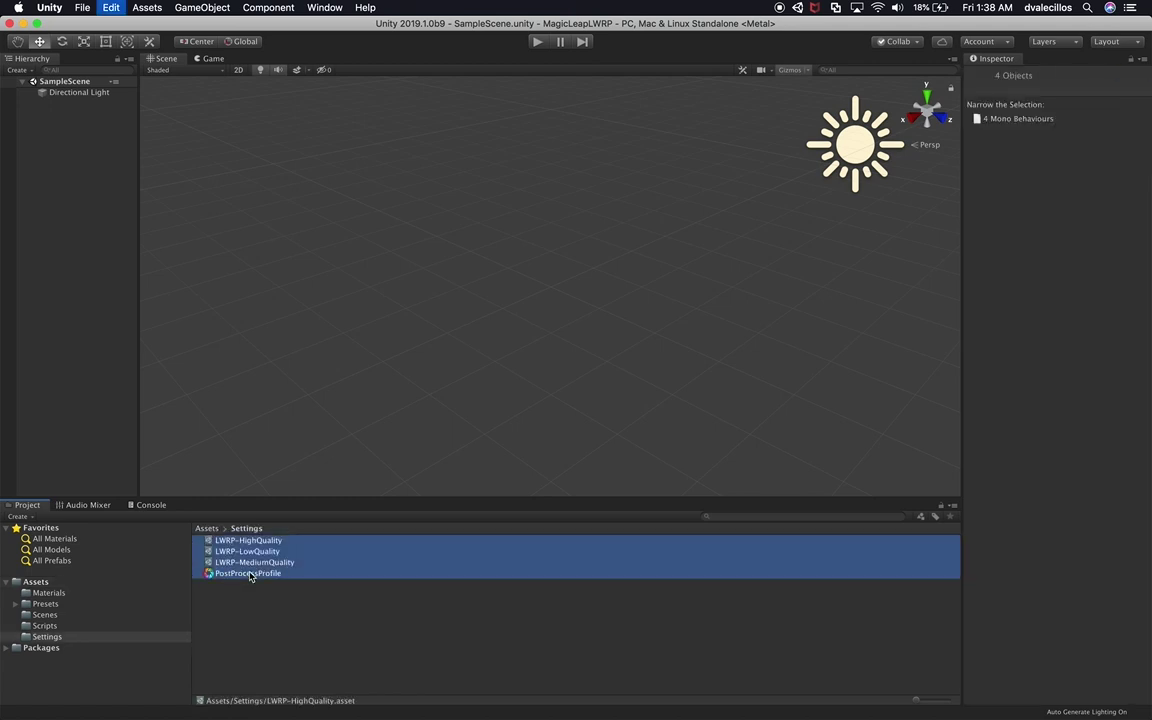
key(super+BackSpace)
Step: Delete the Presets folder, including its Defaults presets
click(16, 604)
click(45, 604)
click(52, 614)
click(43, 607)
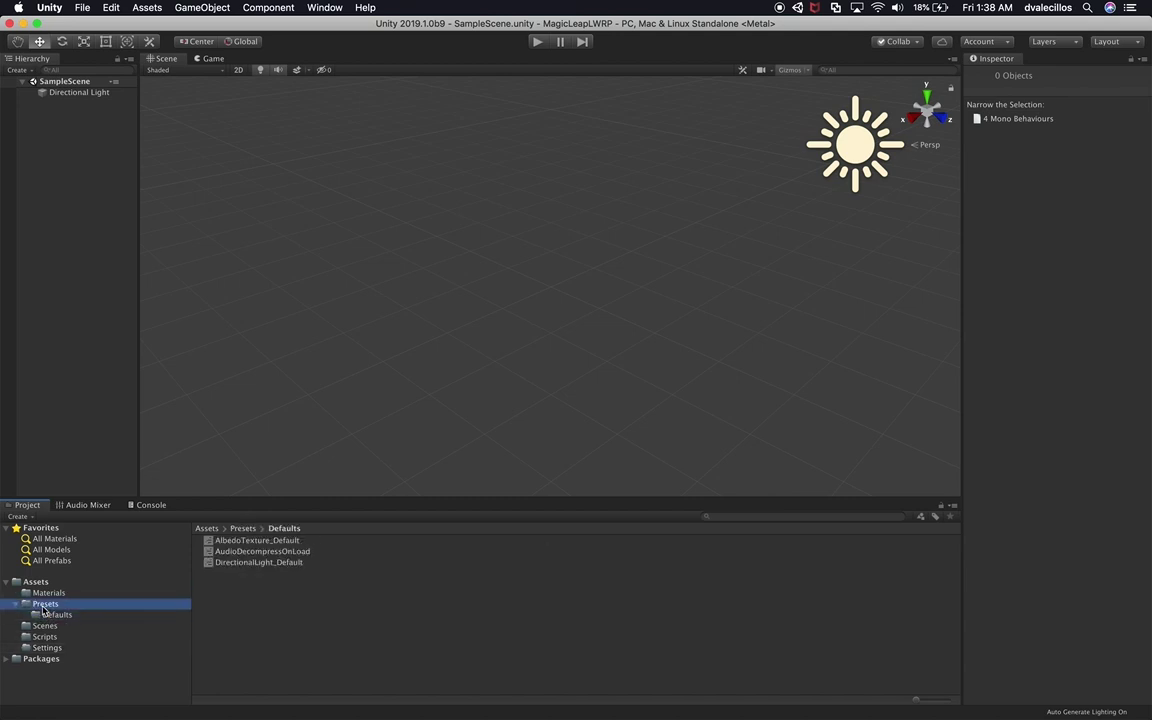
key(super+BackSpace)
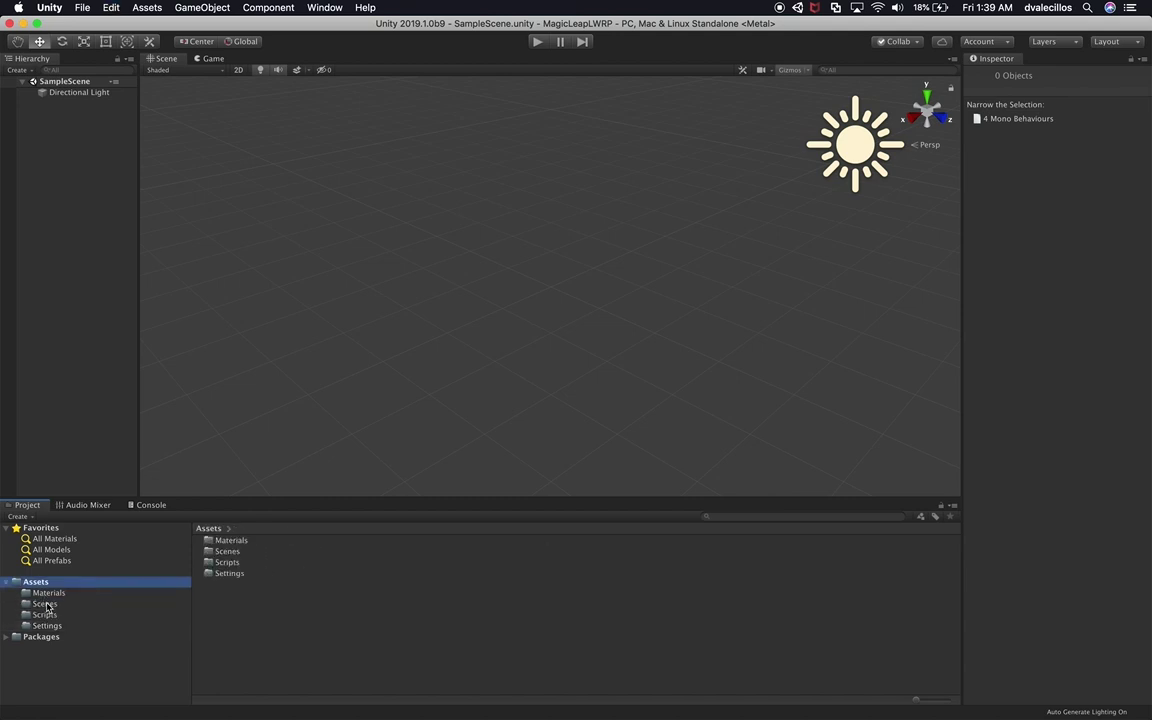
Step: Rename SampleScene in the Scenes folder to DefaultScene and accept the externally-modified scene prompt
click(45, 603)
click(238, 541)
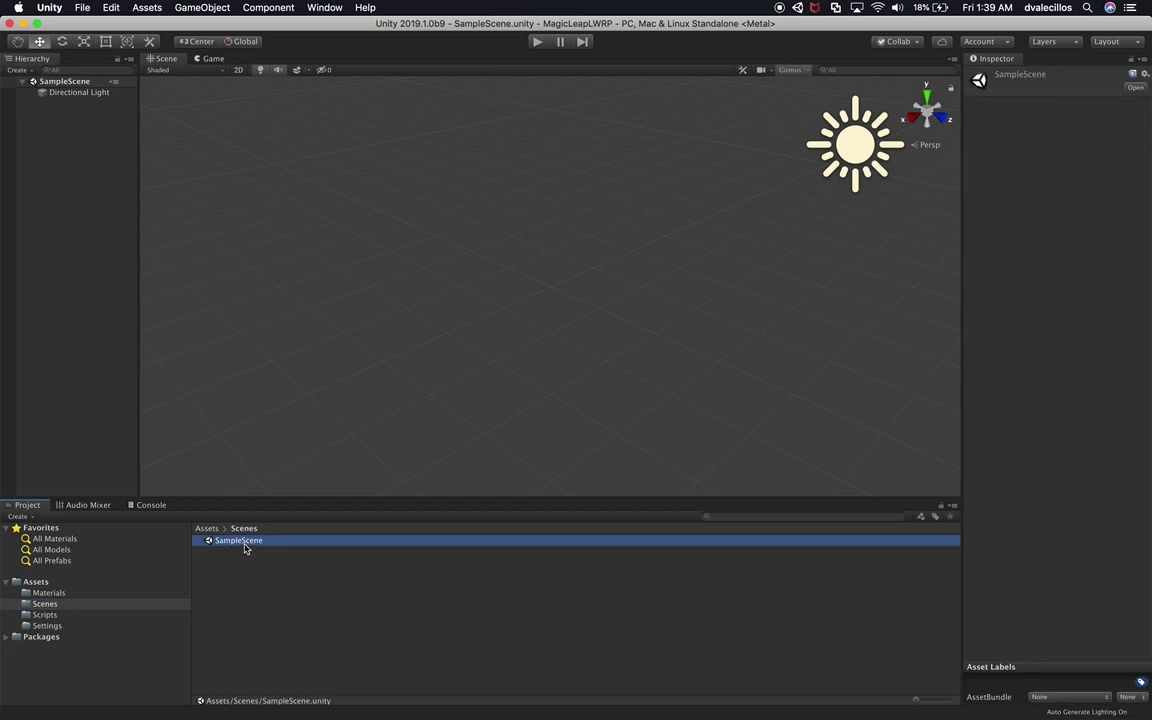
click(245, 545)
text(DefaultScene)
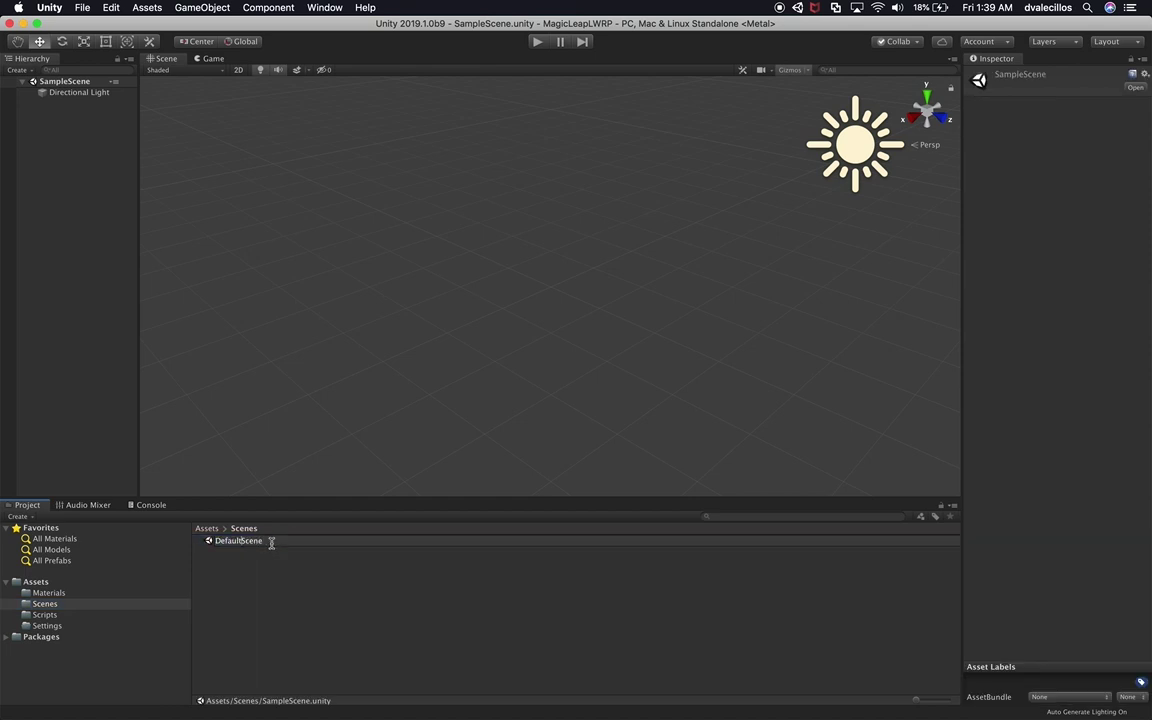
key(Return)
click(665, 275)
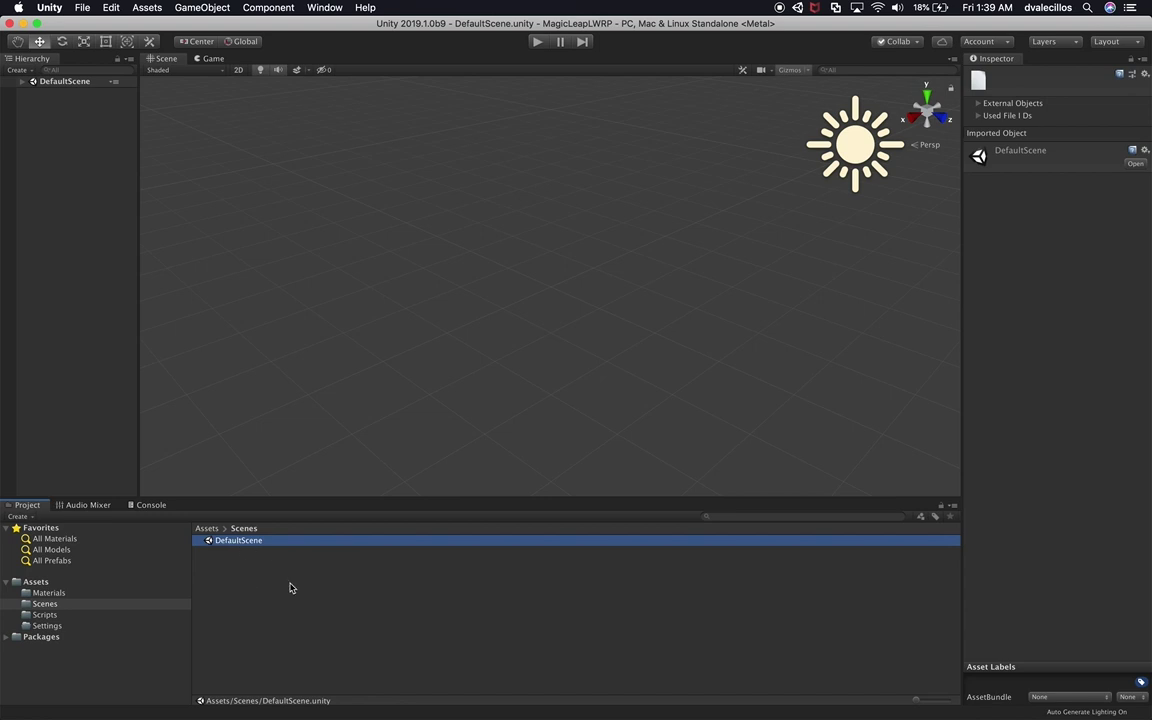
click(82, 8)
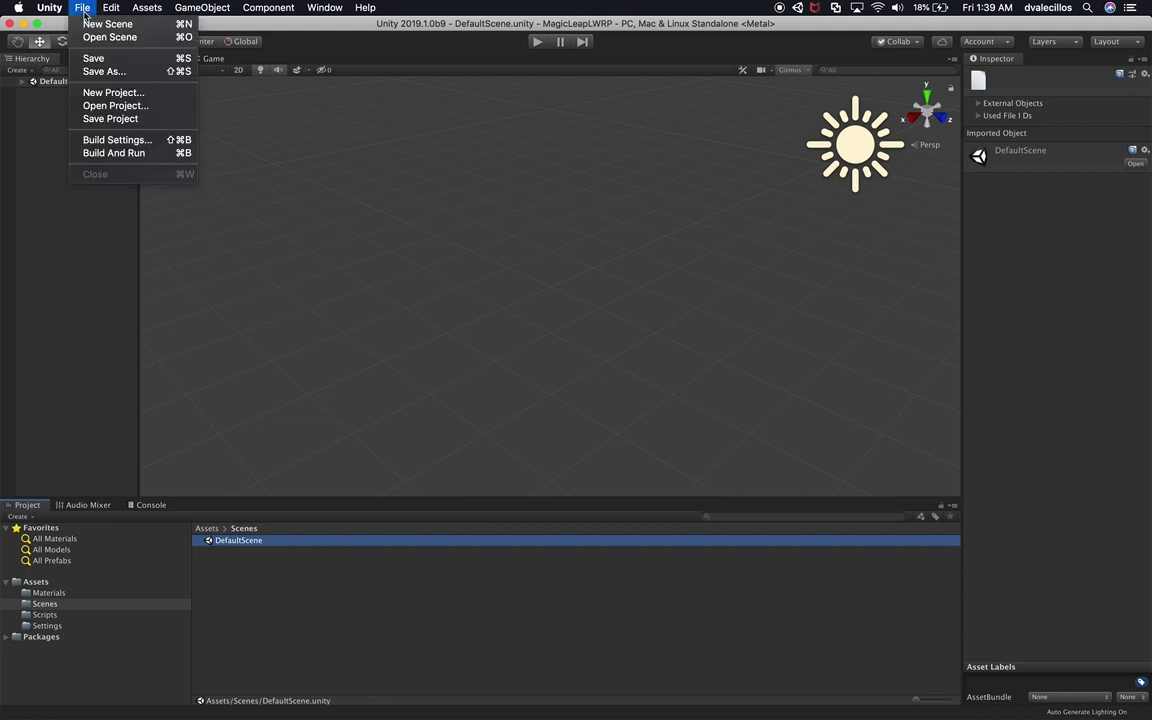
Step: Switch the build target to Lumin in Build Settings and open Player Settings
click(105, 138)
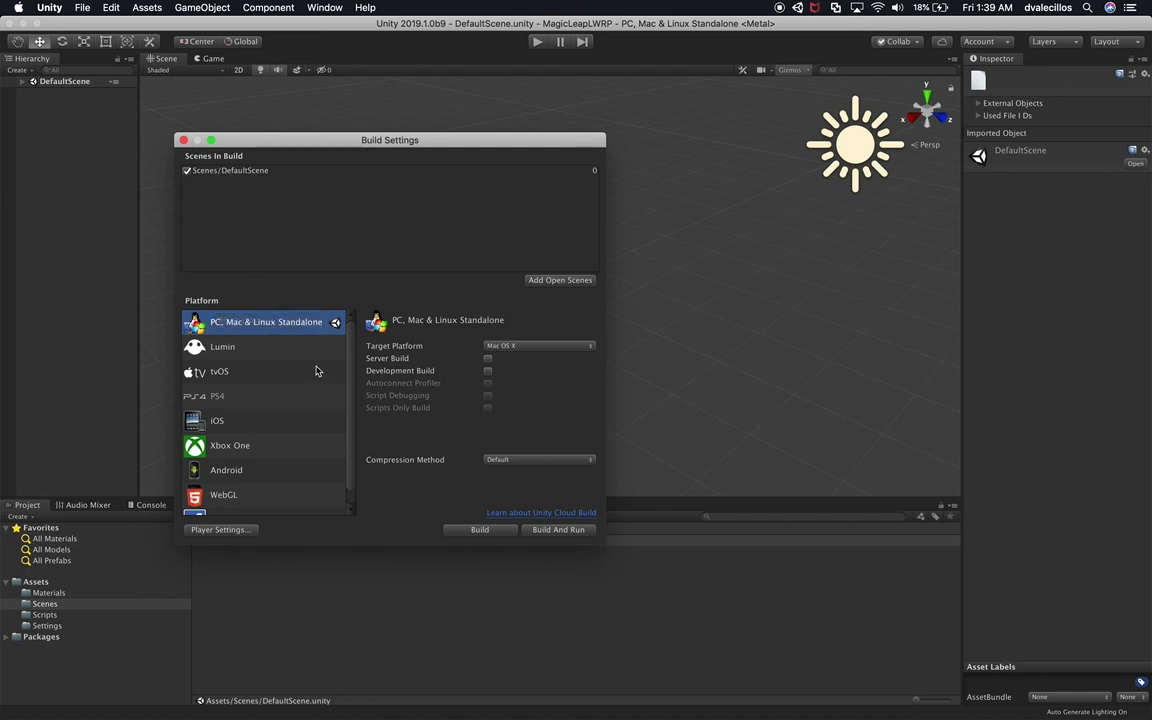
click(270, 350)
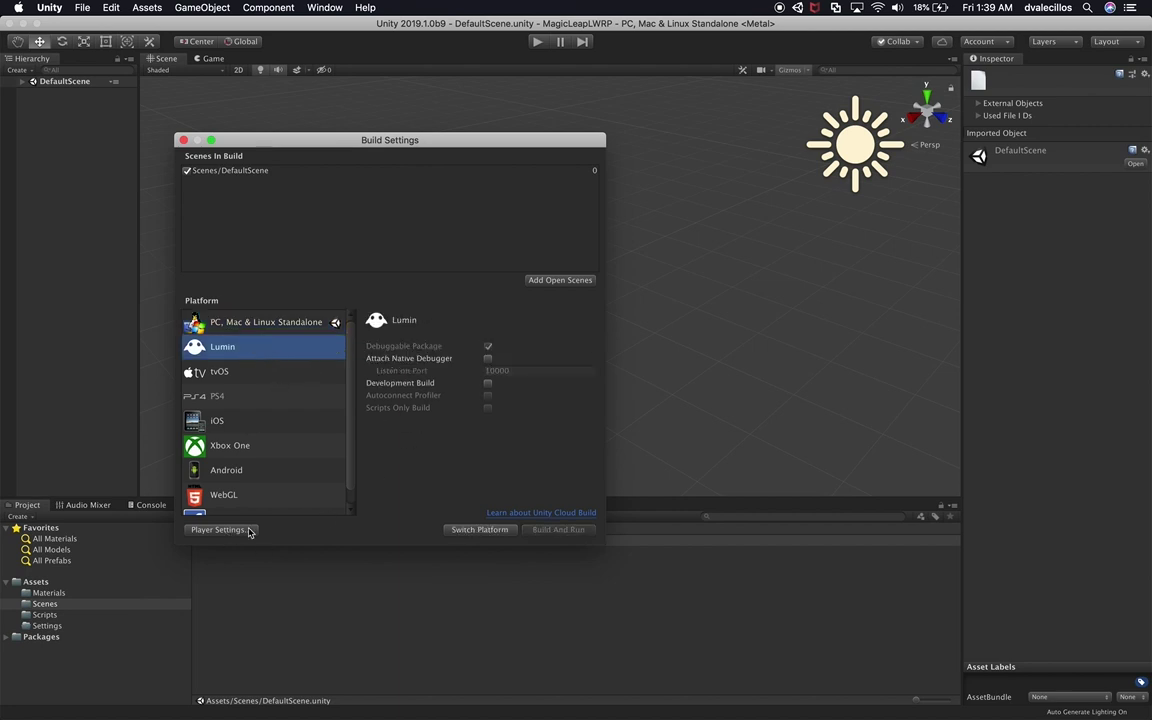
click(479, 529)
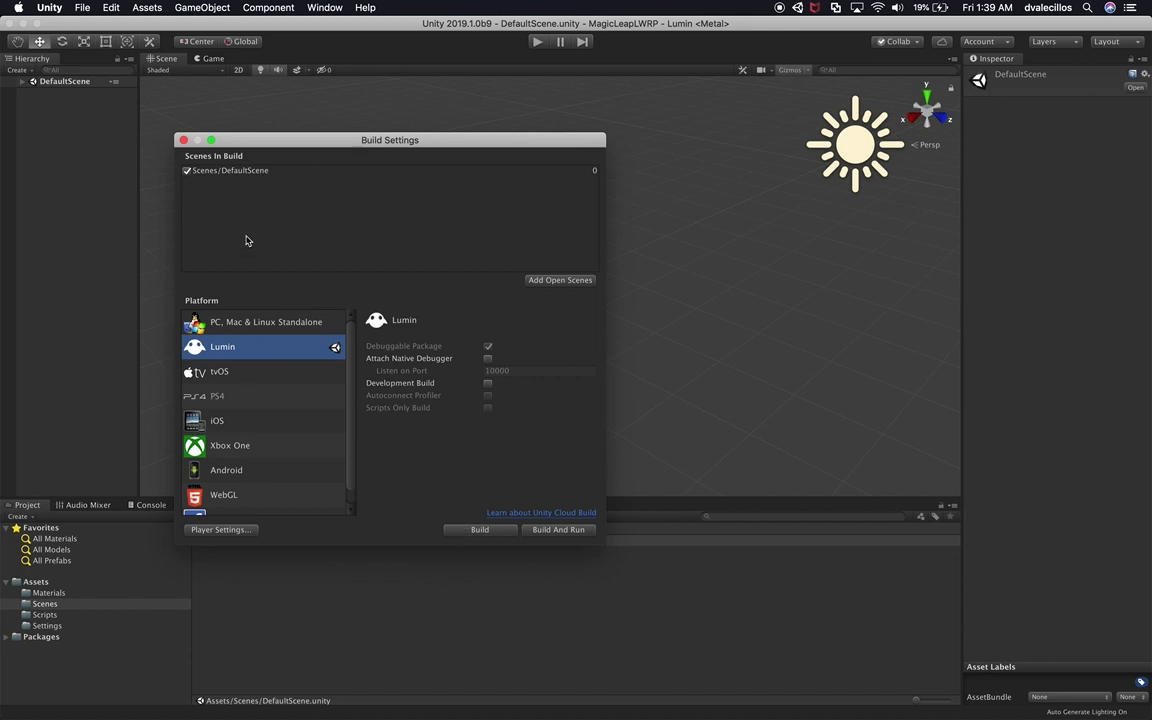
click(221, 529)
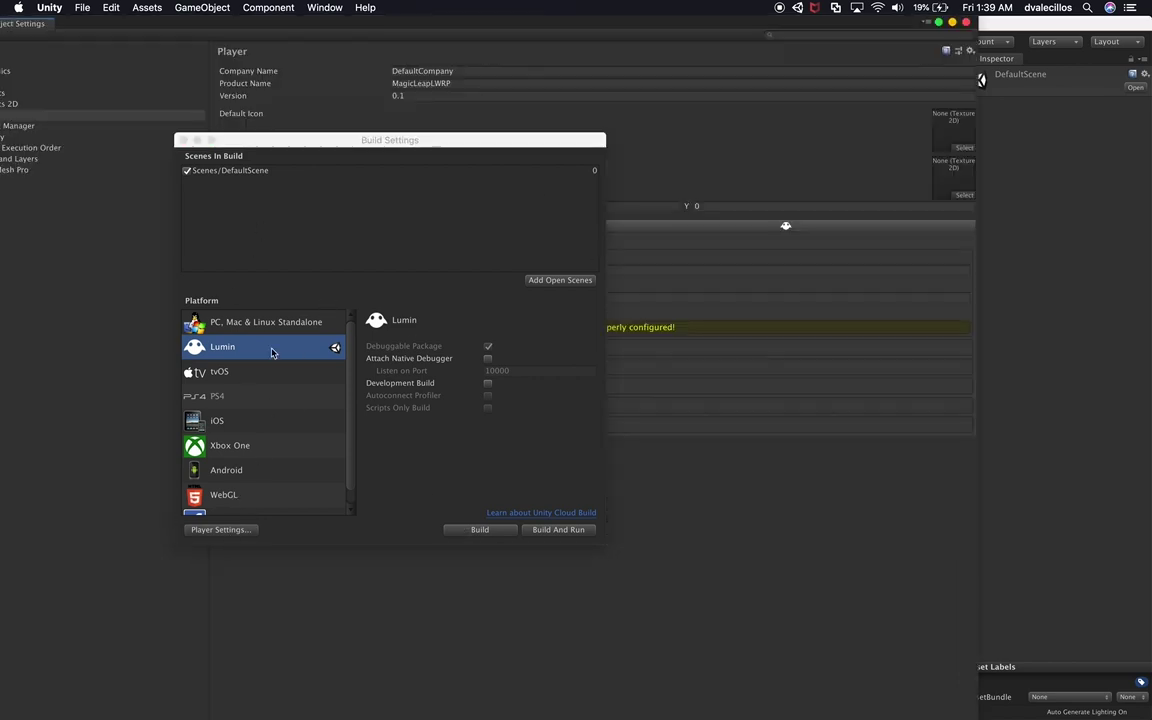
Step: Dock the Project Settings window beside the Scene and Game views
click(181, 140)
drag(200, 28, 257, 47)
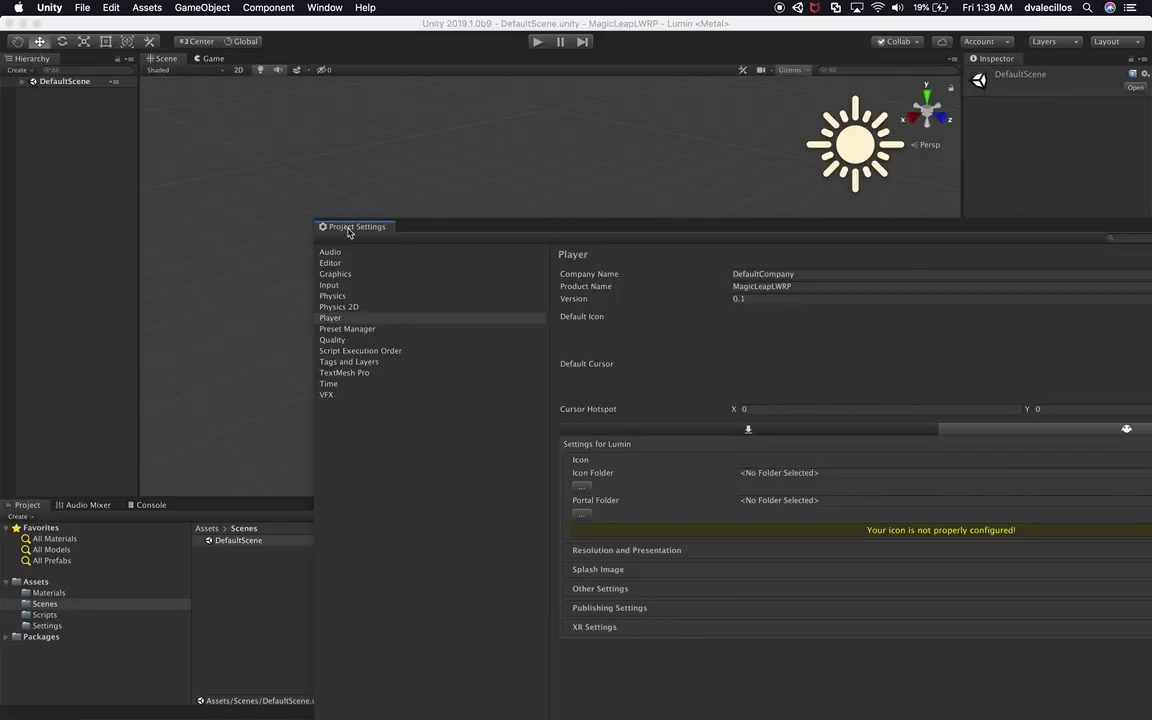
drag(349, 232, 209, 47)
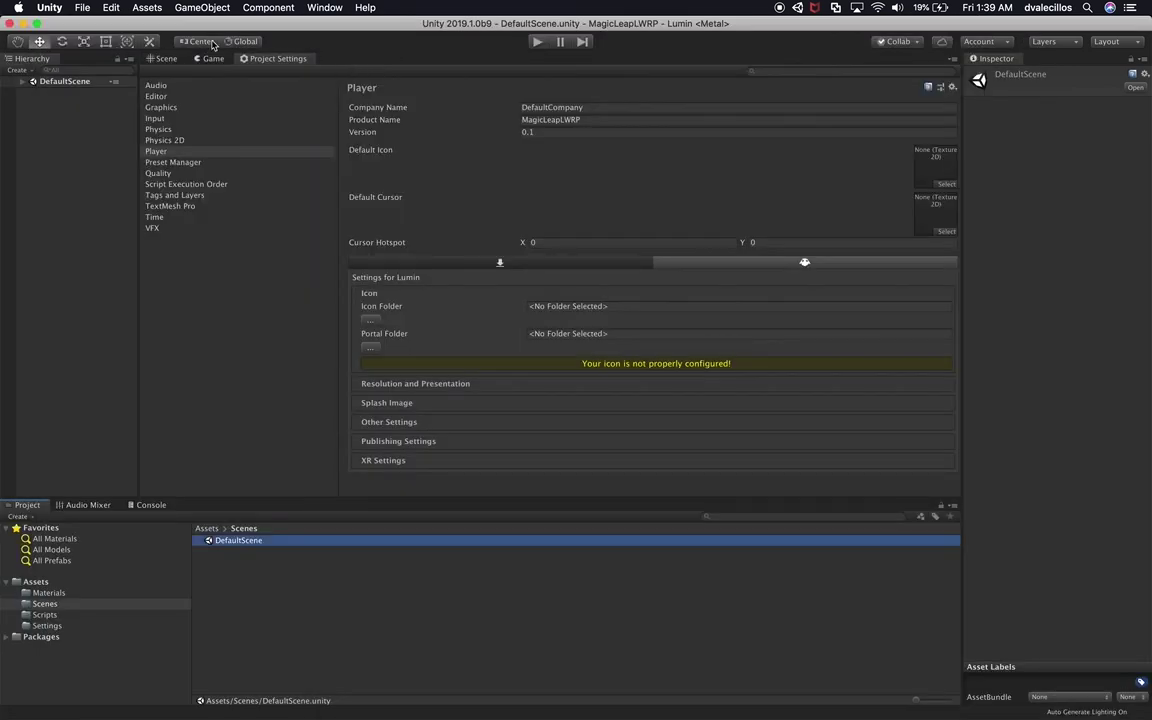
click(80, 21)
click(82, 7)
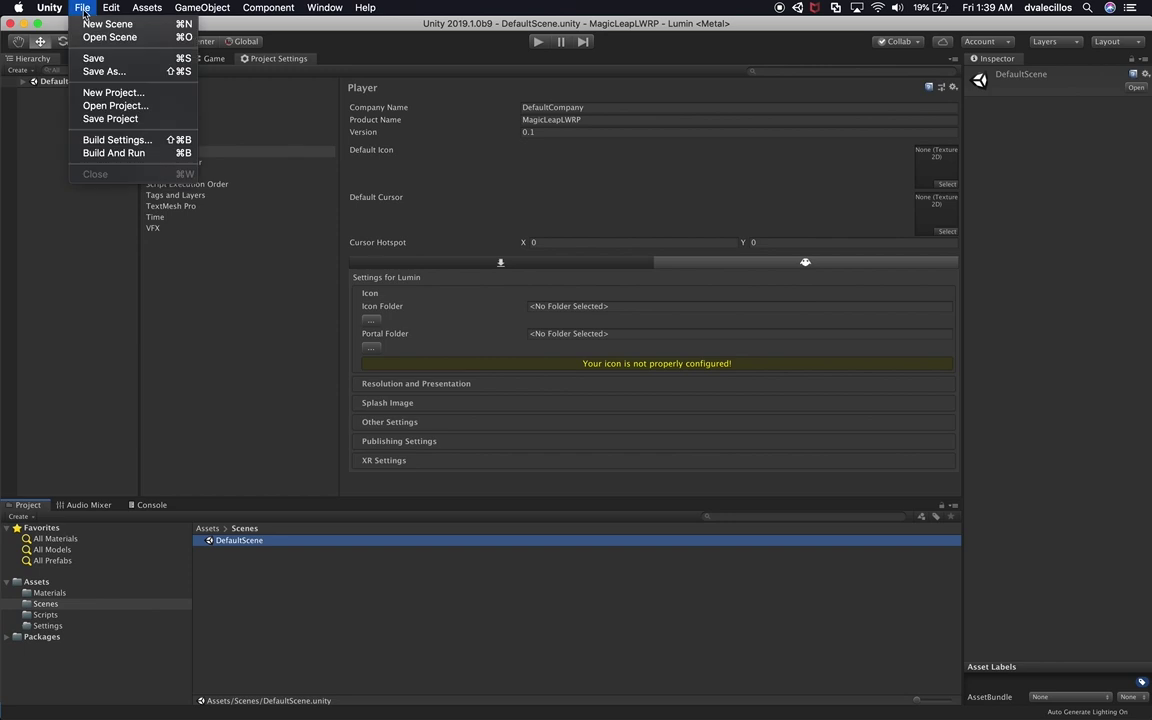
click(101, 140)
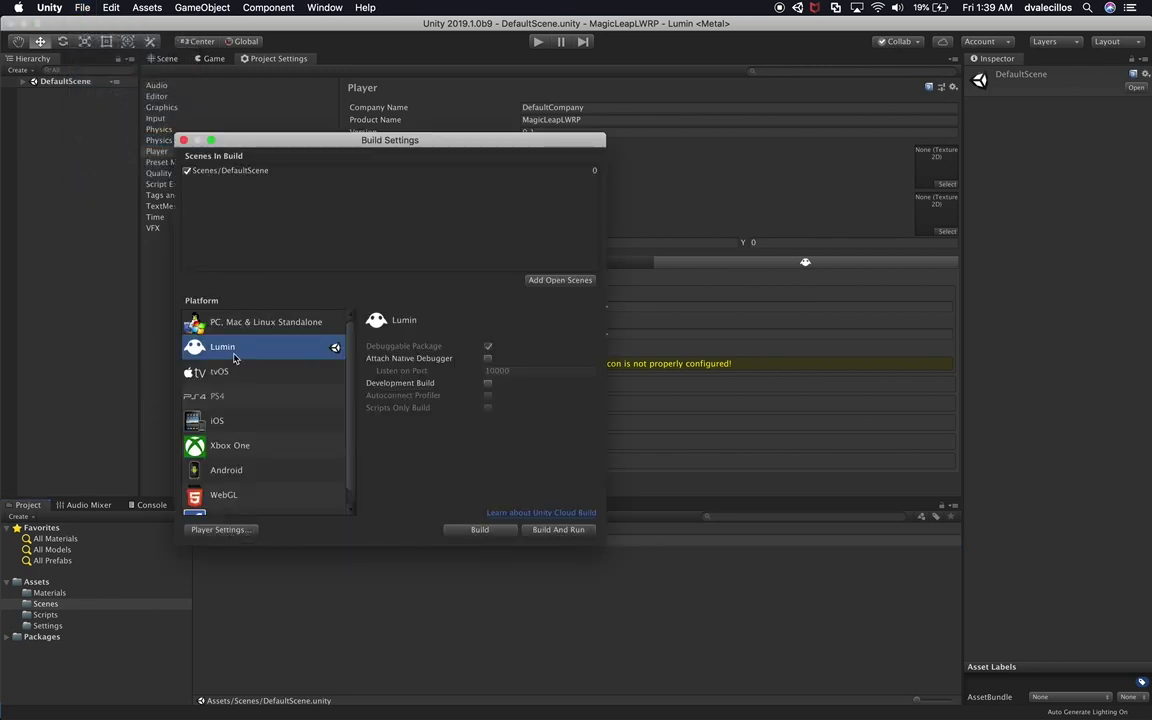
click(183, 140)
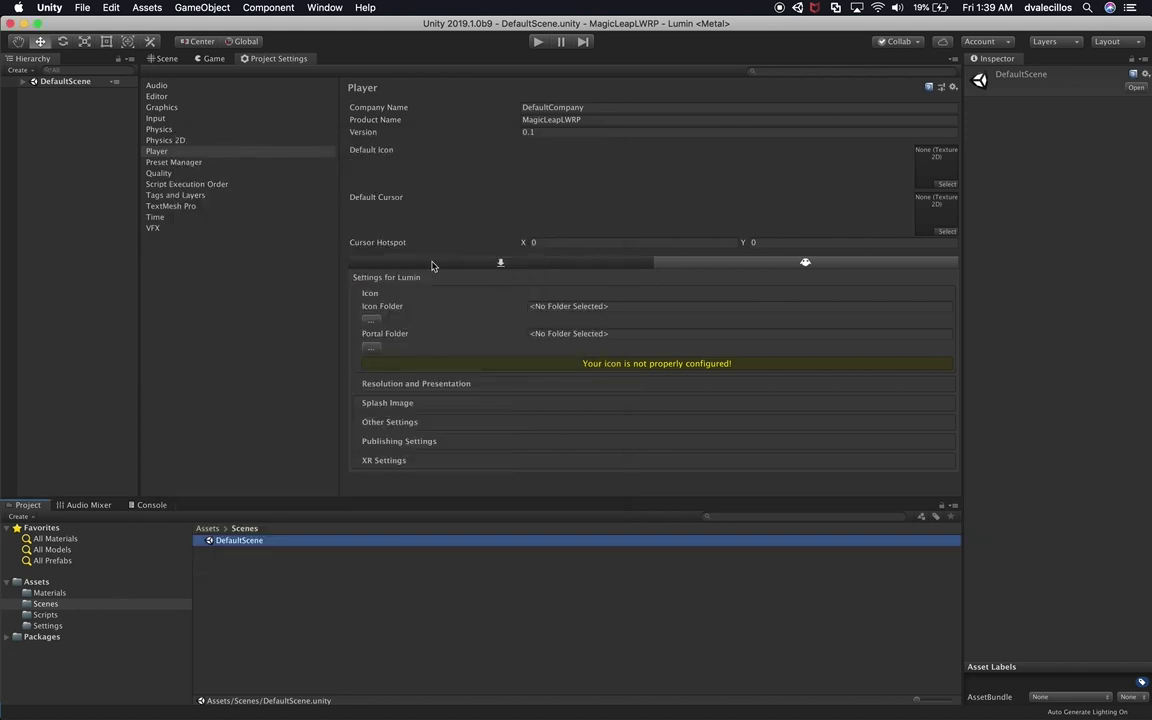
Step: Set the Player company name to Dilme and the version to 1.0.0
click(613, 105)
text(Dilmer Games LLC)
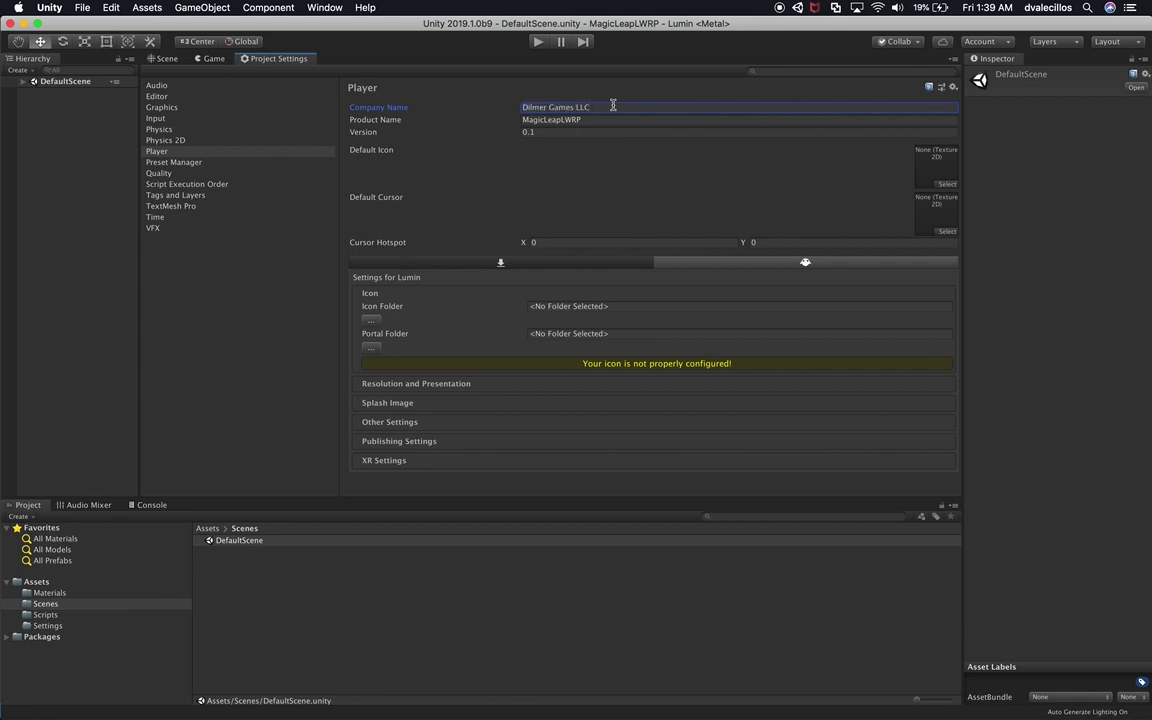
click(581, 131)
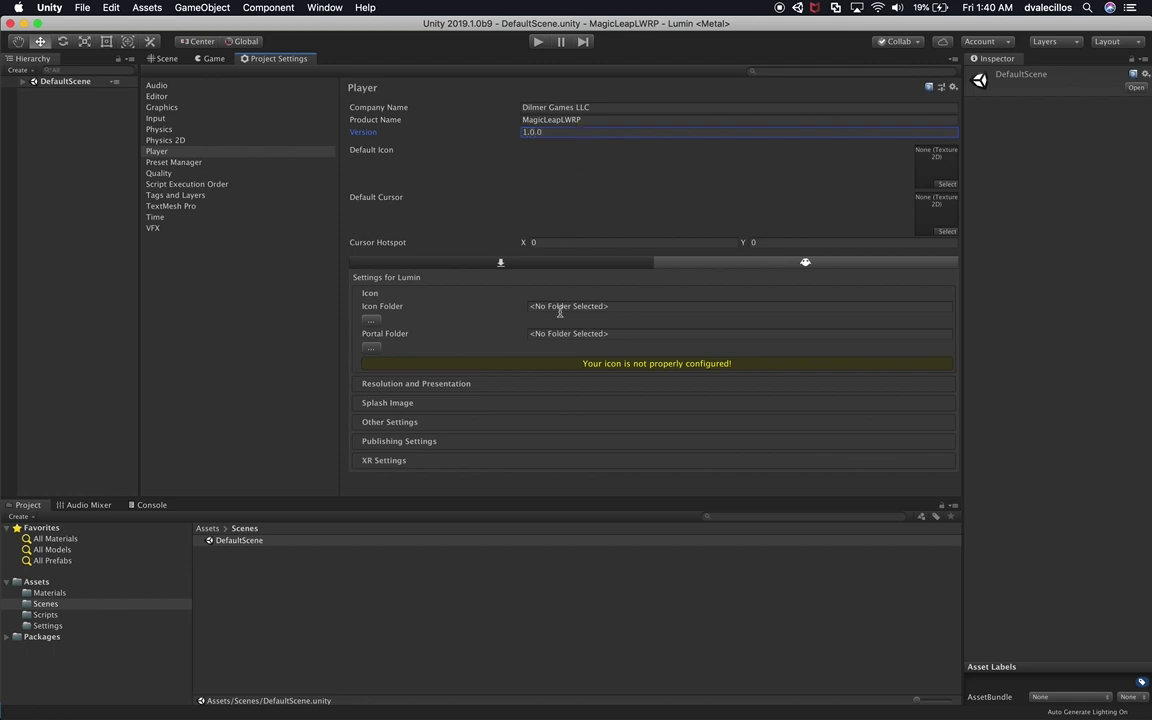
click(424, 385)
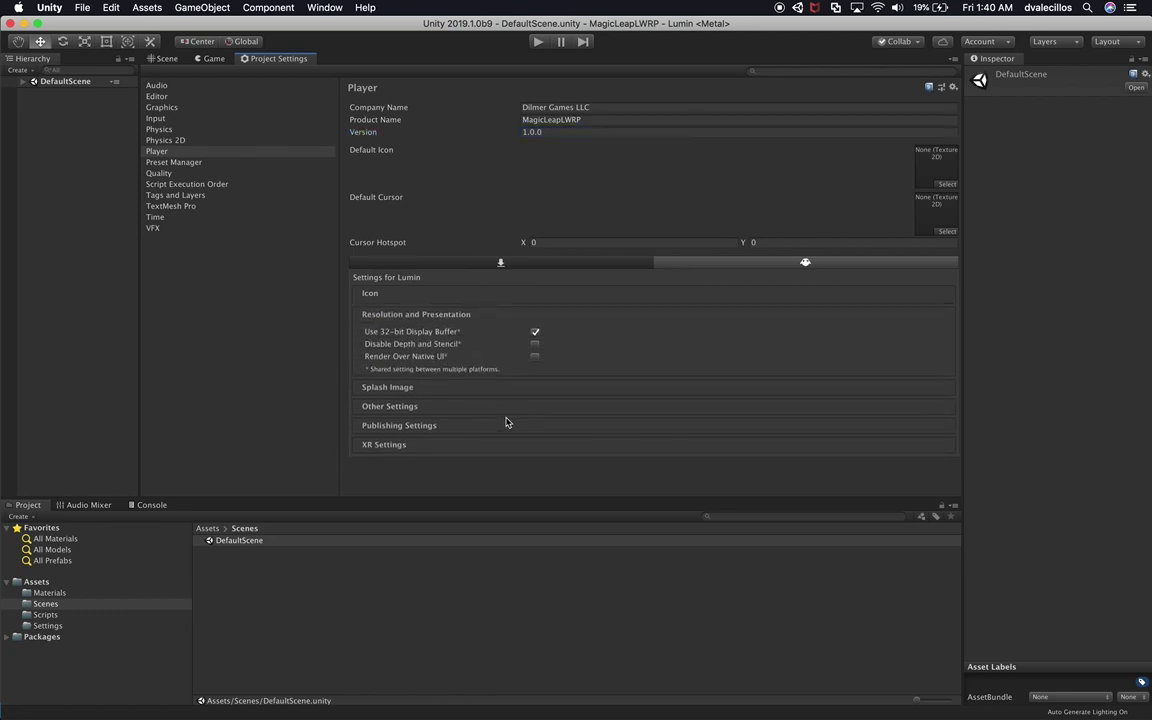
Step: Untick Auto Graphics API in the Lumin Other Settings
click(372, 404)
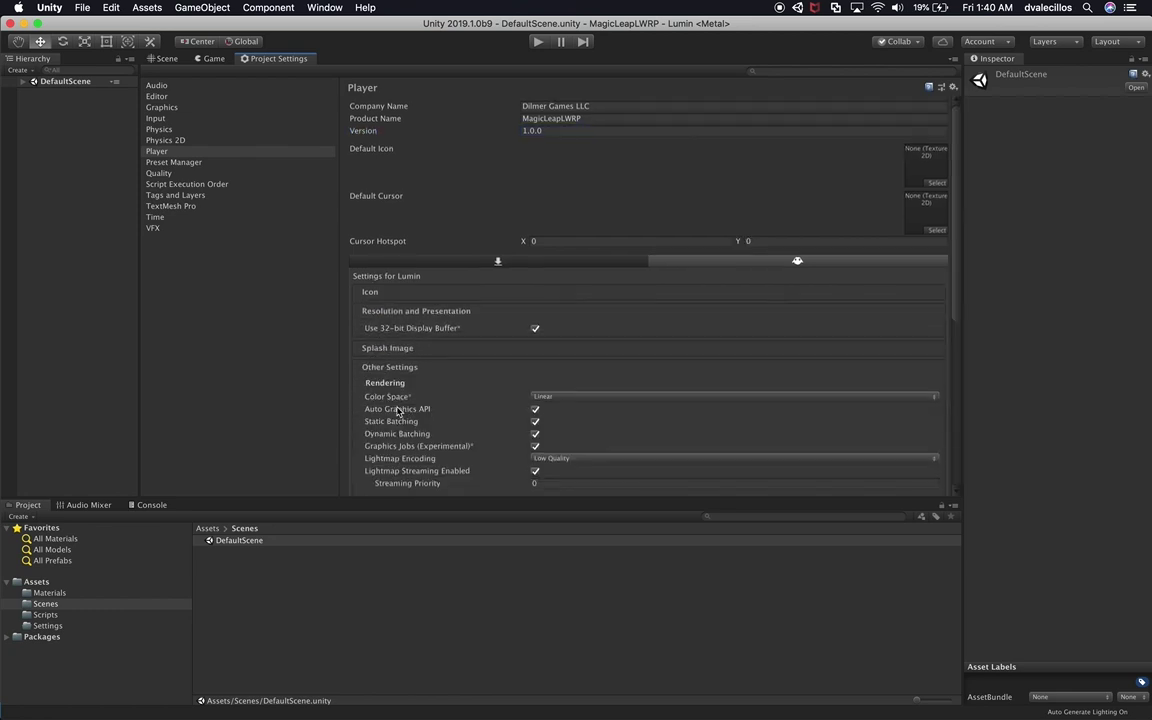
scroll(497, 423, down, 5)
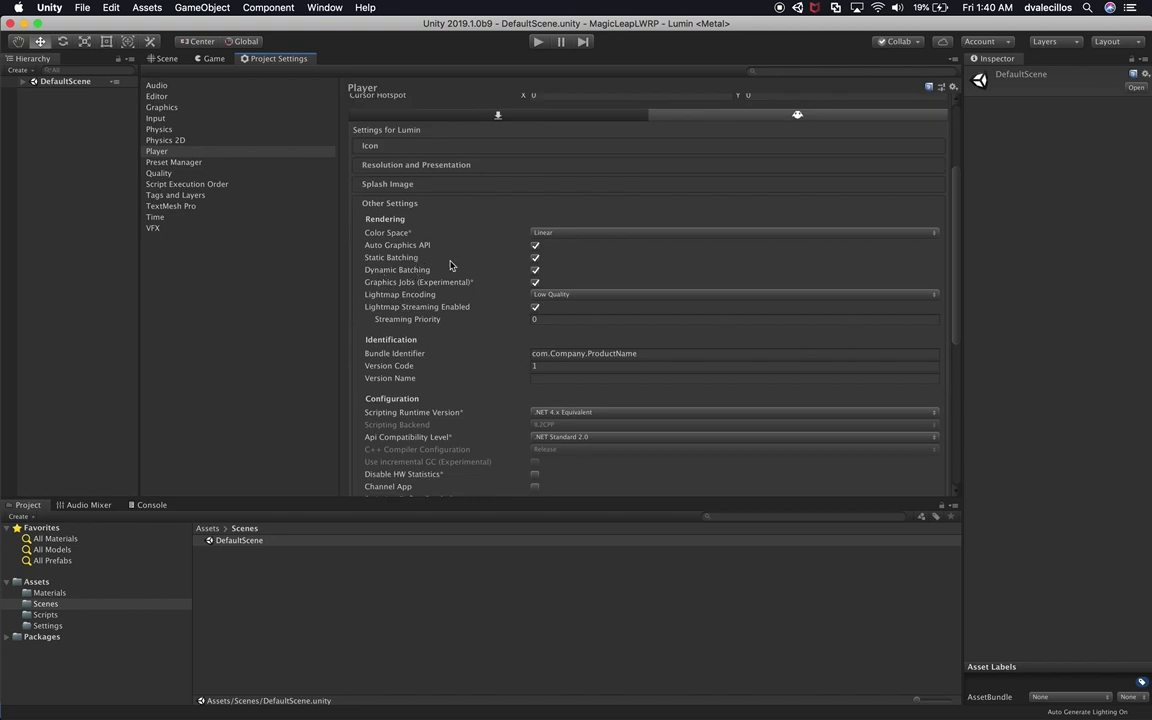
click(536, 246)
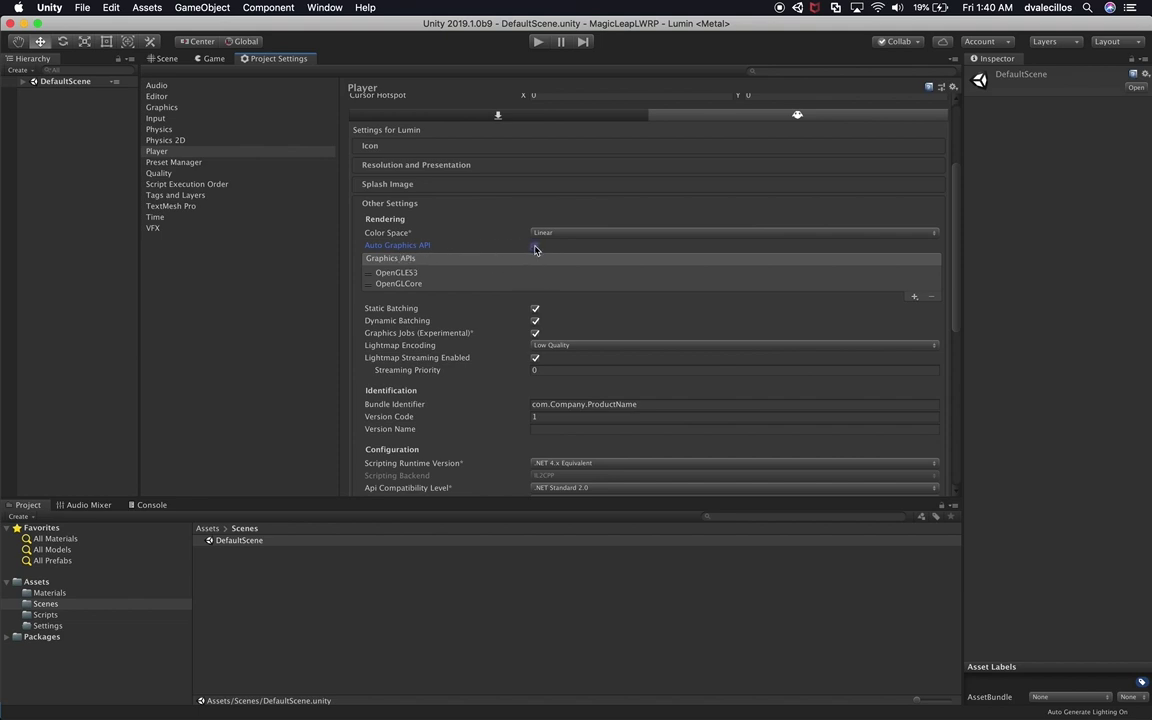
Step: Untick Auto Graphics API for Mac on the Standalone tab, leaving Windows automatic, then return to Lumin
click(612, 114)
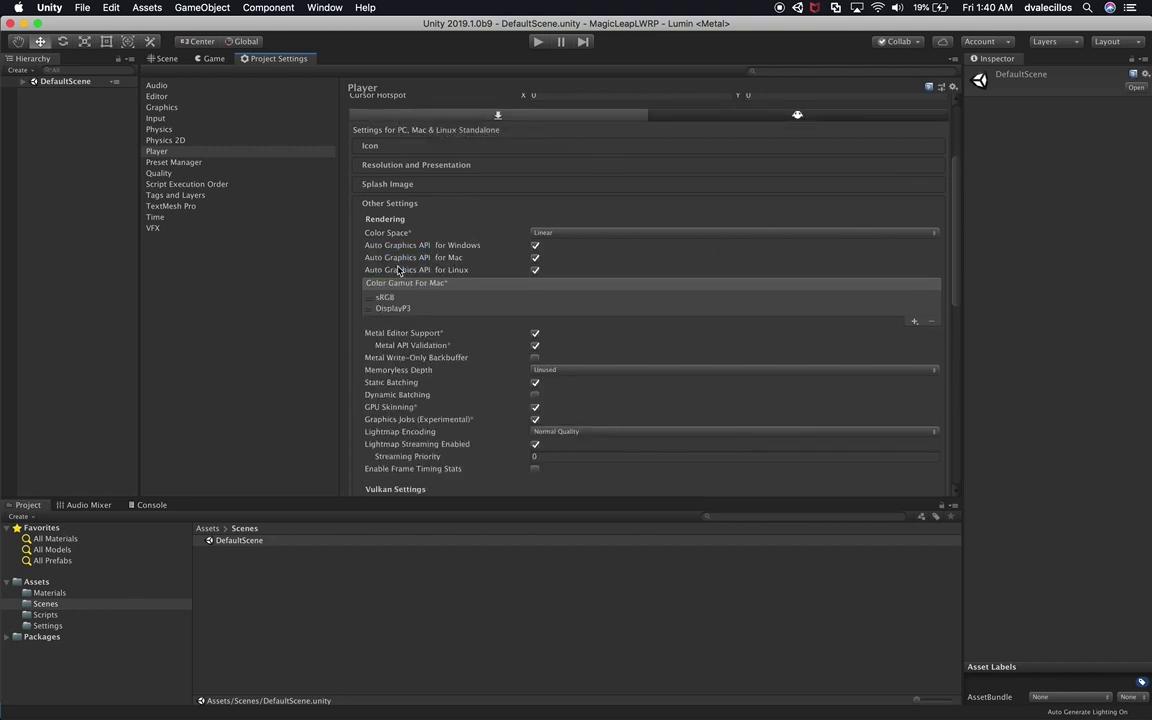
click(535, 257)
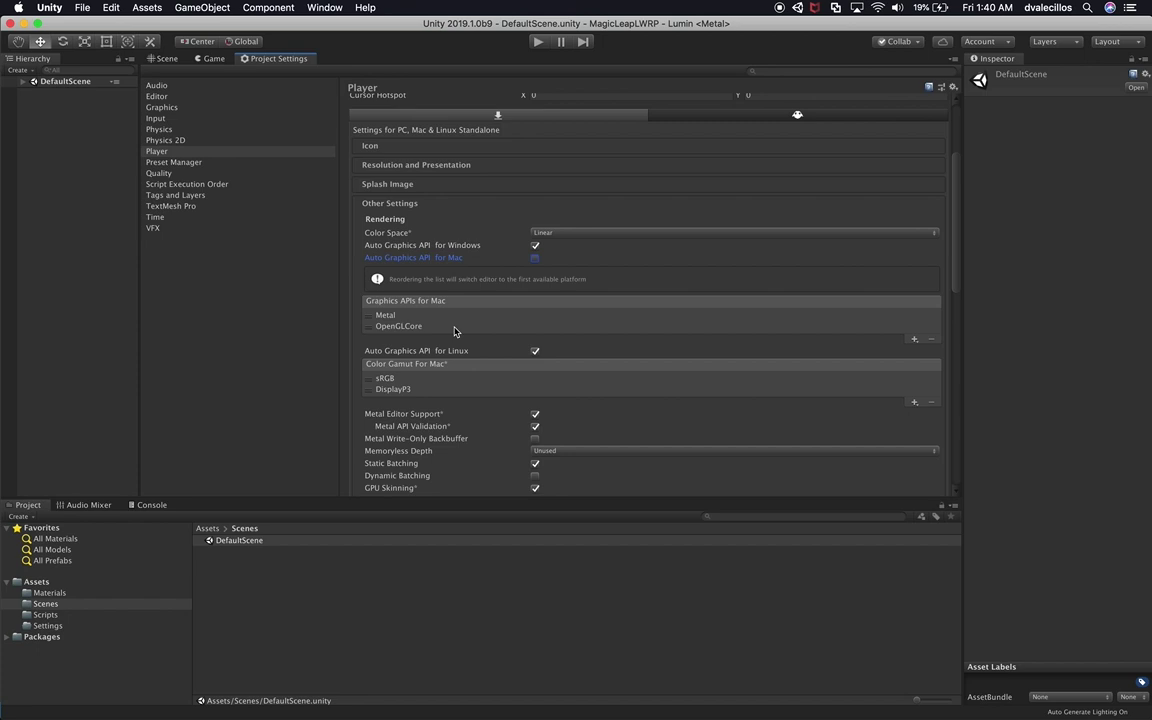
click(535, 245)
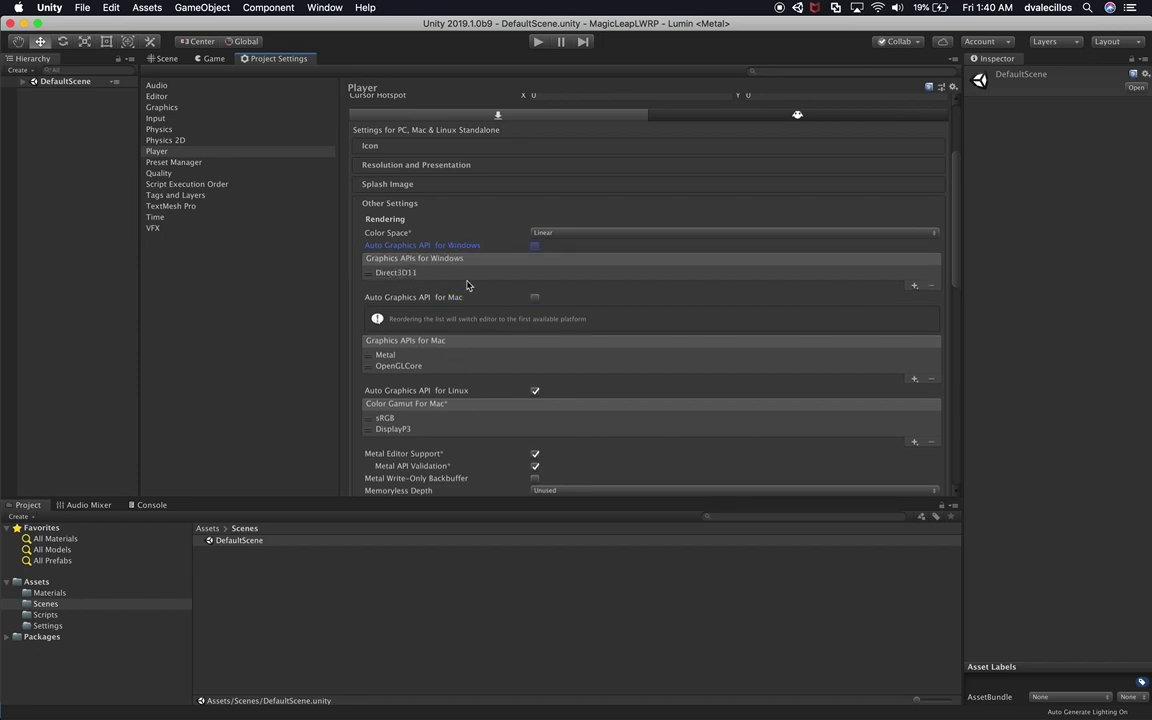
click(534, 246)
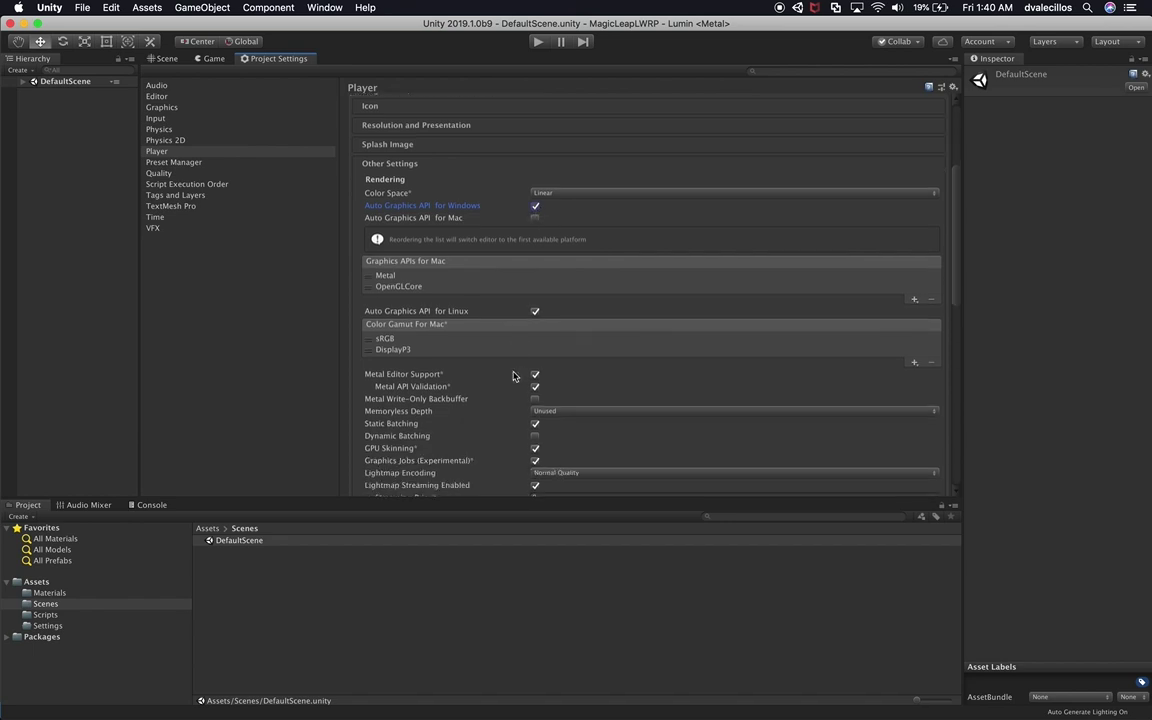
scroll(513, 376, up, 2)
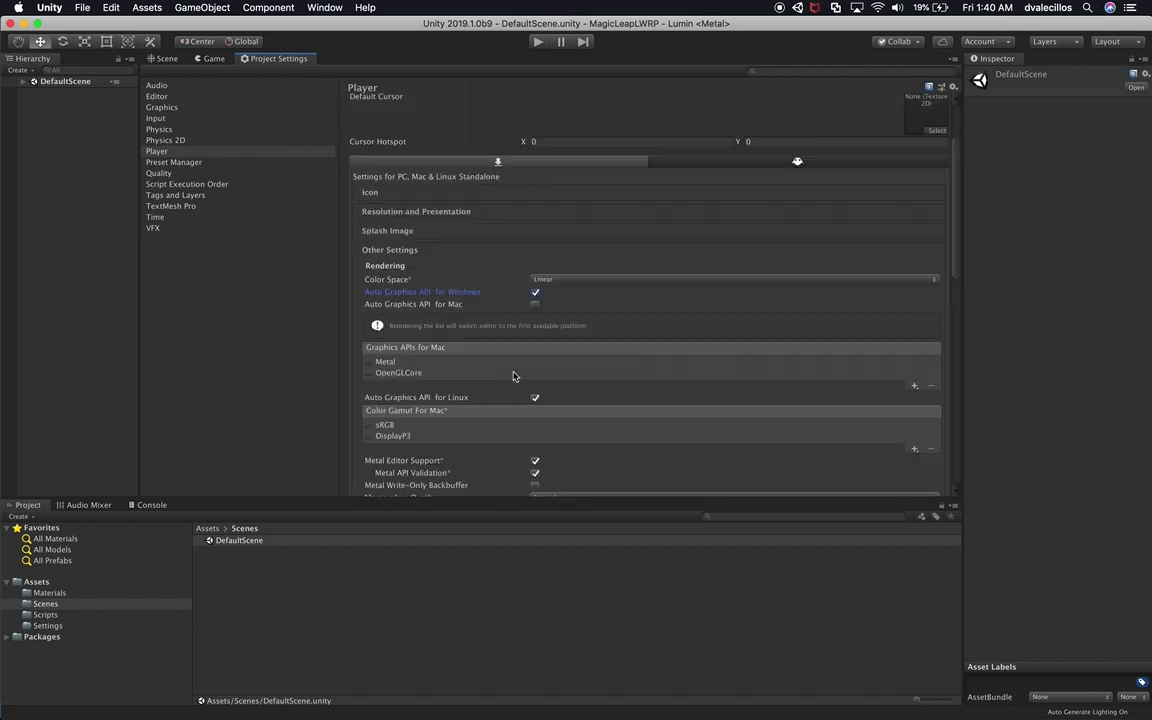
click(386, 364)
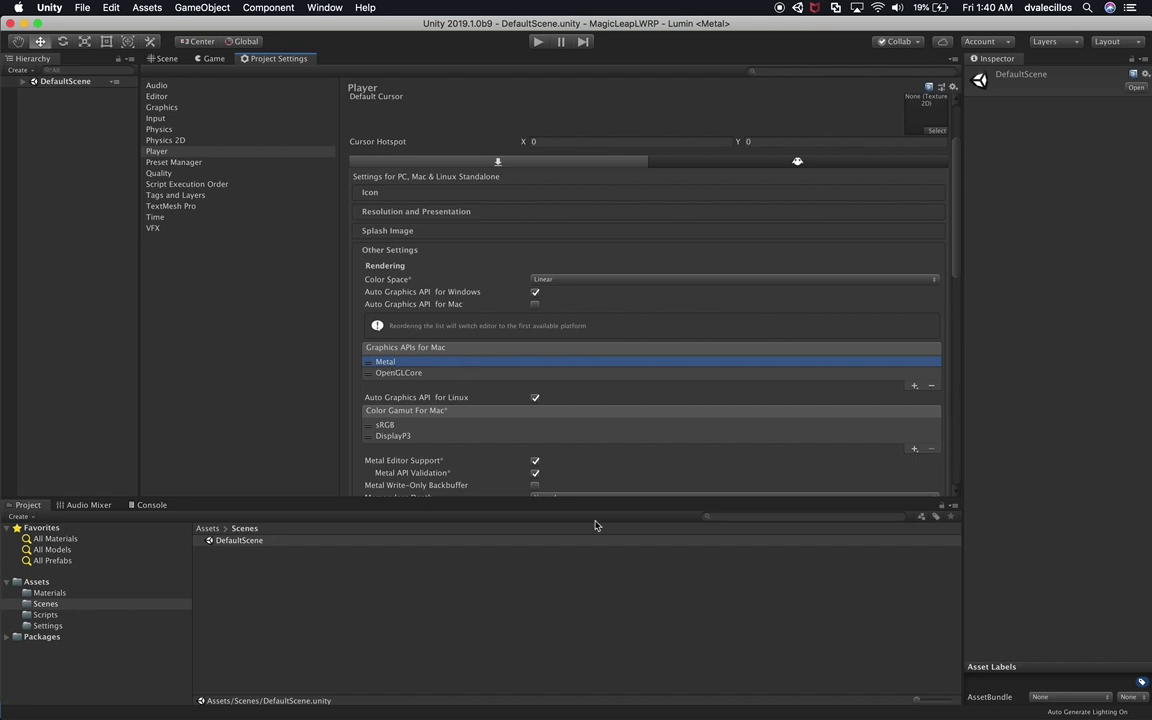
scroll(497, 416, down, 4)
scroll(497, 416, down, 10)
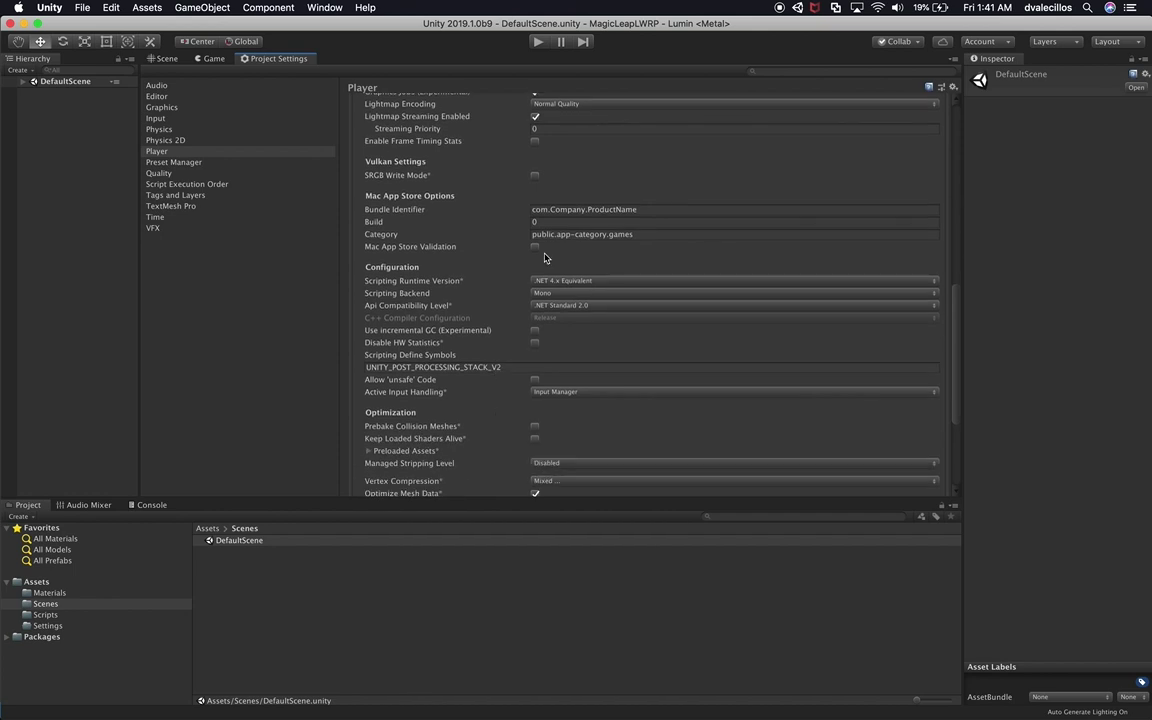
click(576, 212)
scroll(640, 224, up, 15)
click(655, 143)
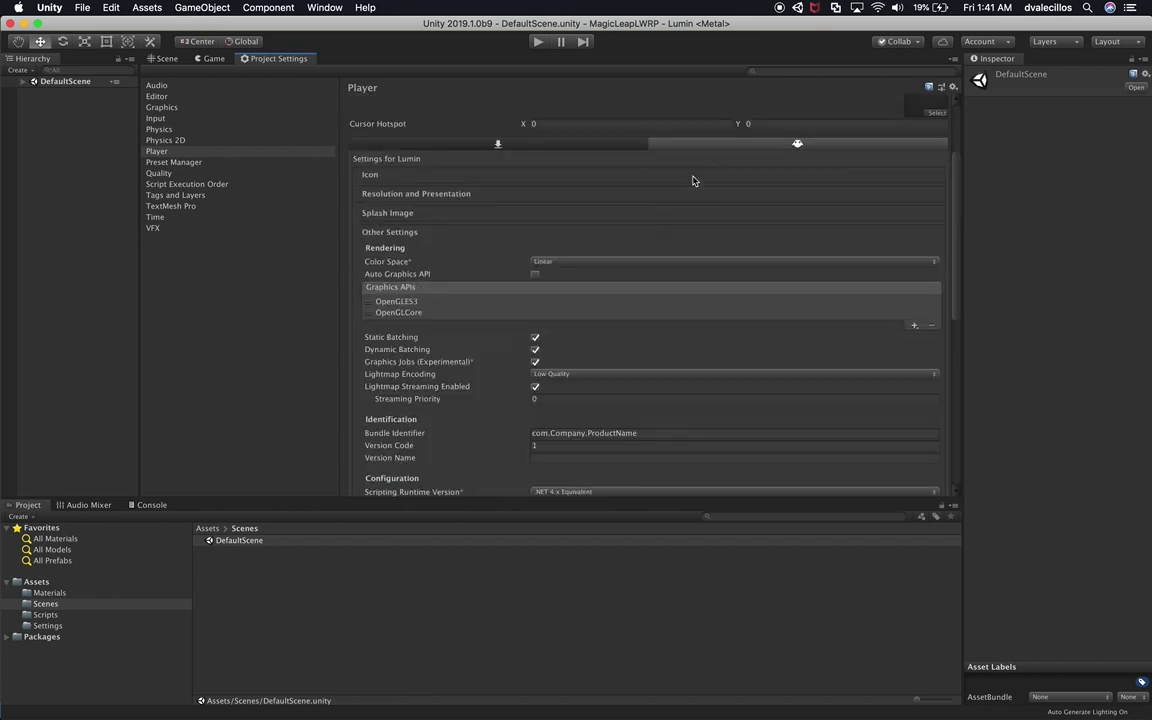
Step: Enter Bundle Identifier com.dilmergames.lwrp and Version Name 1.0.0 under Lumin Identification
scroll(594, 333, down, 5)
click(590, 250)
text(com.dilmergames.lwrp)
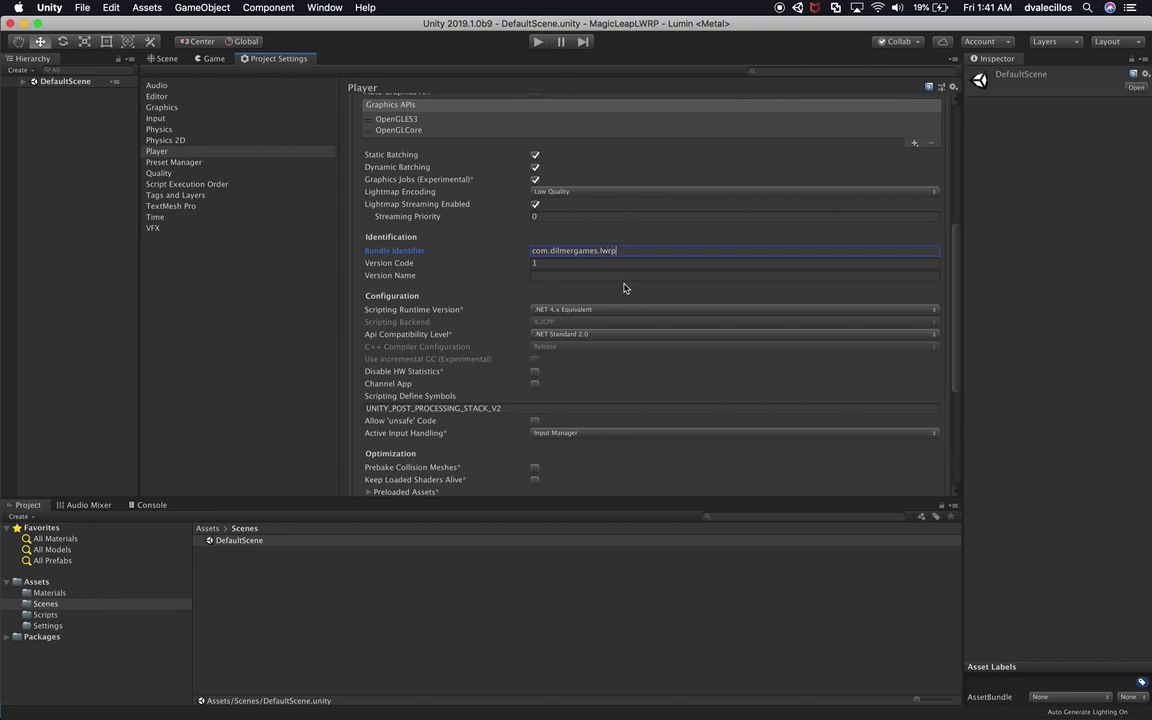
click(558, 275)
text(1.0.0)
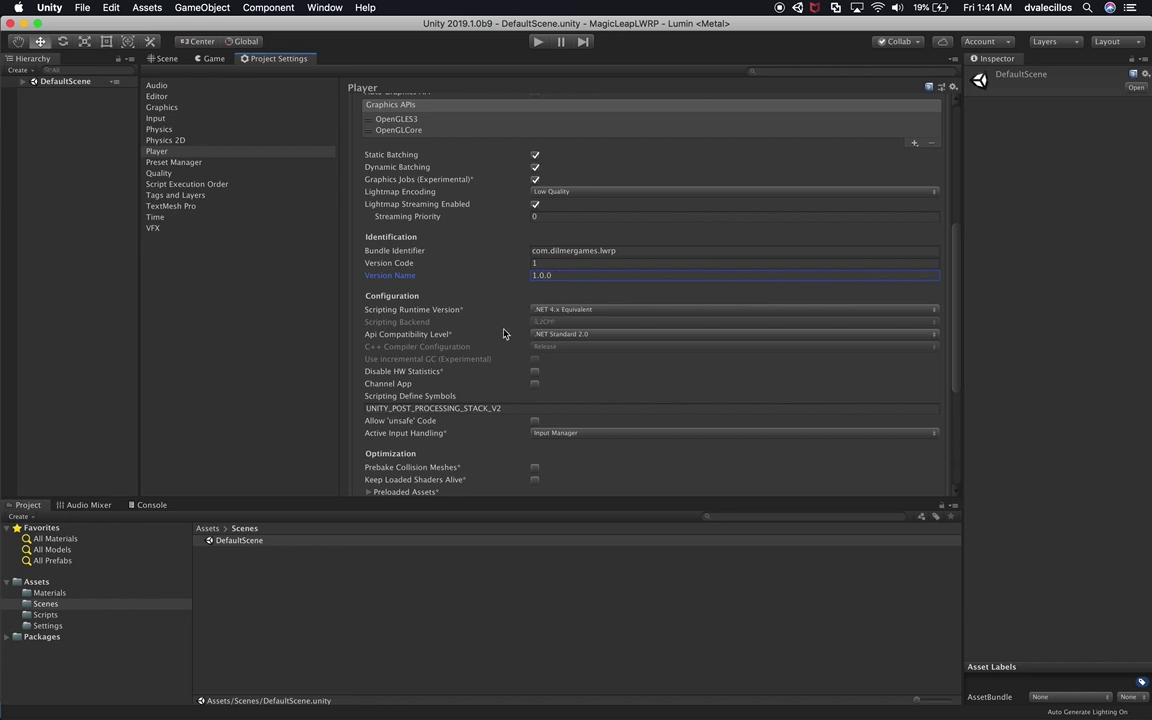
scroll(599, 399, down, 8)
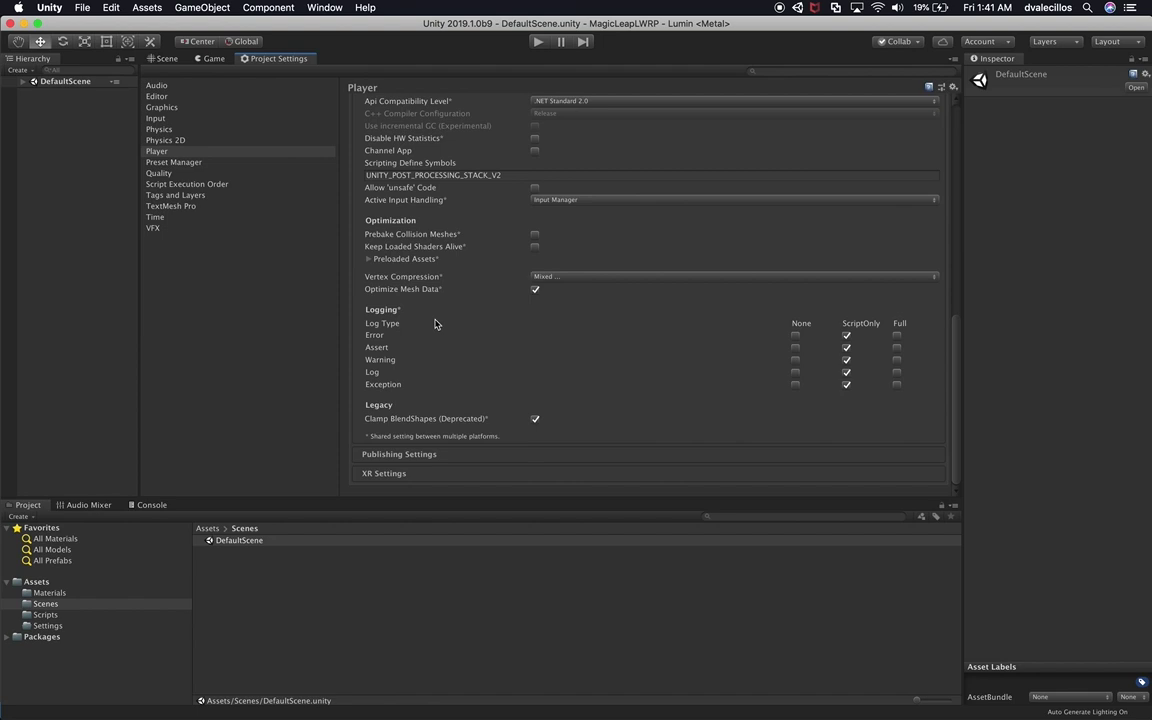
scroll(489, 331, up, 8)
scroll(489, 331, down, 8)
click(408, 456)
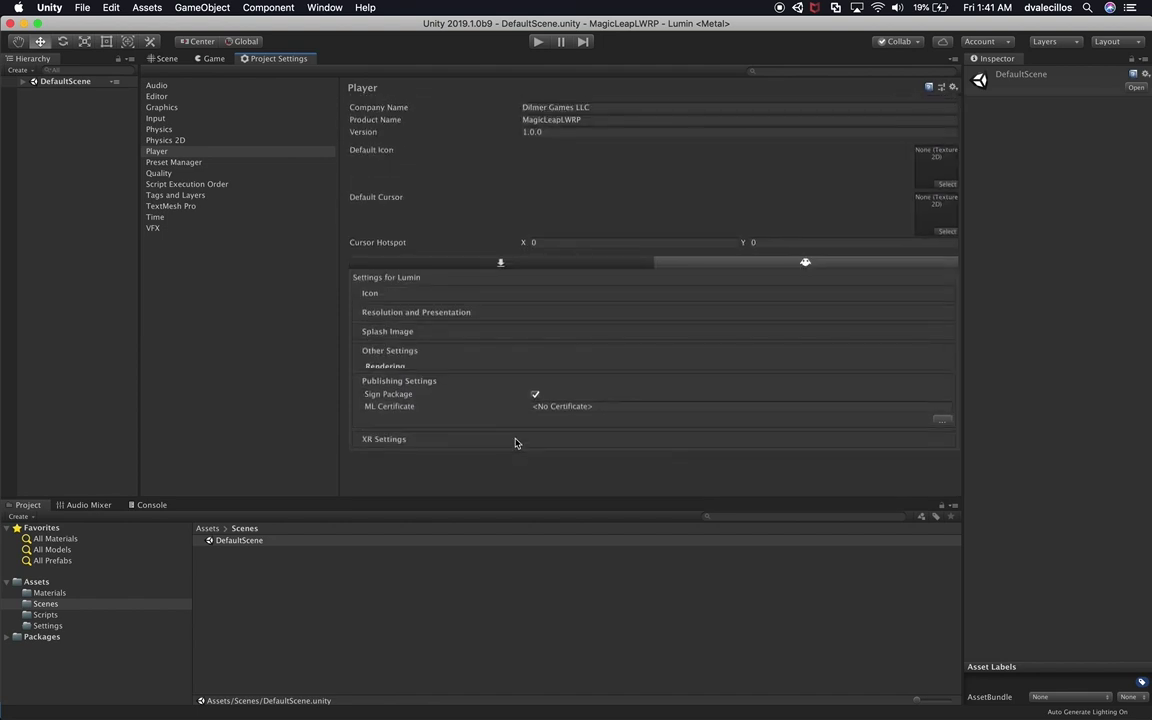
Step: Choose initialdevelopment.cert from Dropbox/DilmerGames/MagicLeap/Certs as the Lumin ML Certificate
click(942, 410)
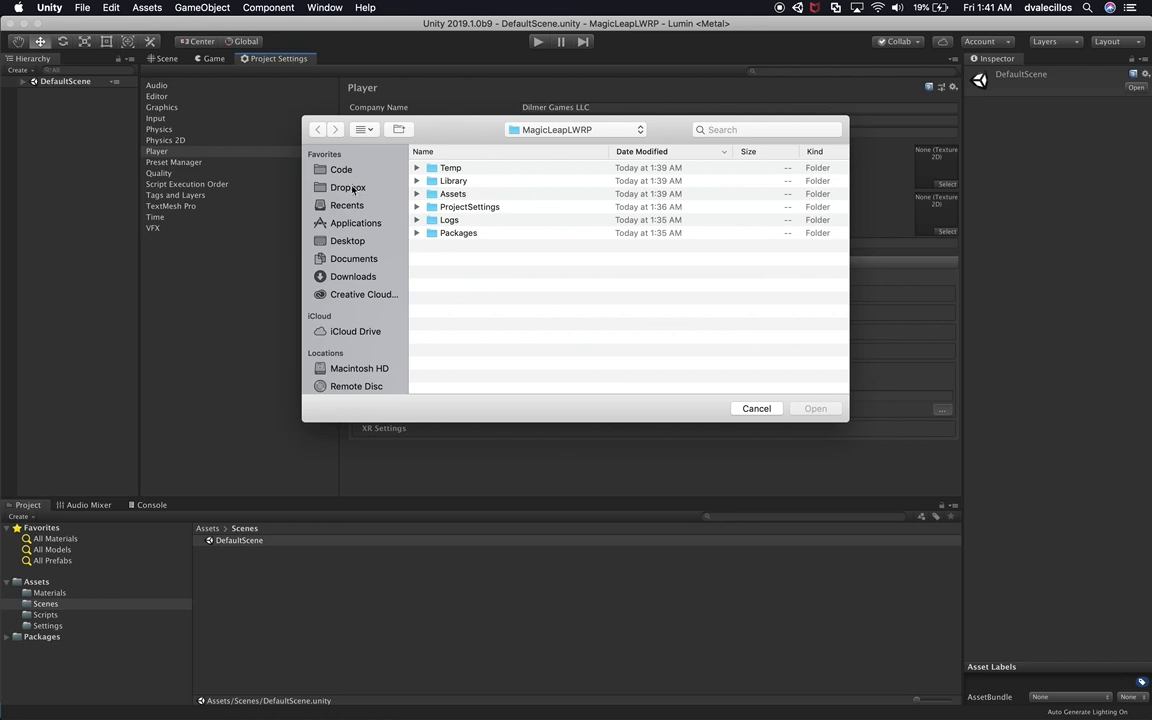
click(320, 187)
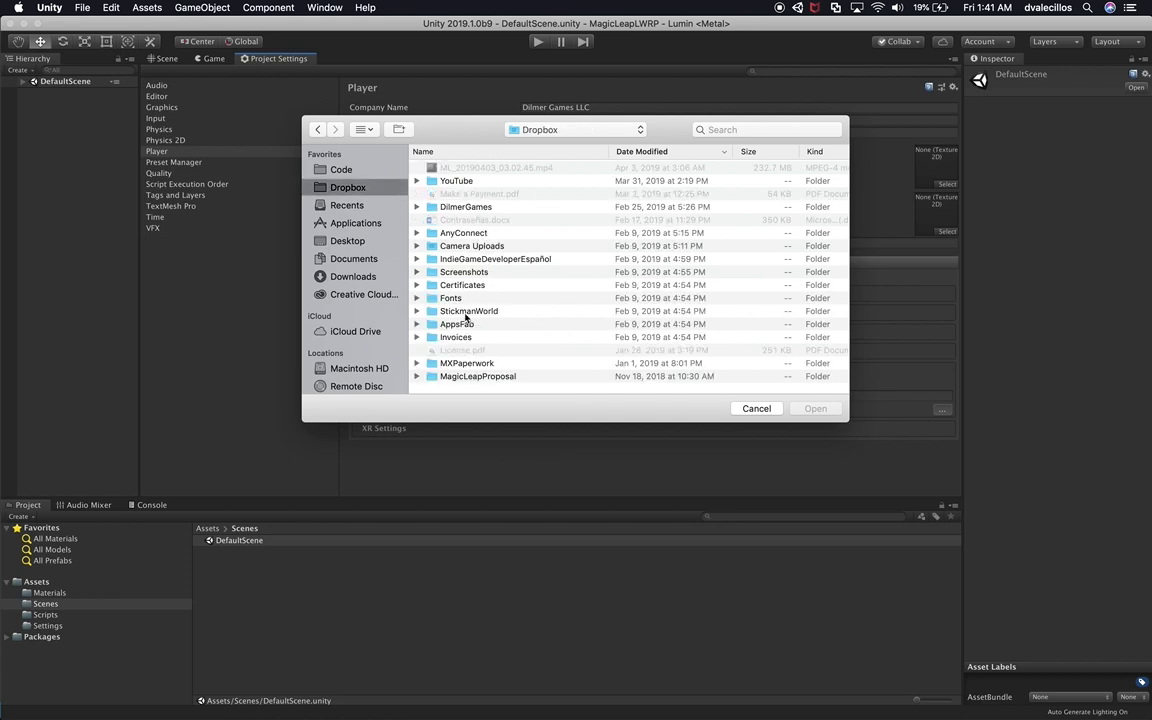
double_click(463, 207)
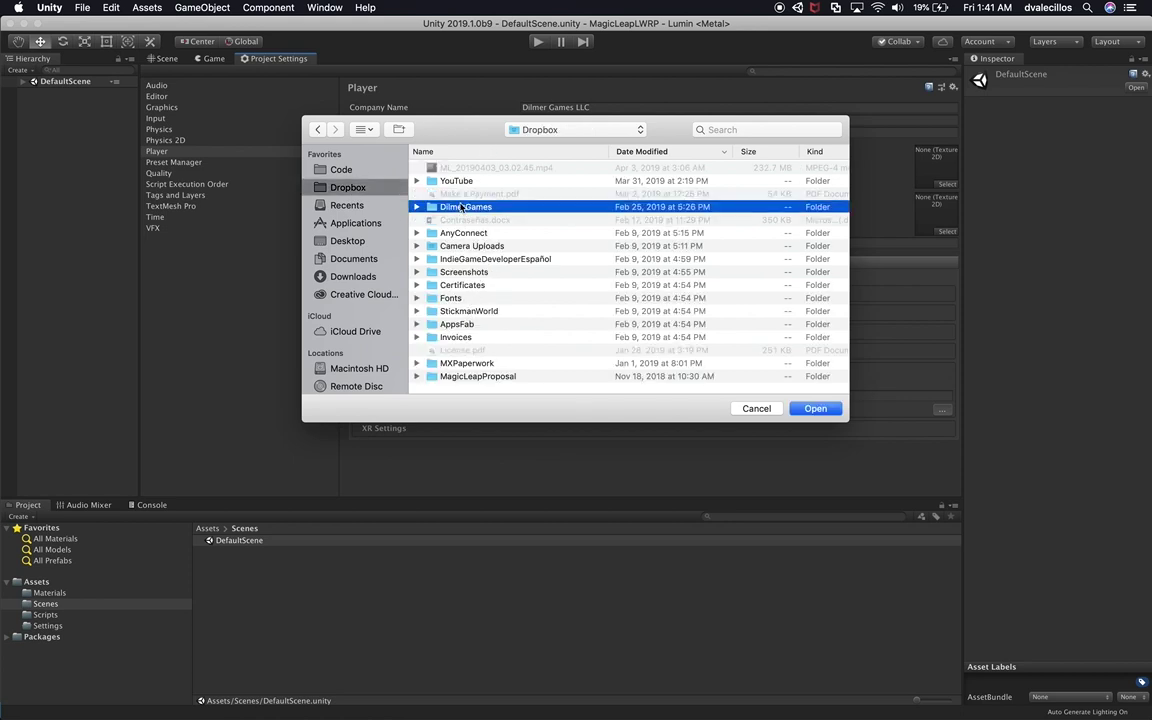
double_click(470, 181)
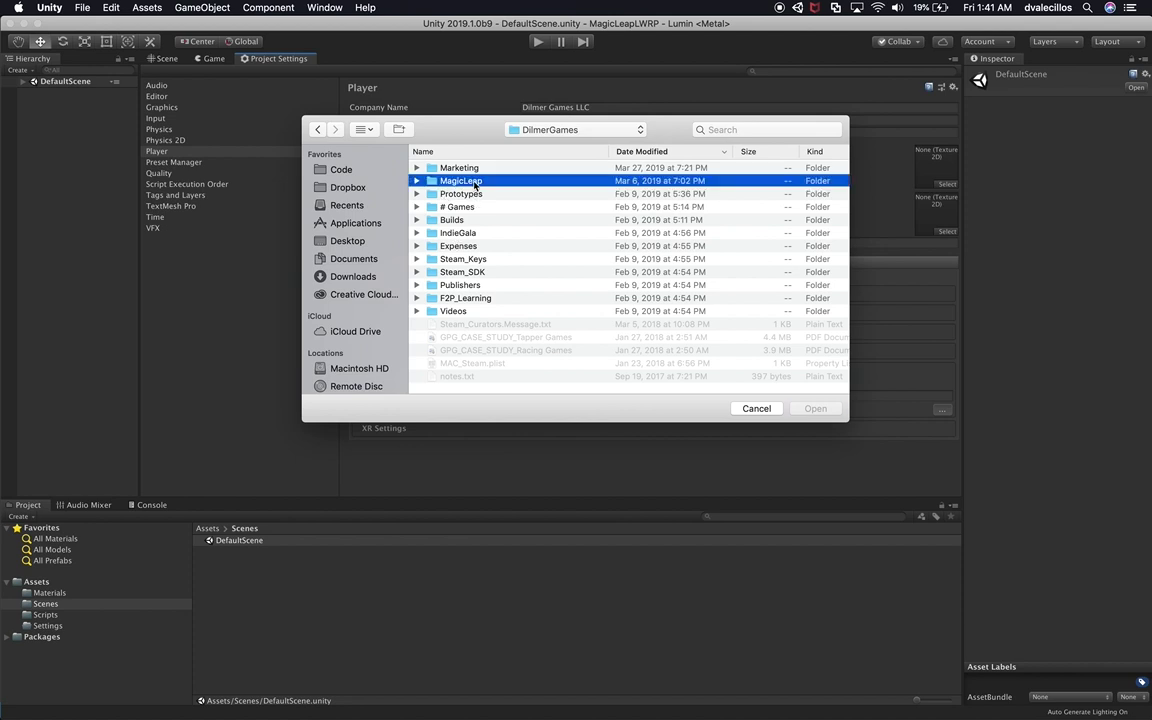
double_click(470, 181)
double_click(472, 181)
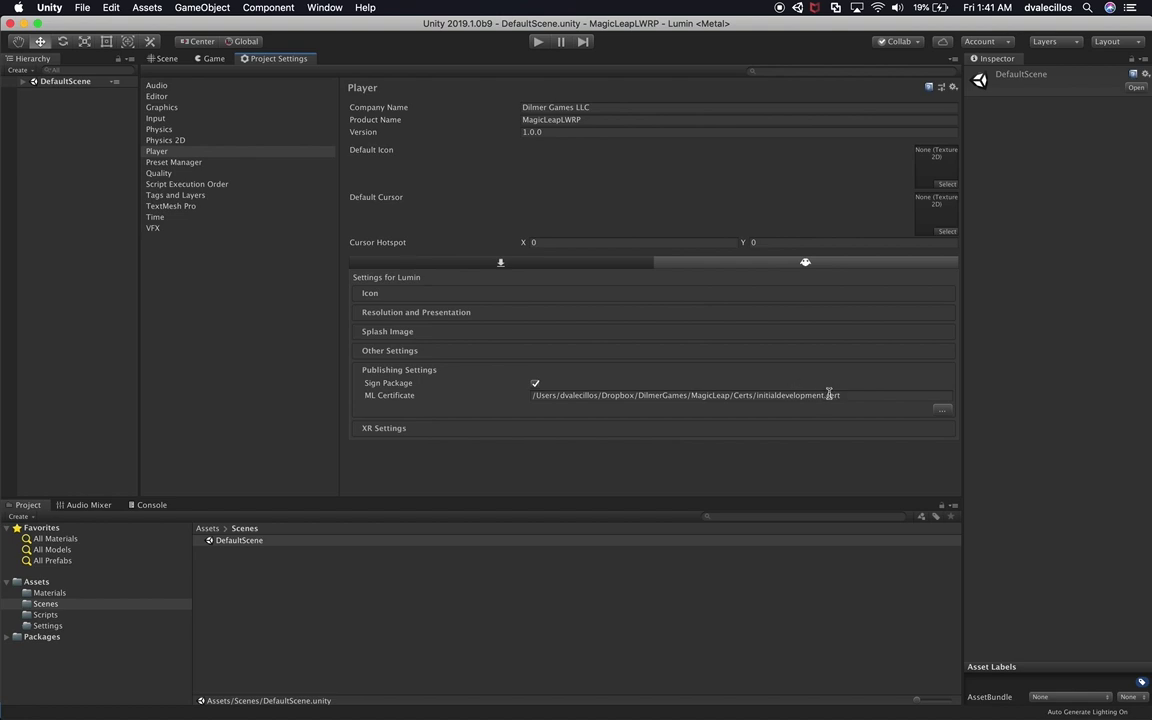
click(384, 428)
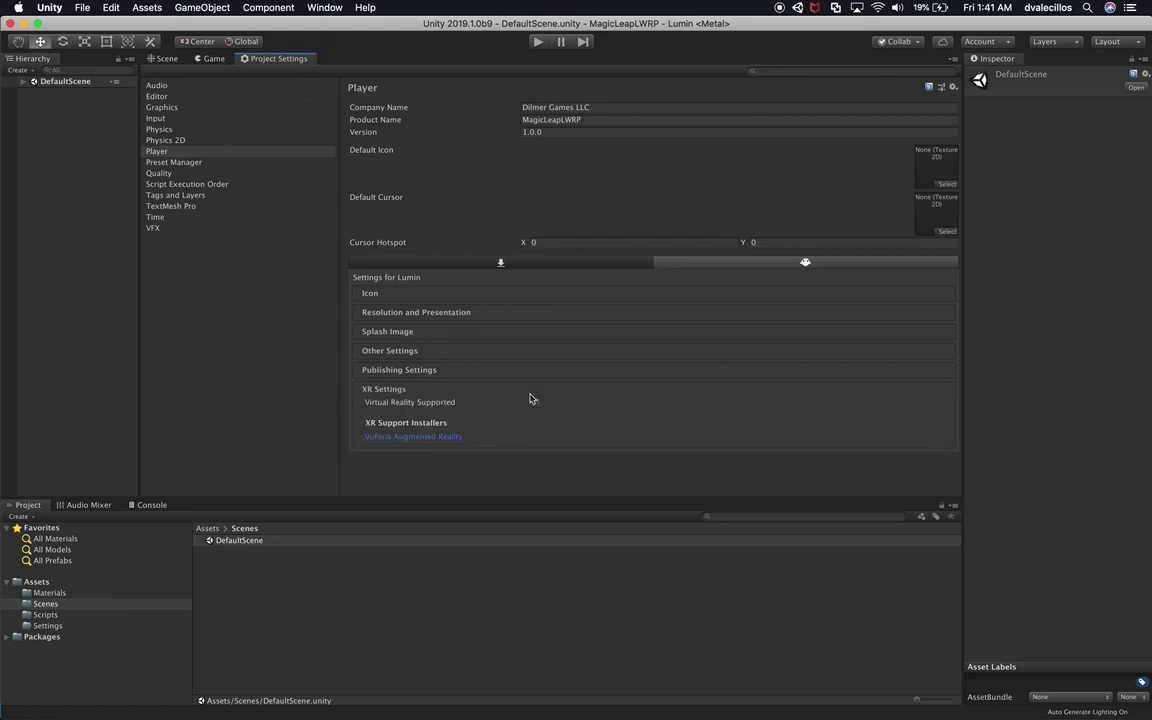
Step: Show preview packages in the Package Manager and install XR Legacy Input Helpers
click(324, 7)
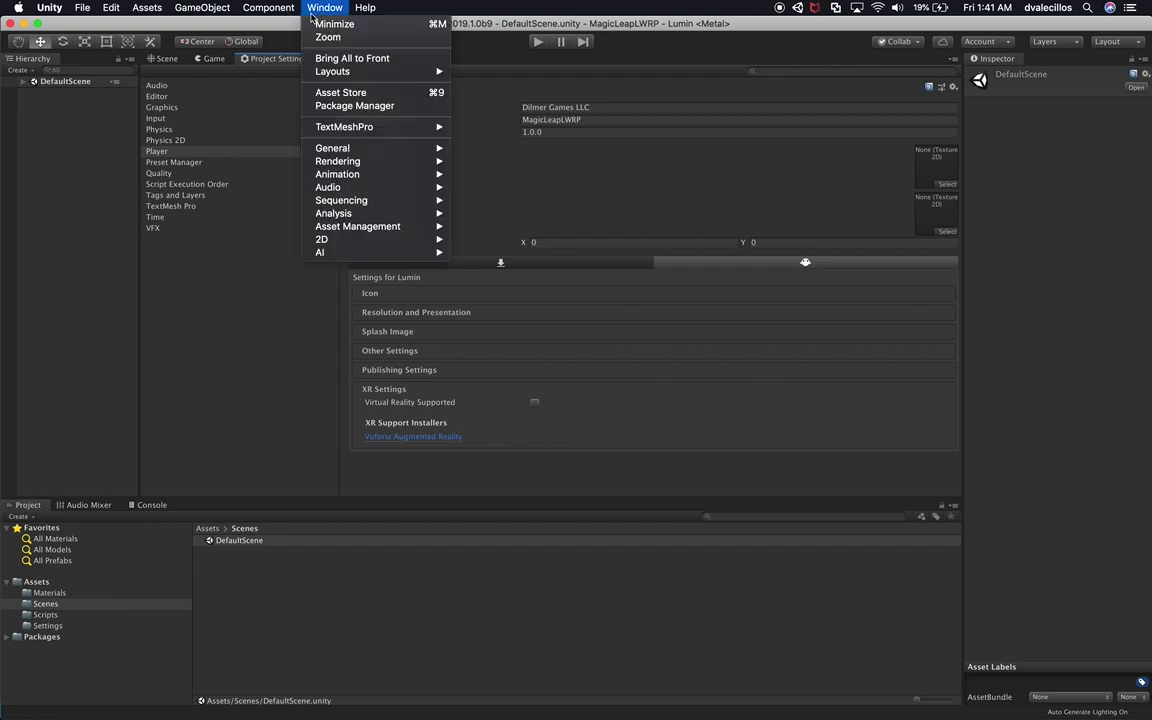
click(330, 105)
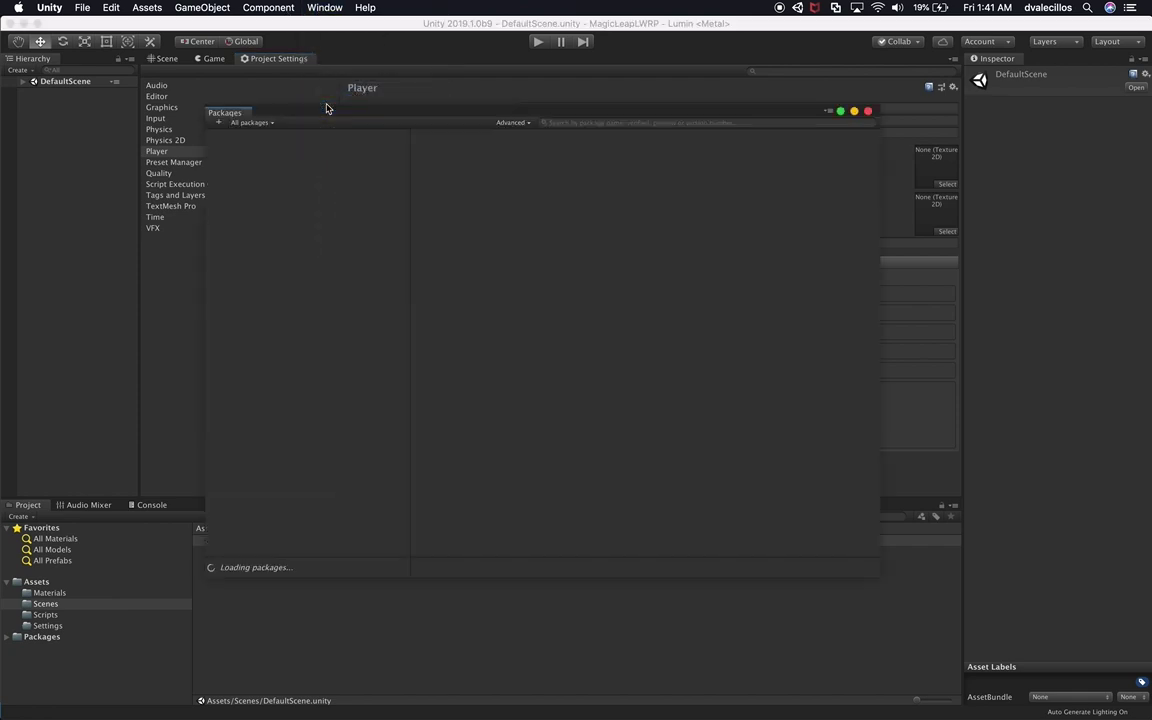
click(510, 122)
click(526, 159)
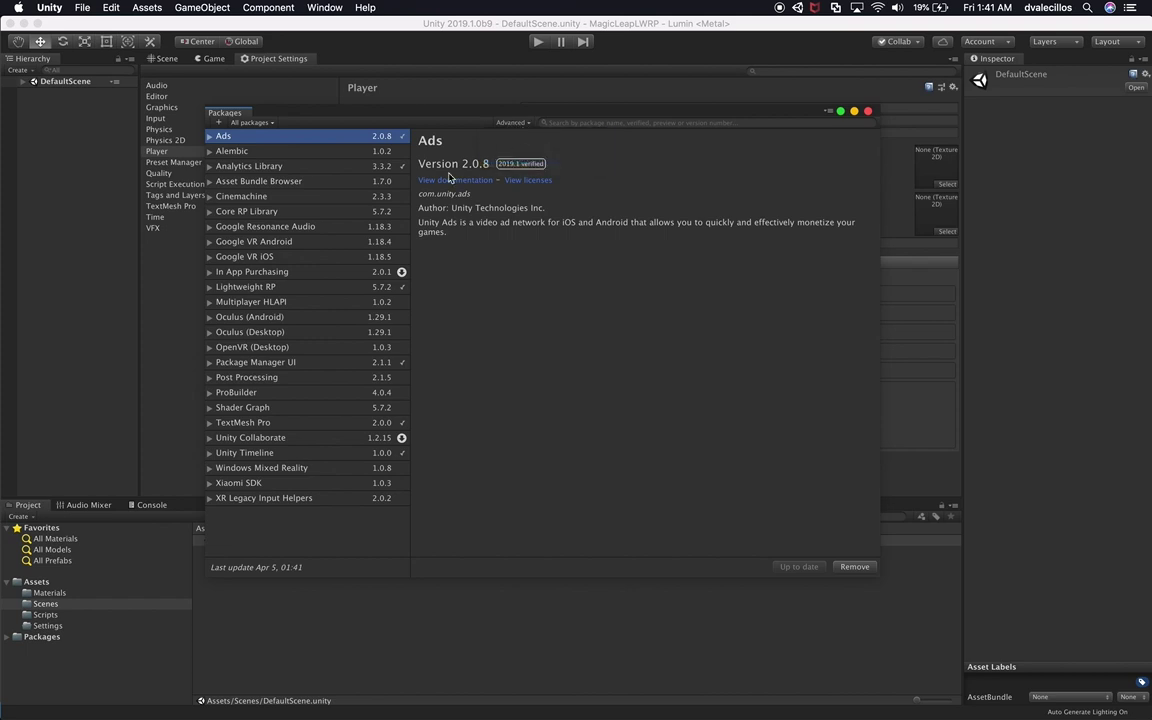
drag(794, 110, 775, 67)
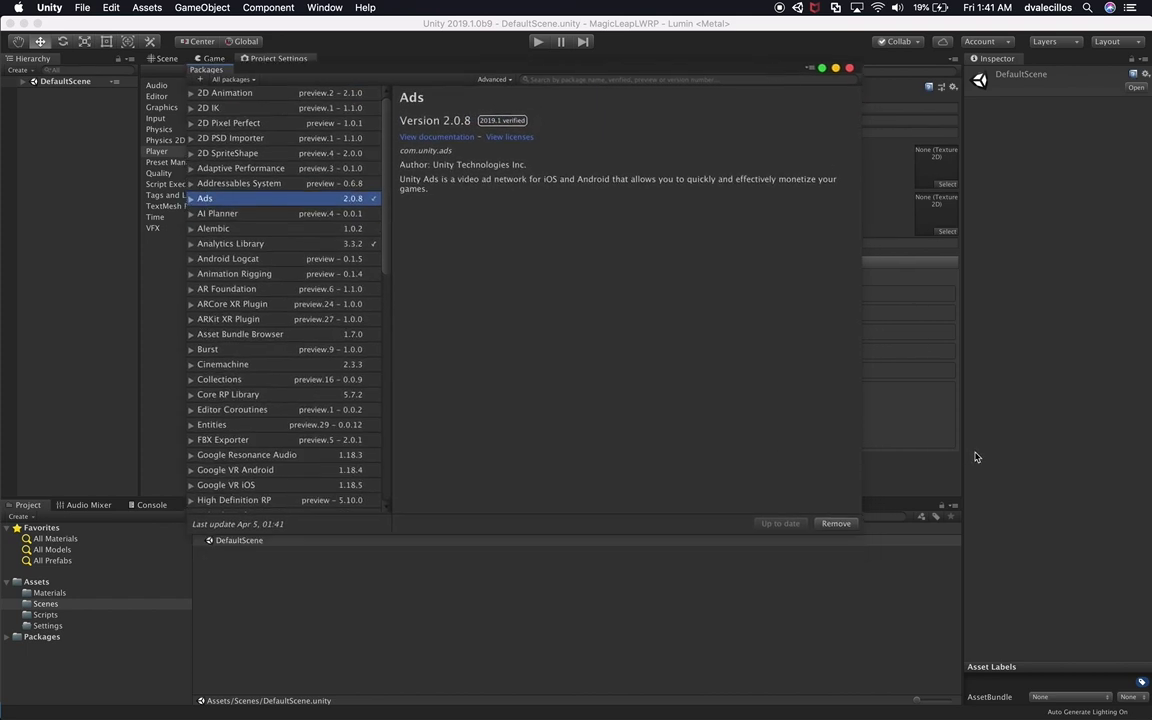
drag(860, 532, 1094, 645)
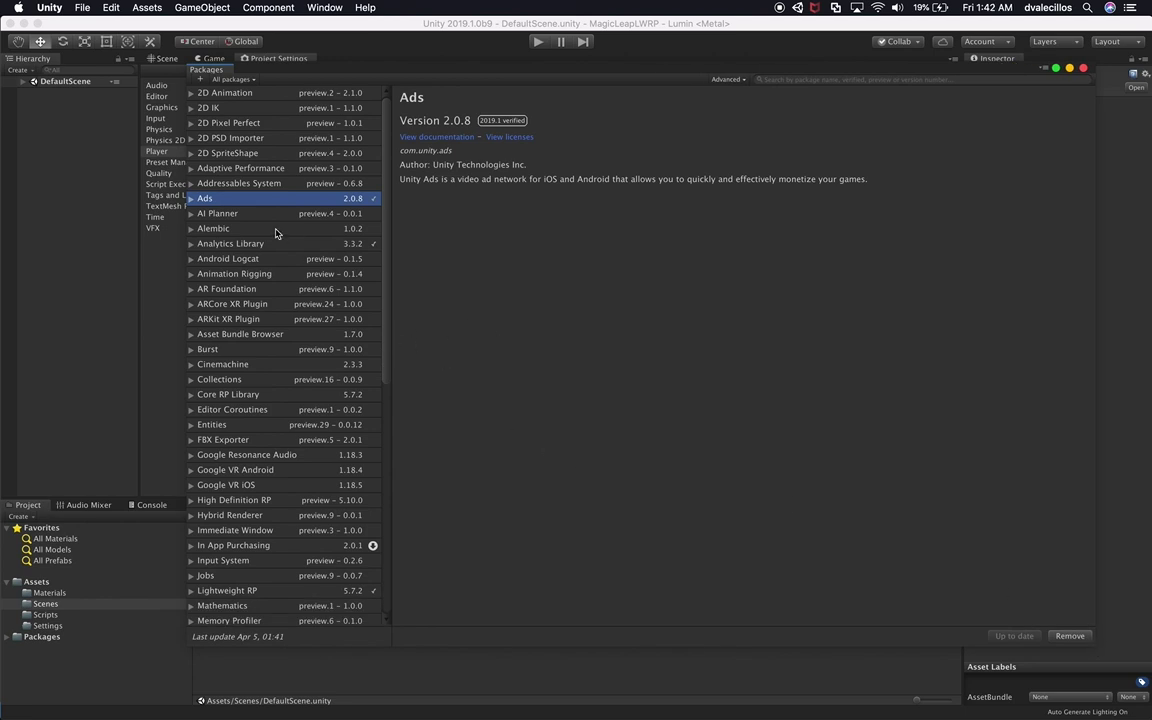
scroll(250, 392, down, 10)
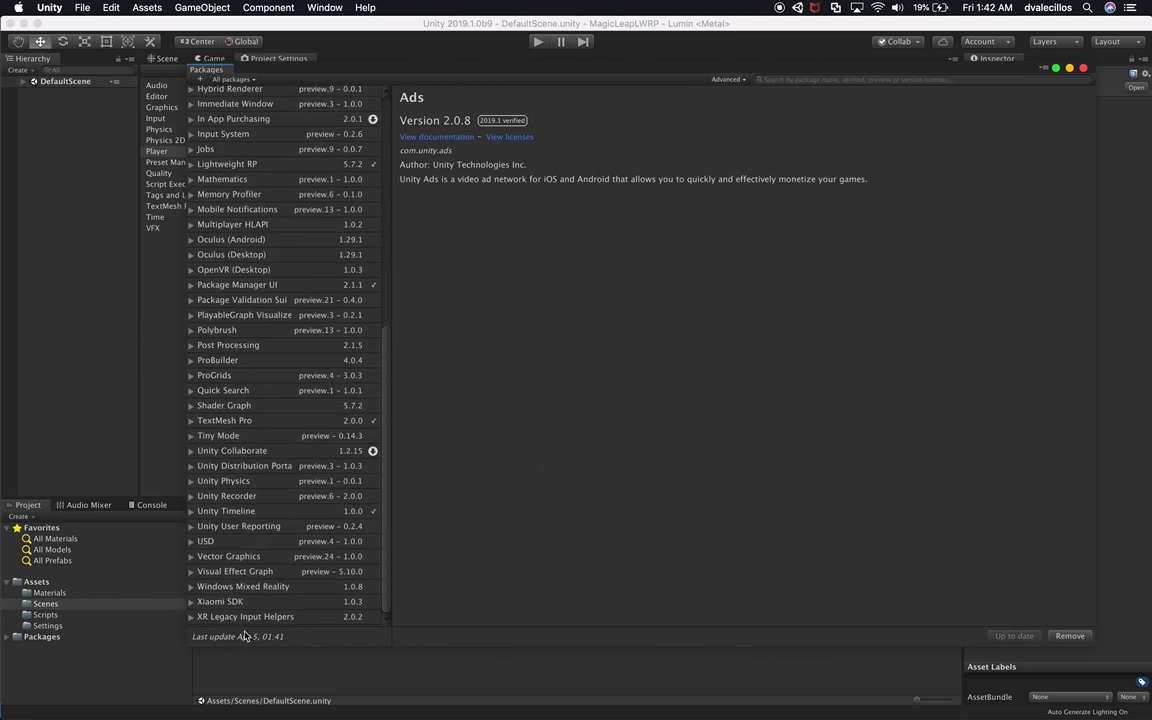
click(228, 617)
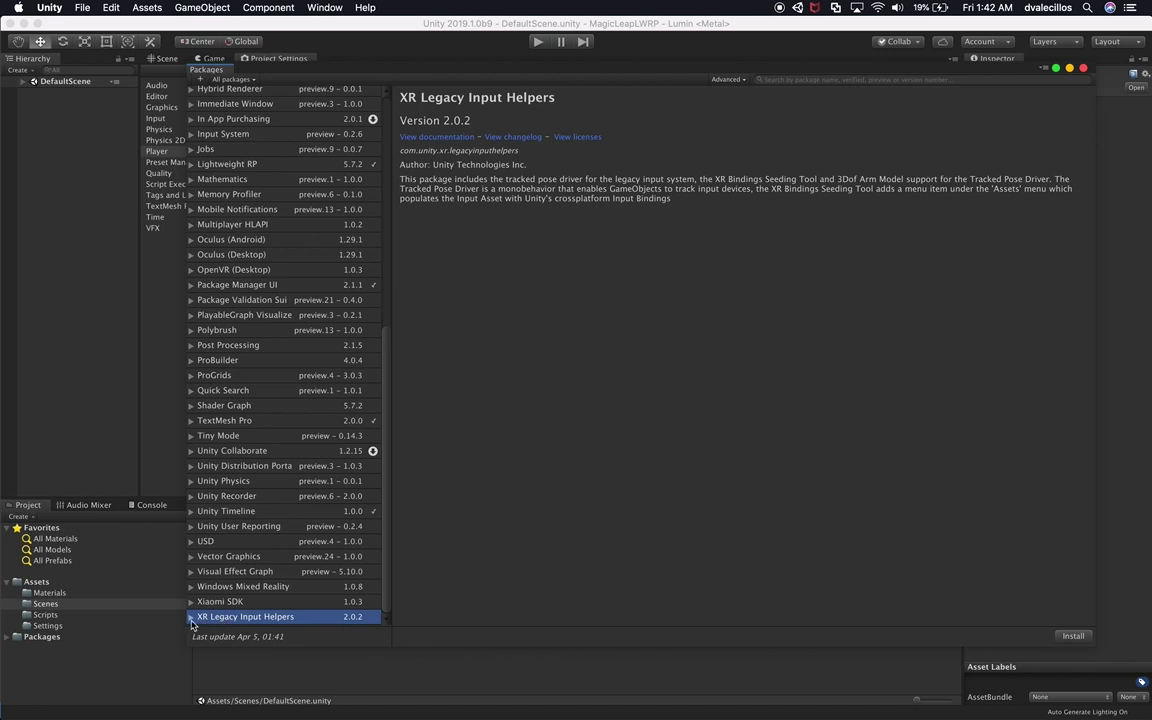
click(1073, 636)
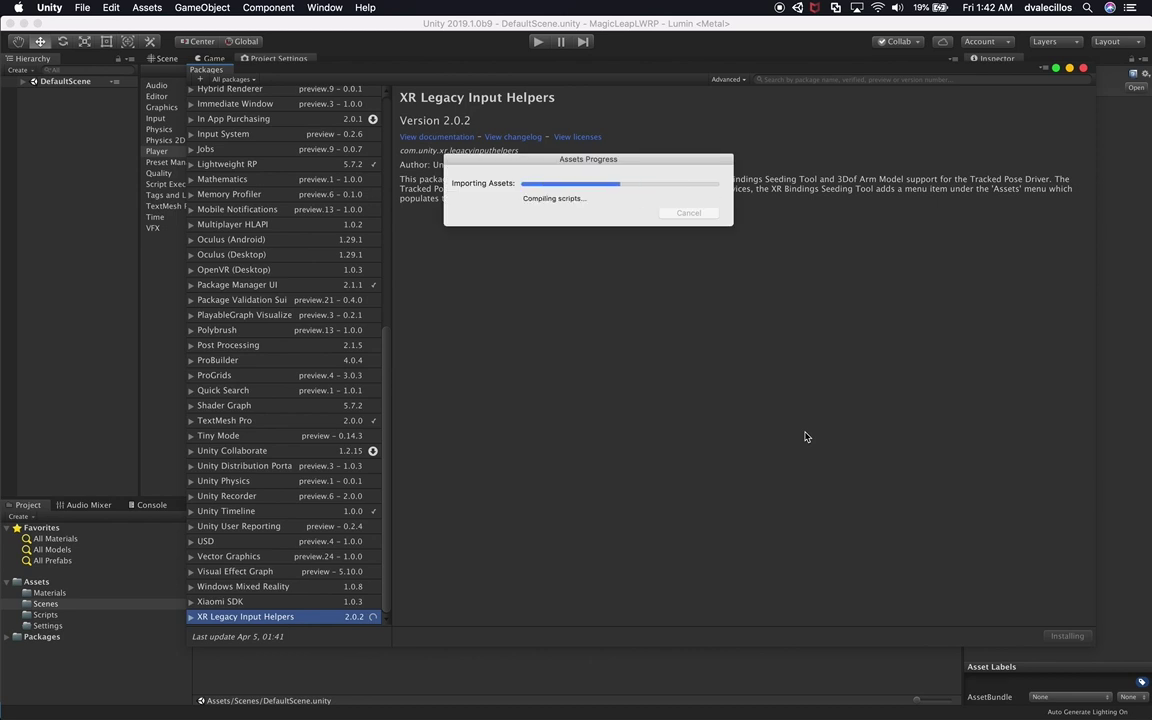
Step: Copy the MagicLeapLWRP repository's SSH clone address from GitHub in Chrome
key(super+Tab)
key(super+Tab)
key(super+Tab)
key(super+Tab)
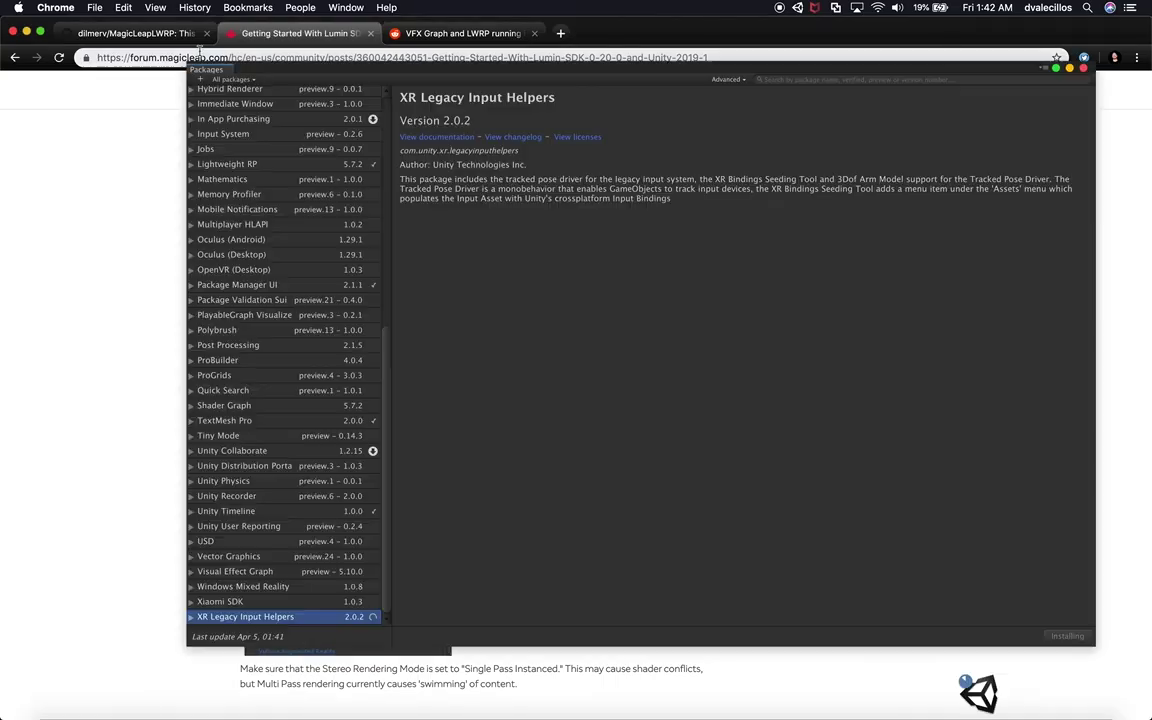
click(185, 35)
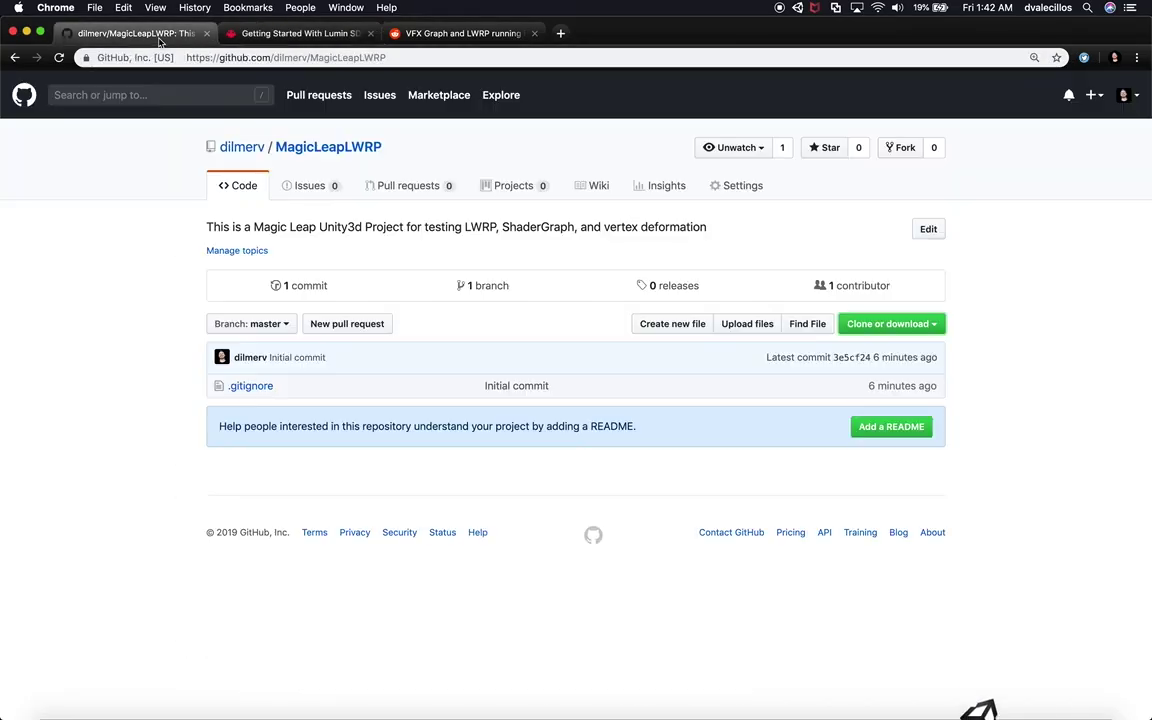
click(890, 323)
click(918, 403)
key(super+Tab)
key(super+Tab)
key(super+Tab)
key(super+Tab)
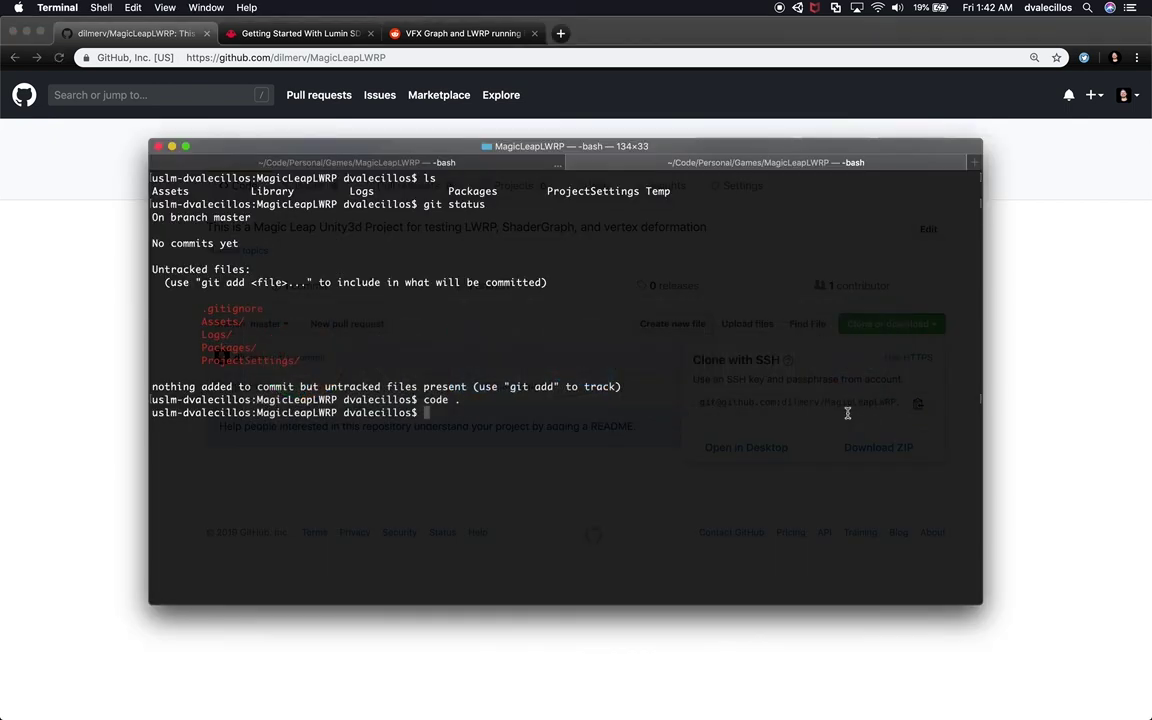
Step: List the folder with ls -la and add the copied SSH URL as git remote origin
text(git)
key(BackSpace)
key(BackSpace)
key(BackSpace)
key(BackSpace)
text(ls -la)
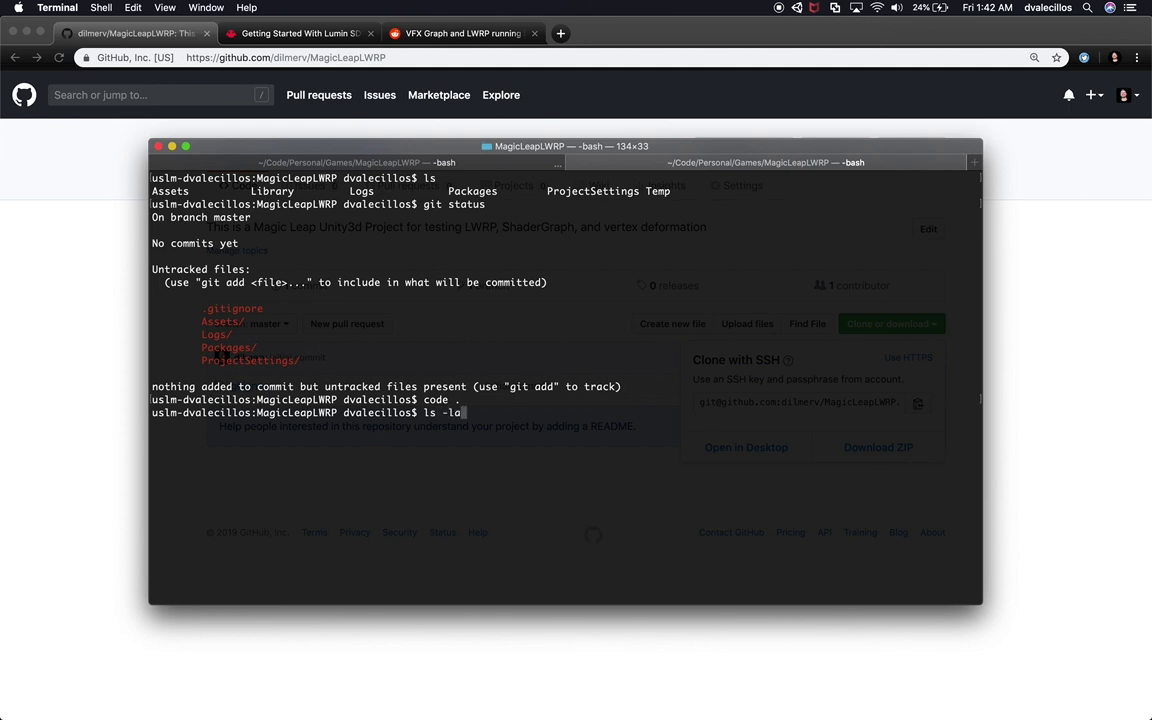
key(Return)
text(git)
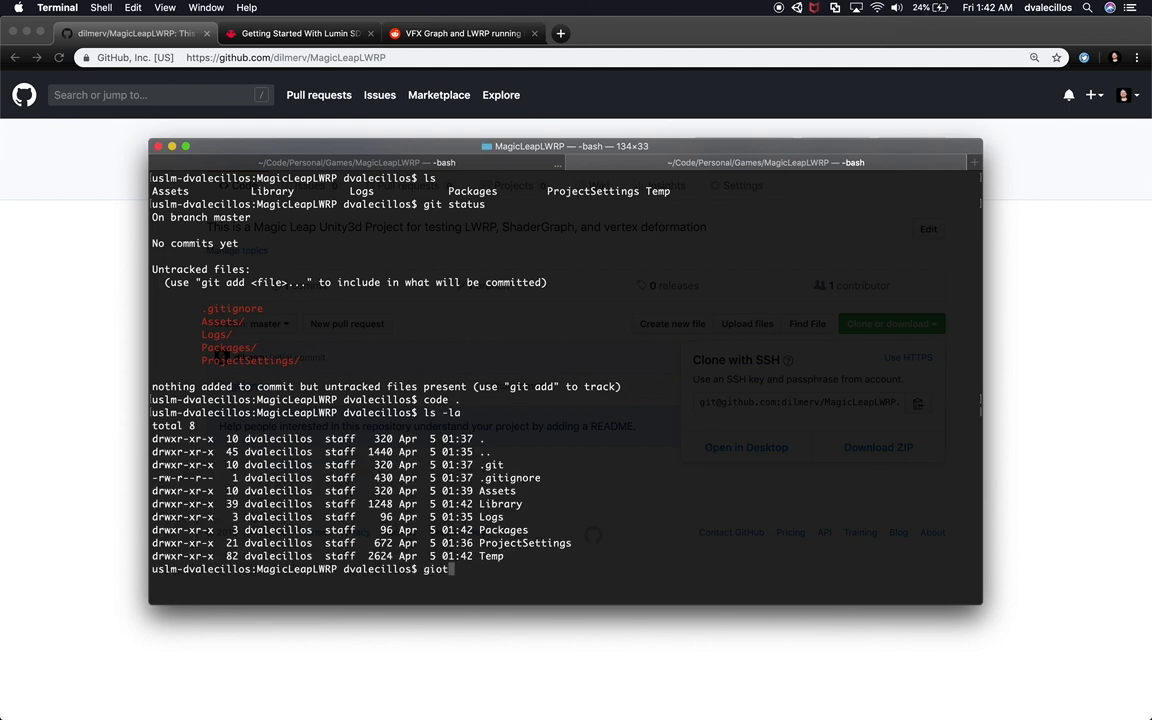
text( remote add origin)
key(super+v)
key(Return)
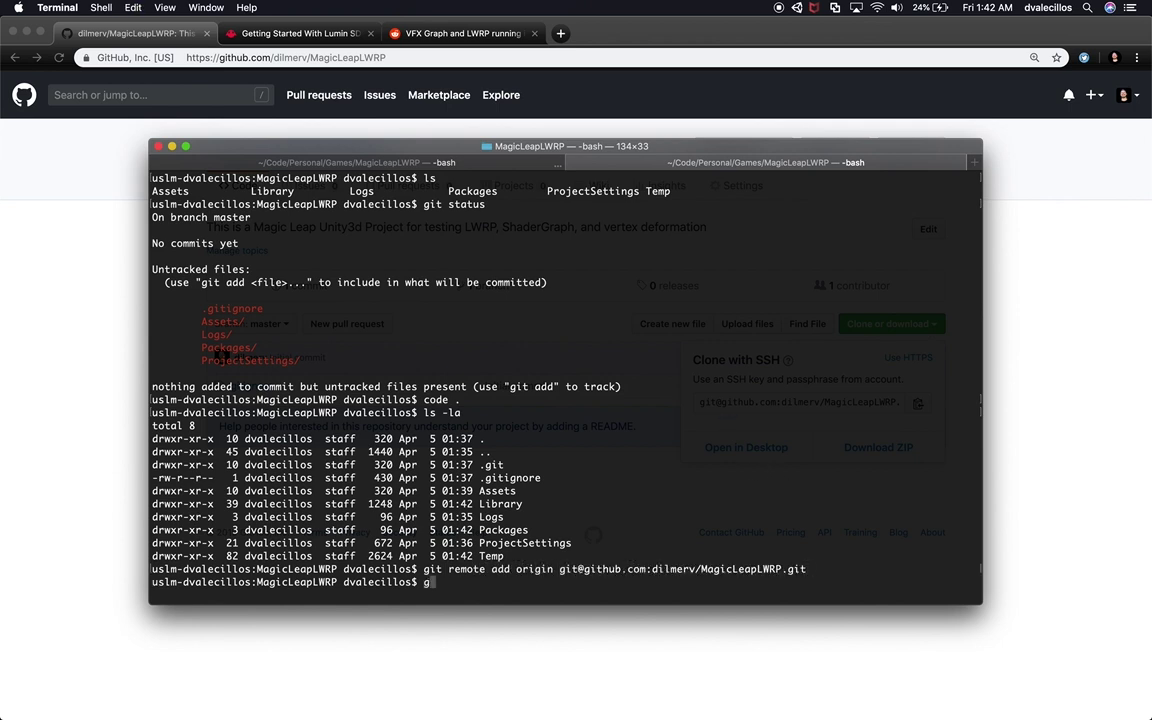
key(super+Tab)
key(super+Tab)
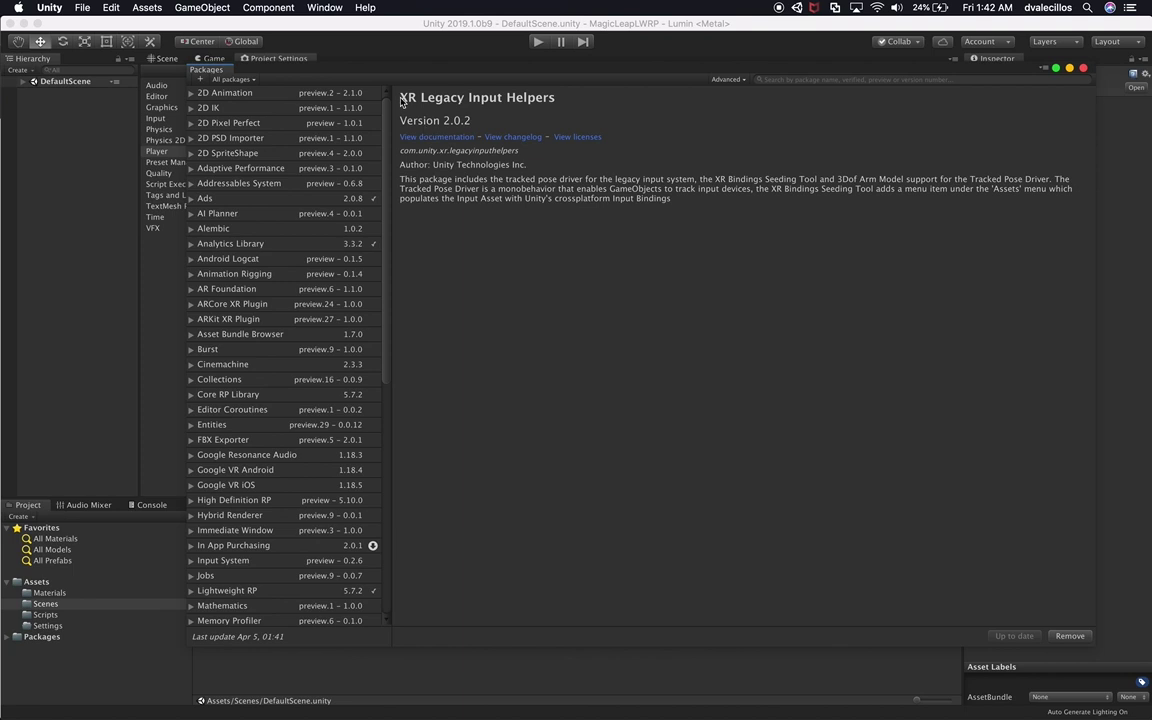
Step: Pick Lightweight RP version 5.10.0 and update it from 5.7.2
drag(386, 290, 378, 428)
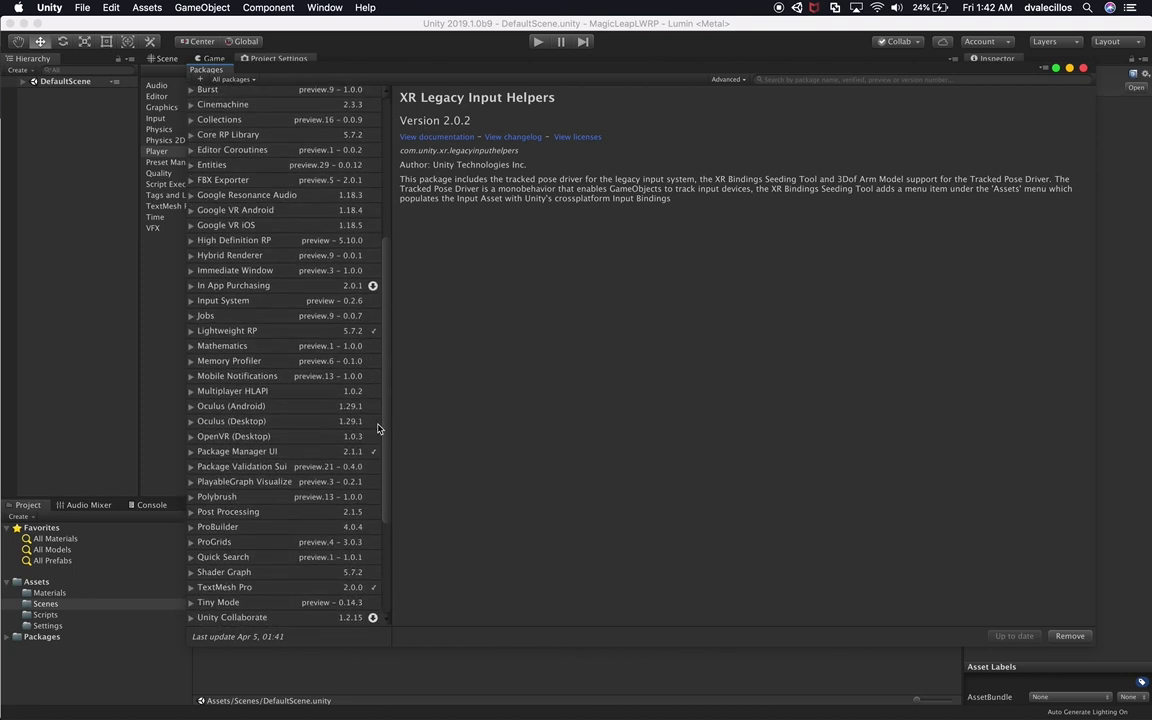
click(192, 333)
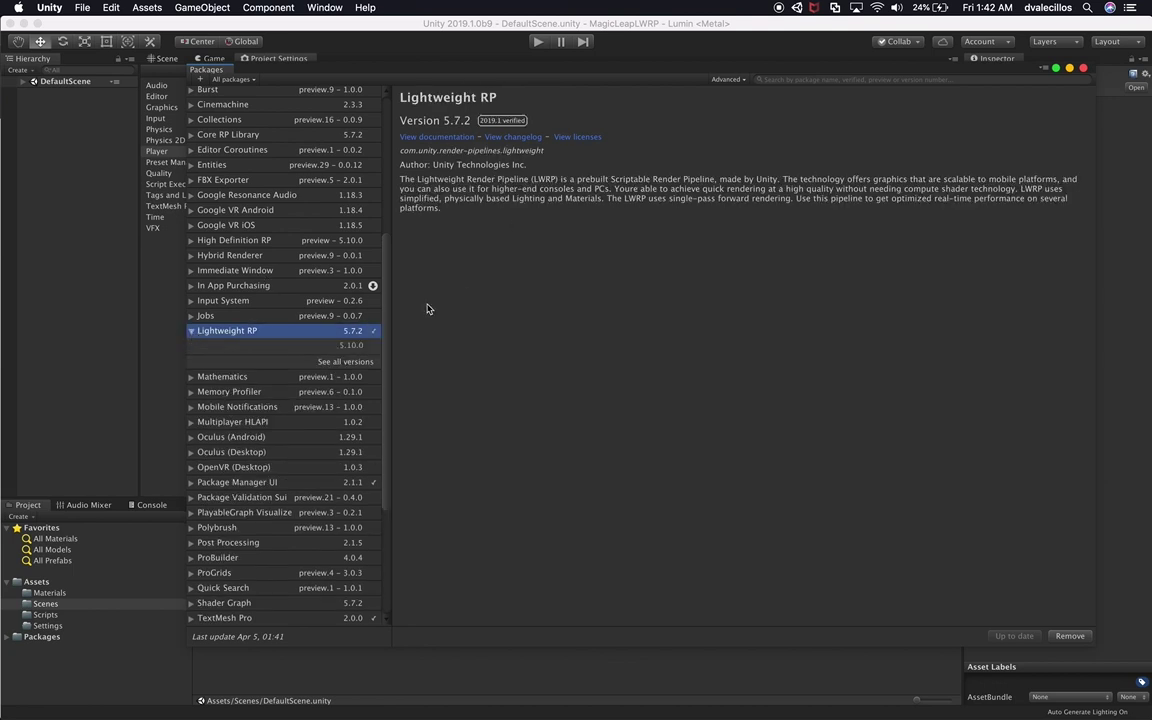
click(352, 346)
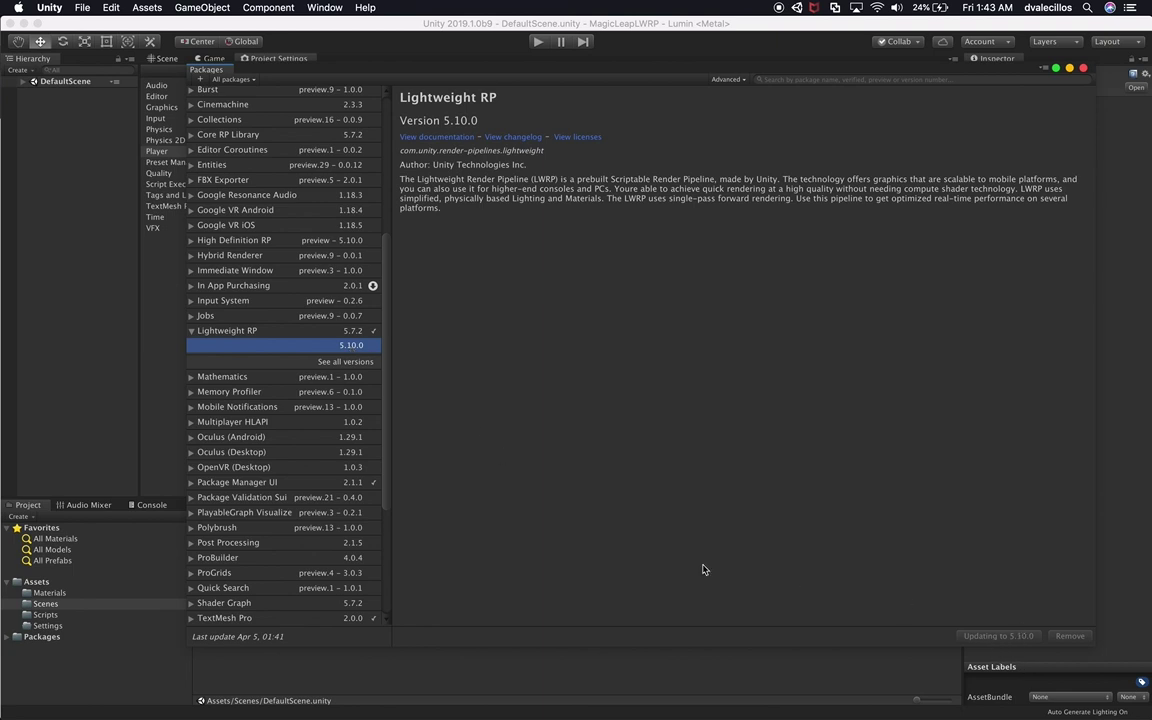
drag(386, 445, 378, 556)
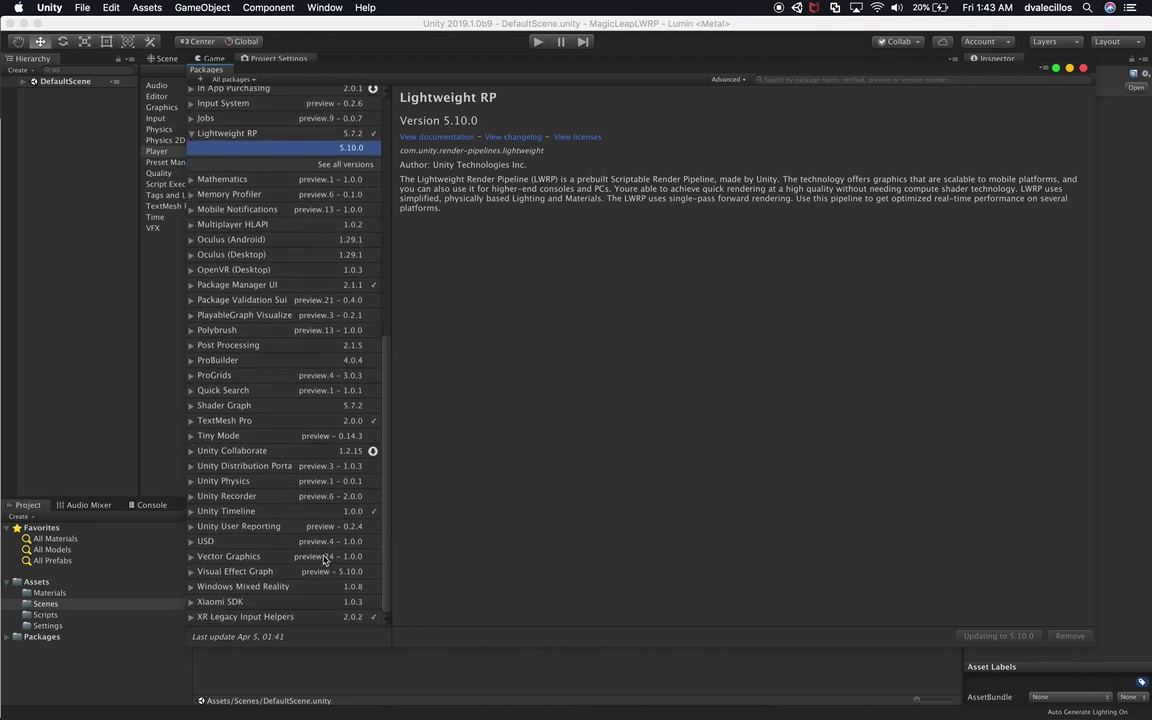
scroll(389, 349, up, 5)
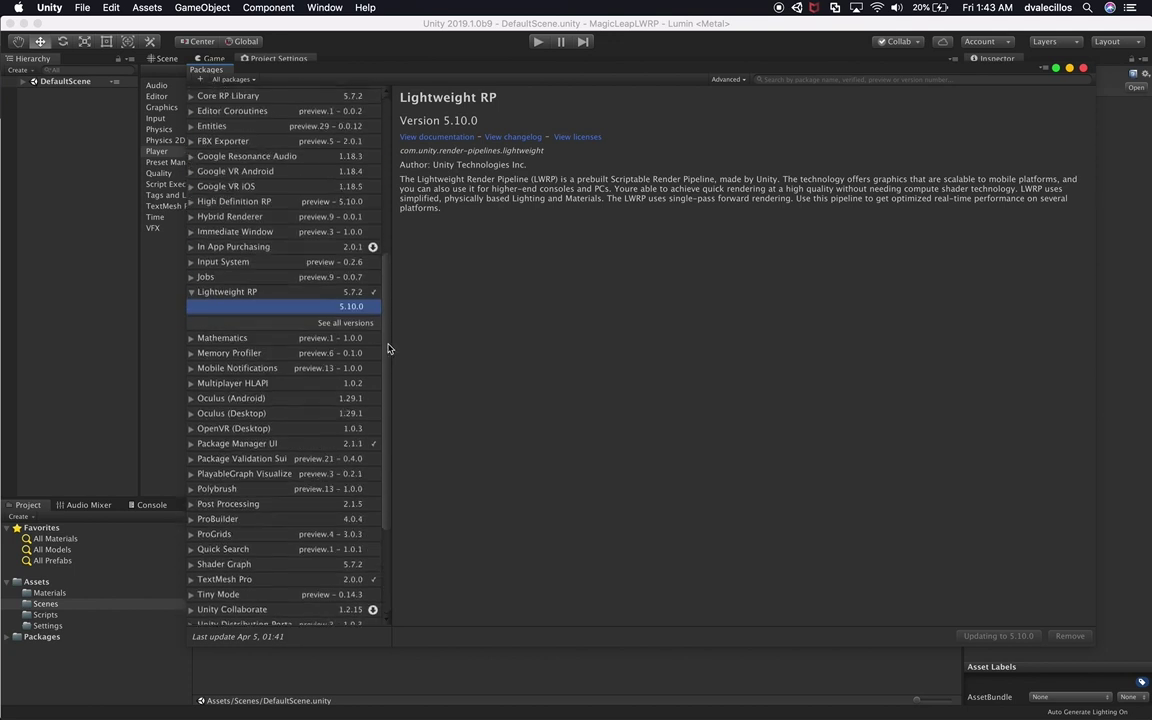
click(290, 292)
click(292, 306)
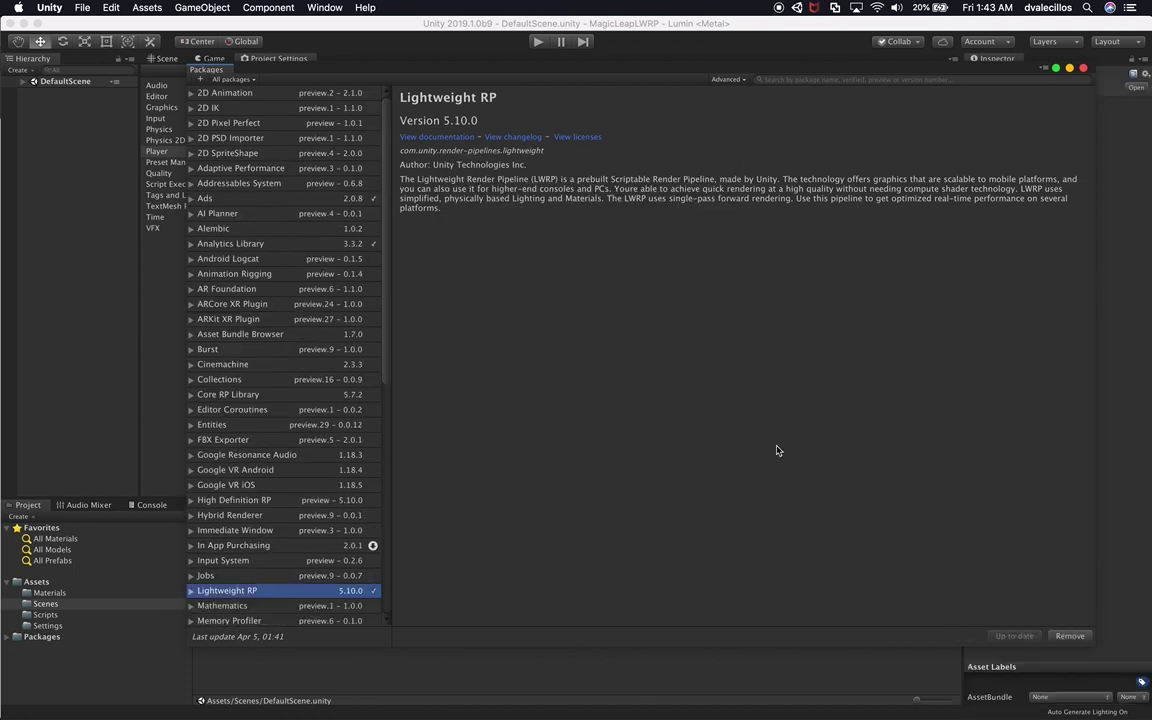
scroll(365, 530, down, 5)
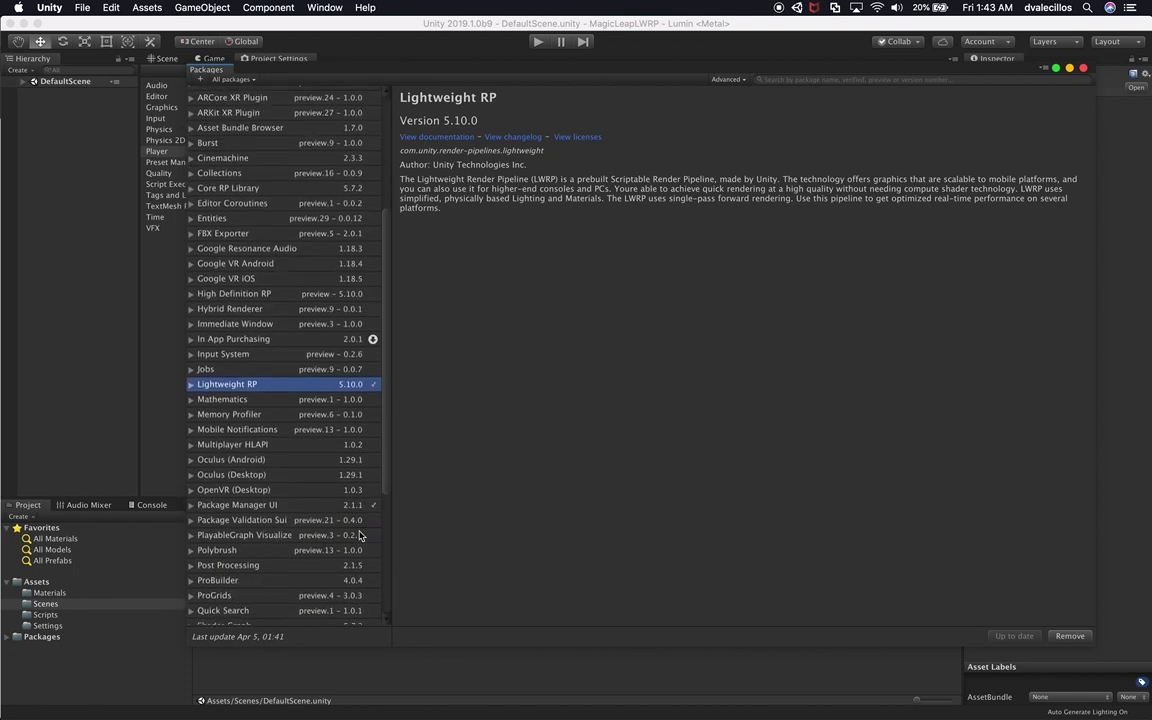
scroll(360, 528, down, 5)
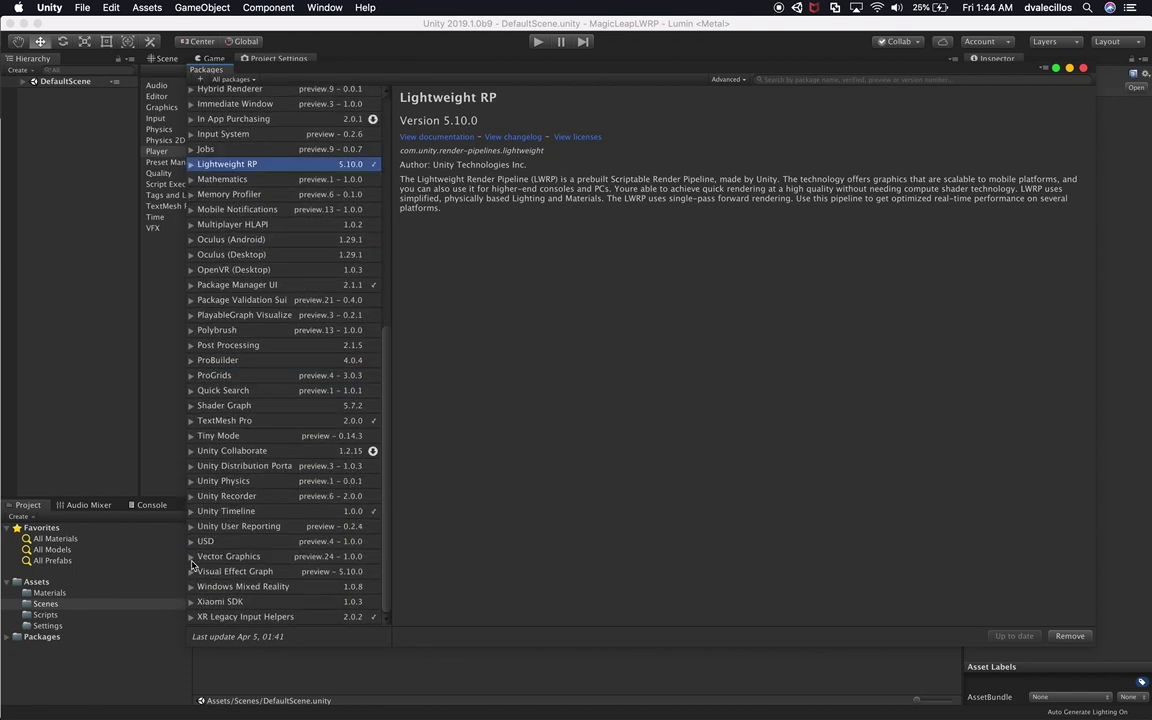
Step: Install the Visual Effect Graph package
click(262, 571)
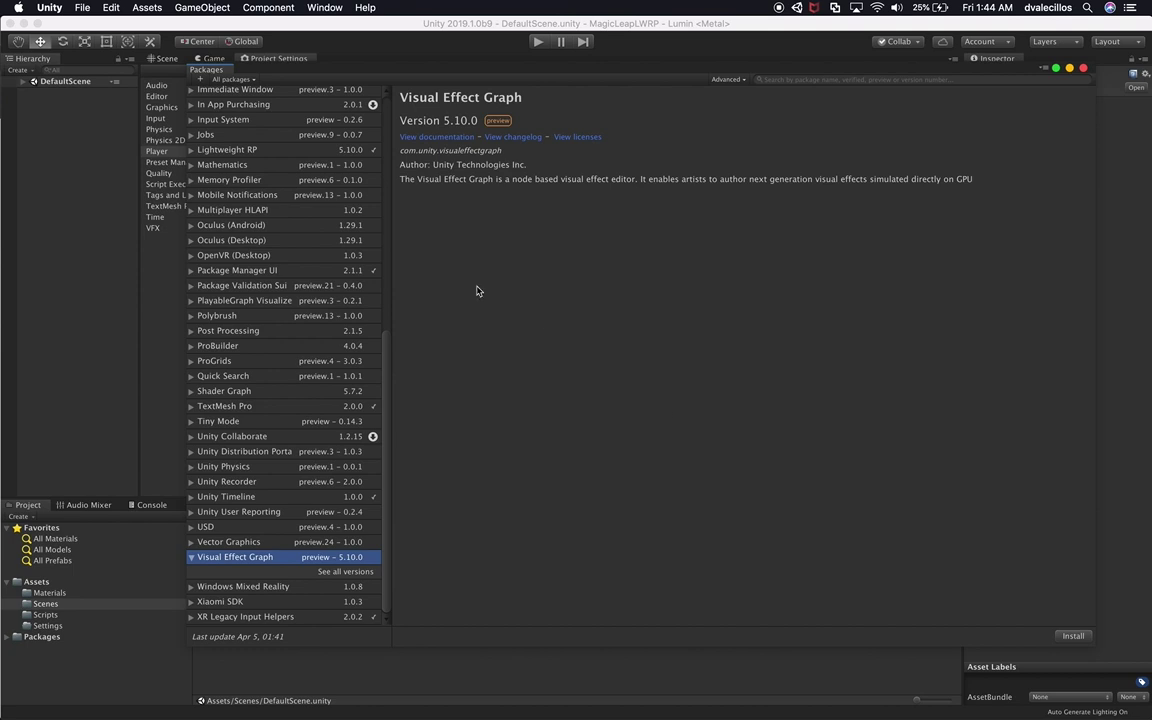
click(1068, 636)
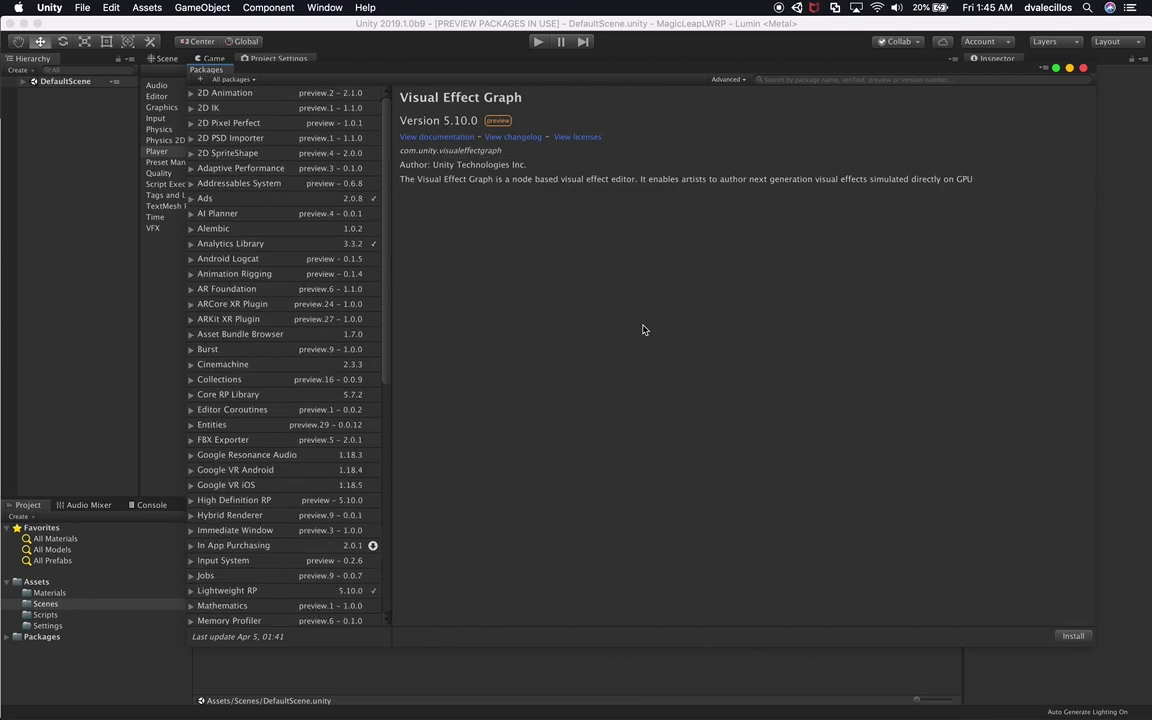
scroll(375, 575, down, 4)
scroll(375, 575, down, 10)
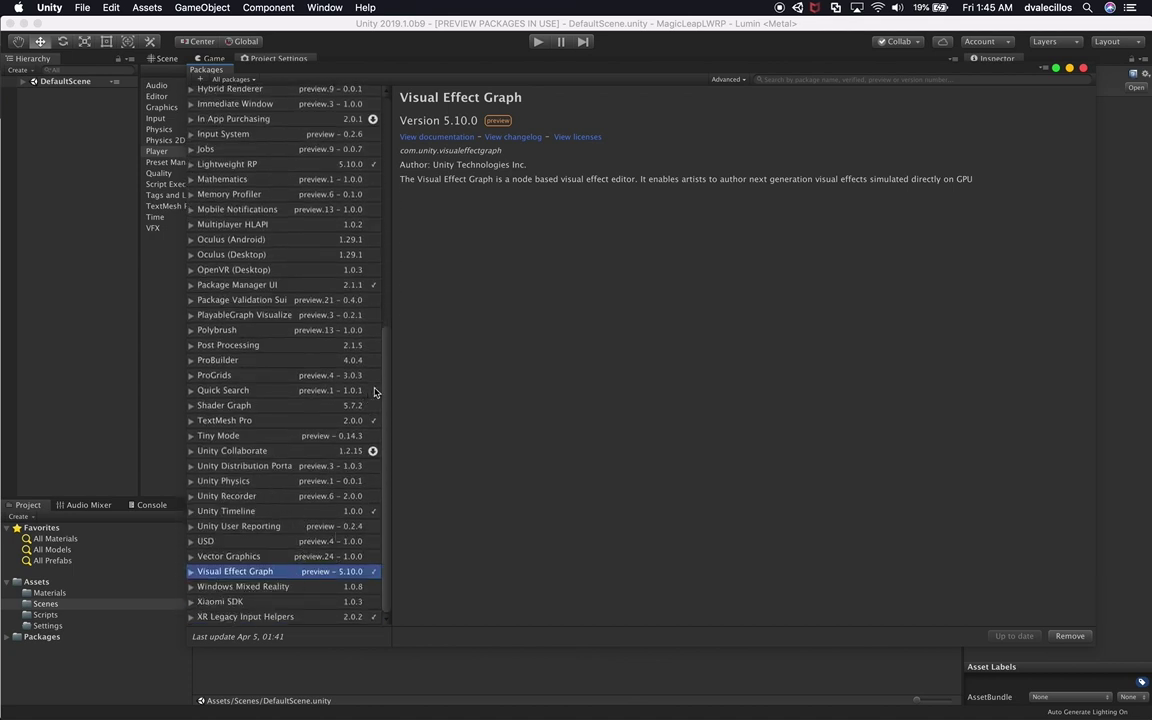
scroll(386, 360, up, 5)
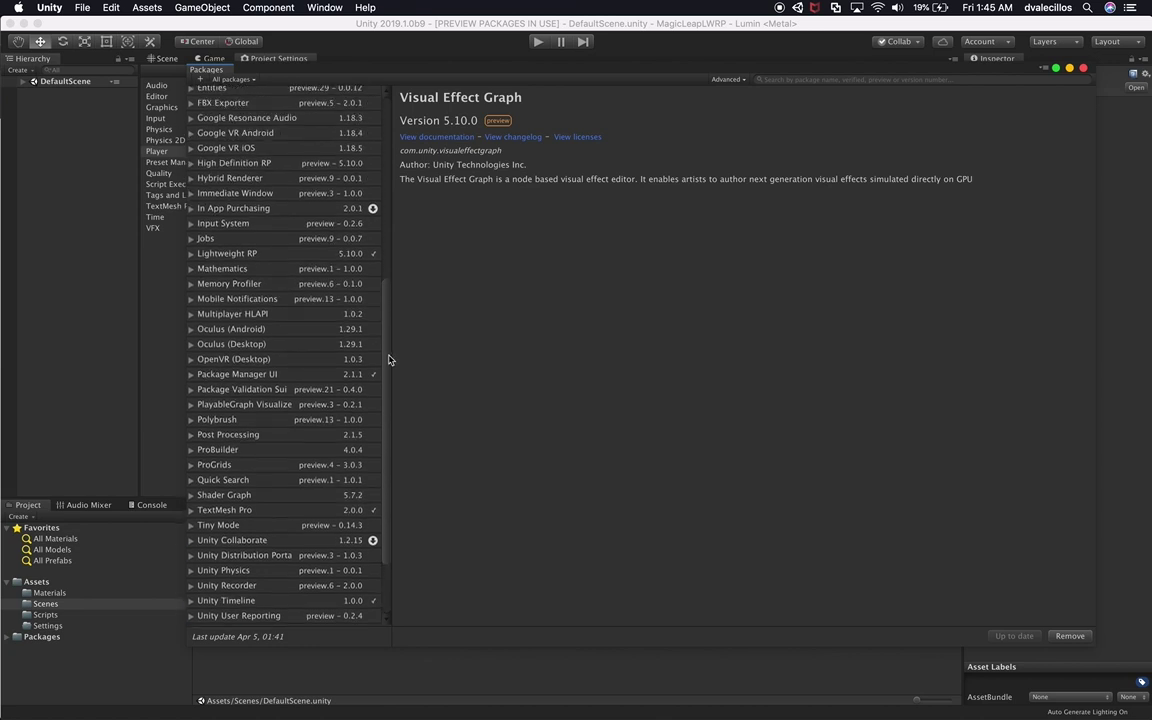
scroll(391, 368, down, 5)
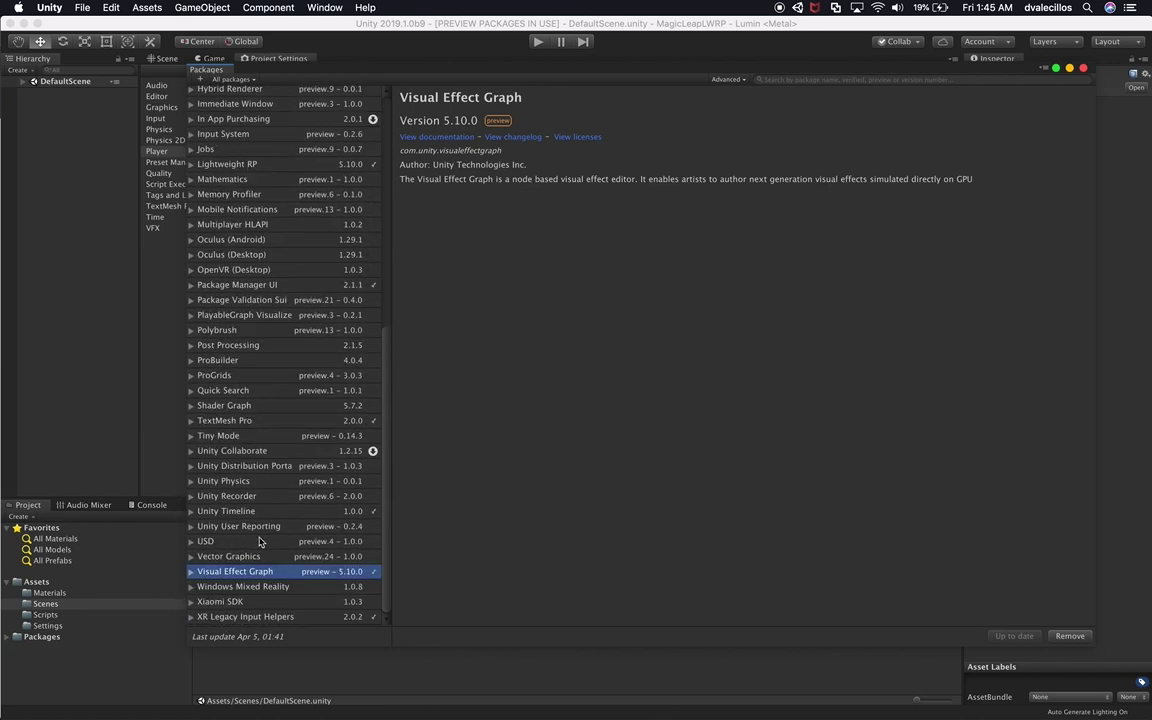
Step: Install Shader Graph version 5.10.0 and close the Package Manager
click(204, 407)
click(192, 406)
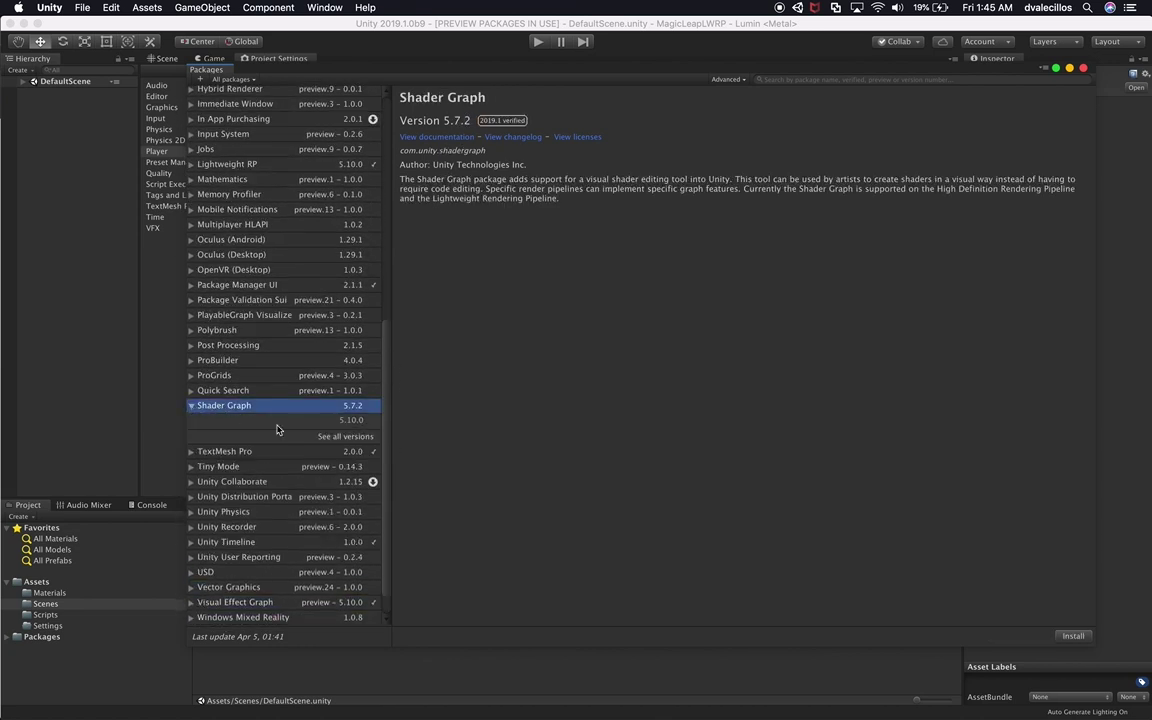
click(312, 420)
click(1071, 635)
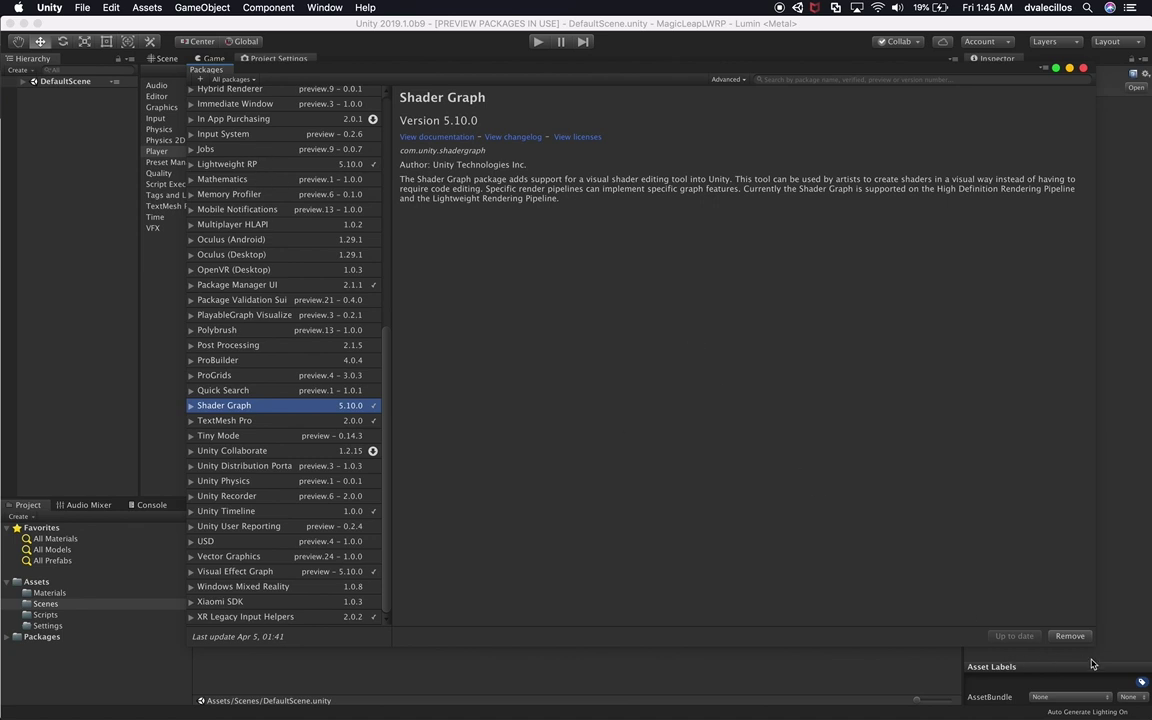
drag(852, 64, 819, 72)
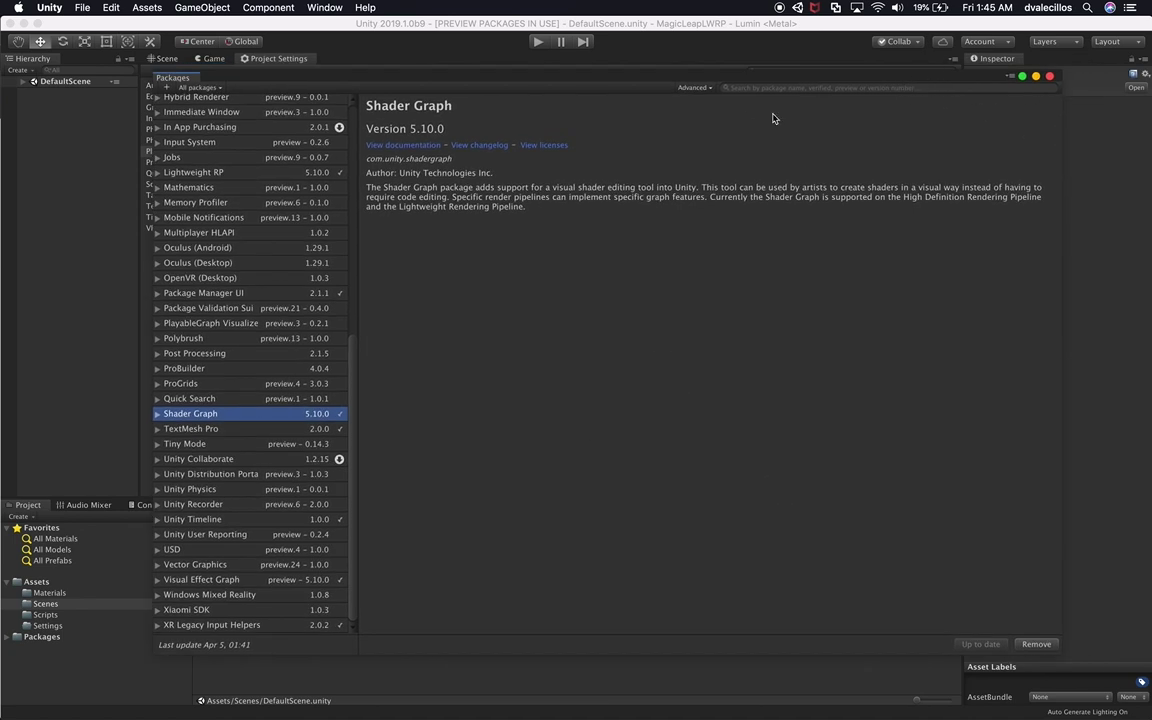
click(1049, 76)
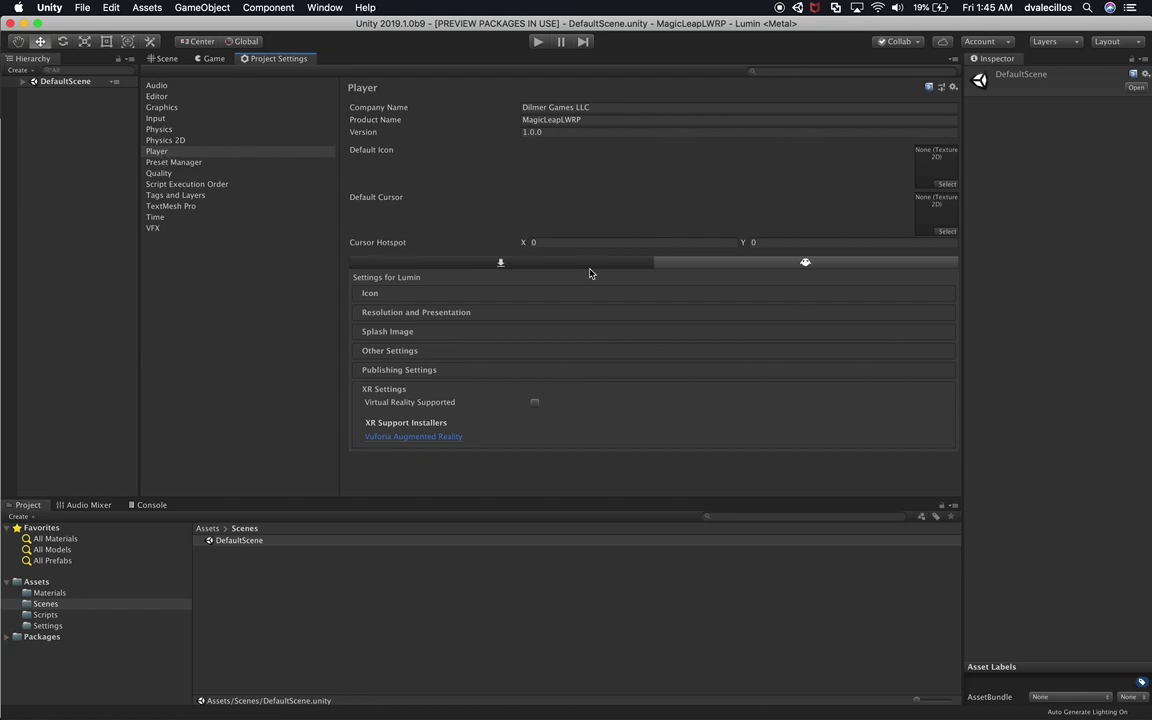
Step: Enable Virtual Reality Supported for Lumin and set Stereo Rendering Mode to Single Pass Instanced
click(534, 403)
scroll(622, 408, down, 3)
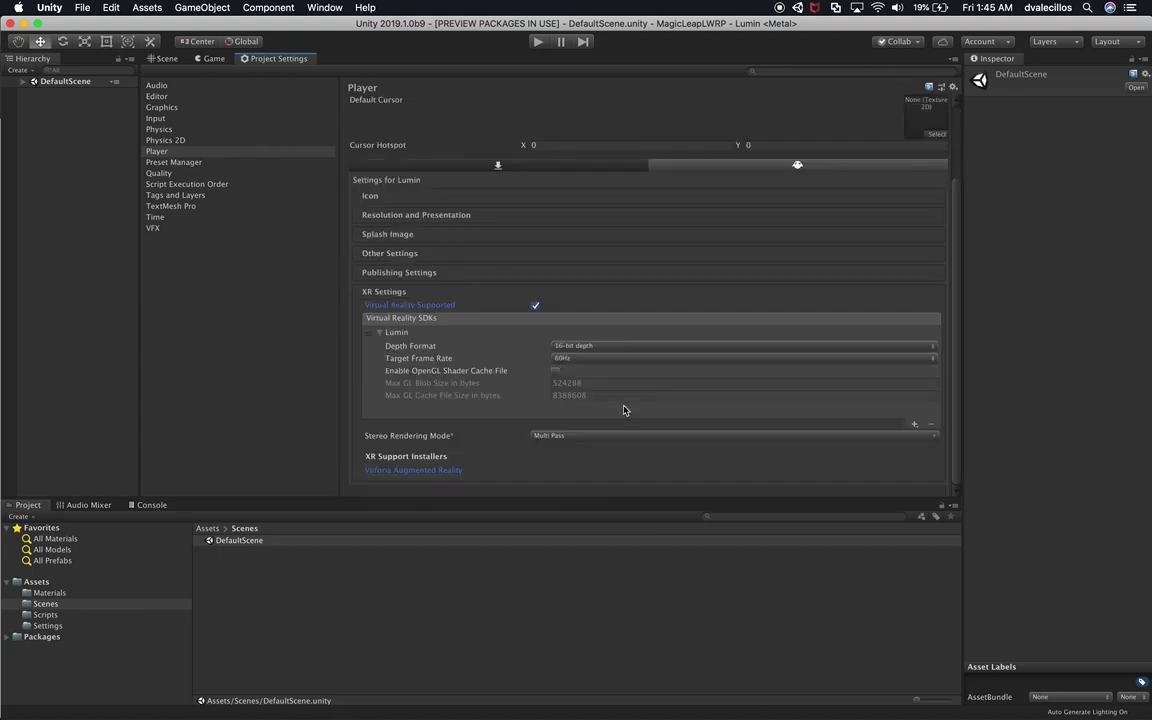
click(555, 435)
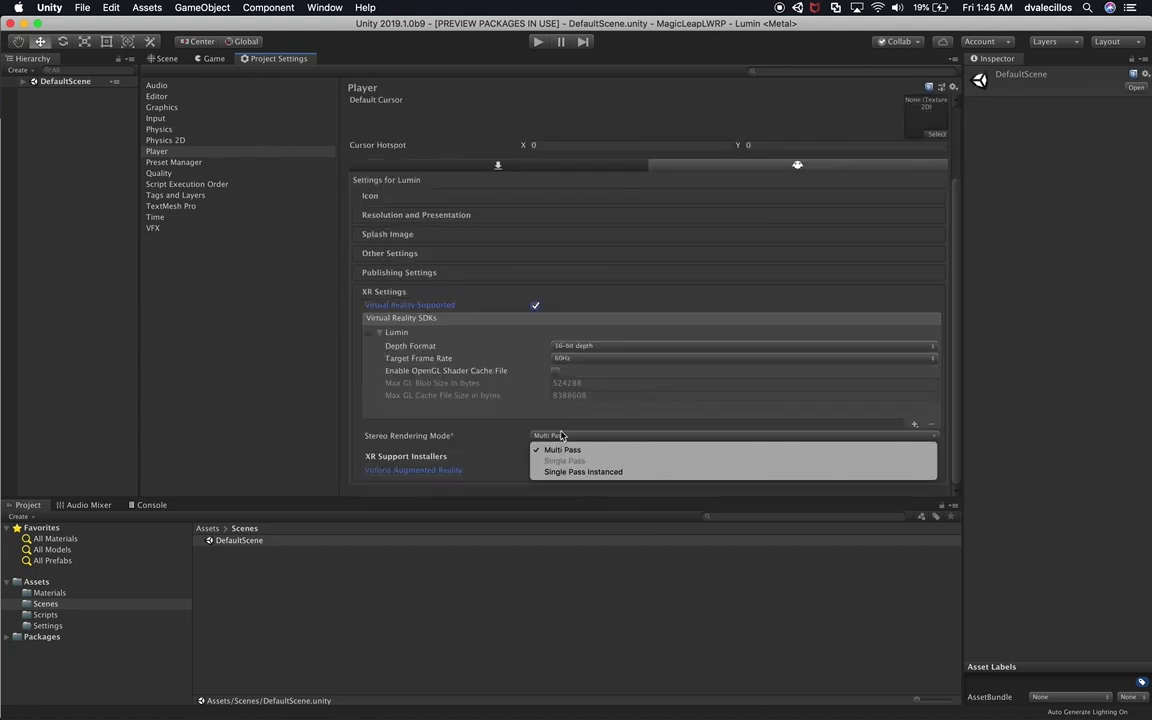
click(555, 472)
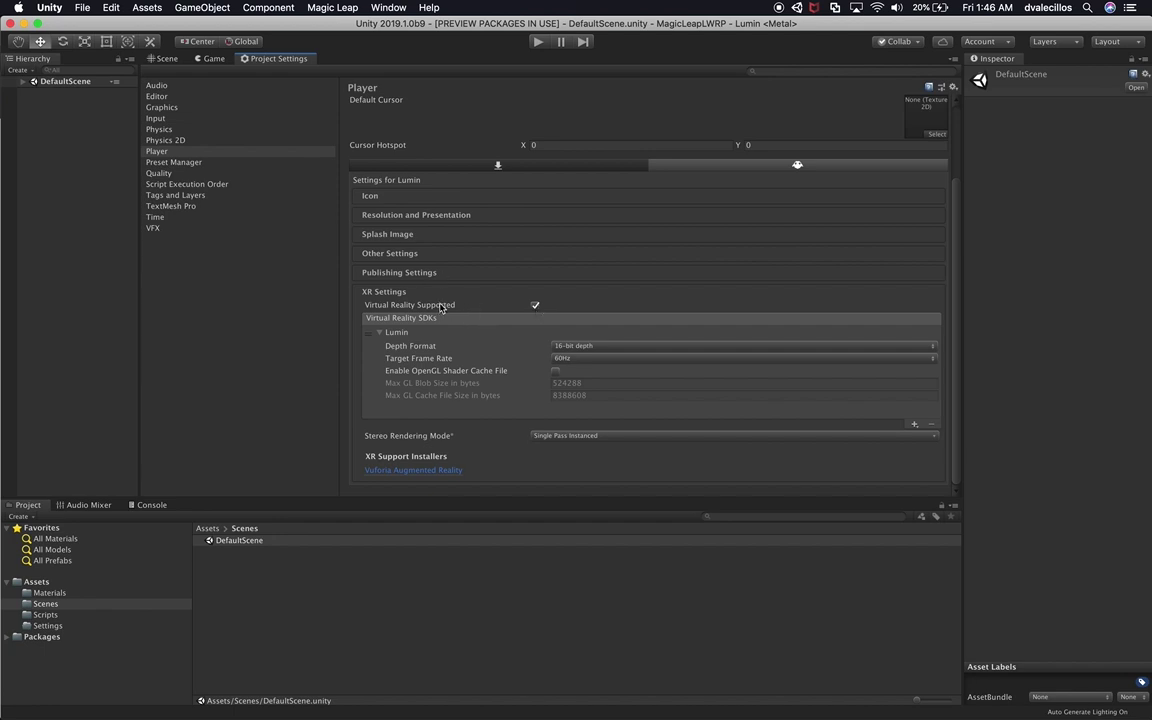
click(536, 306)
Step: View the Graphics settings, then list the Assets folders and select the Settings folder
click(182, 106)
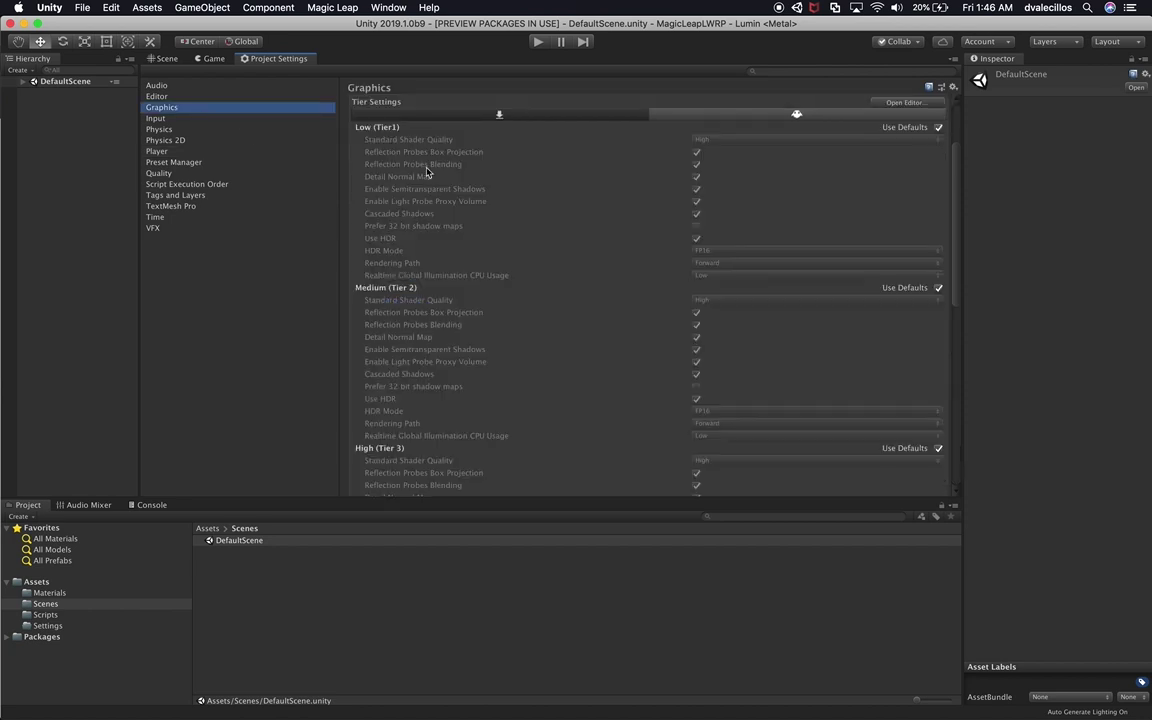
scroll(420, 170, up, 3)
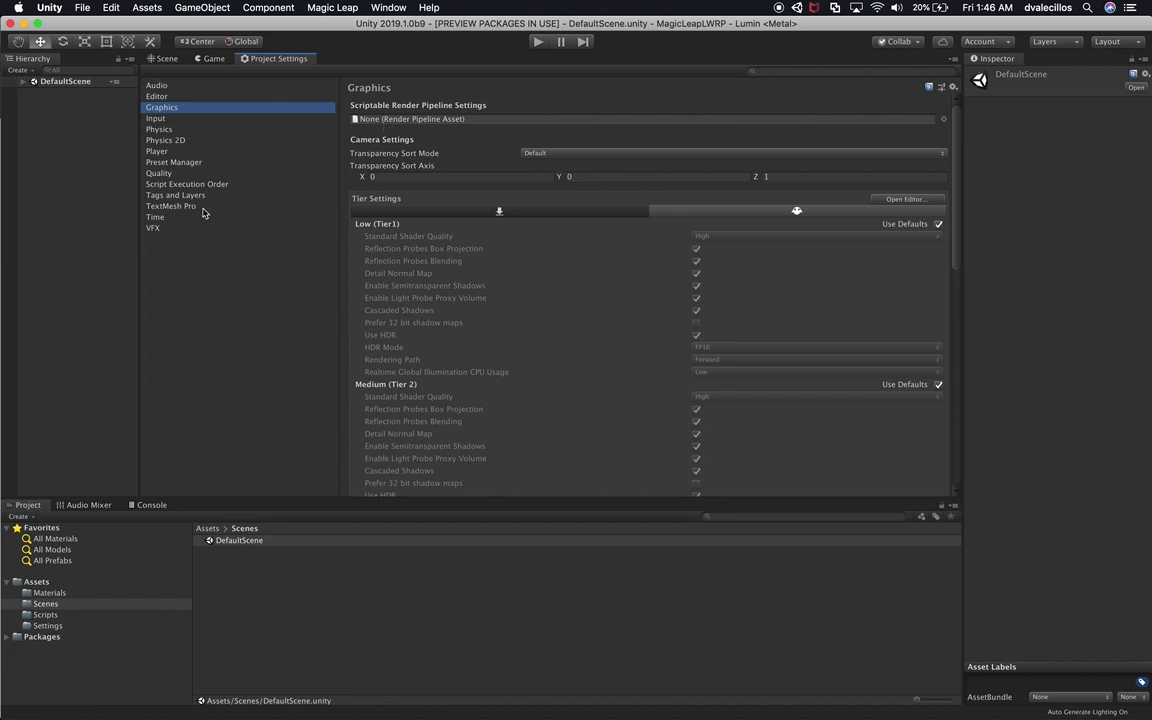
click(38, 582)
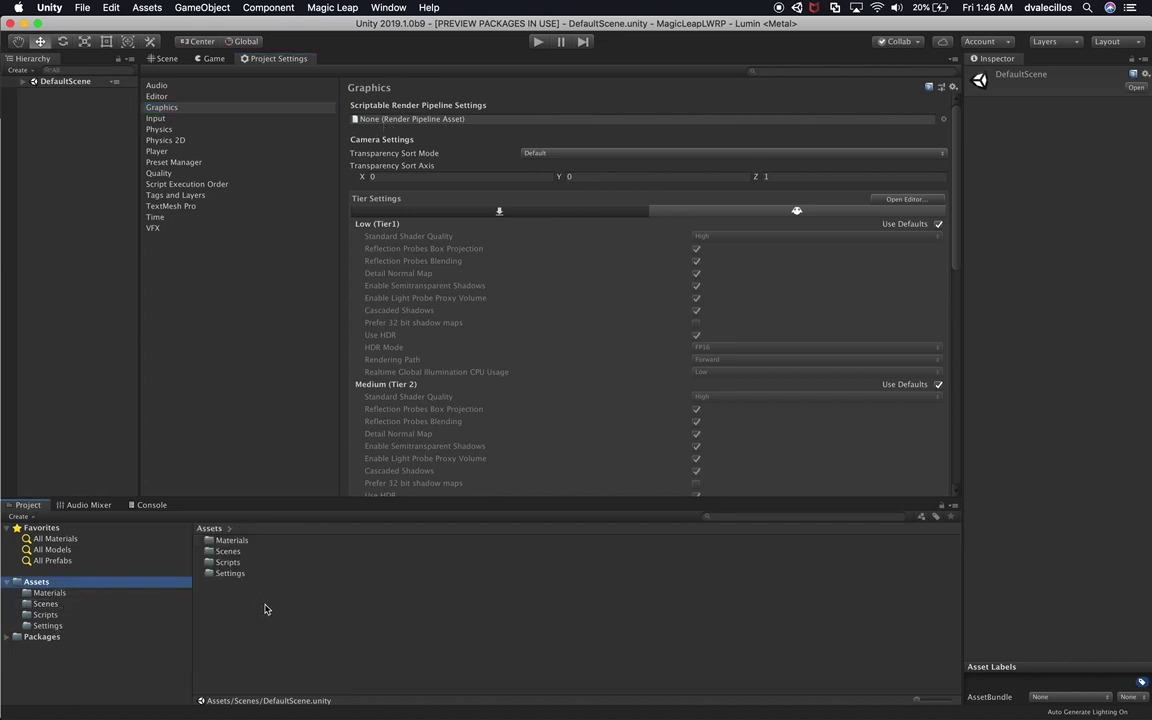
click(231, 574)
Step: Create a Lightweight Render Pipeline asset inside the Settings folder
double_click(232, 576)
right_click(270, 571)
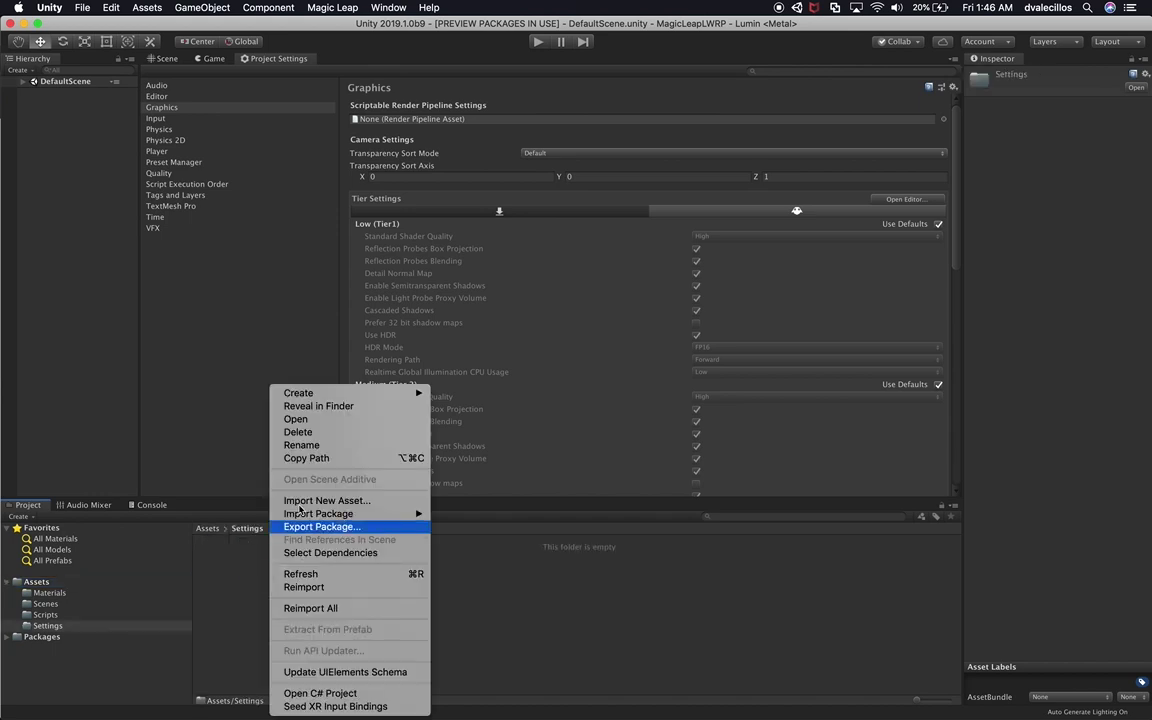
mouse_move(395, 393)
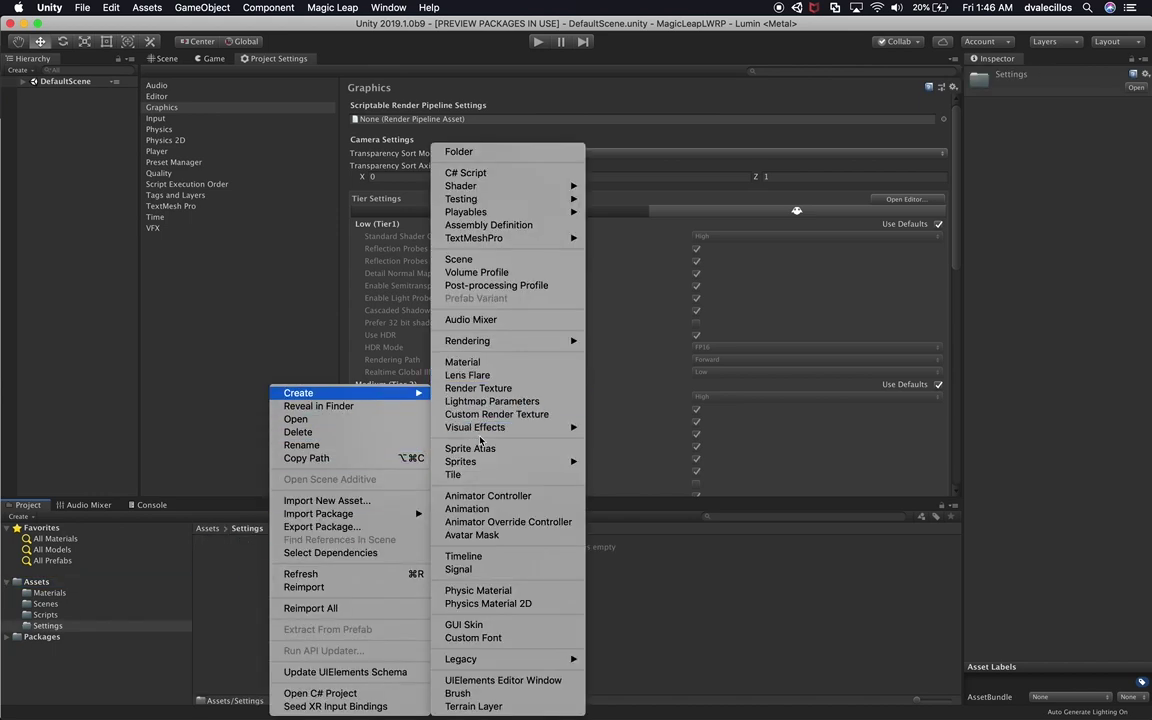
mouse_move(529, 343)
mouse_move(597, 342)
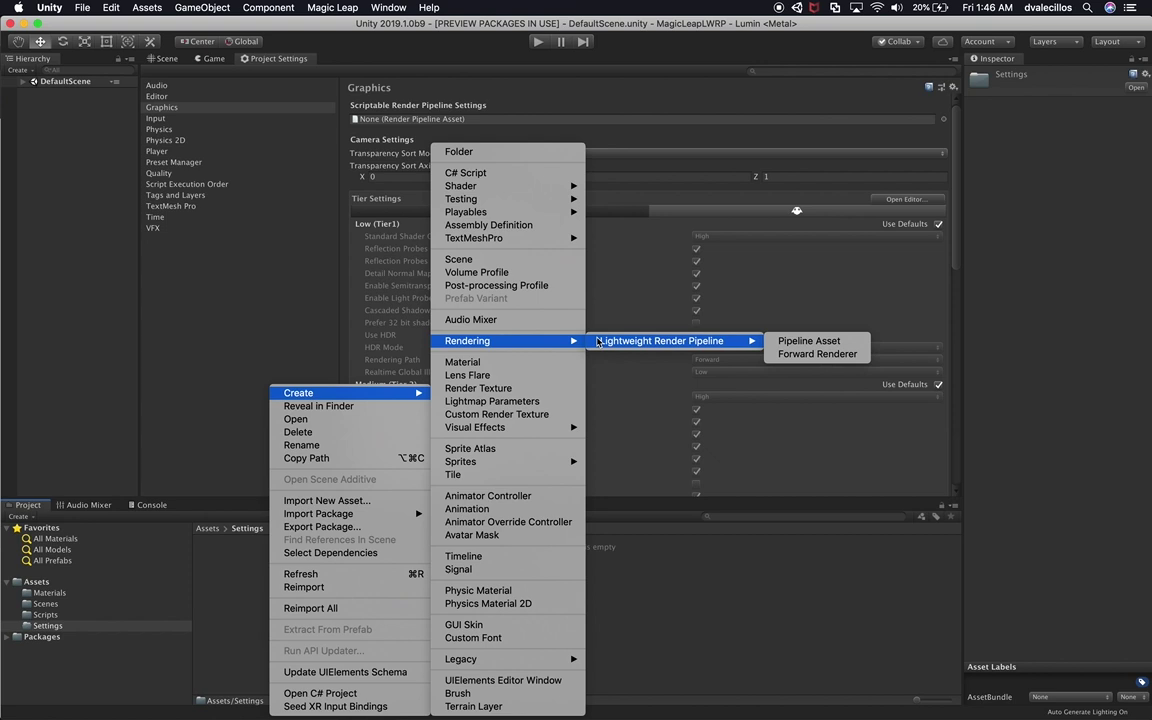
click(805, 341)
click(312, 555)
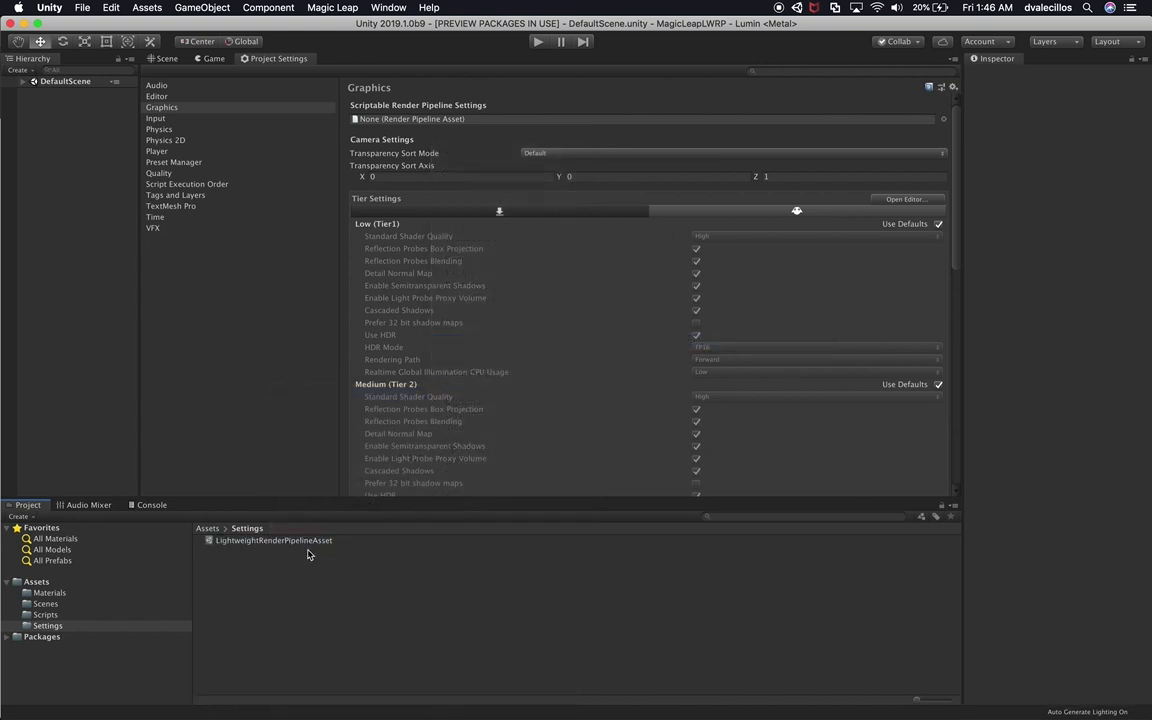
Step: Assign LightweightRenderPipelineAsset as the Graphics Scriptable Render Pipeline asset
click(800, 176)
click(943, 119)
double_click(570, 285)
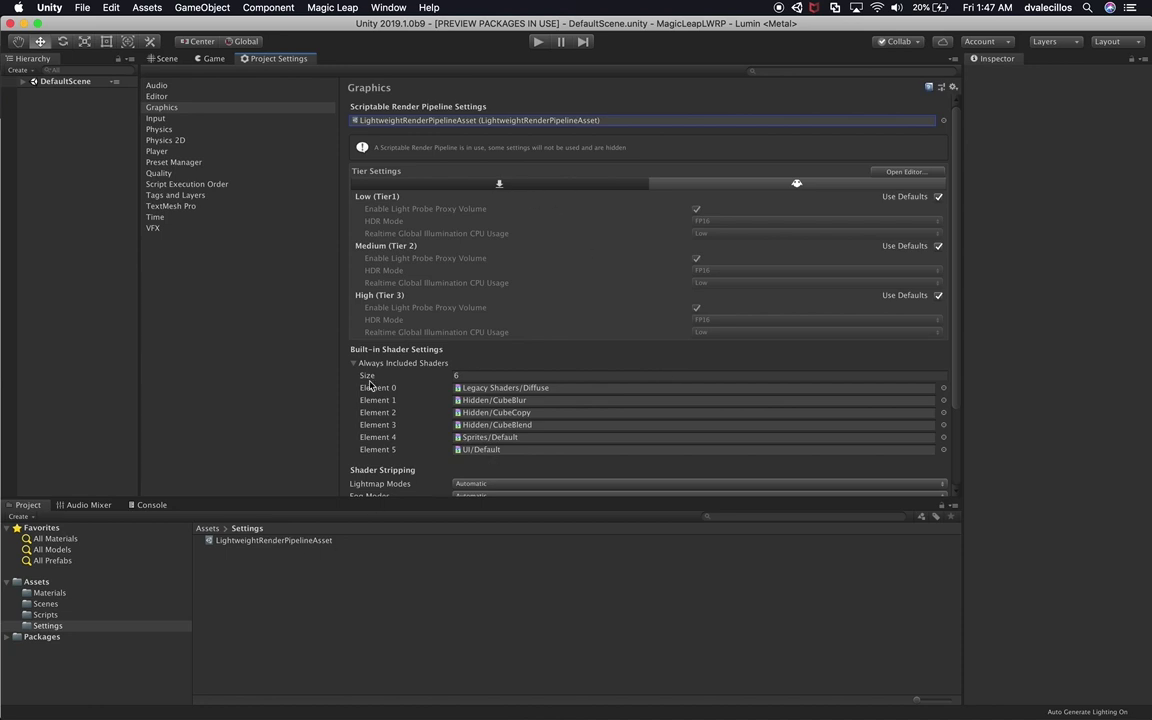
click(156, 228)
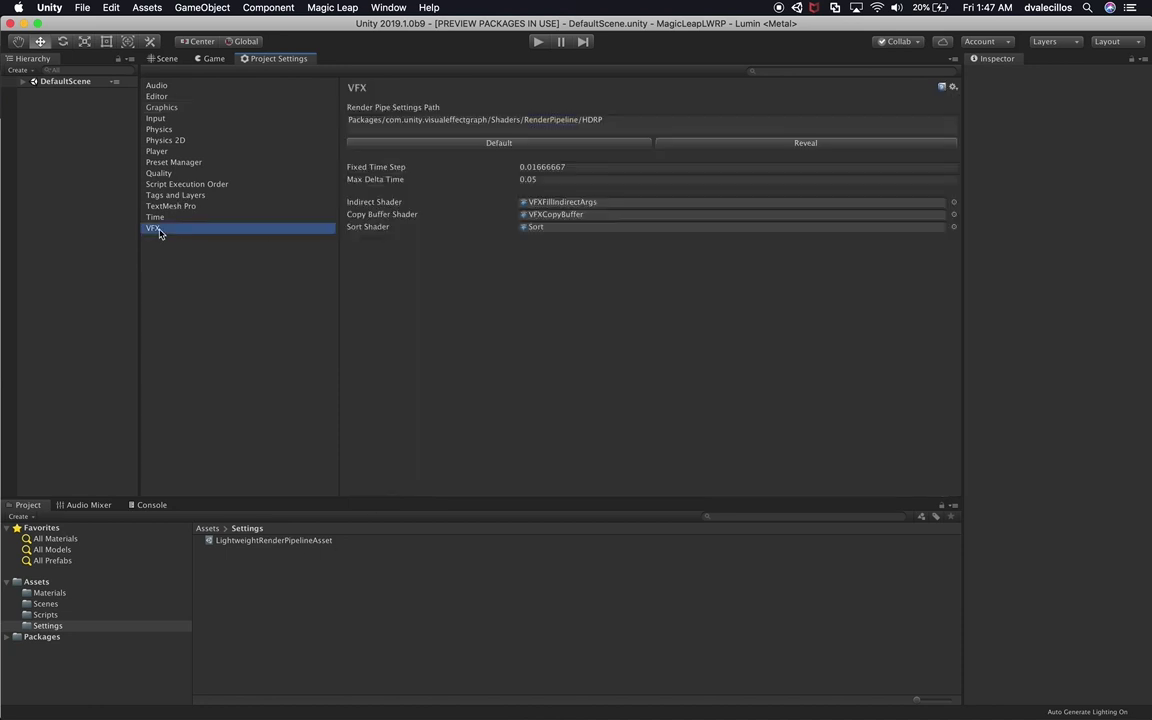
Step: Select HDRP in the VFX render pipe path and browse Visual Effect Graph's Shaders/RenderPipeline folders
click(581, 121)
double_click(588, 125)
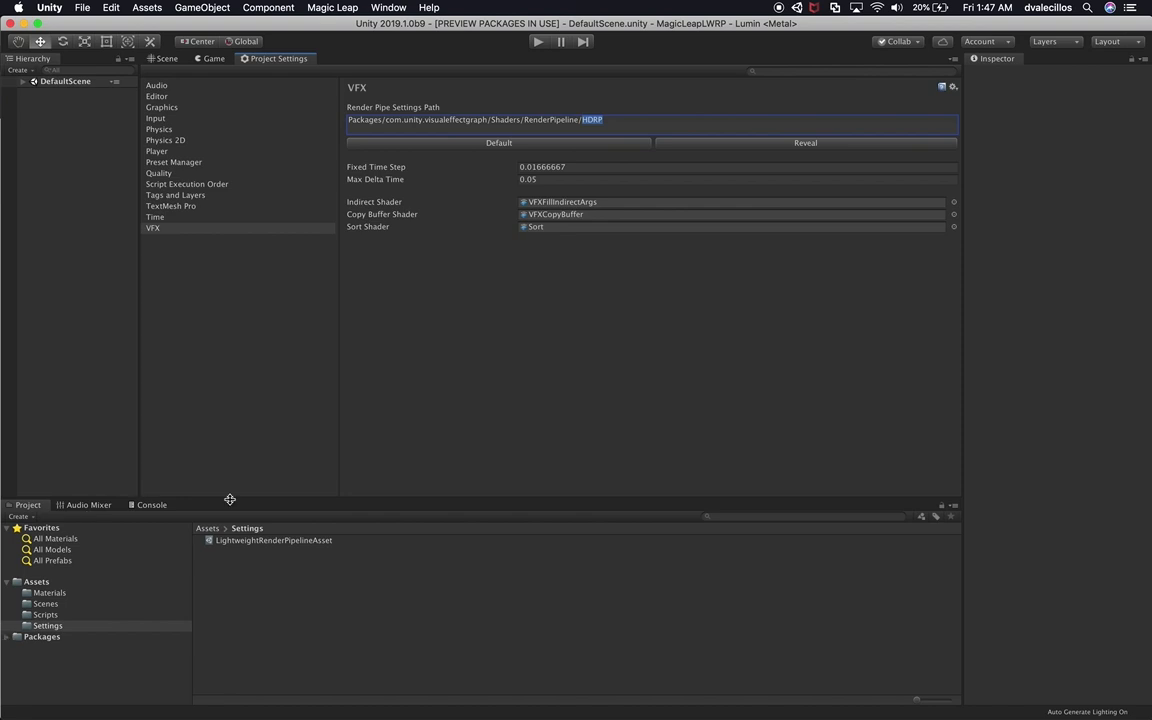
drag(234, 498, 150, 296)
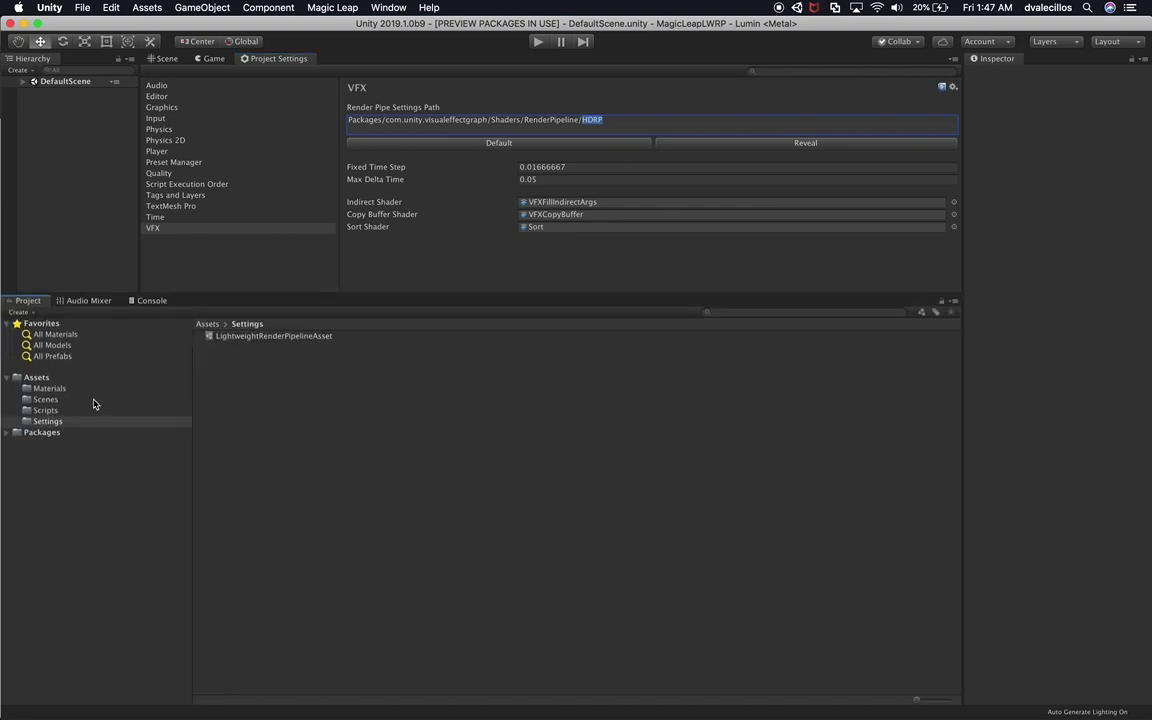
click(7, 432)
click(15, 586)
click(26, 630)
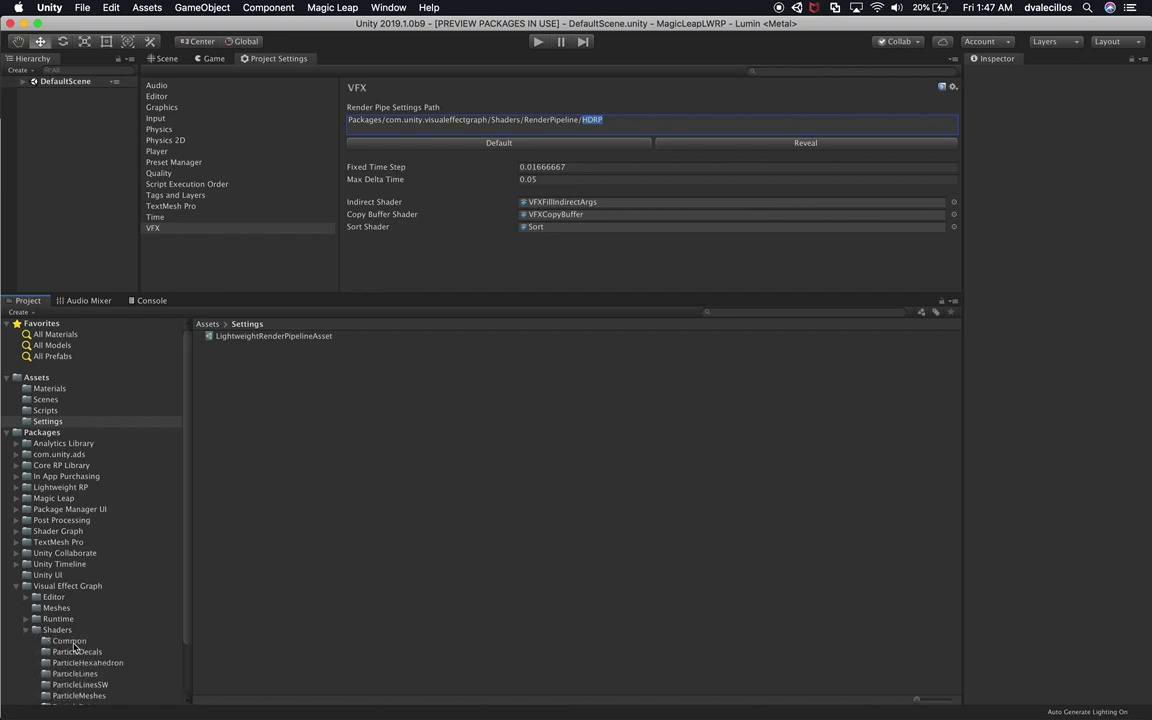
scroll(70, 640, down, 2)
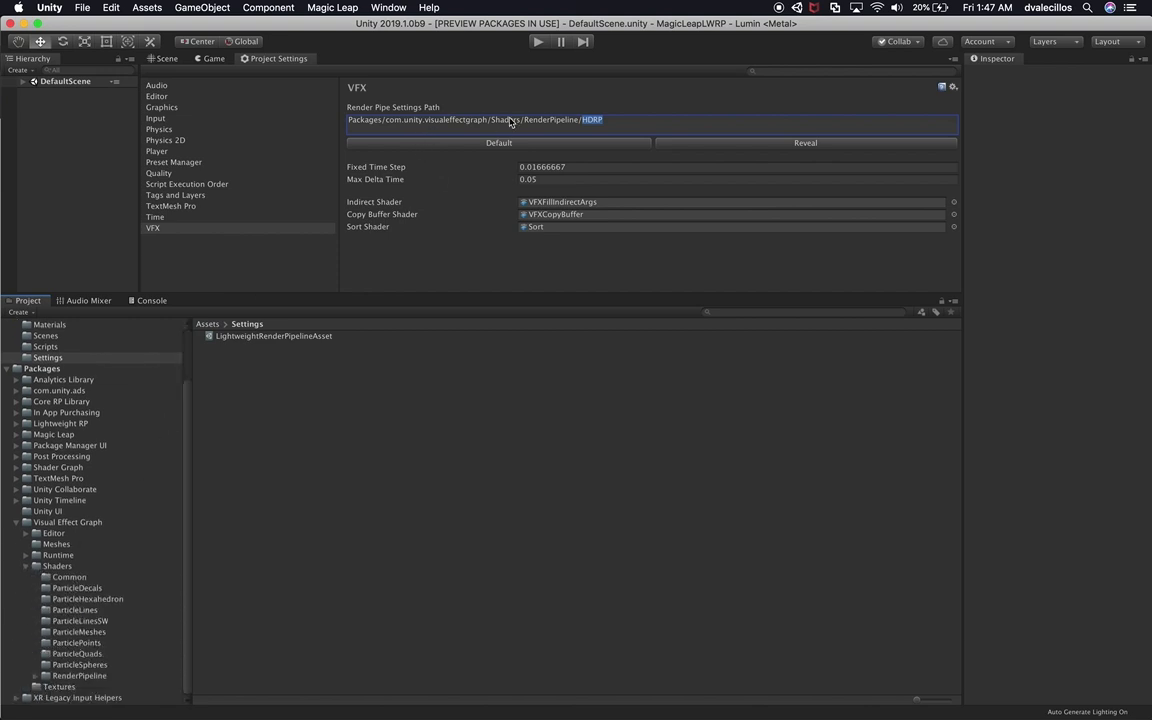
click(35, 676)
scroll(73, 662, down, 1)
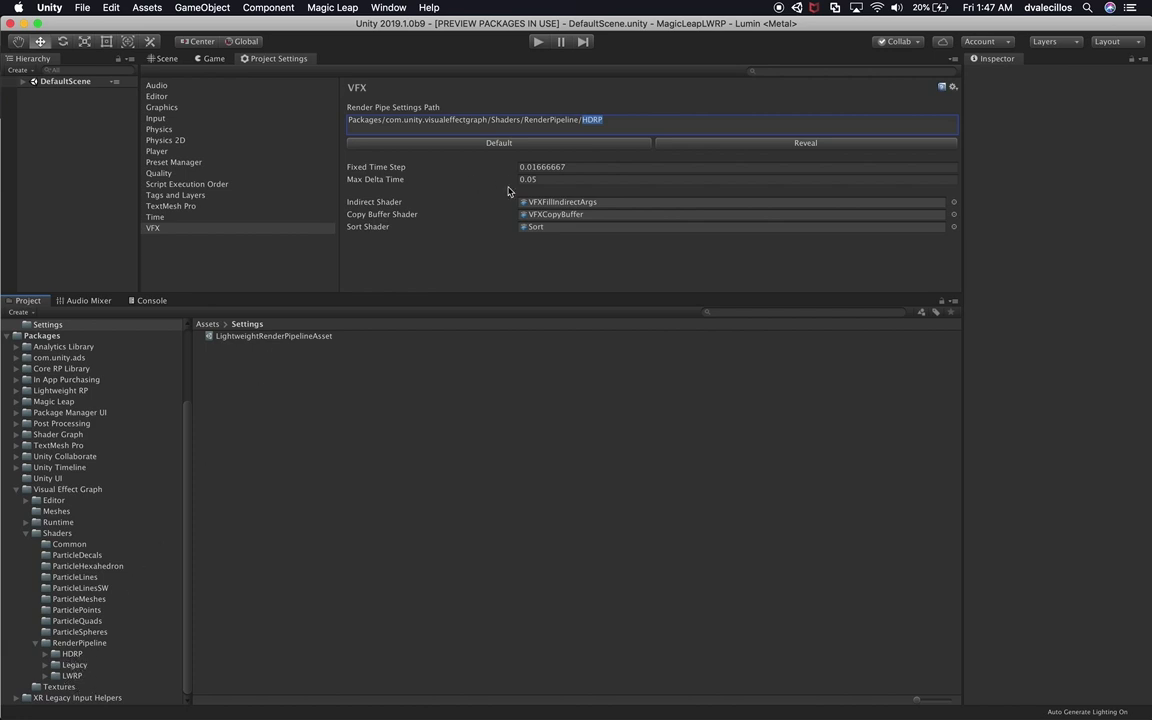
Step: Return to the Graphics settings, collapse Packages and list the top-level Assets folders
click(615, 119)
click(155, 216)
click(175, 151)
click(165, 107)
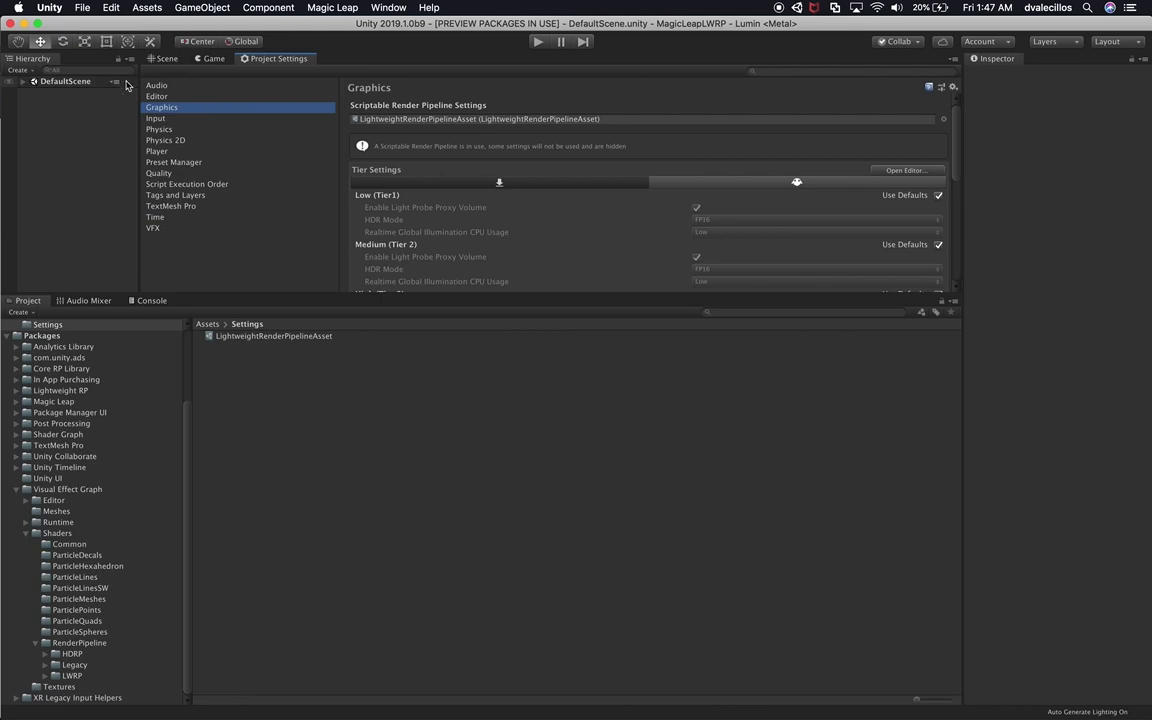
click(22, 81)
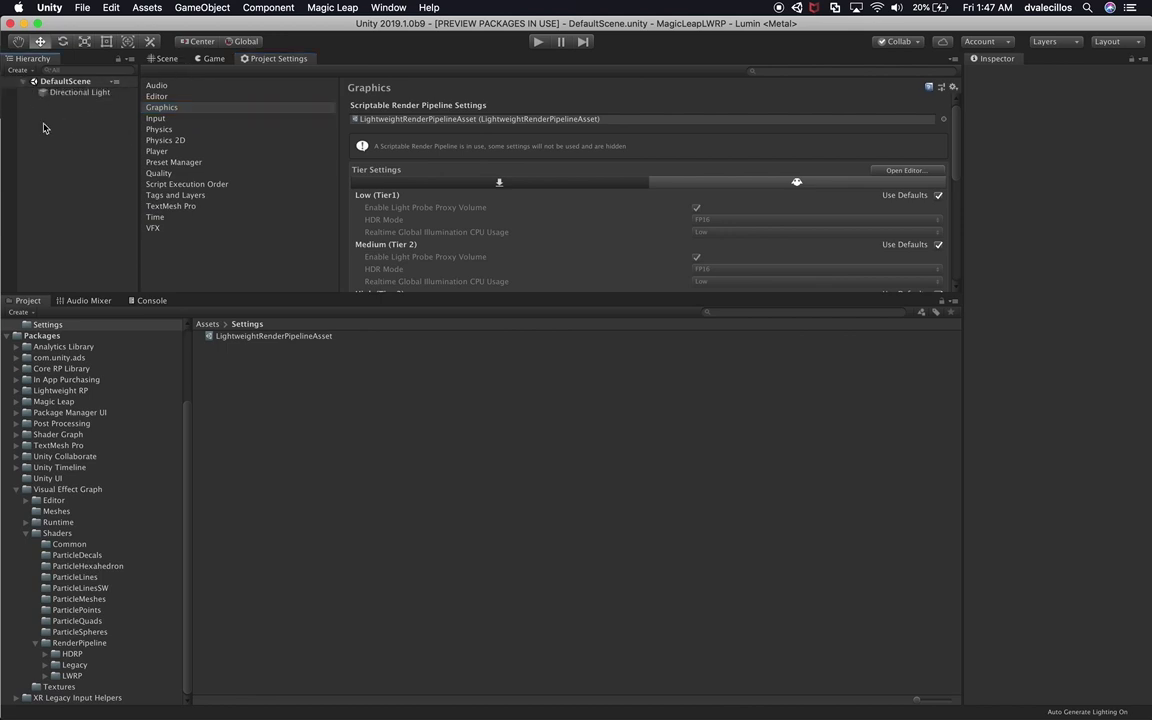
scroll(71, 381, up, 3)
click(7, 432)
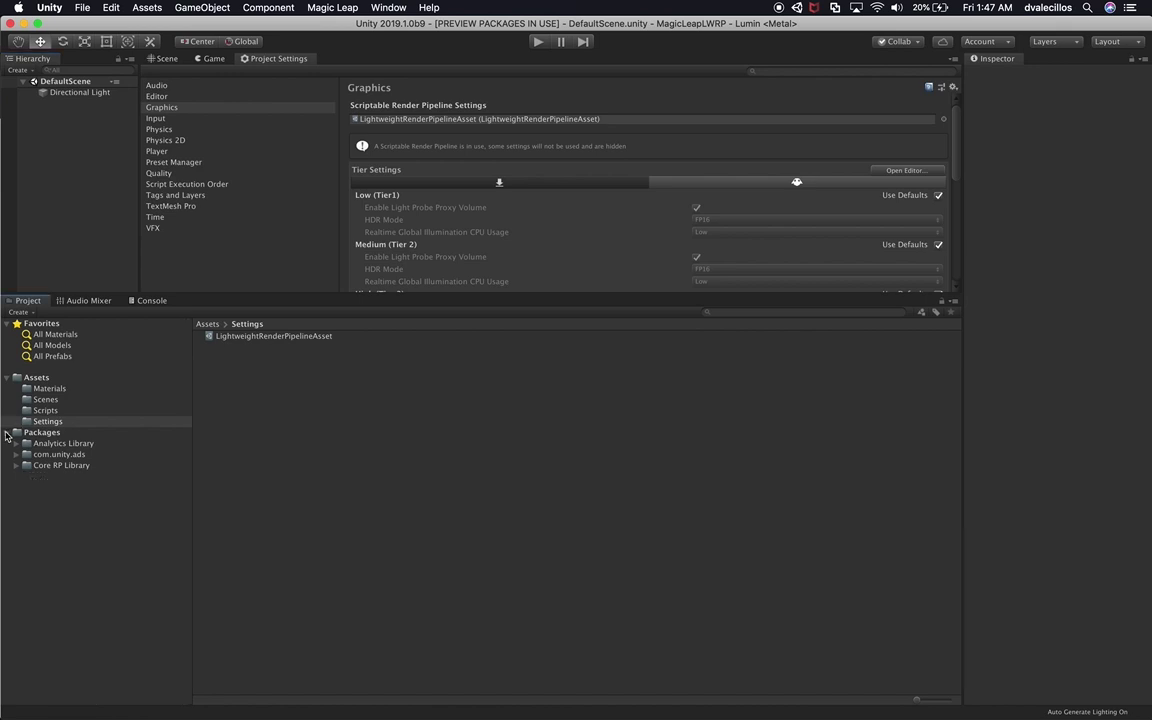
click(38, 379)
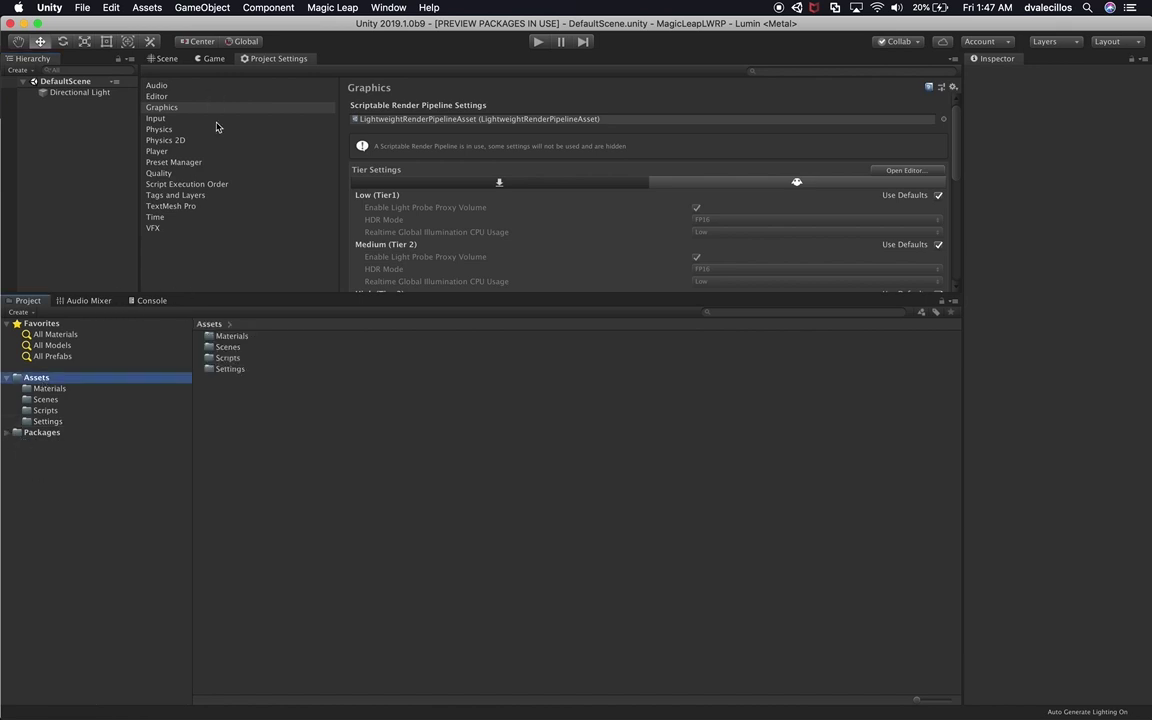
Step: Launch the Magic Leap Package Manager through Spotlight search ('packa')
key(super+Tab)
key(super+Tab)
key(super+Tab)
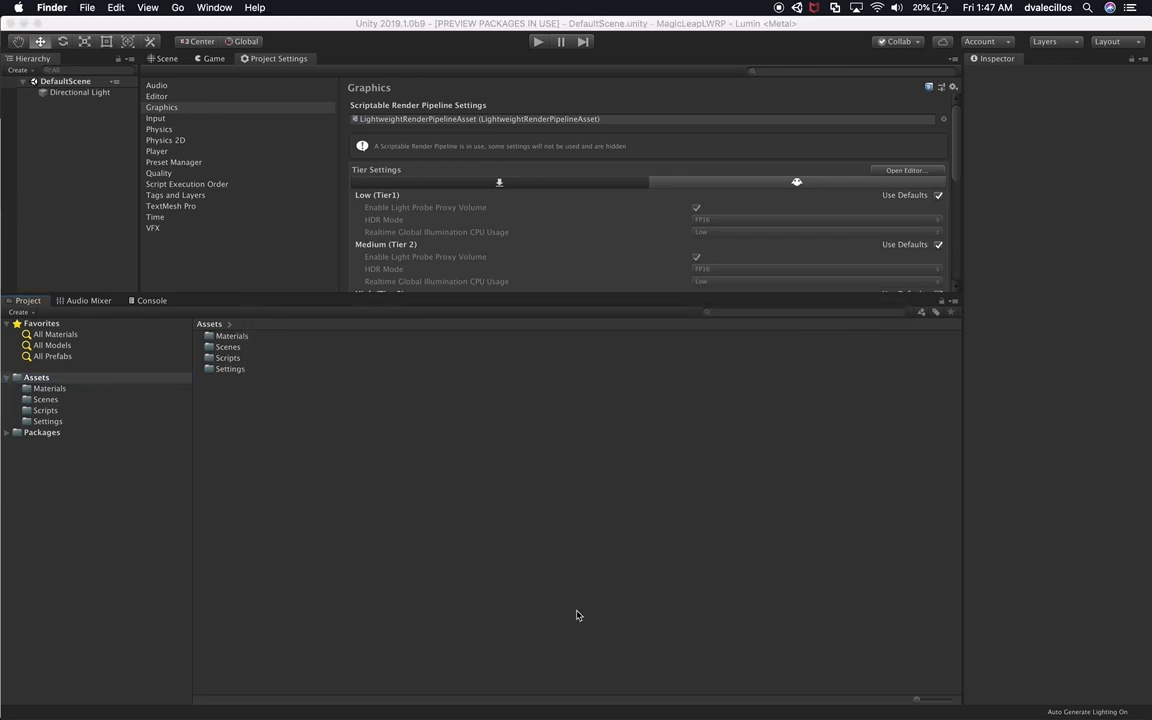
key(super+space)
text(packa)
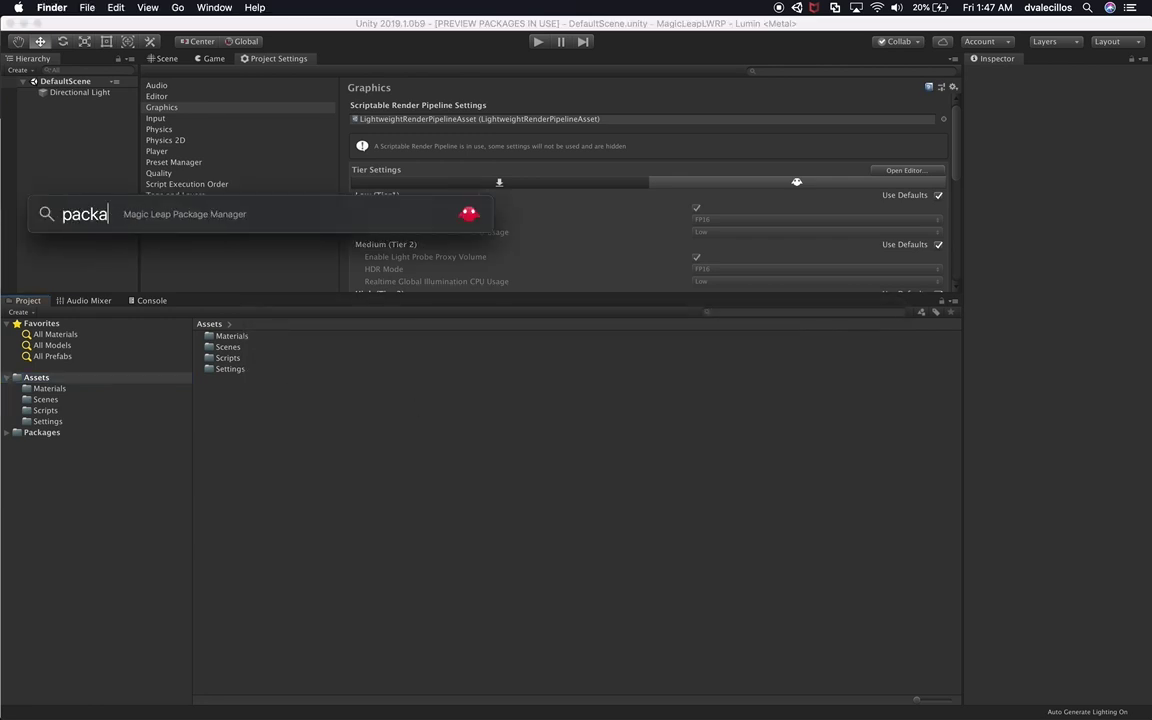
key(Return)
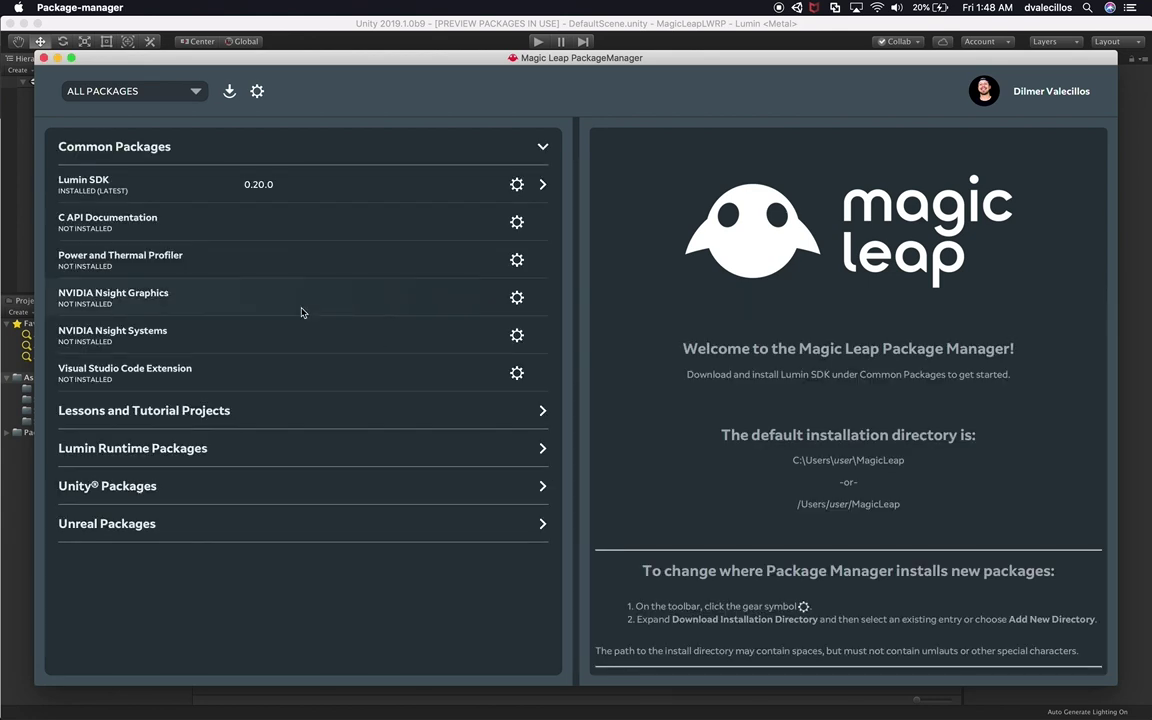
Step: Open the Magic Leap Unity Package 0.20.0 folder and launch its MagicLeap unitypackage
click(542, 185)
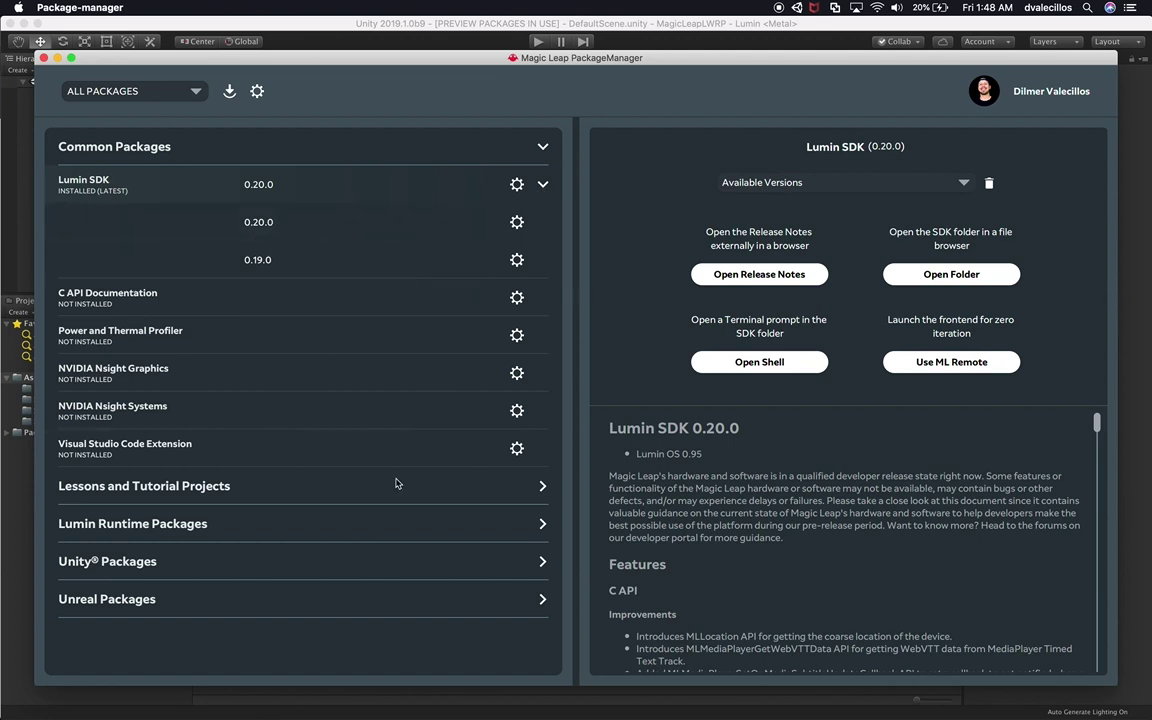
click(136, 562)
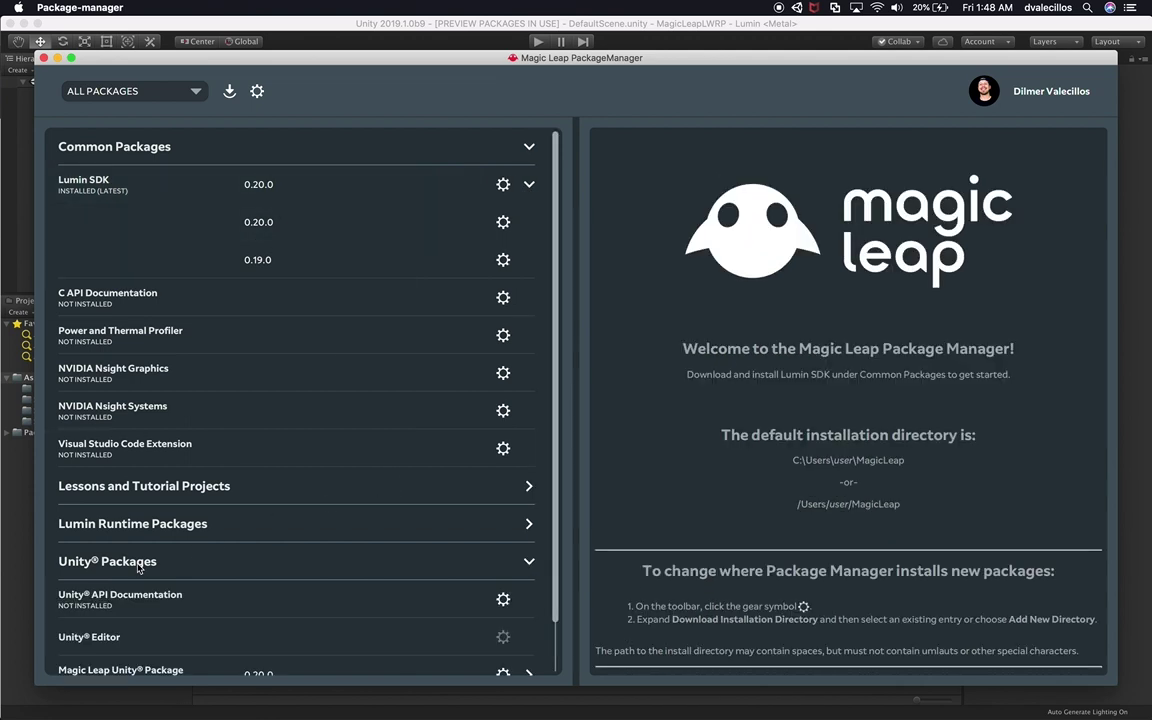
scroll(270, 597, down, 1)
scroll(270, 599, down, 2)
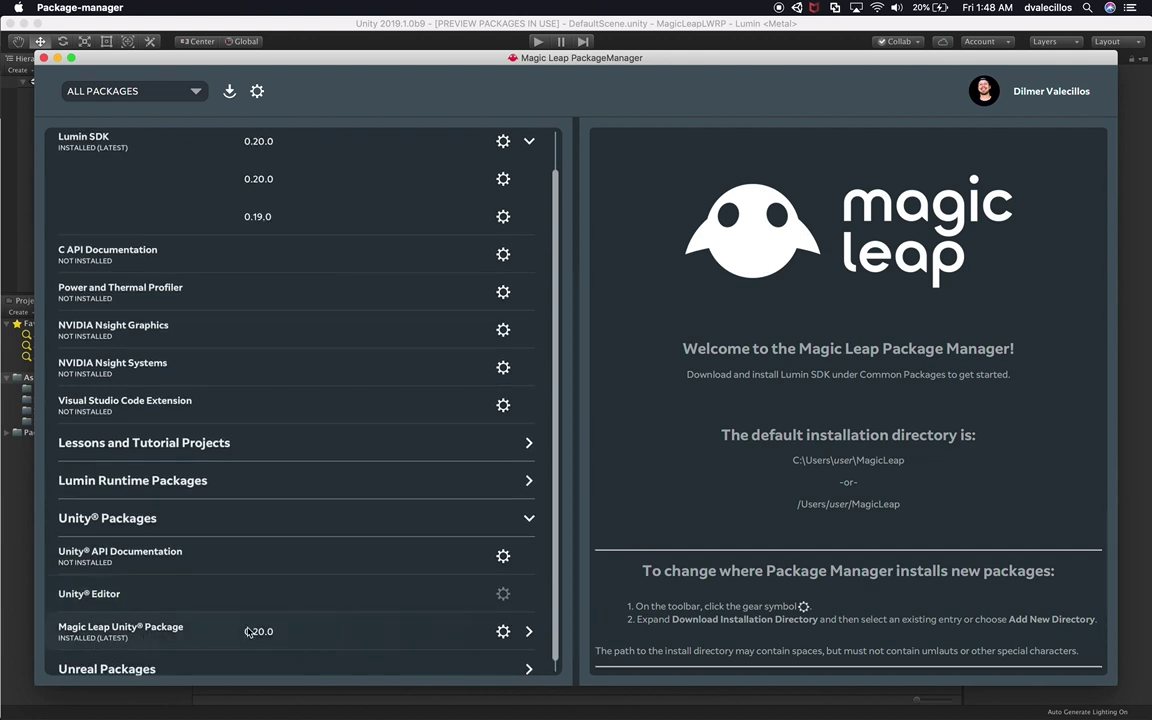
click(200, 632)
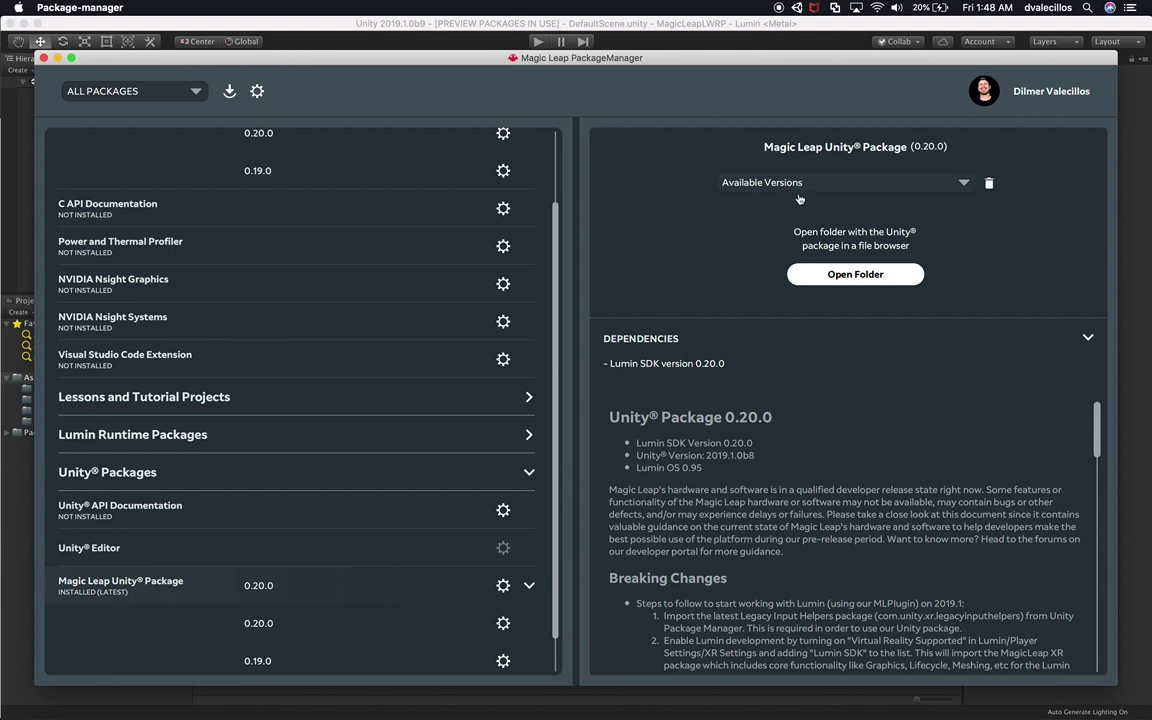
click(810, 276)
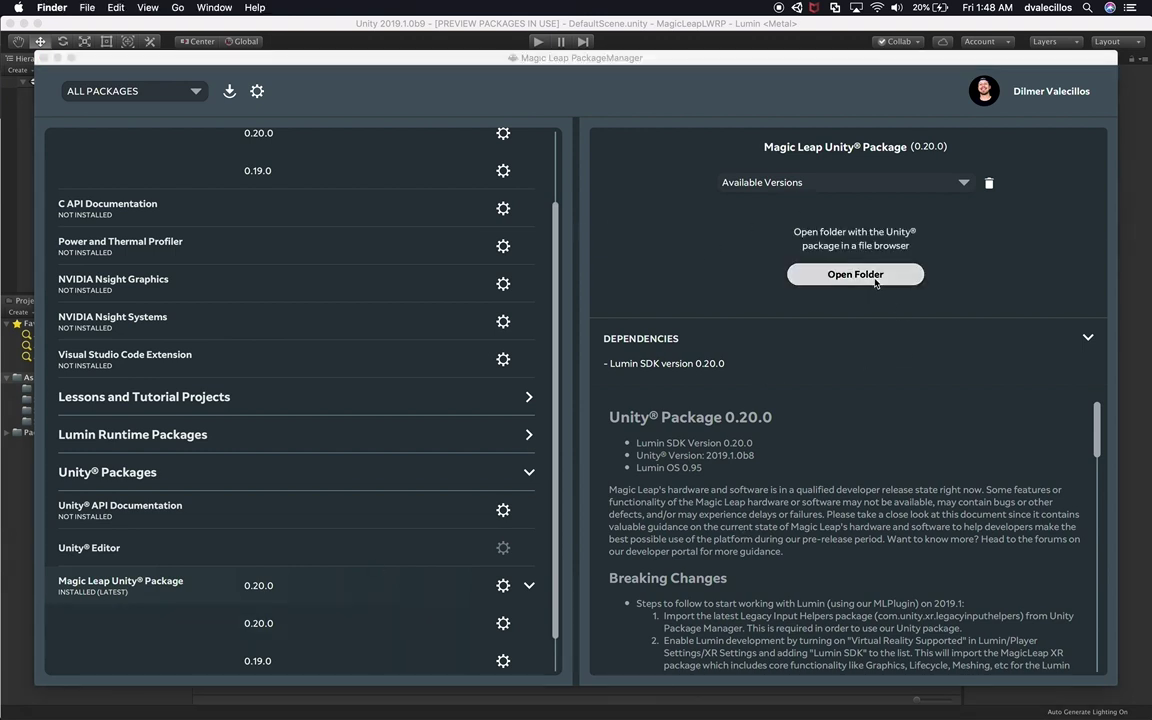
double_click(645, 220)
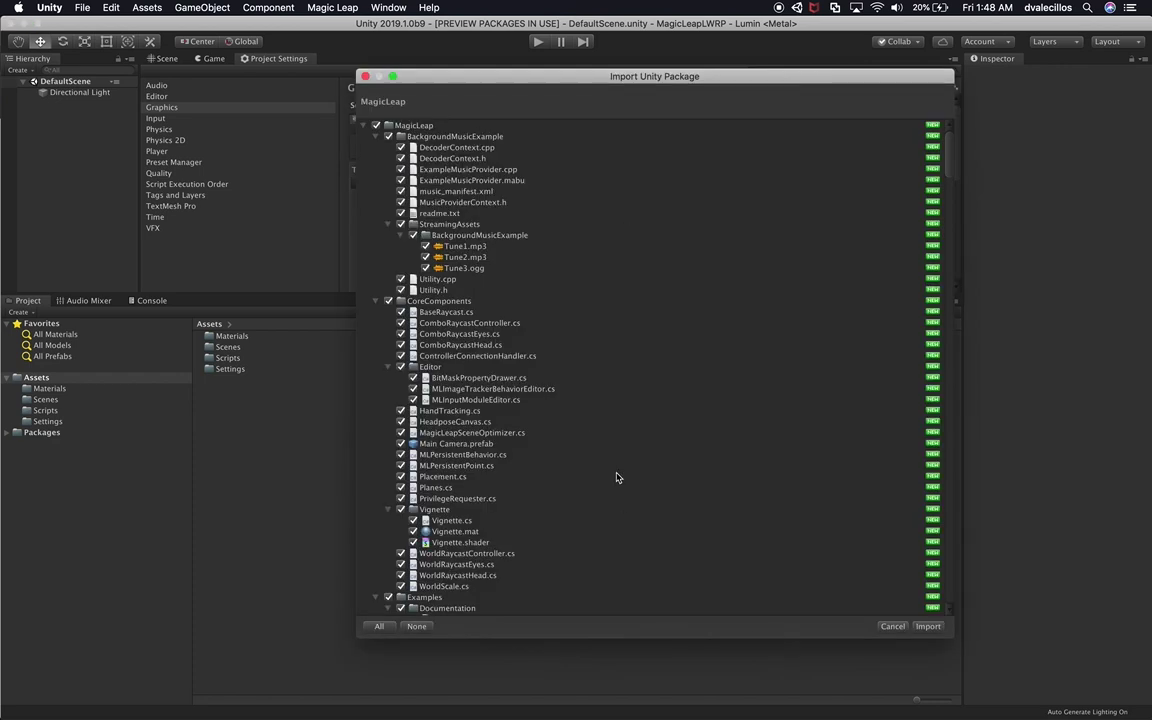
Step: Import every item of the MagicLeap unitypackage into the Unity project
click(928, 627)
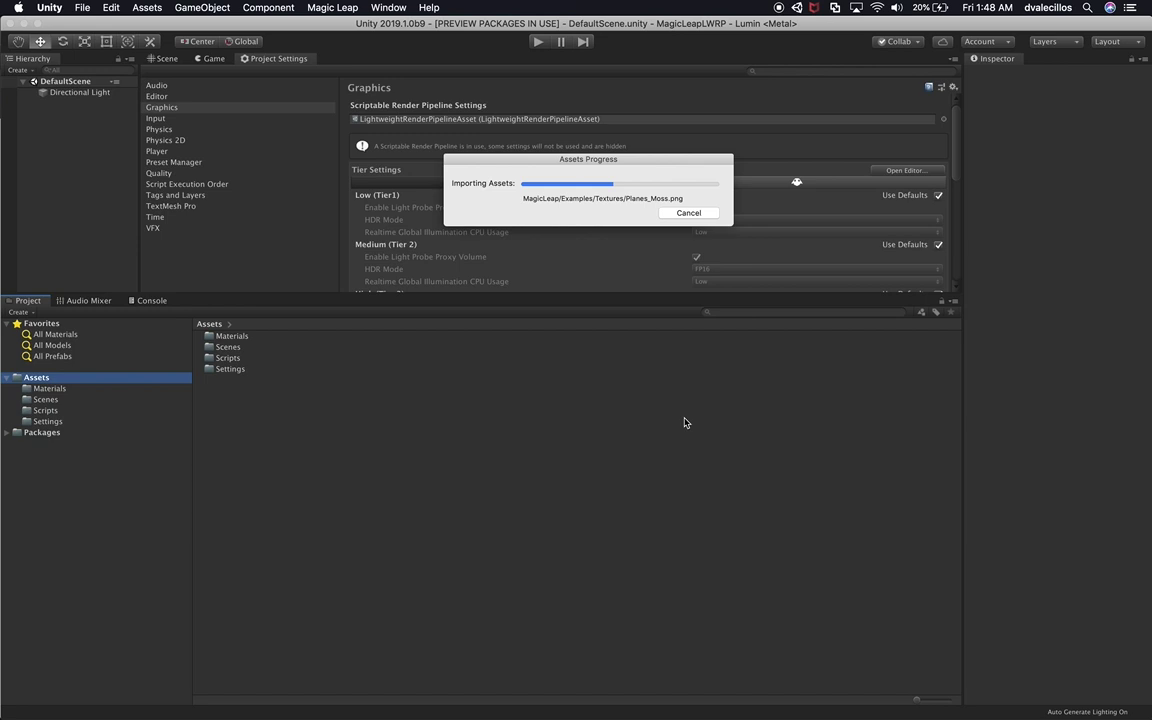
key(super+Tab)
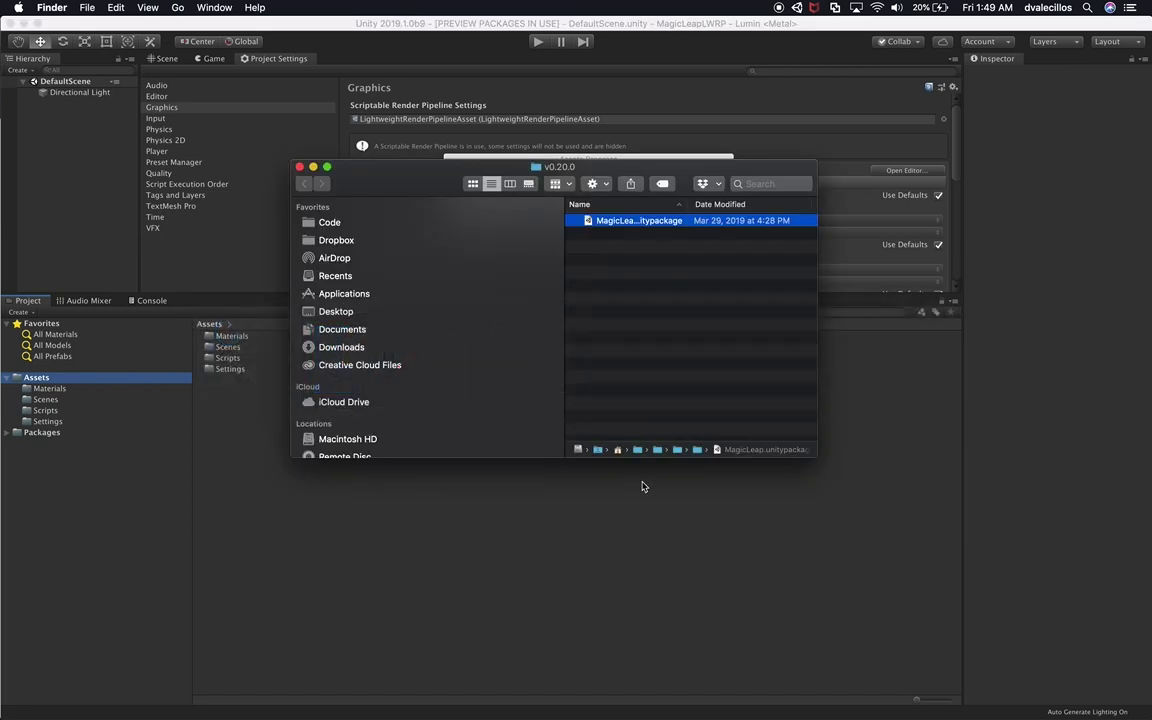
Step: In the enlarged Finder's Desktop folder, rename VFX.vfx to VFX_1.vfx
drag(820, 465, 977, 570)
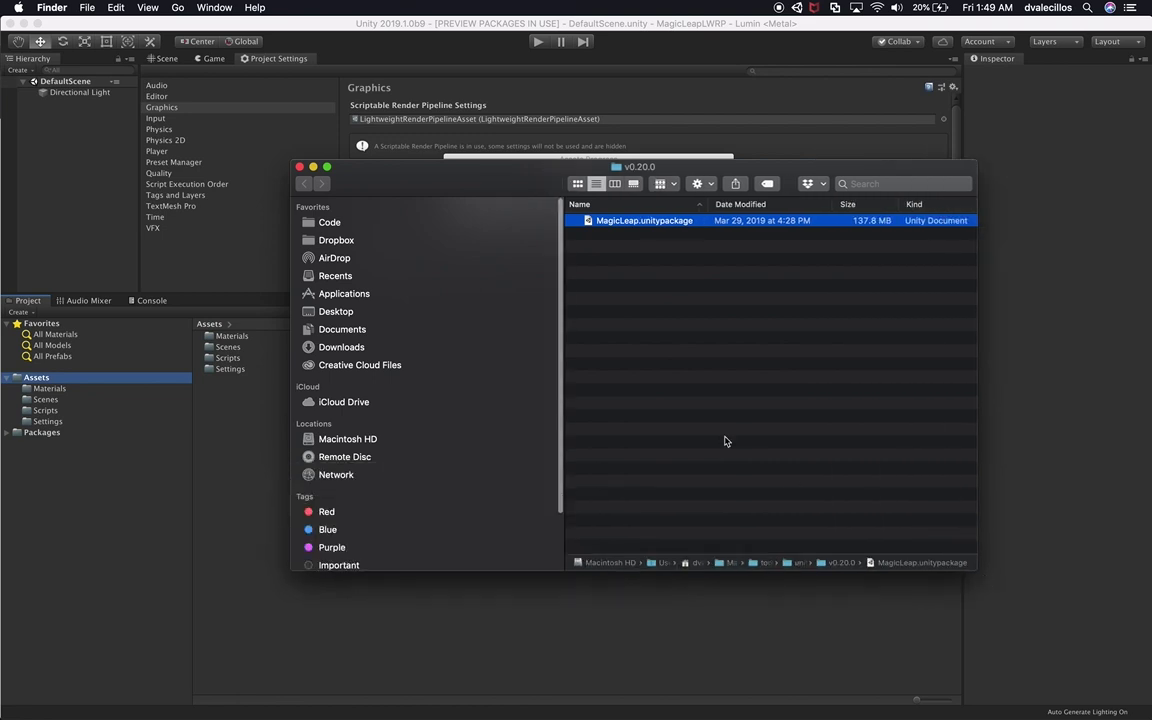
click(340, 311)
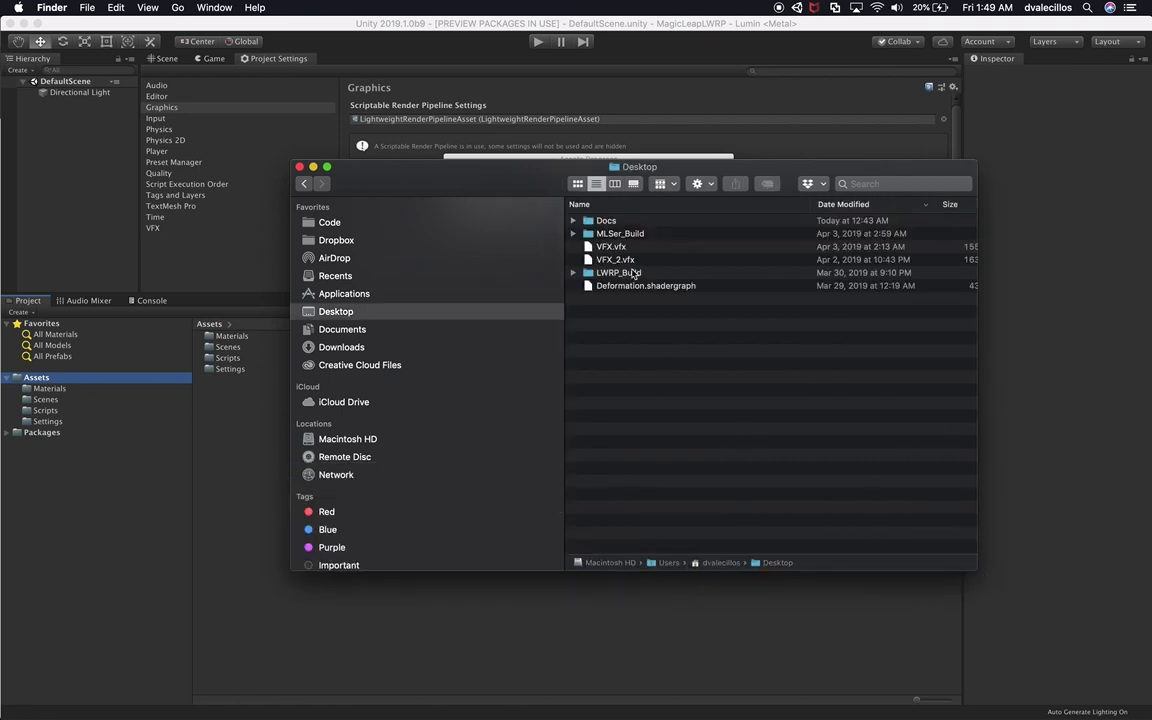
click(617, 247)
click(612, 247)
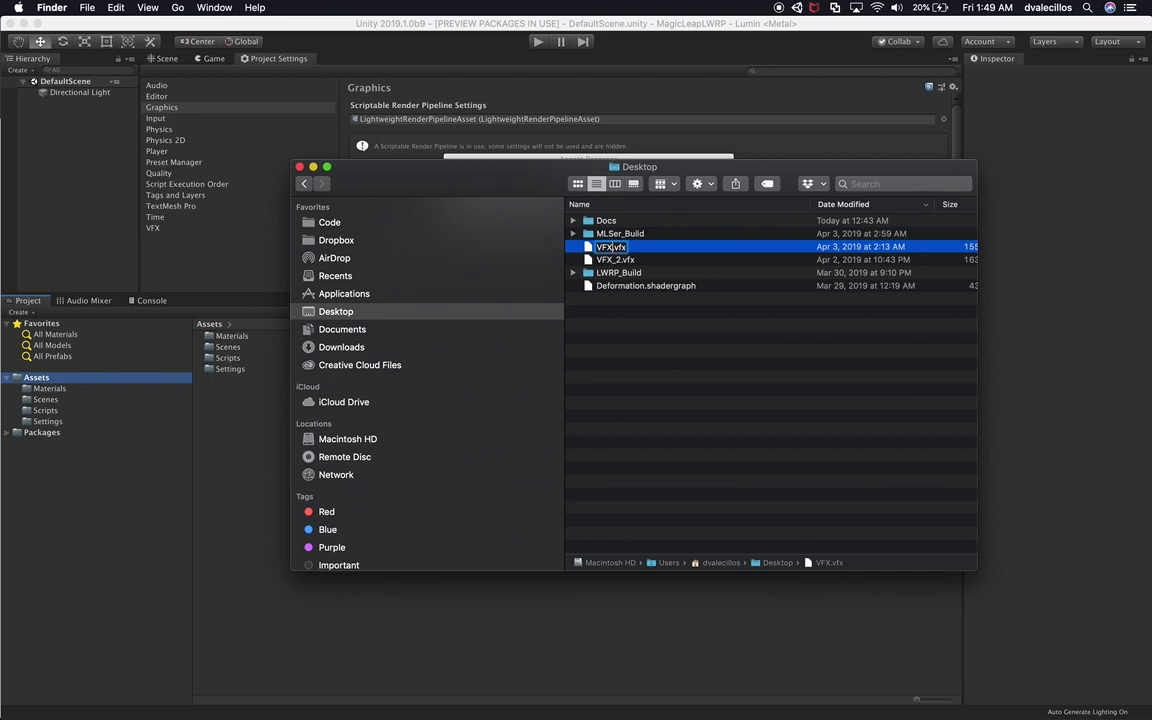
text(_1)
key(Return)
Step: Select Deformation.shadergraph and move Finder aside to watch Unity's import progress
click(625, 286)
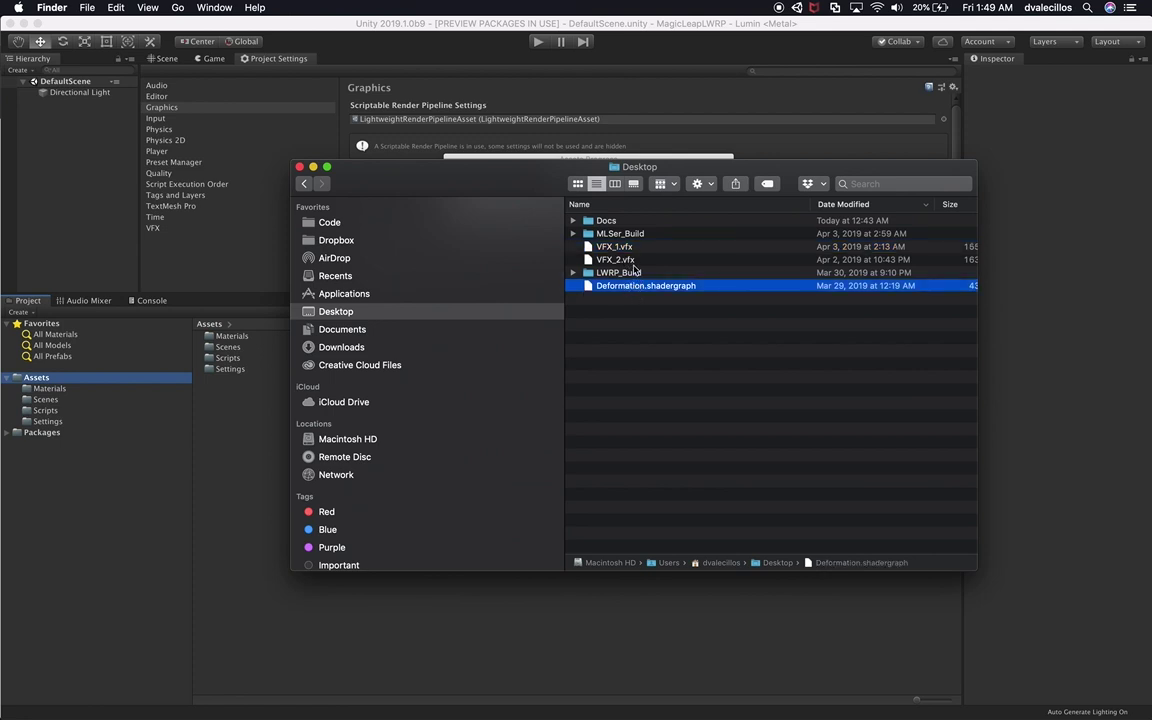
click(179, 460)
key(super+Tab)
drag(548, 183, 477, 267)
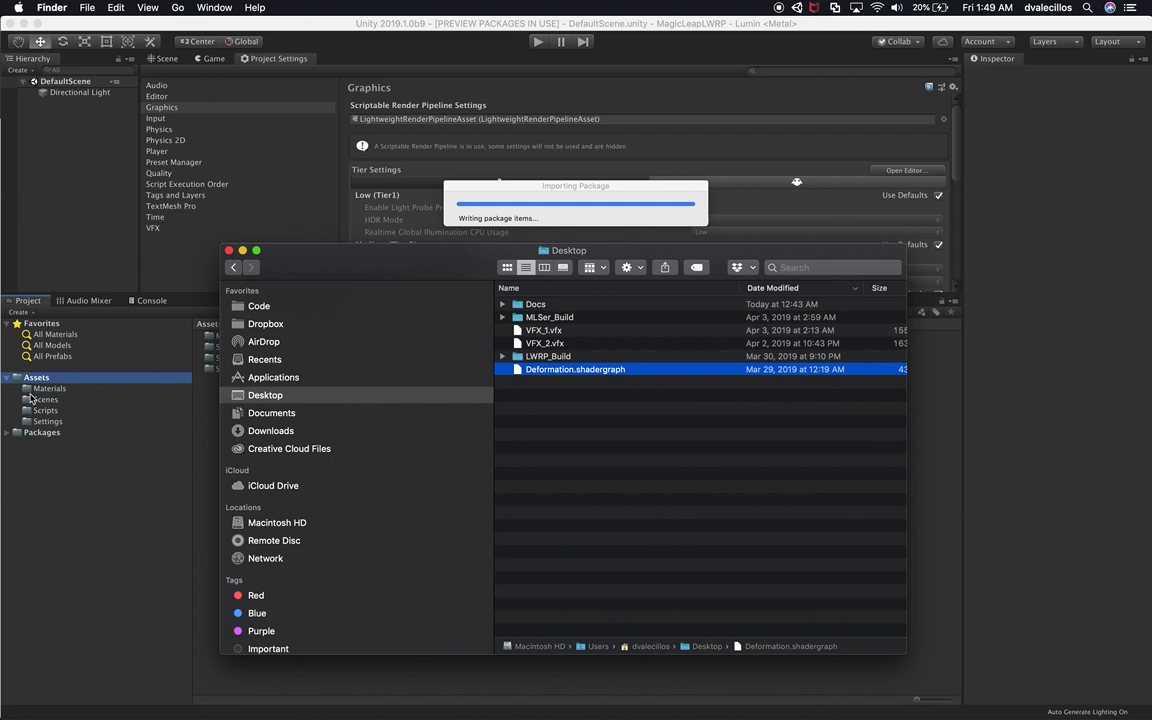
click(536, 207)
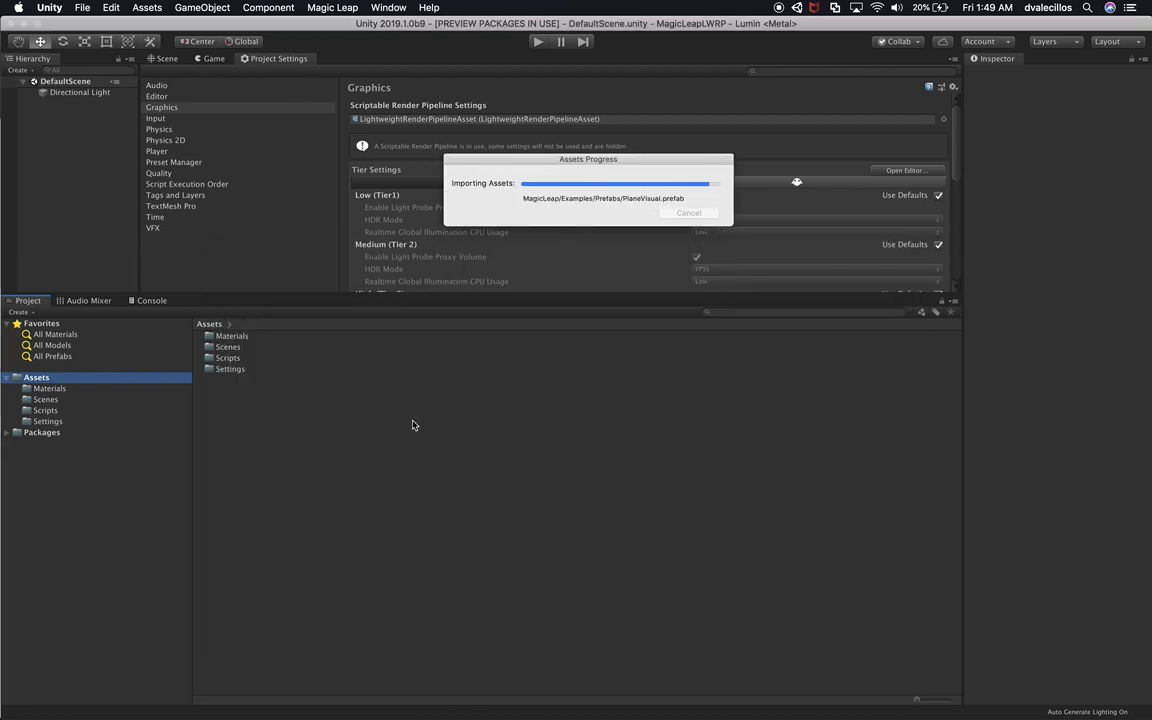
Step: Open the Placement scene from MagicLeap/Examples/Scenes and select its [CONTENT] object
click(52, 388)
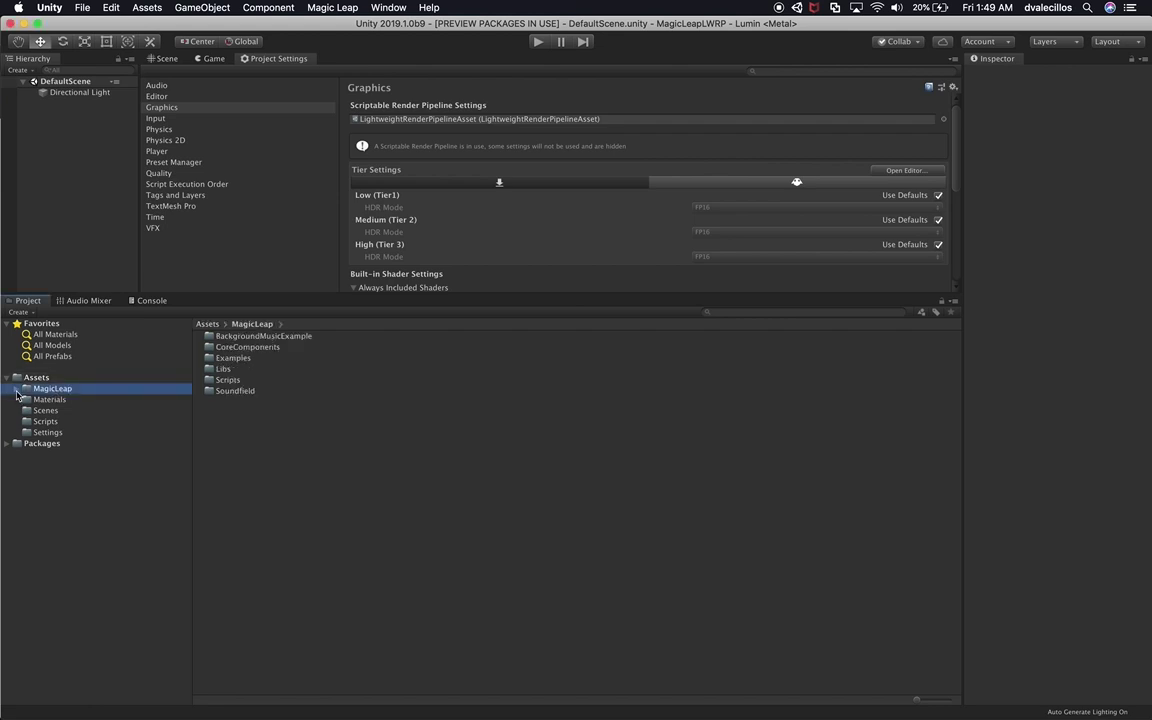
click(16, 388)
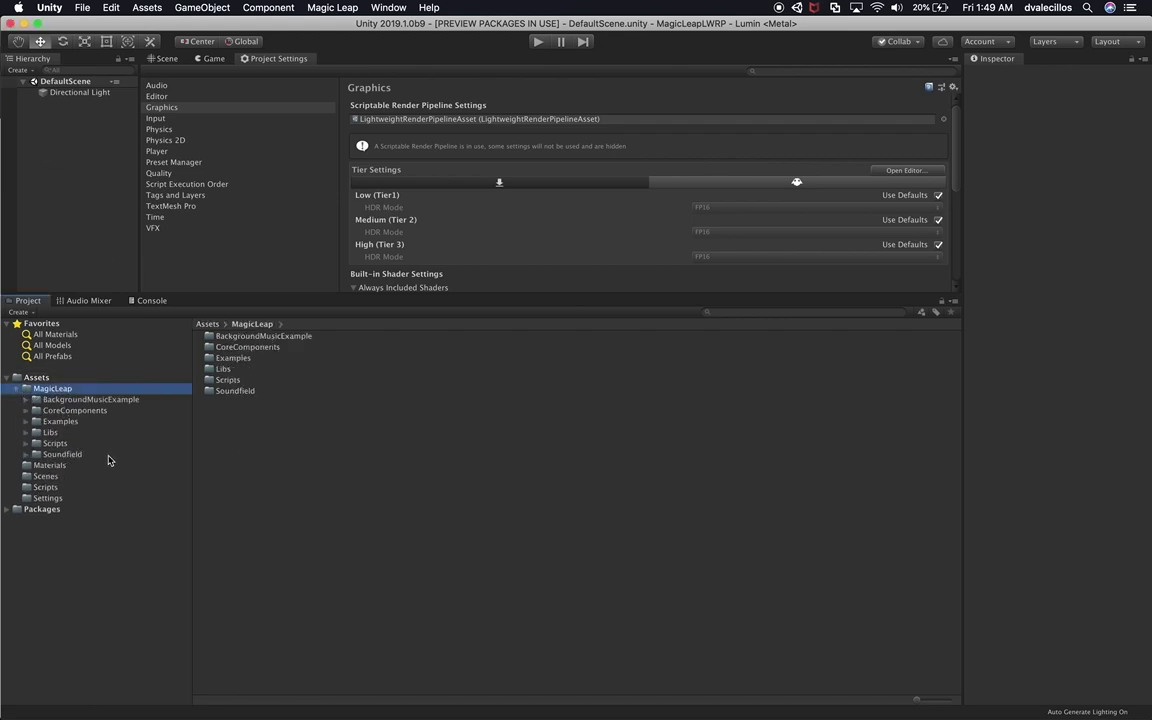
click(60, 422)
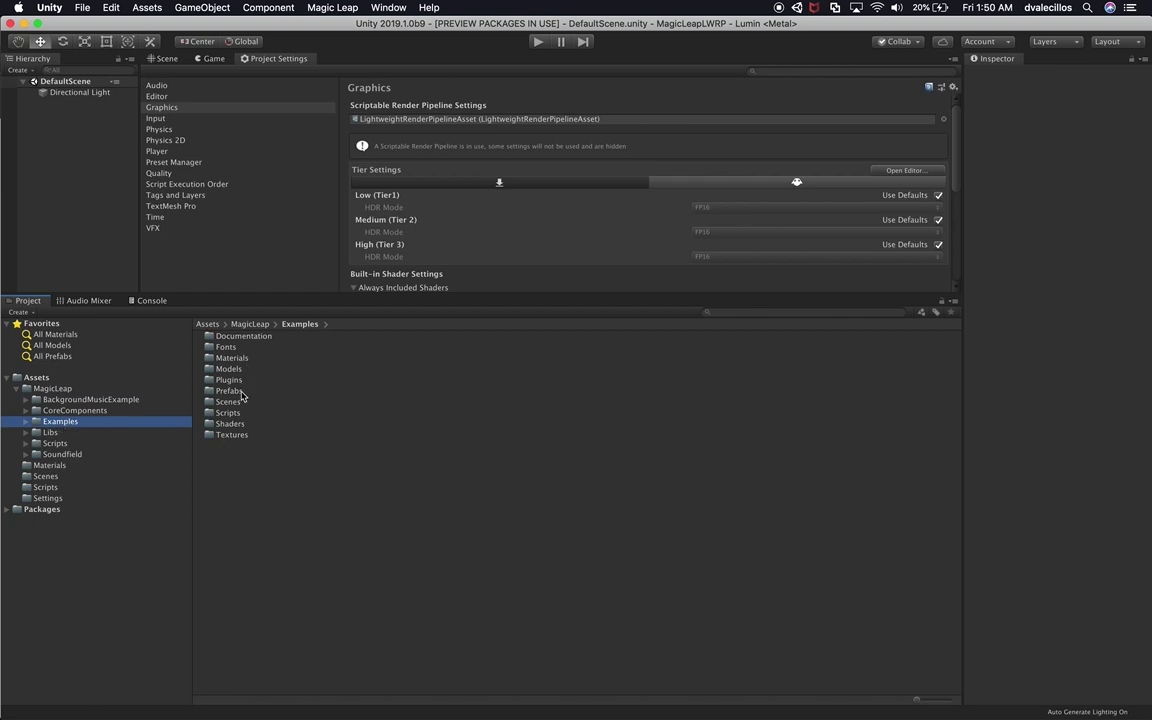
double_click(226, 401)
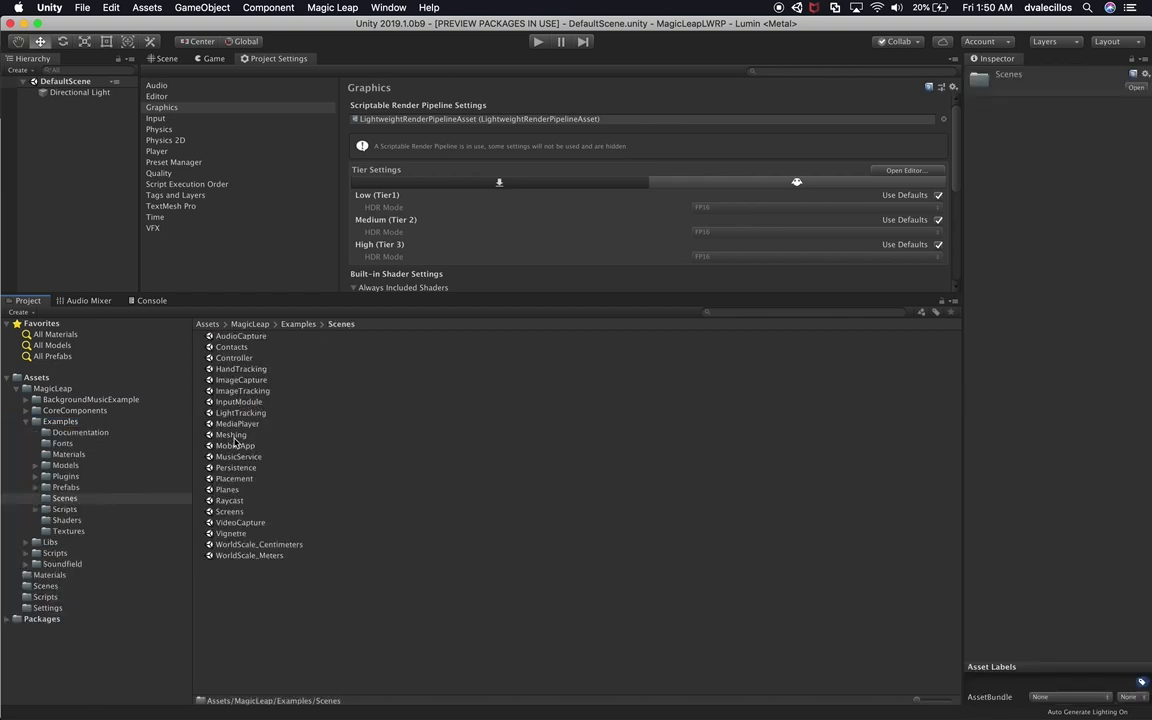
click(236, 435)
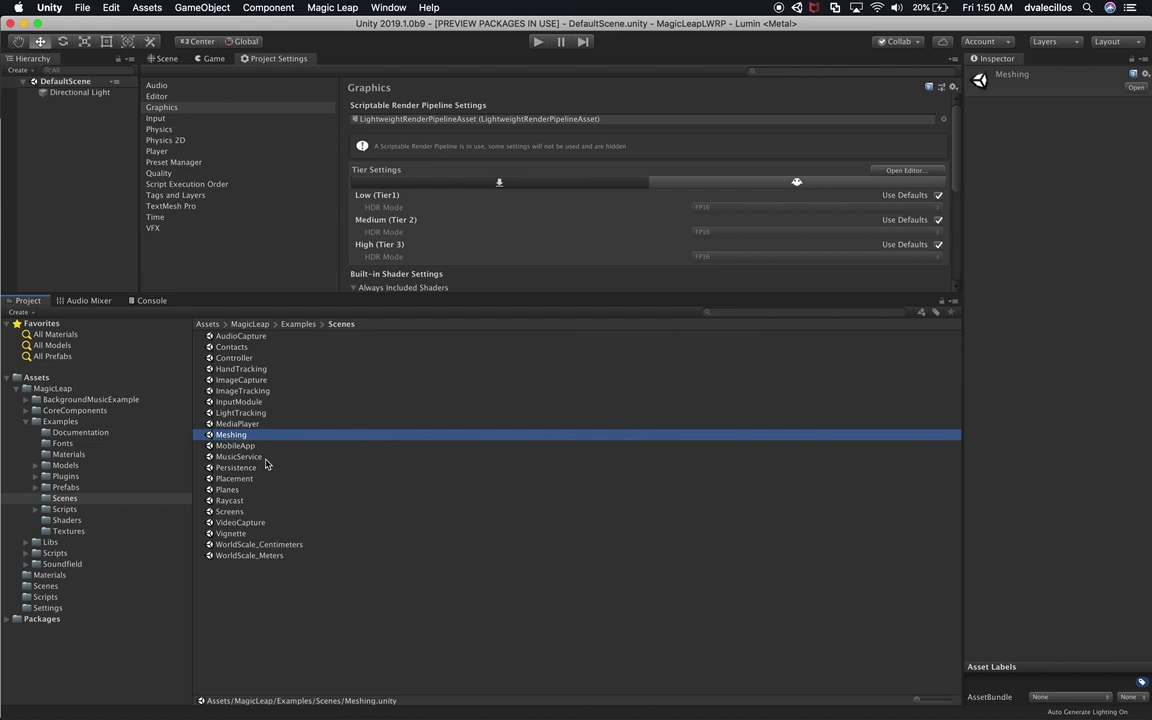
double_click(236, 479)
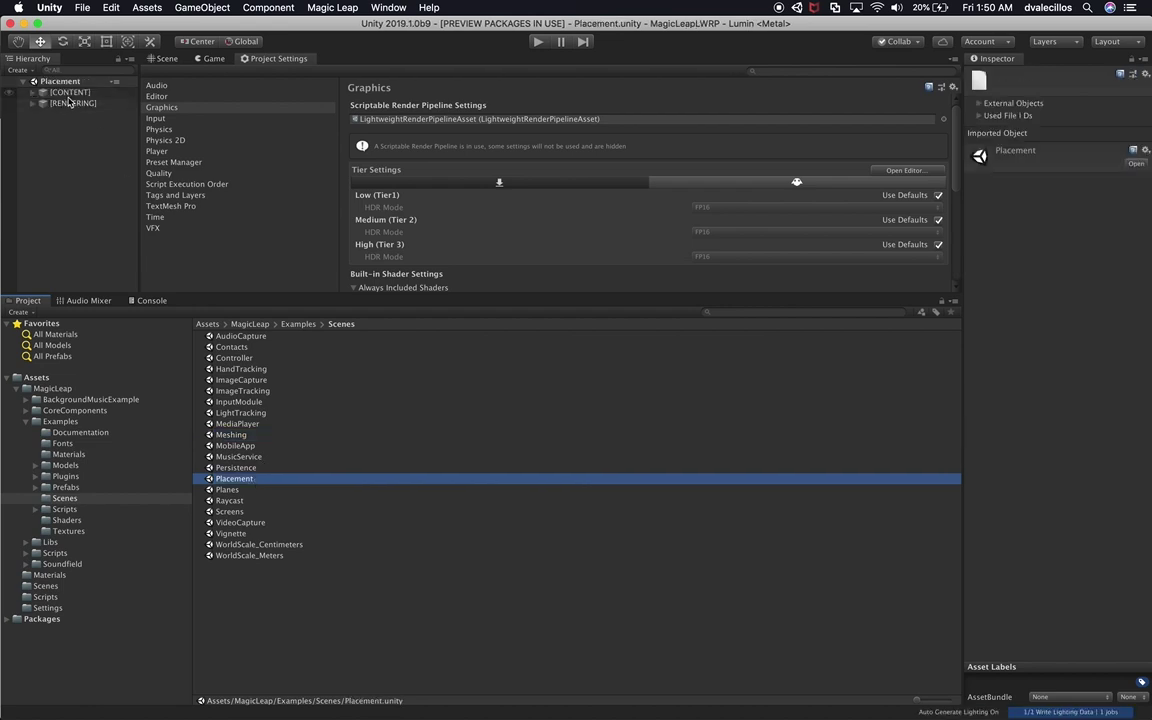
click(70, 95)
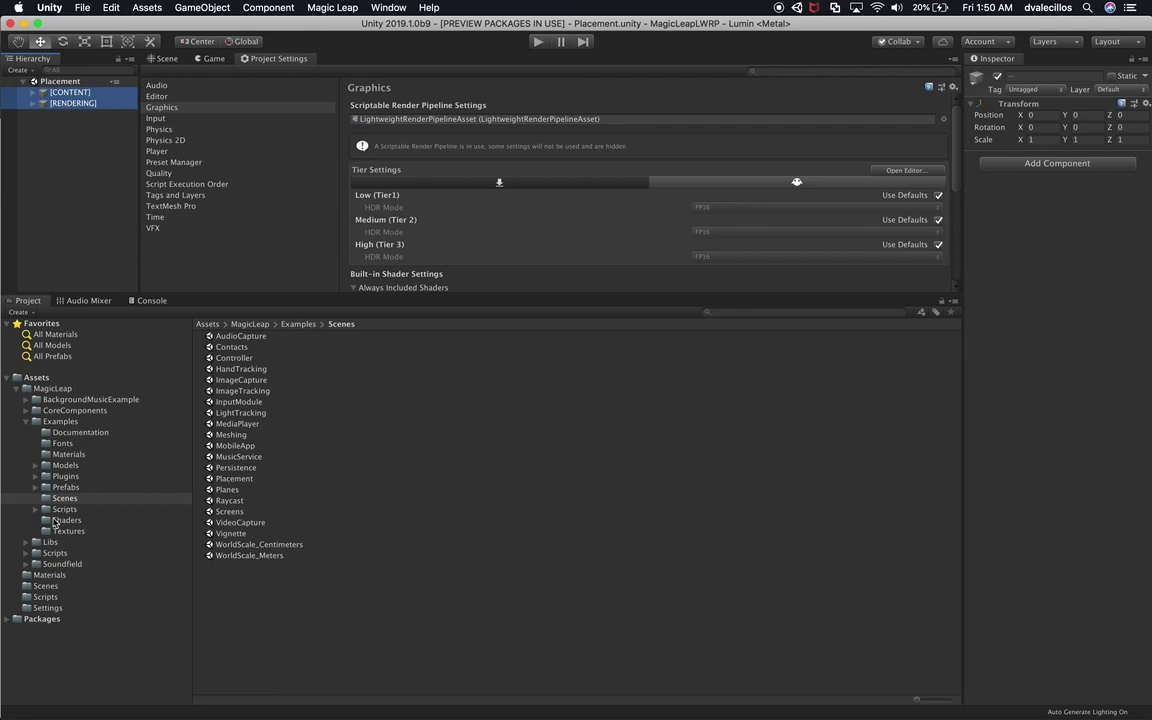
Step: Paste [CONTENT] and [RENDERING] into DefaultScene and delete the duplicate top-level Directional Light
click(45, 586)
double_click(239, 336)
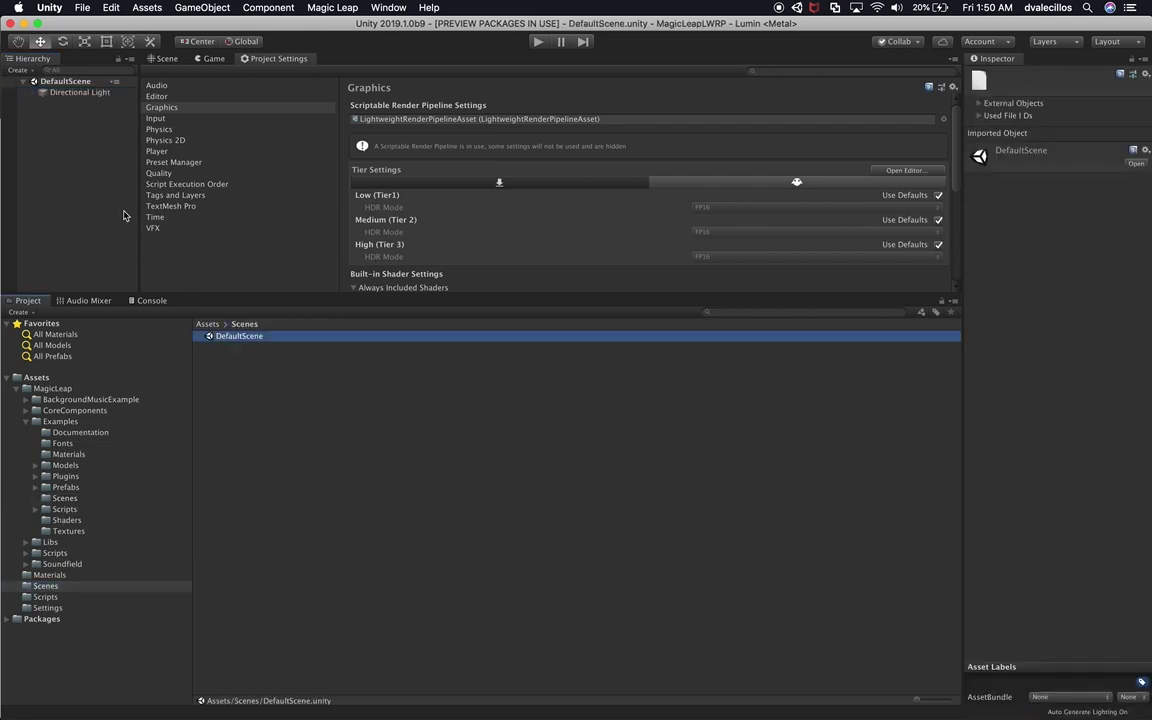
key(super+v)
click(57, 92)
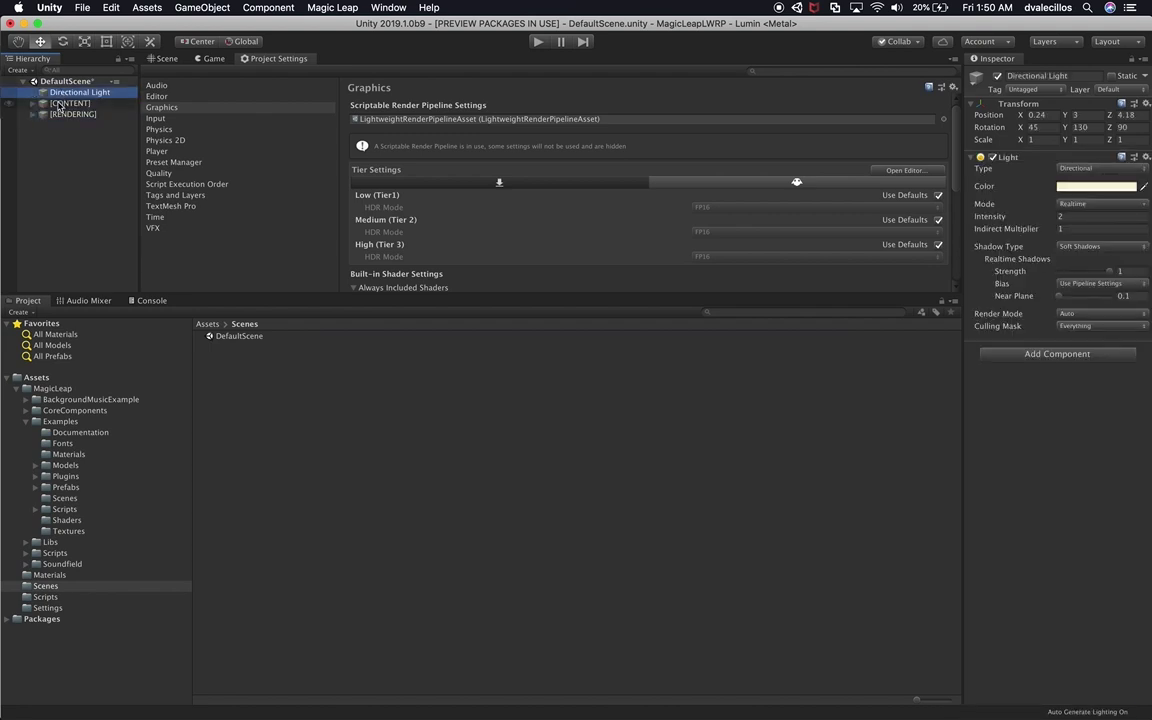
click(37, 116)
click(35, 116)
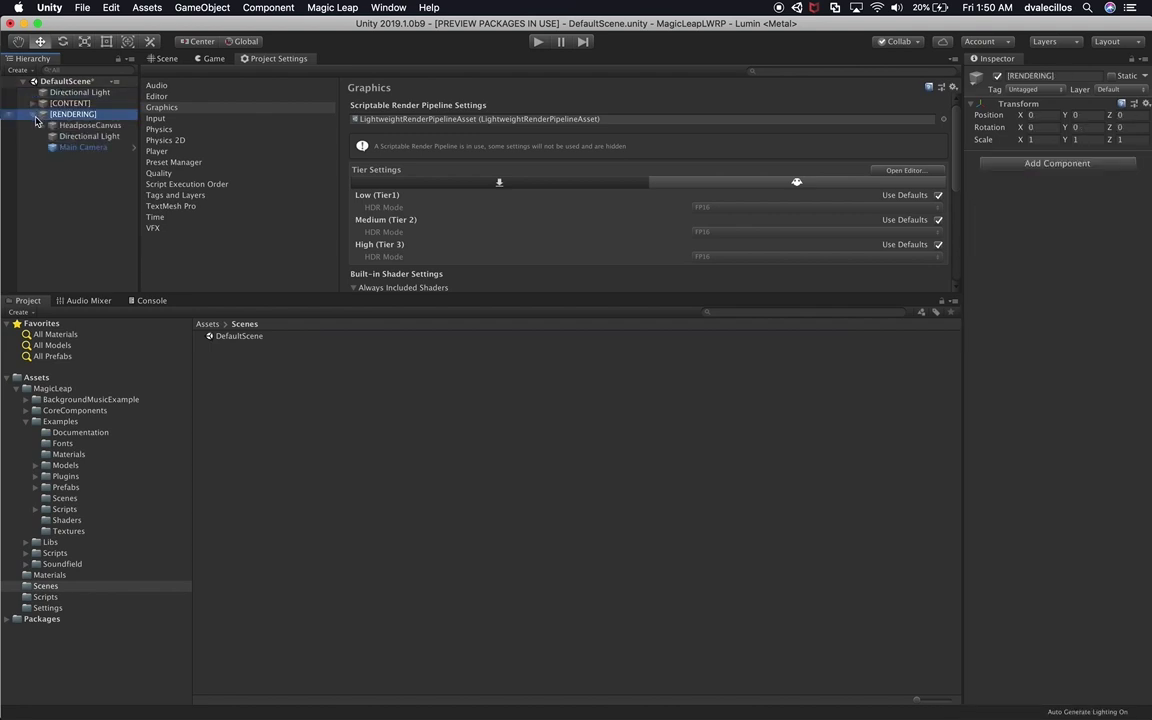
click(80, 93)
key(super+BackSpace)
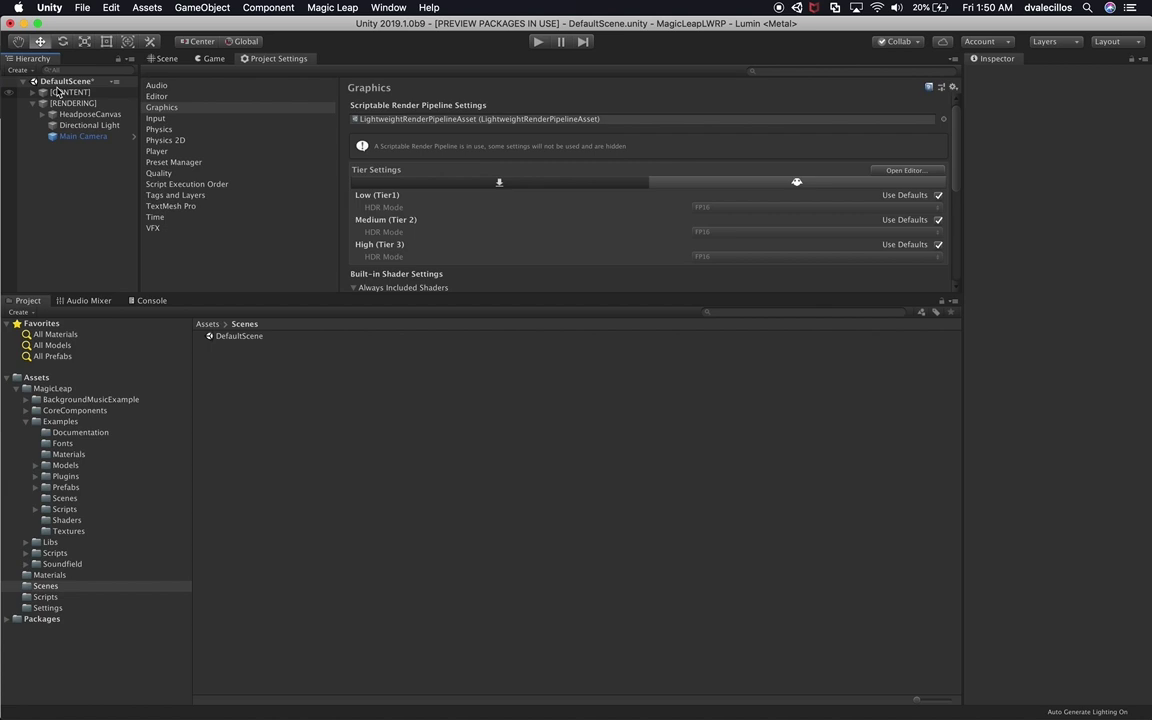
Step: Delete the Main Camera and HeadposeCanvas from the [RENDERING] group
click(75, 137)
click(77, 137)
key(super+BackSpace)
click(88, 114)
key(super+BackSpace)
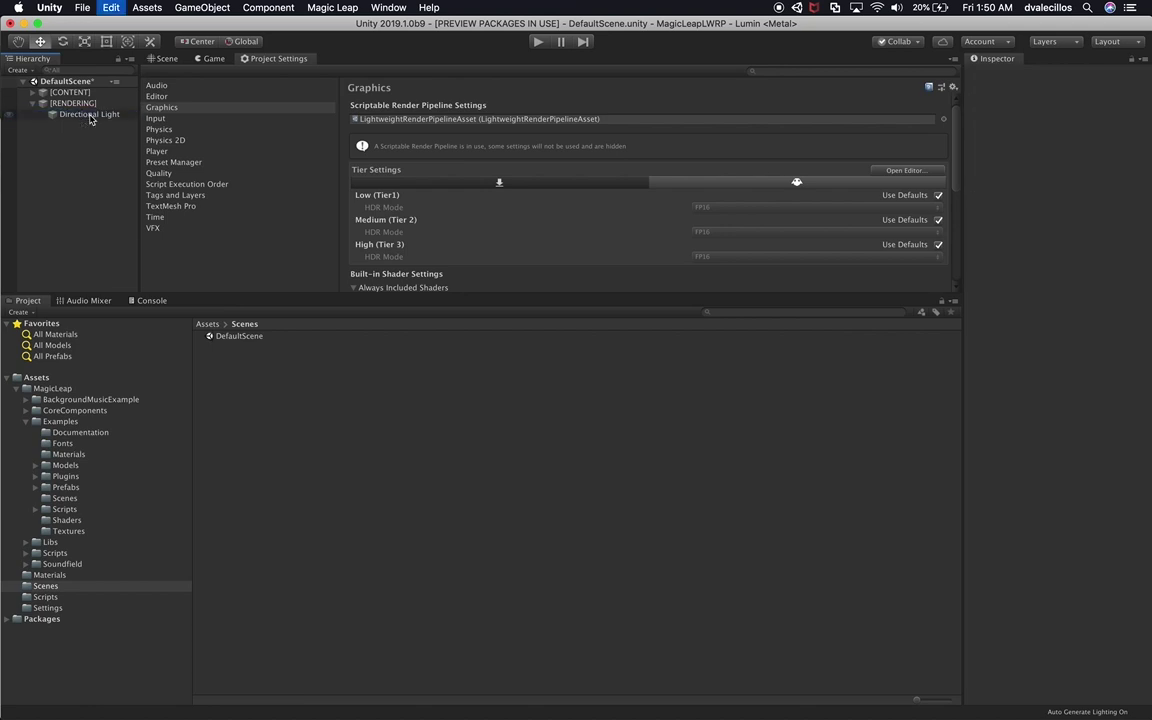
Step: Delete all four [CONTENT] children and check the remaining groups and Directional Light
click(36, 92)
click(41, 92)
click(80, 103)
shift+click(70, 136)
key(super+BackSpace)
click(64, 92)
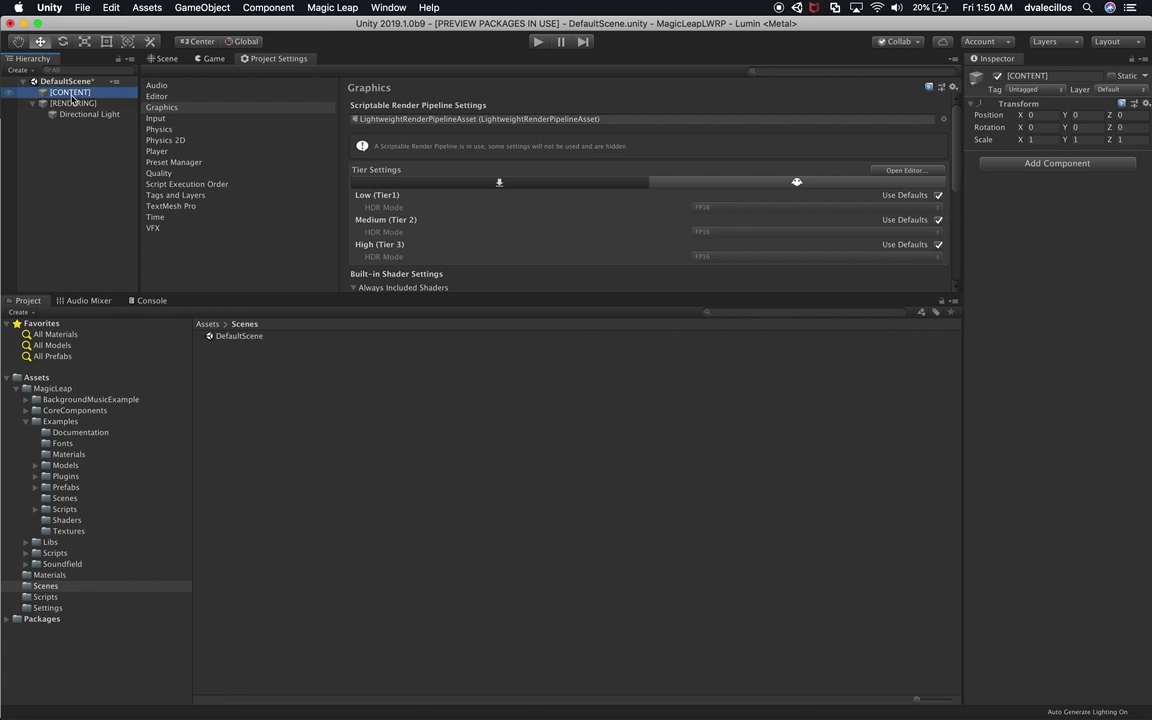
click(71, 104)
click(70, 115)
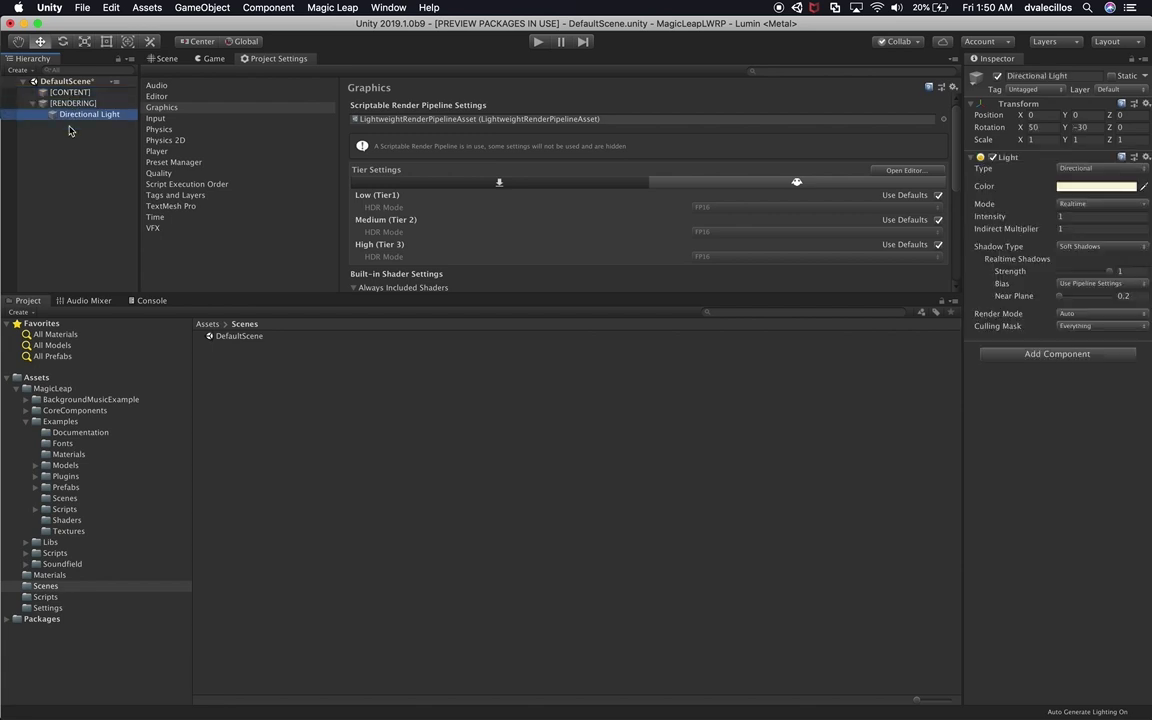
click(36, 378)
click(732, 314)
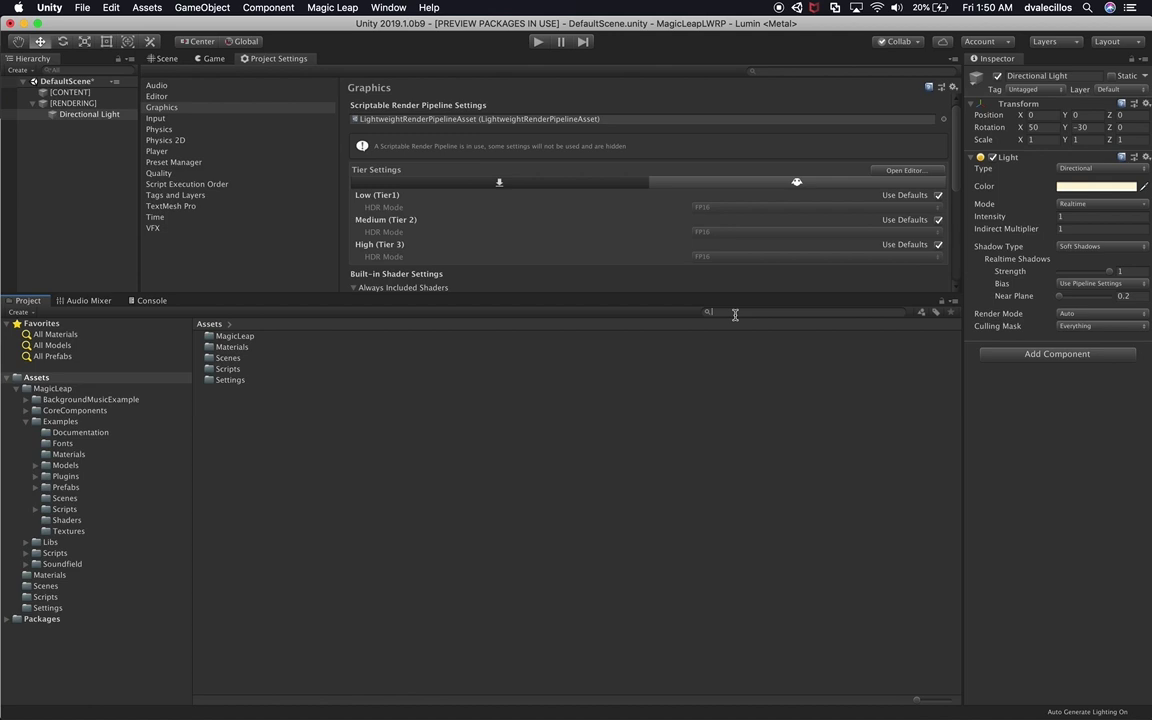
Step: Drag the Magic Leap Main Camera prefab under [RENDERING] in DefaultScene and review its components
drag(240, 336, 113, 115)
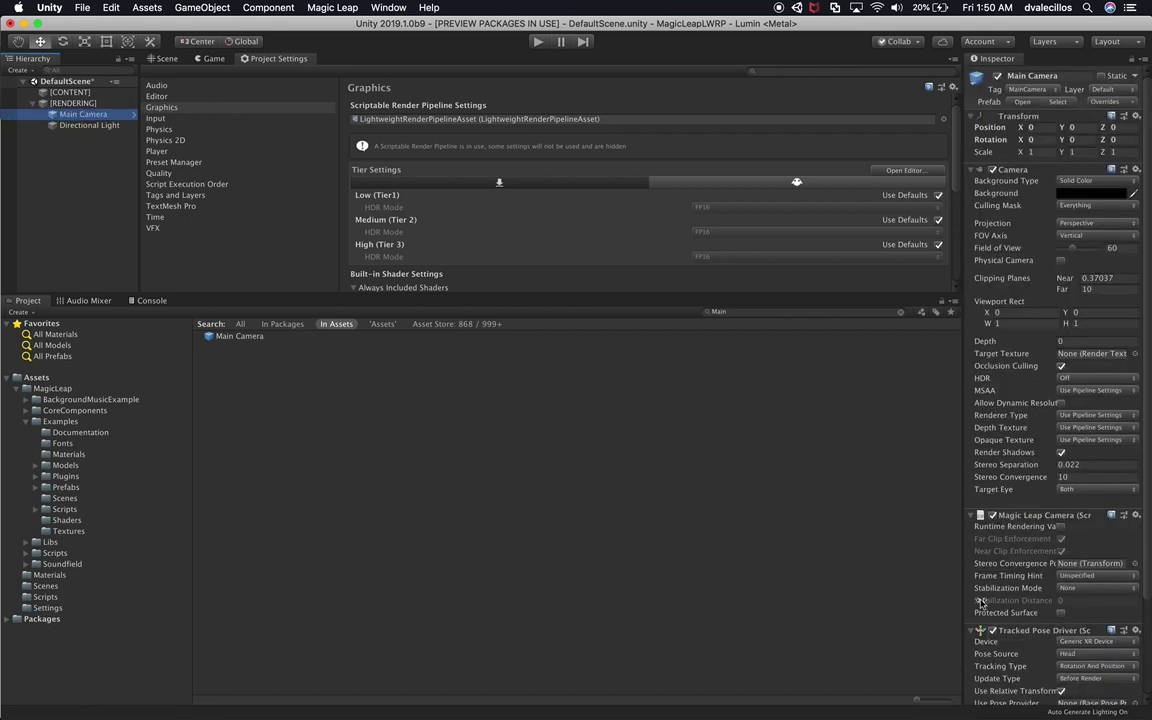
scroll(985, 612, down, 1)
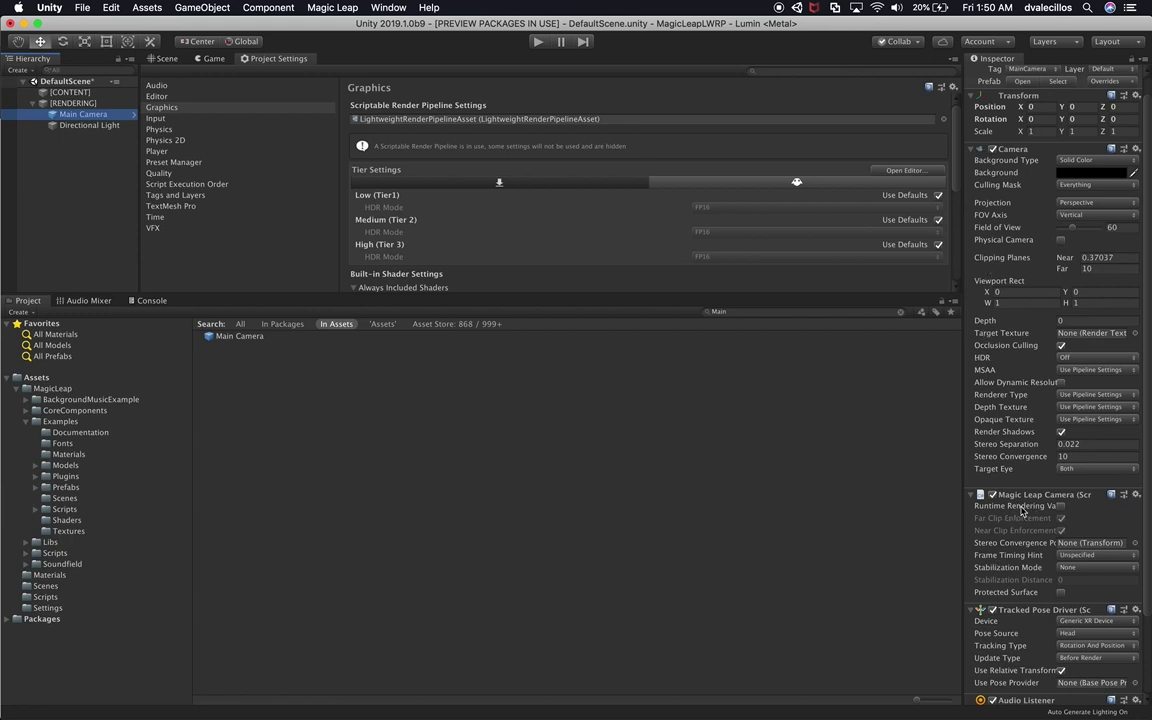
scroll(1028, 407, down, 4)
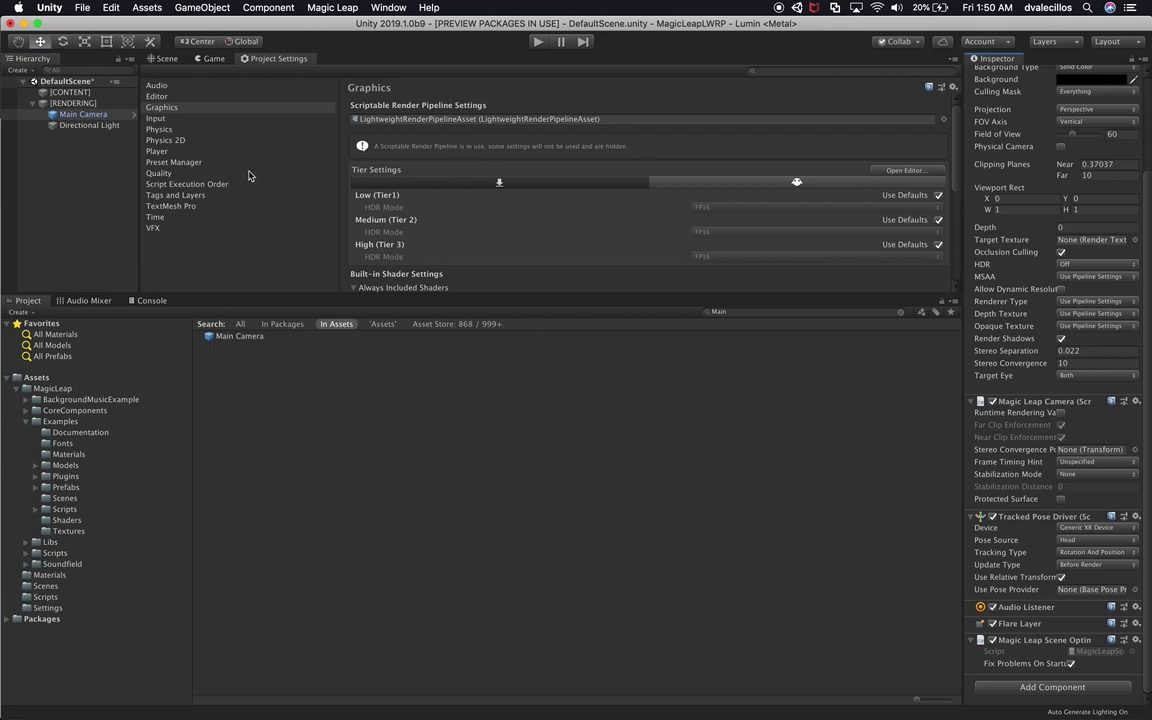
click(69, 146)
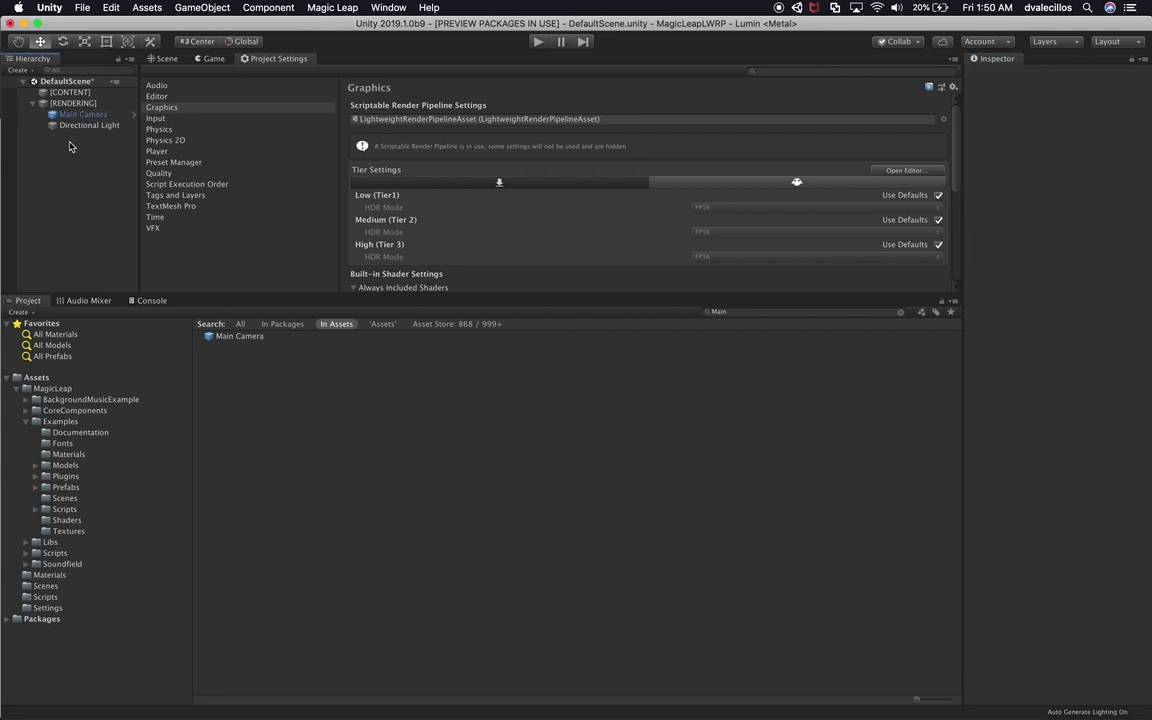
Step: Close the Project Settings tab and give the Scene view more room
right_click(270, 66)
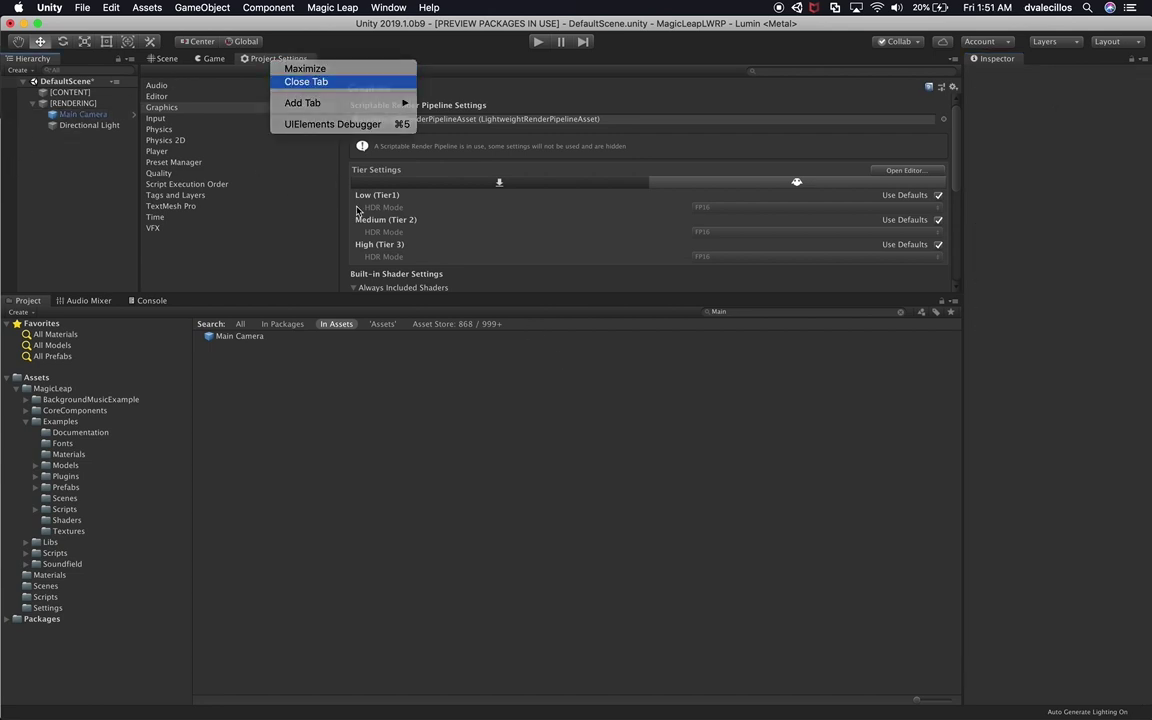
key(Return)
drag(481, 295, 458, 518)
Step: Move the Directional Light up along Y so it sits above the Main Camera
click(86, 116)
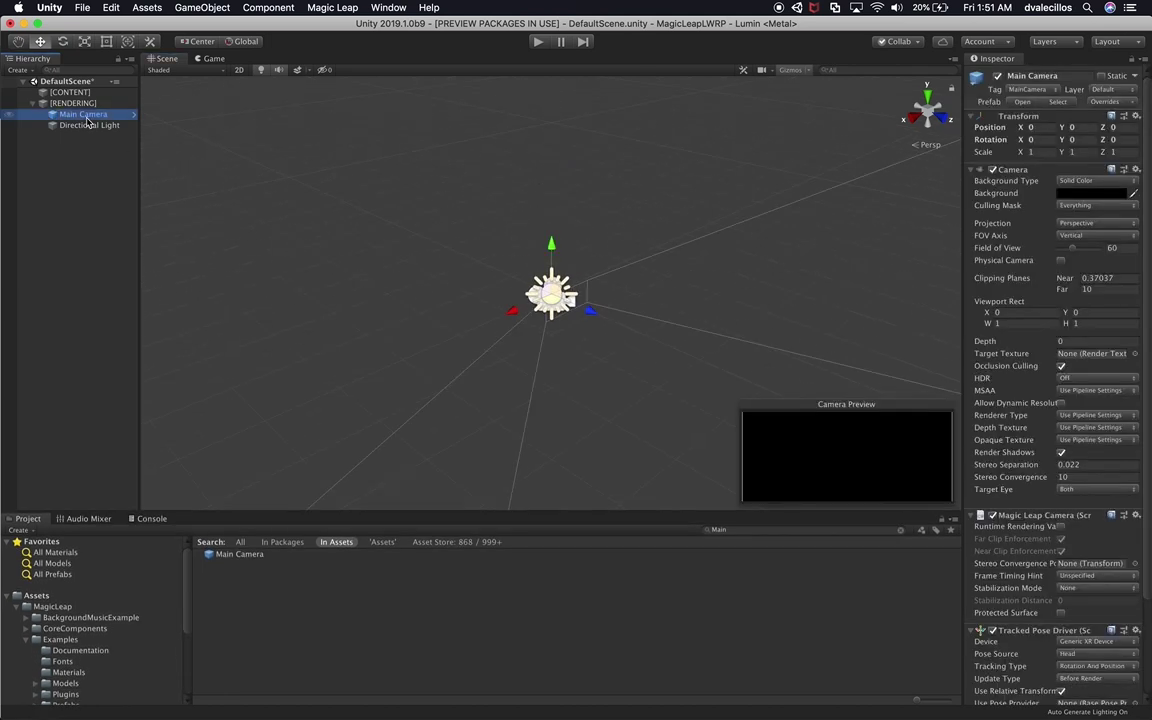
alt+drag(586, 331, 427, 314)
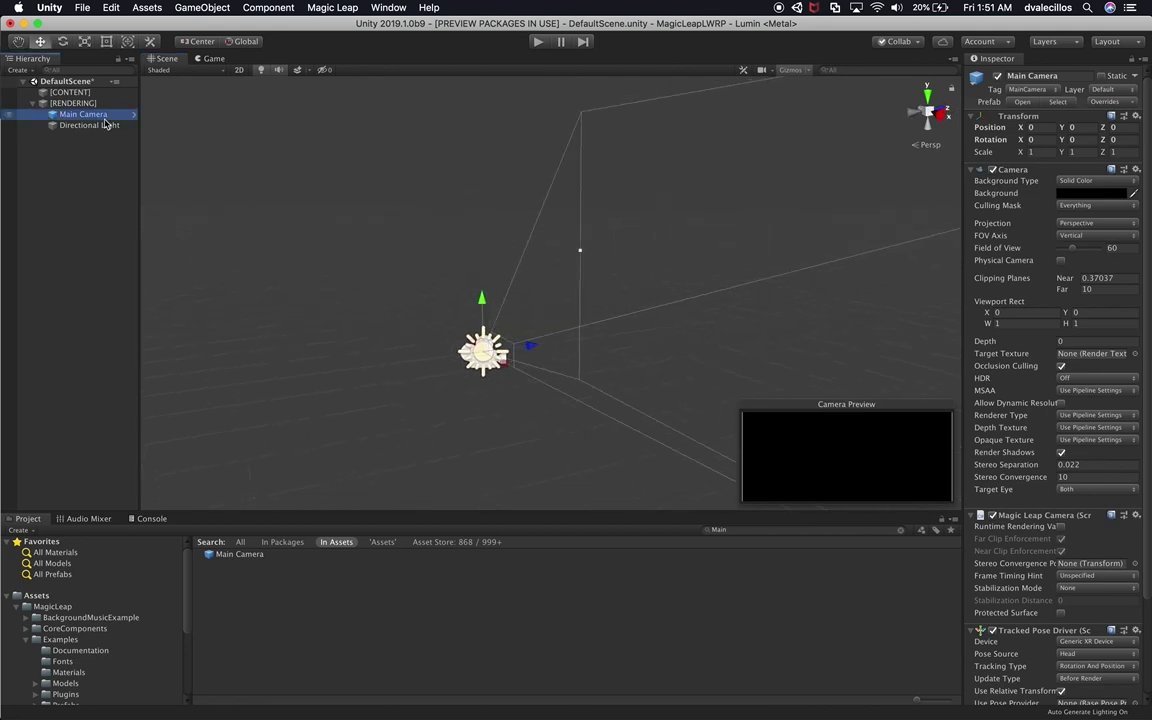
click(89, 125)
drag(480, 297, 437, 135)
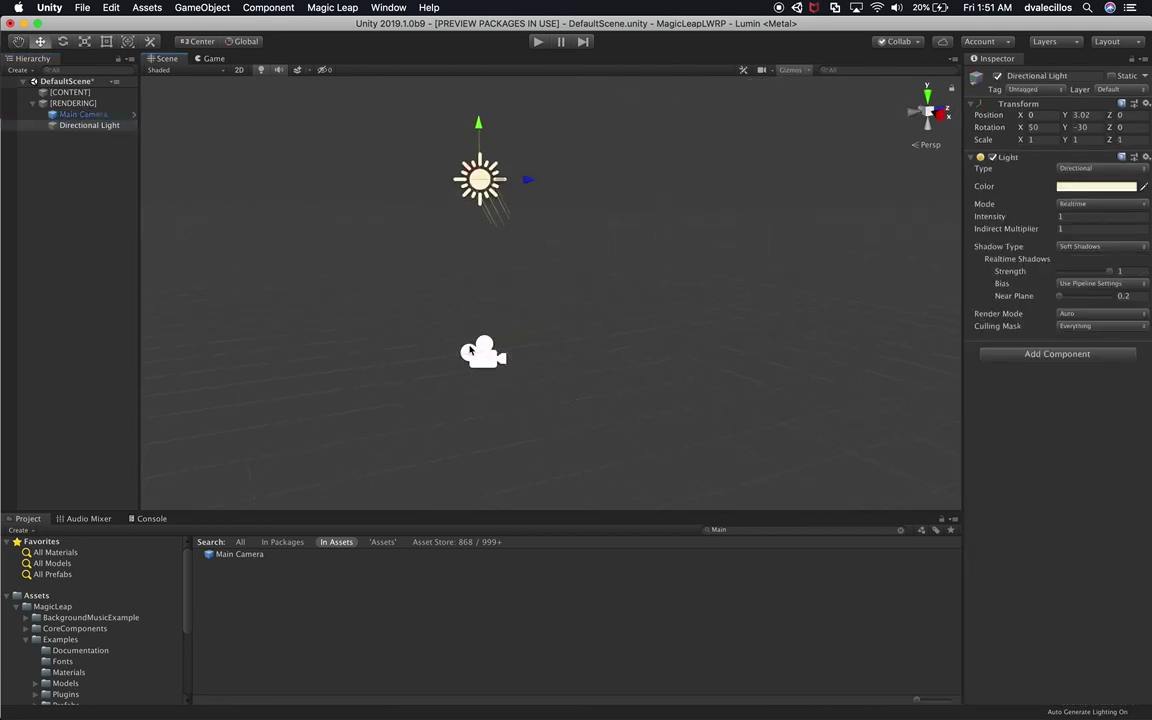
click(426, 316)
alt+drag(426, 316, 437, 342)
Step: Enlarge the project browser, collapse the Examples folder and select the top-level Assets folder
drag(258, 508, 250, 440)
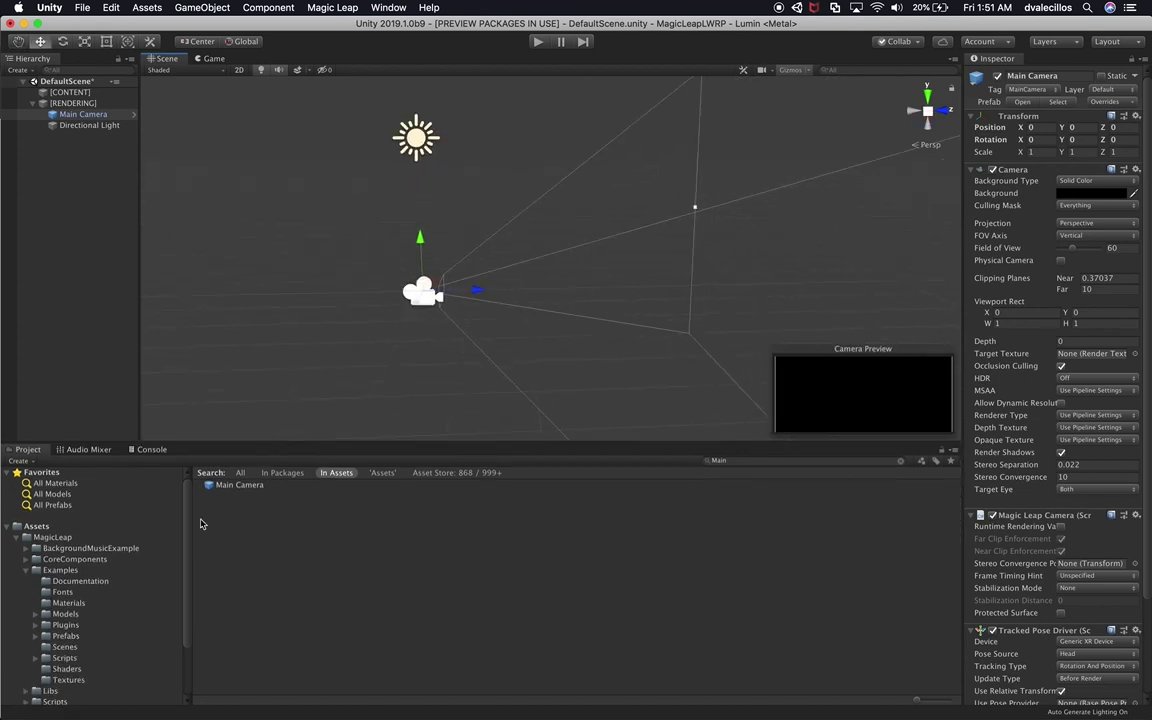
click(31, 571)
click(40, 527)
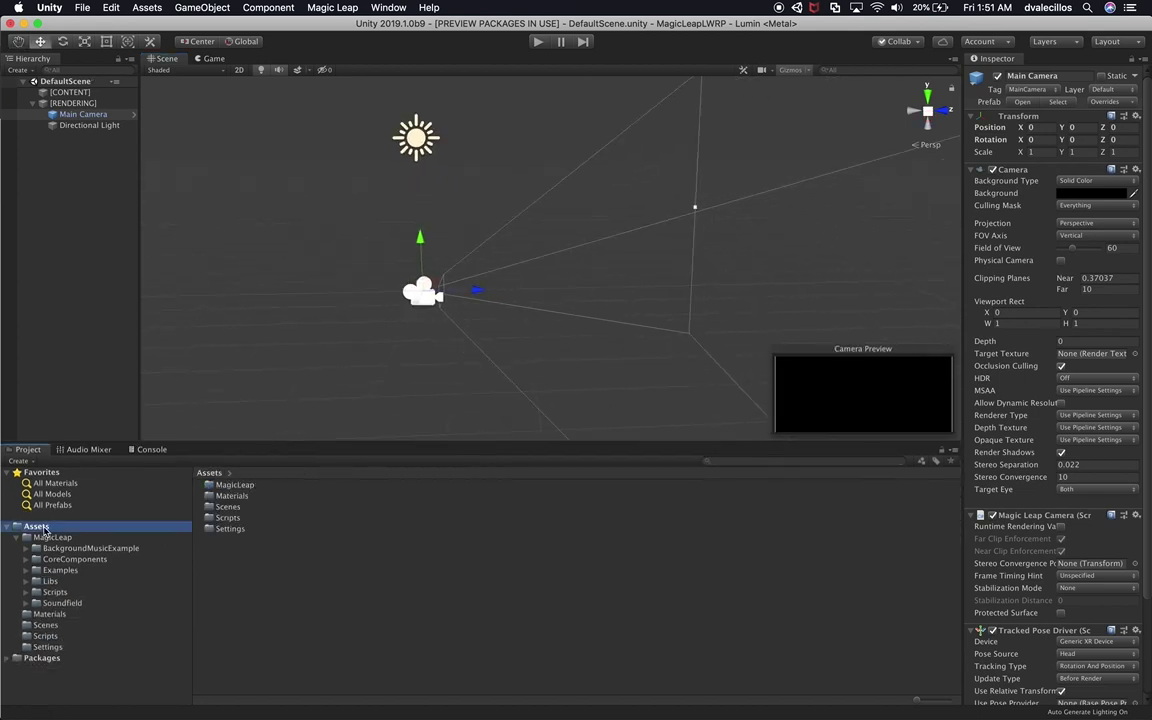
Step: Create a new VisualEffects folder in Assets
right_click(44, 530)
mouse_move(97, 396)
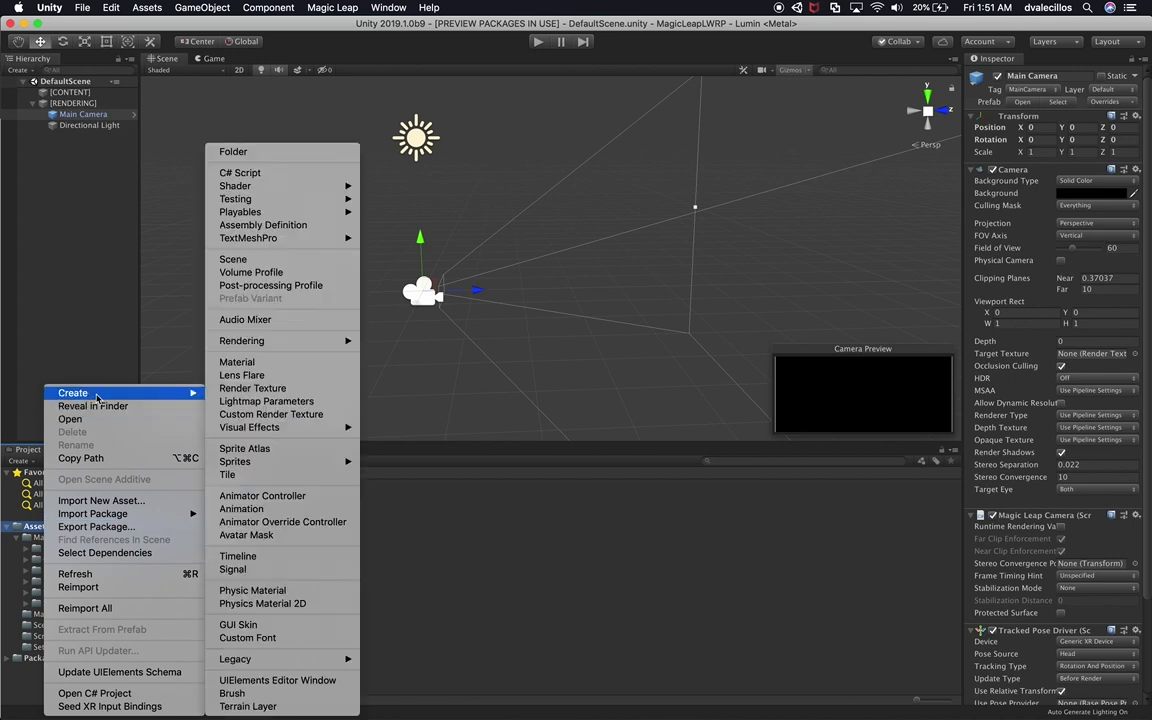
click(256, 153)
text(Effects)
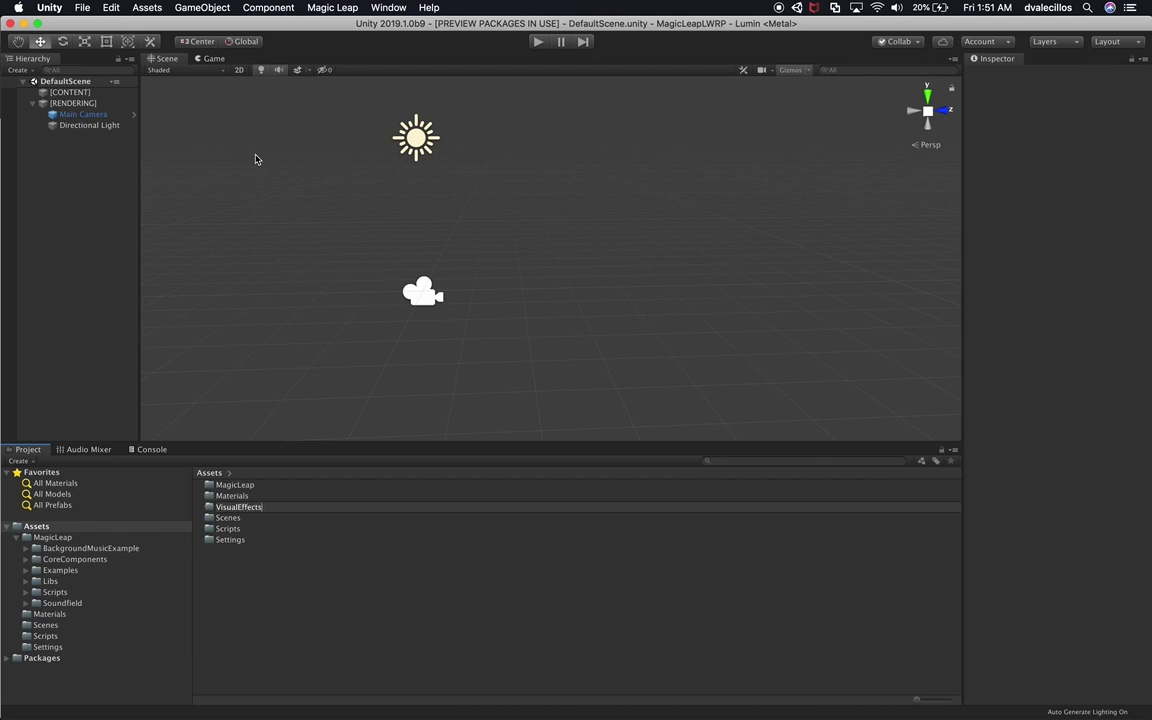
key(Return)
Step: Discard the C# script that was created by mistake in Assets
right_click(303, 539)
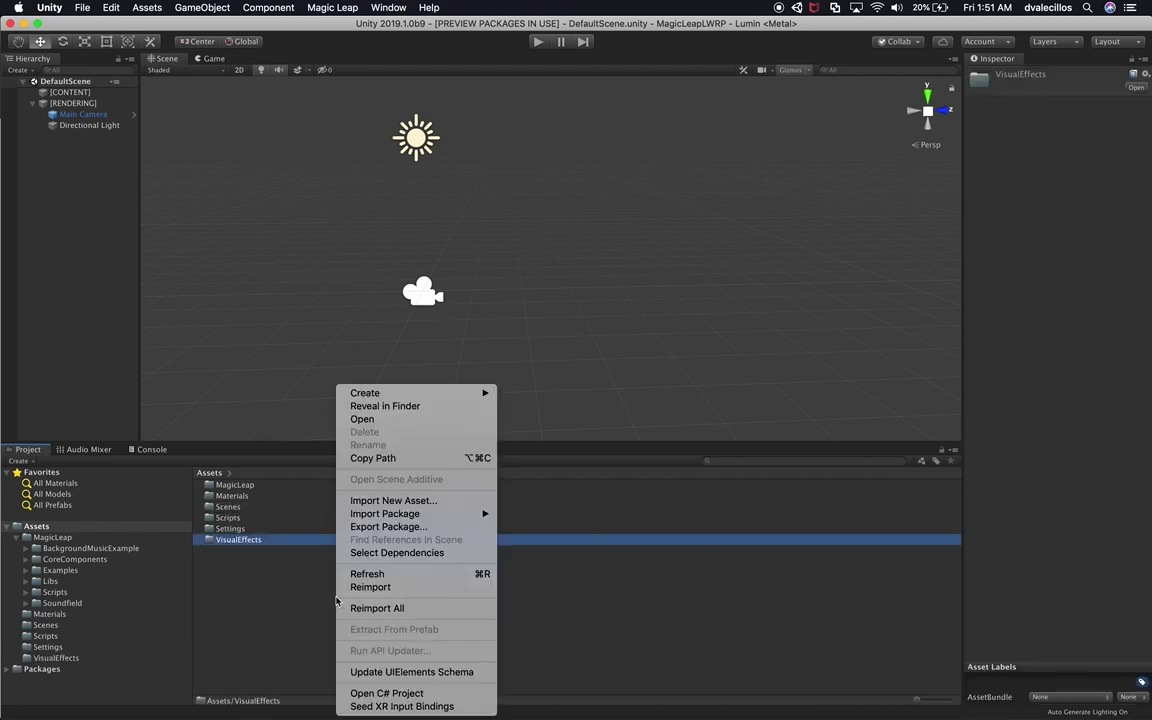
click(288, 577)
right_click(250, 540)
mouse_move(330, 393)
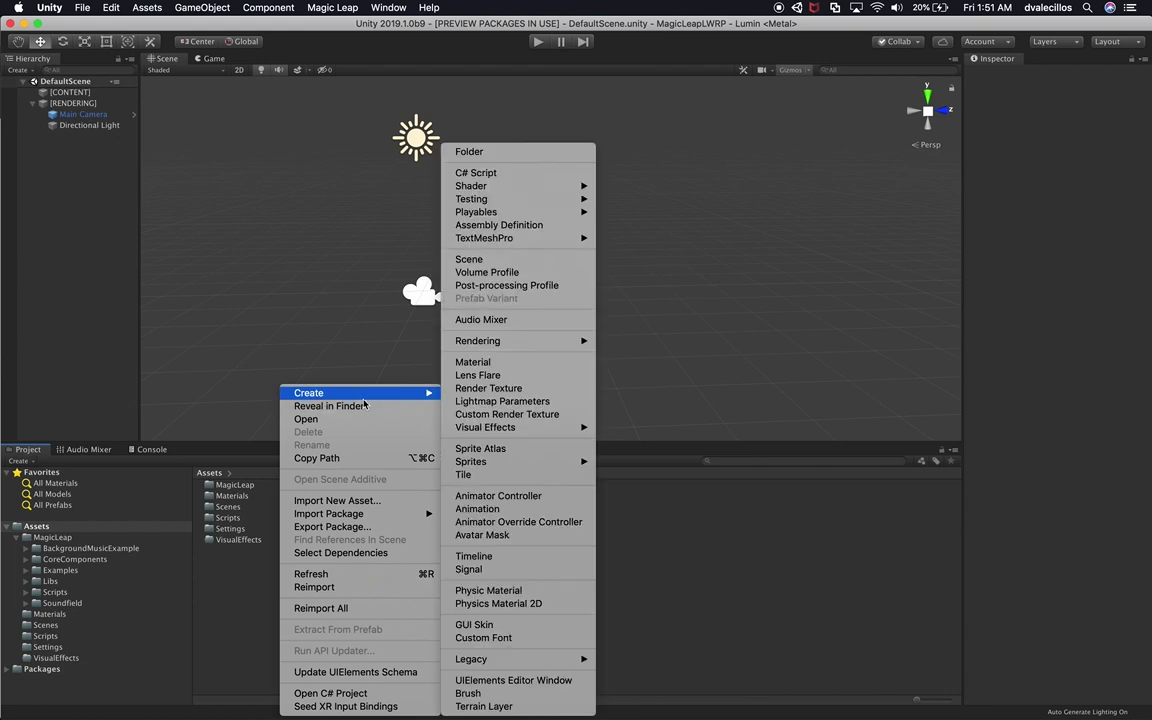
click(480, 174)
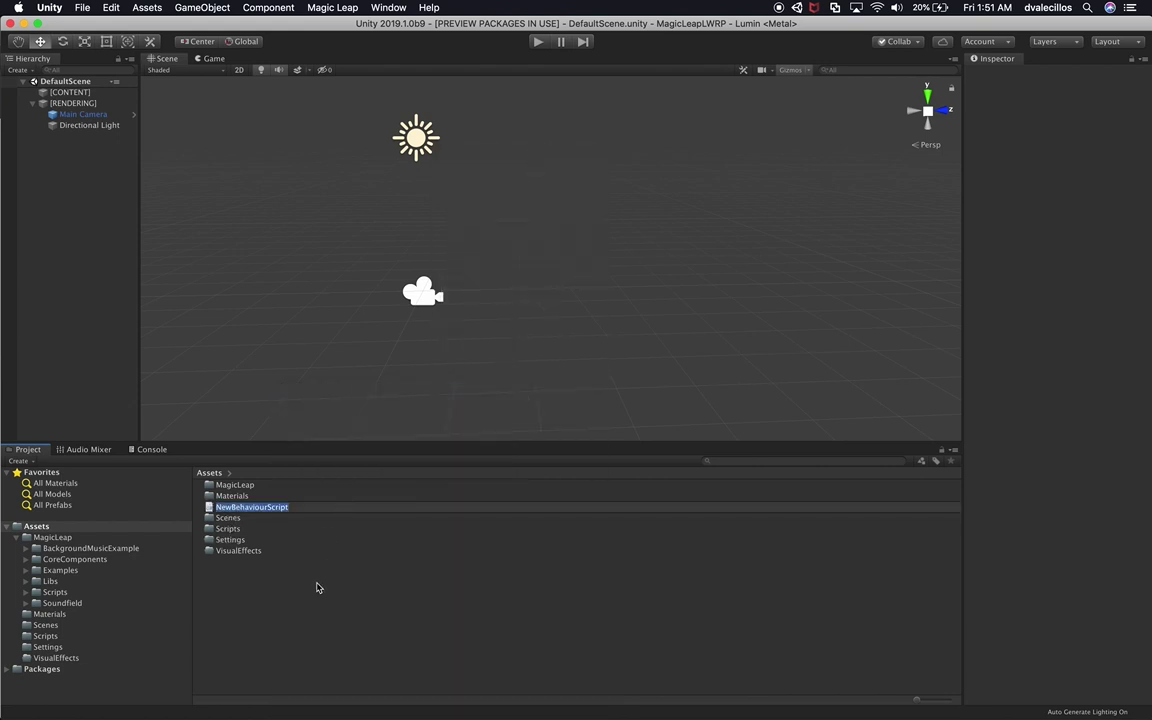
key(Escape)
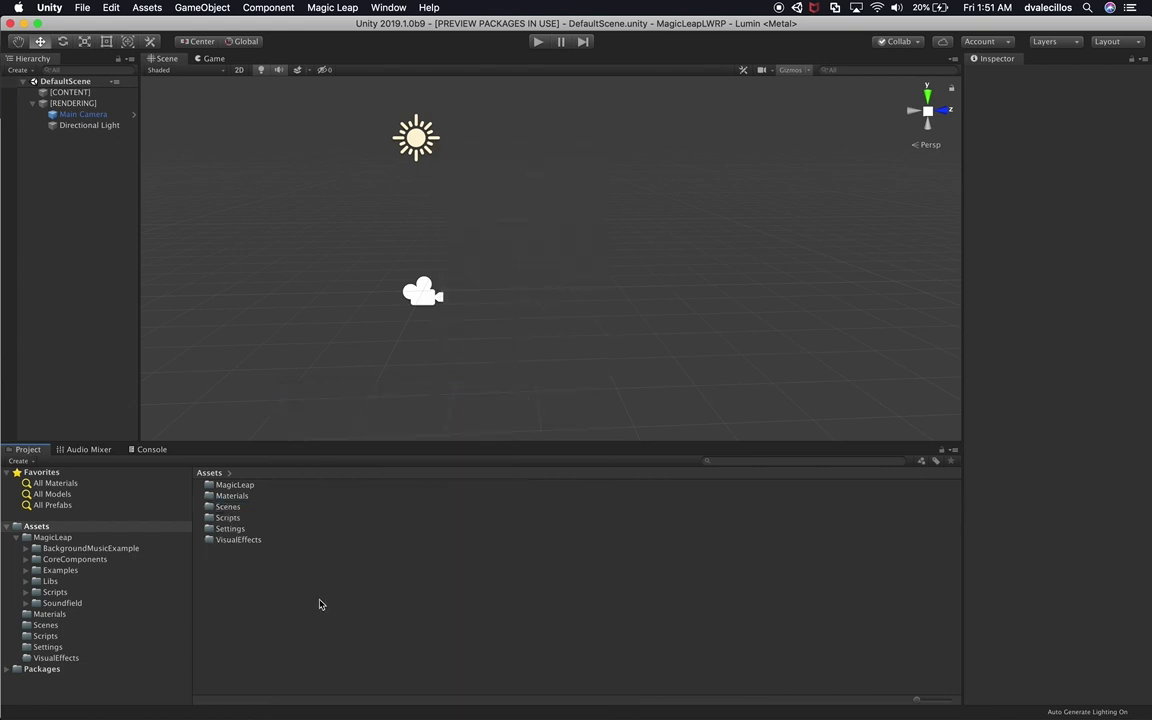
Step: Create a folder named Shaders in Assets and open it
right_click(320, 604)
mouse_move(400, 396)
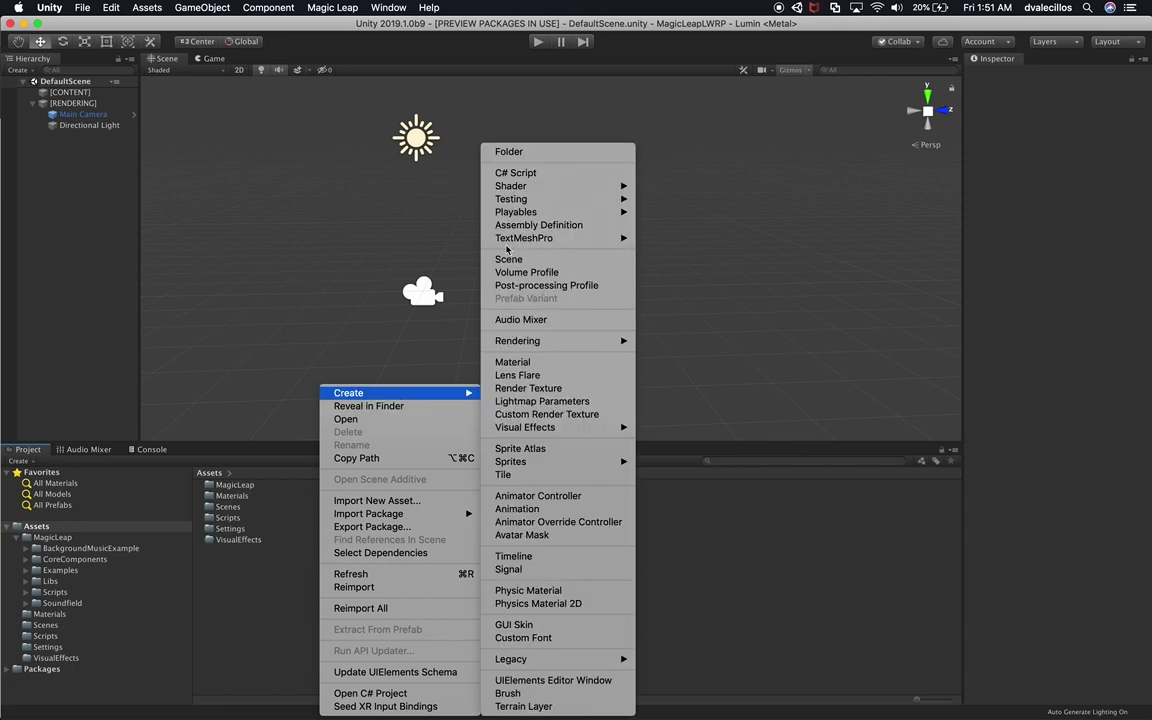
click(509, 151)
text(Shaders)
key(Return)
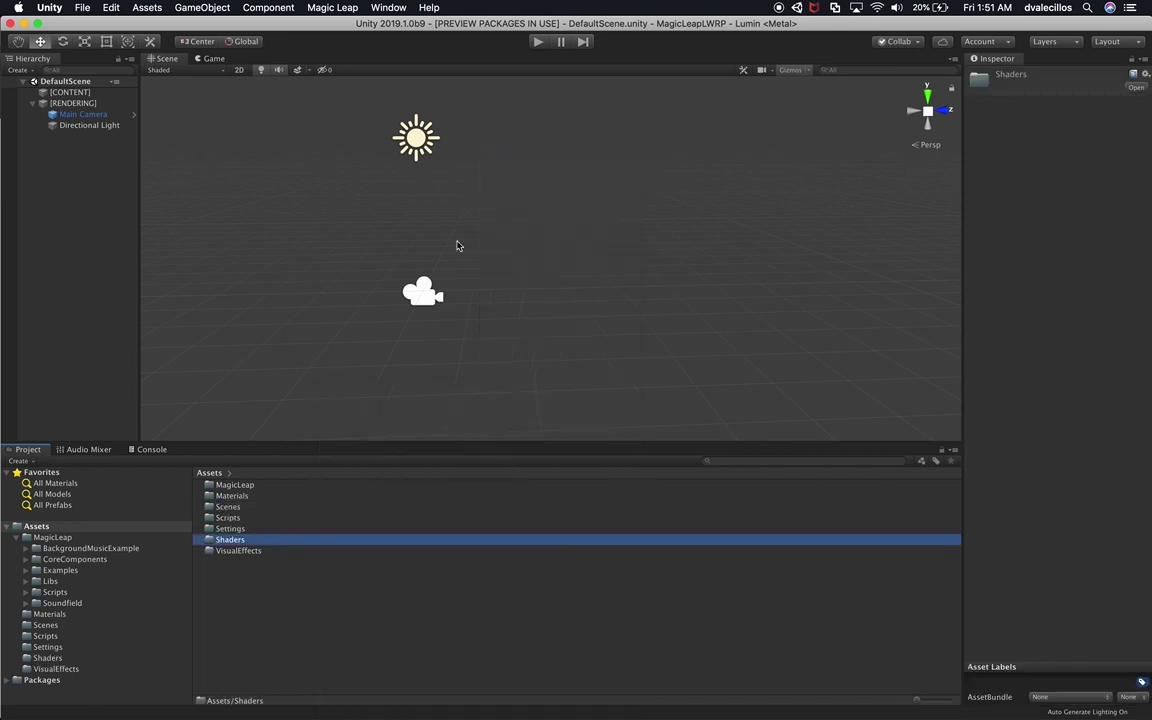
double_click(290, 542)
Step: Drag Deformation.shadergraph from the Finder Desktop into the Shaders folder
key(super+Tab)
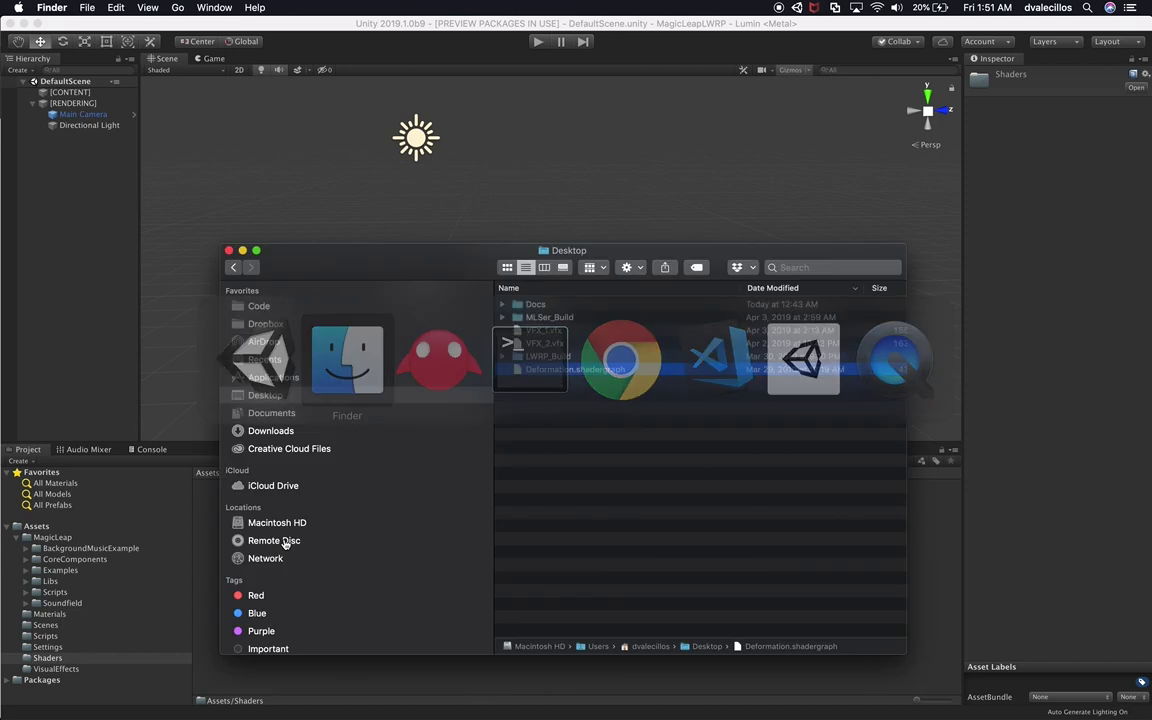
drag(614, 370, 305, 563)
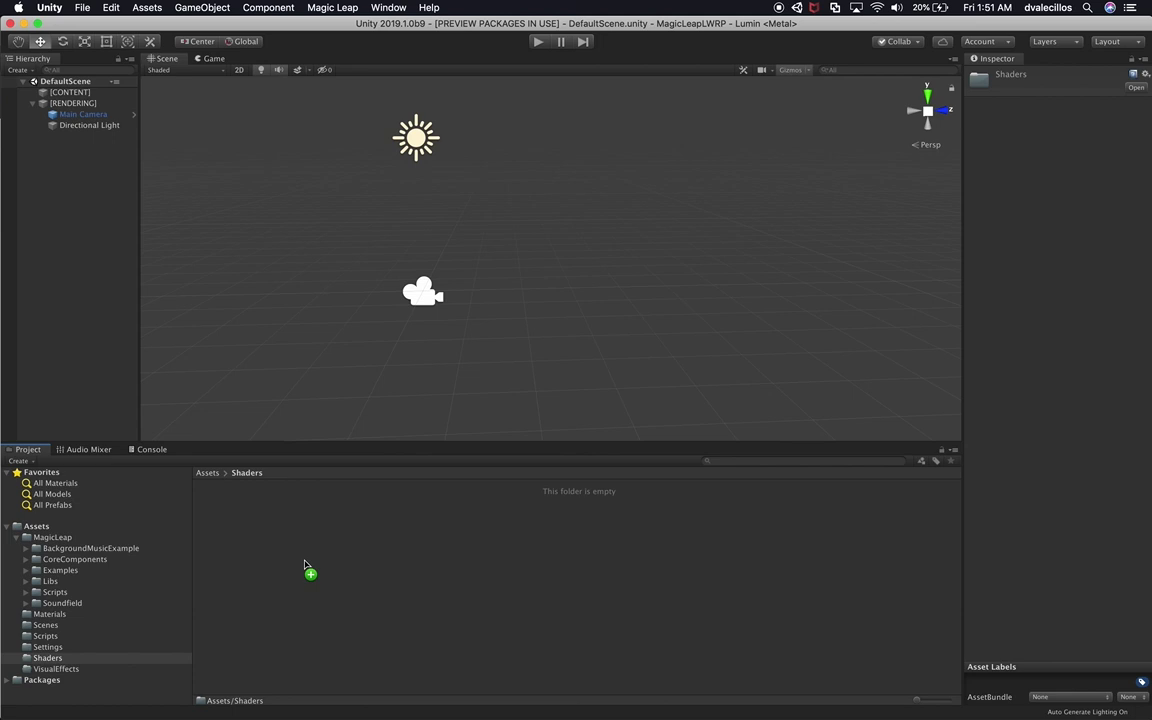
drag(305, 565, 306, 566)
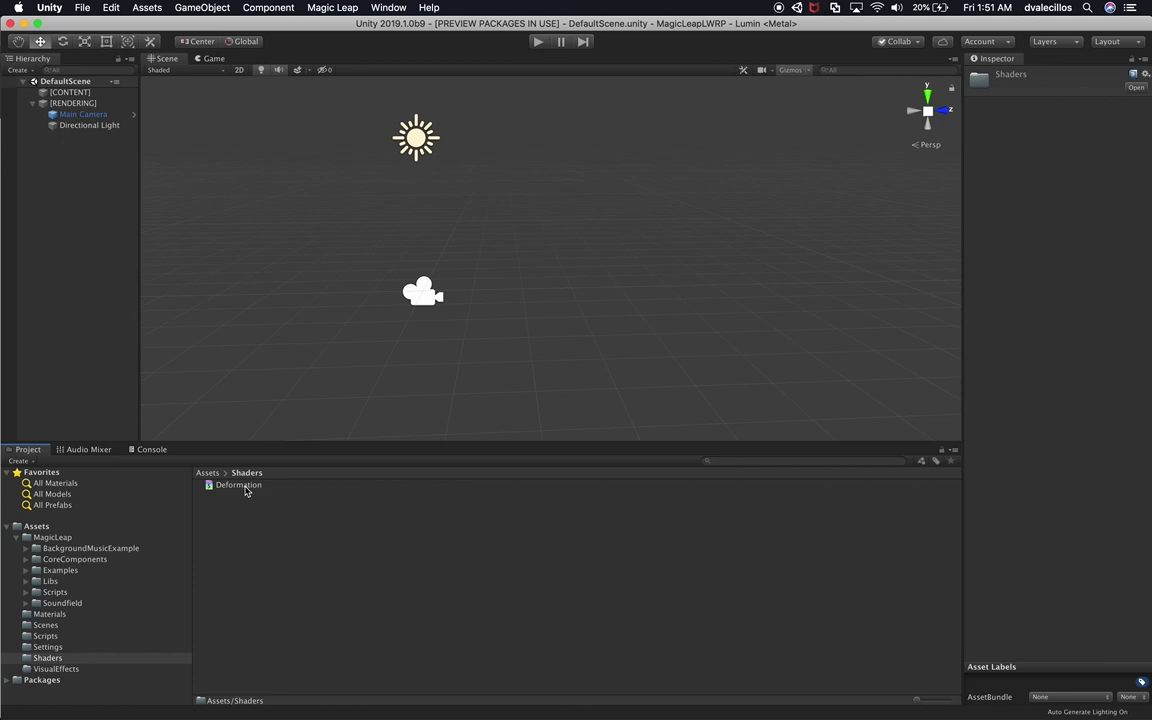
Step: Open the Deformation shader graph and arrange its window, Main Preview and Blackboard
double_click(240, 485)
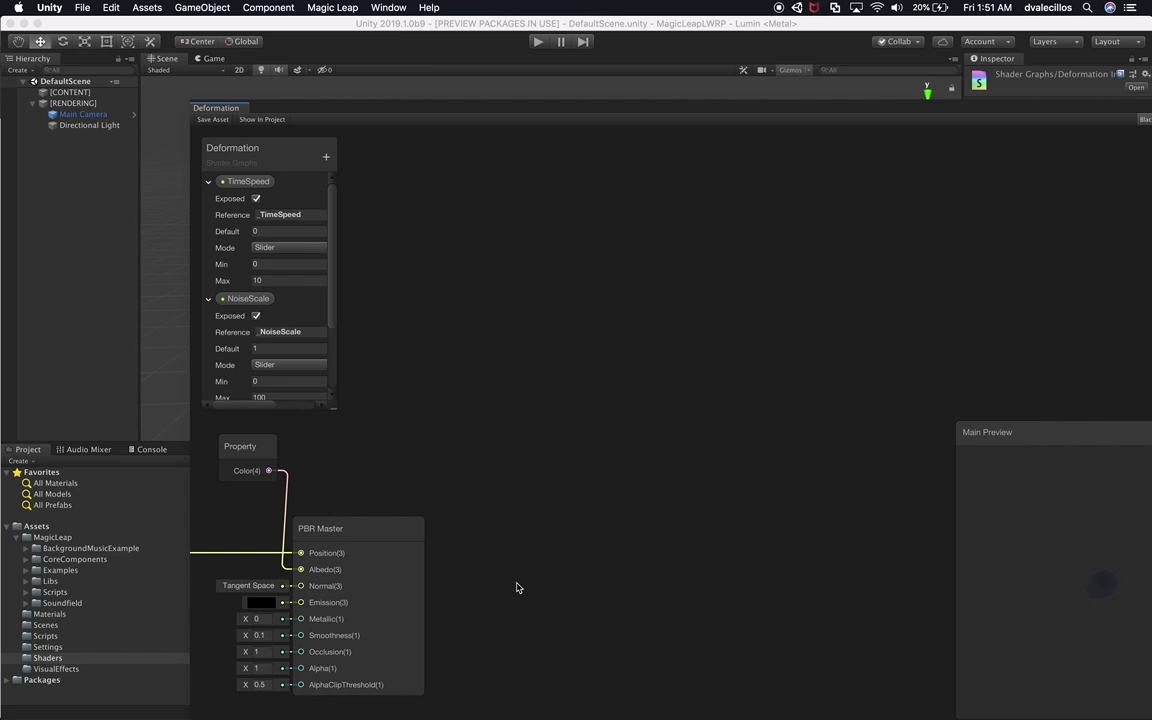
drag(437, 119, 275, 38)
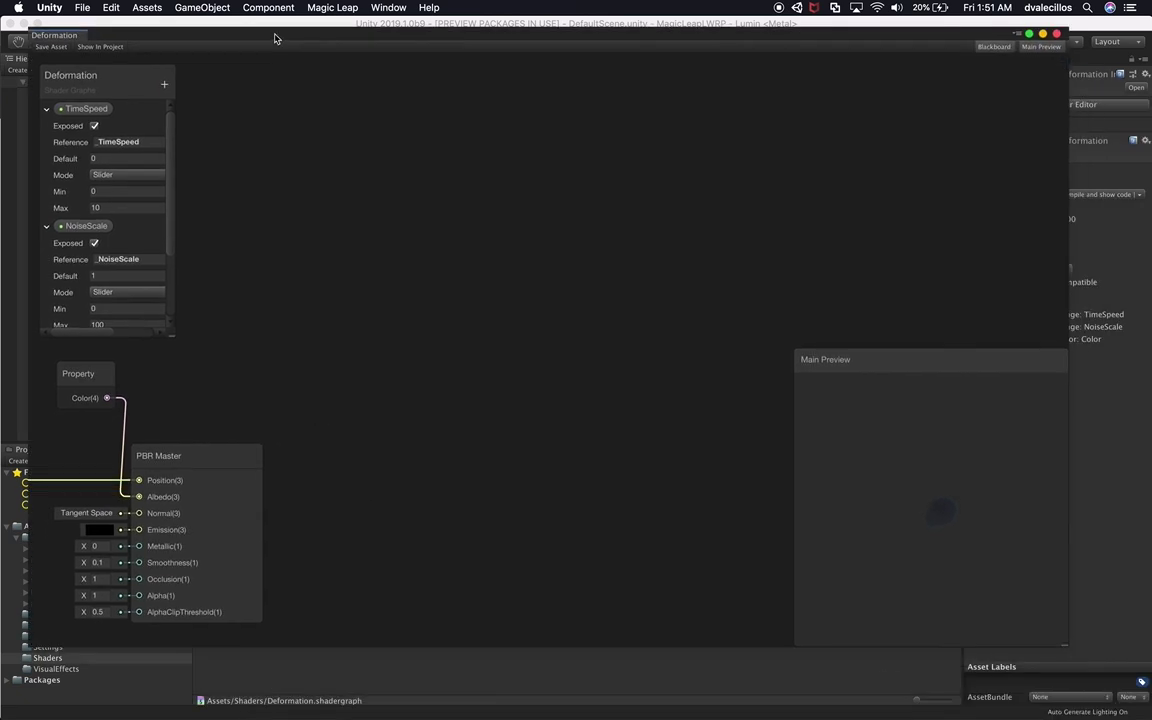
drag(958, 372, 748, 336)
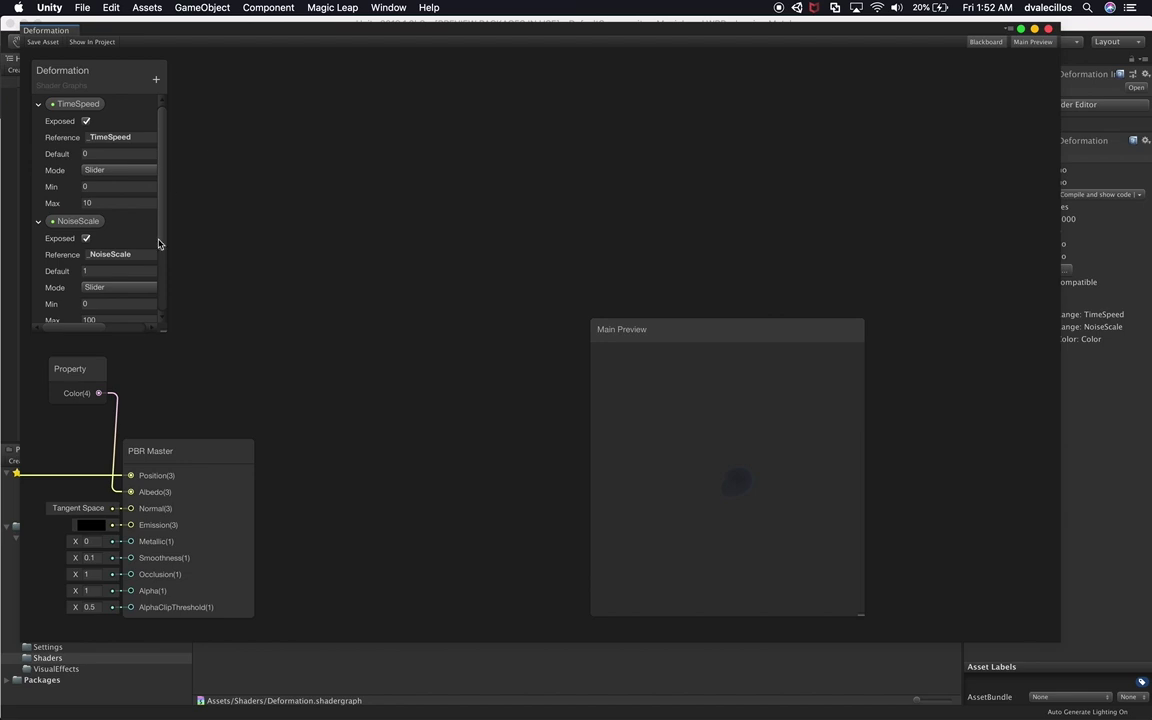
click(156, 334)
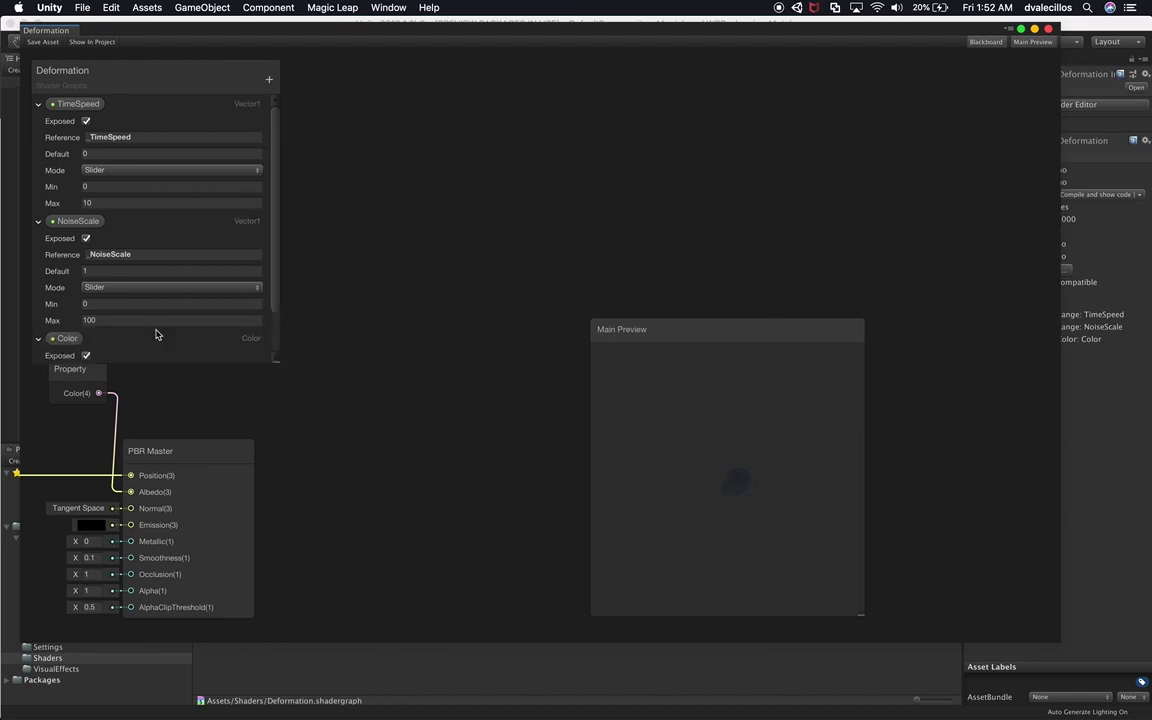
Step: Set TimeSpeed's default to 5 and NoiseScale's to 3, then close and save the graph
click(97, 187)
click(92, 154)
text(1)
key(BackSpace)
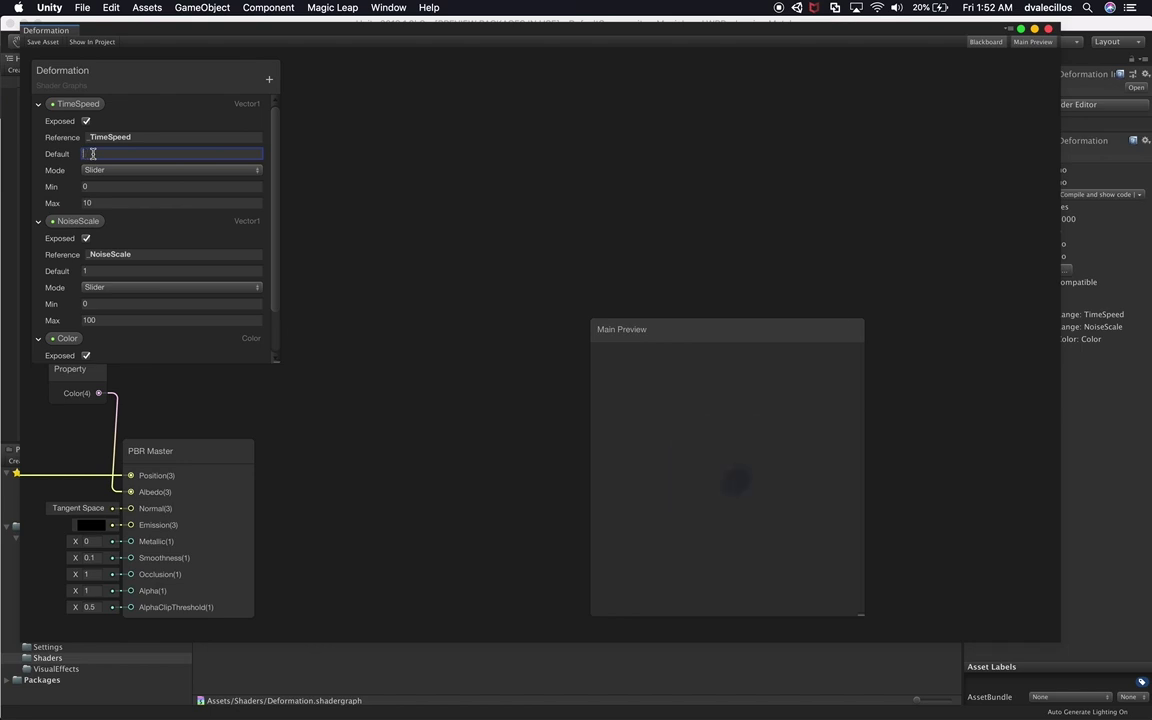
text(0.5)
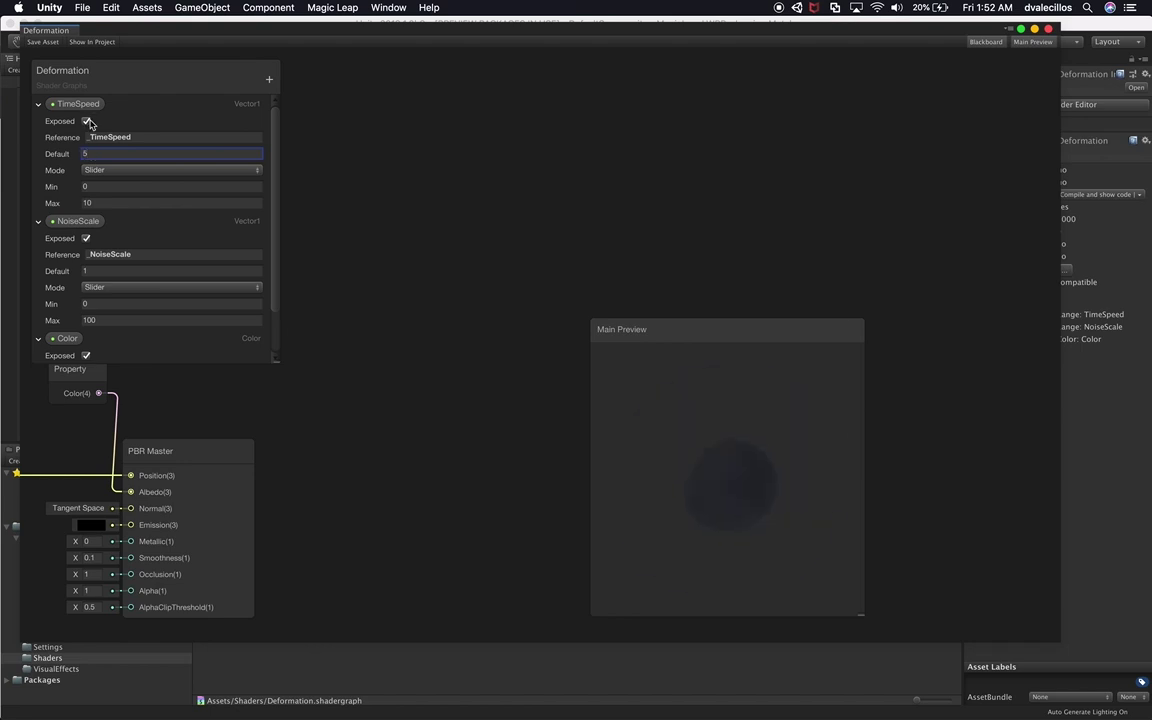
click(95, 270)
key(BackSpace)
text(3)
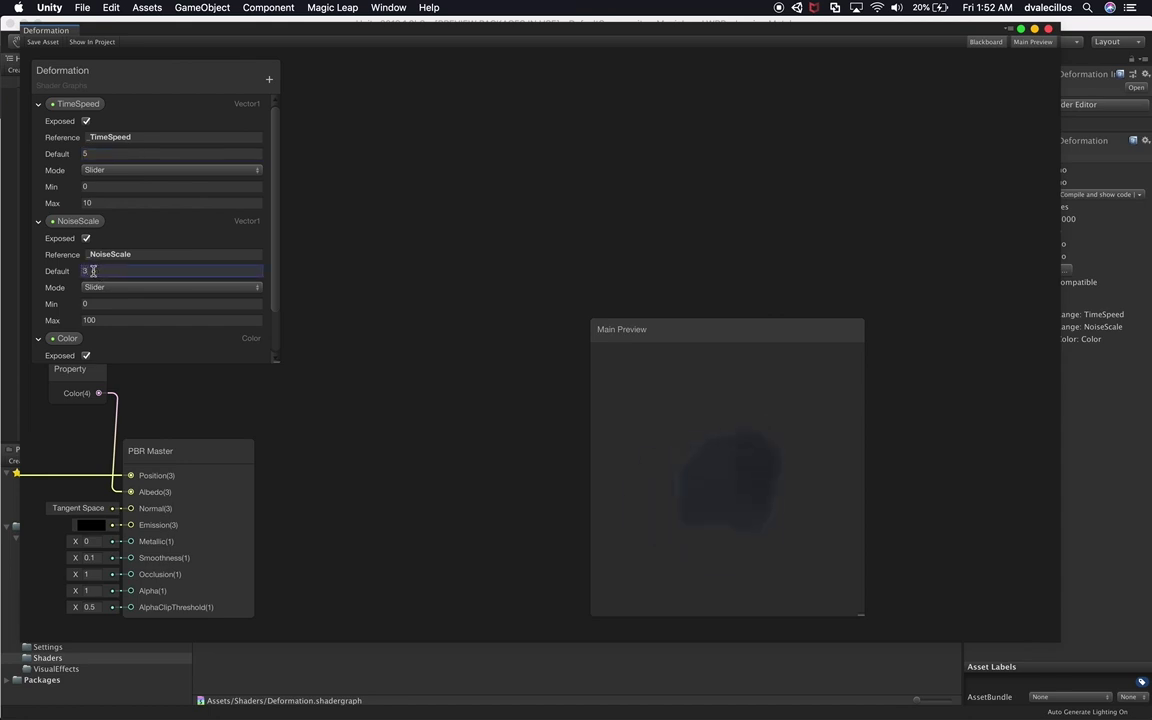
click(1047, 30)
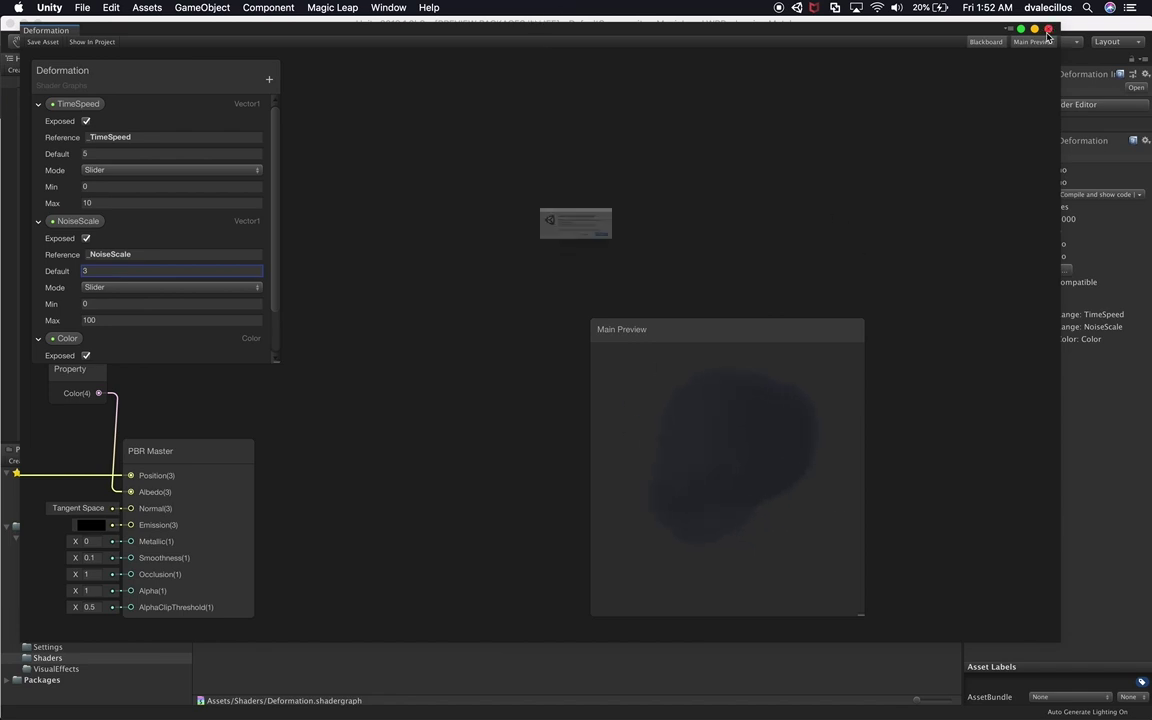
click(671, 268)
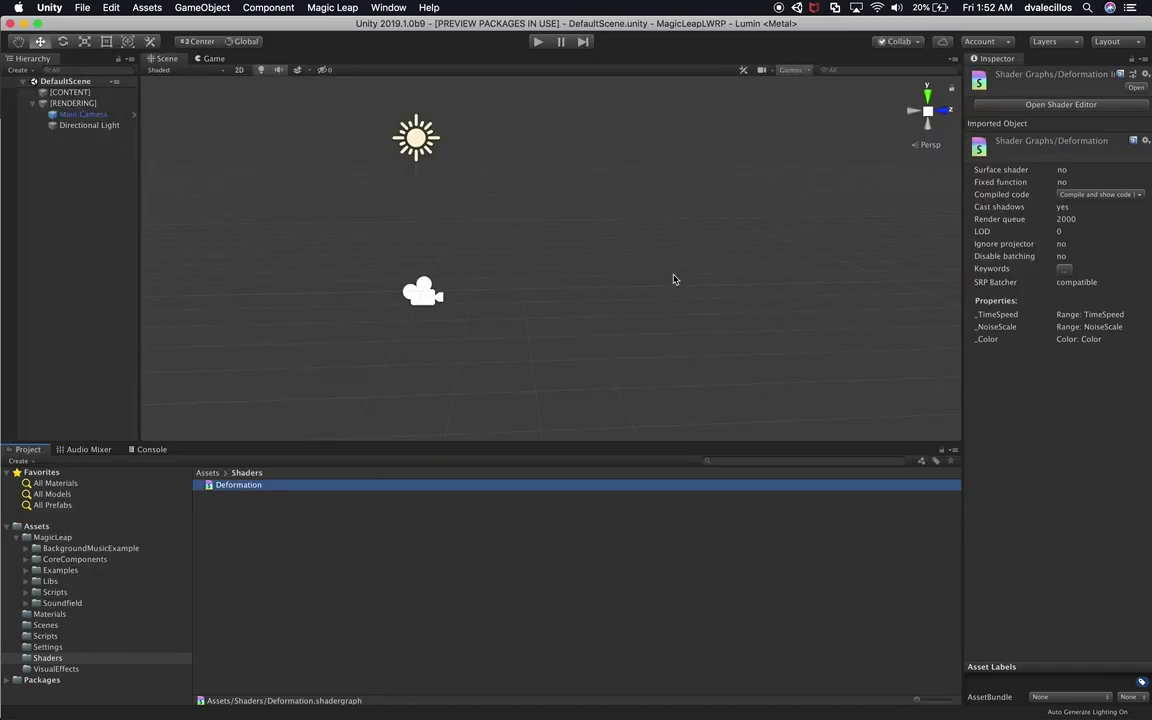
Step: Import VFX_1.vfx and VFX_2.vfx from the Finder Desktop into the VisualEffects folder
click(490, 576)
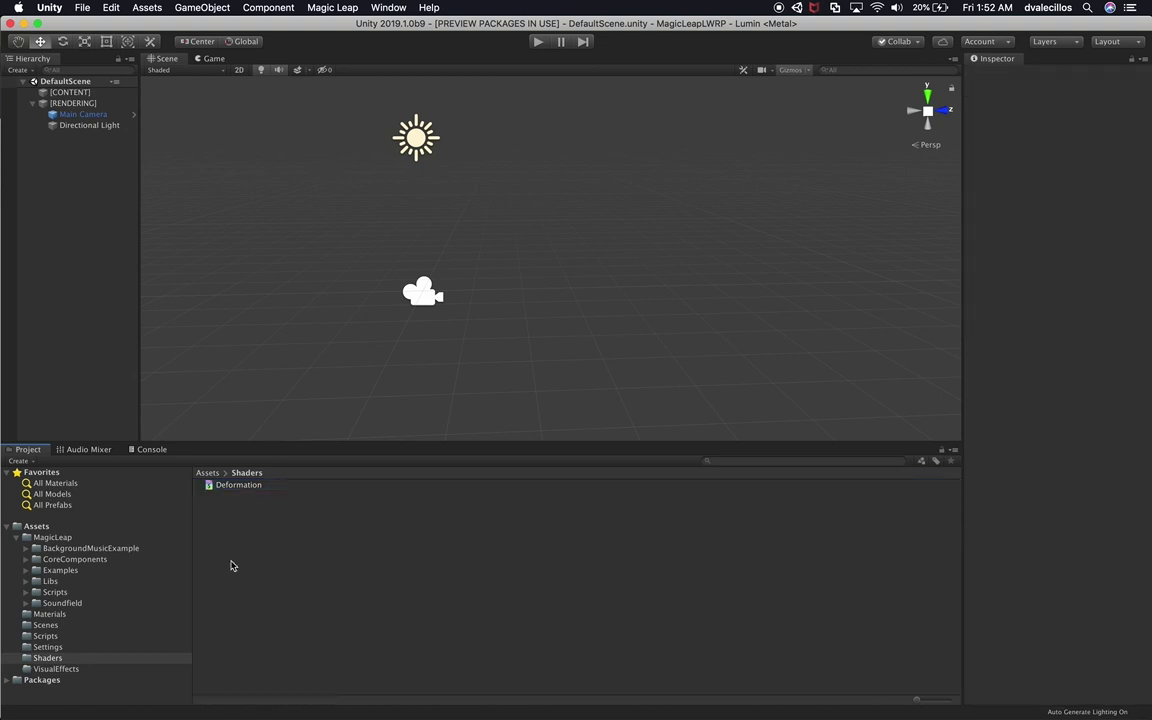
click(38, 669)
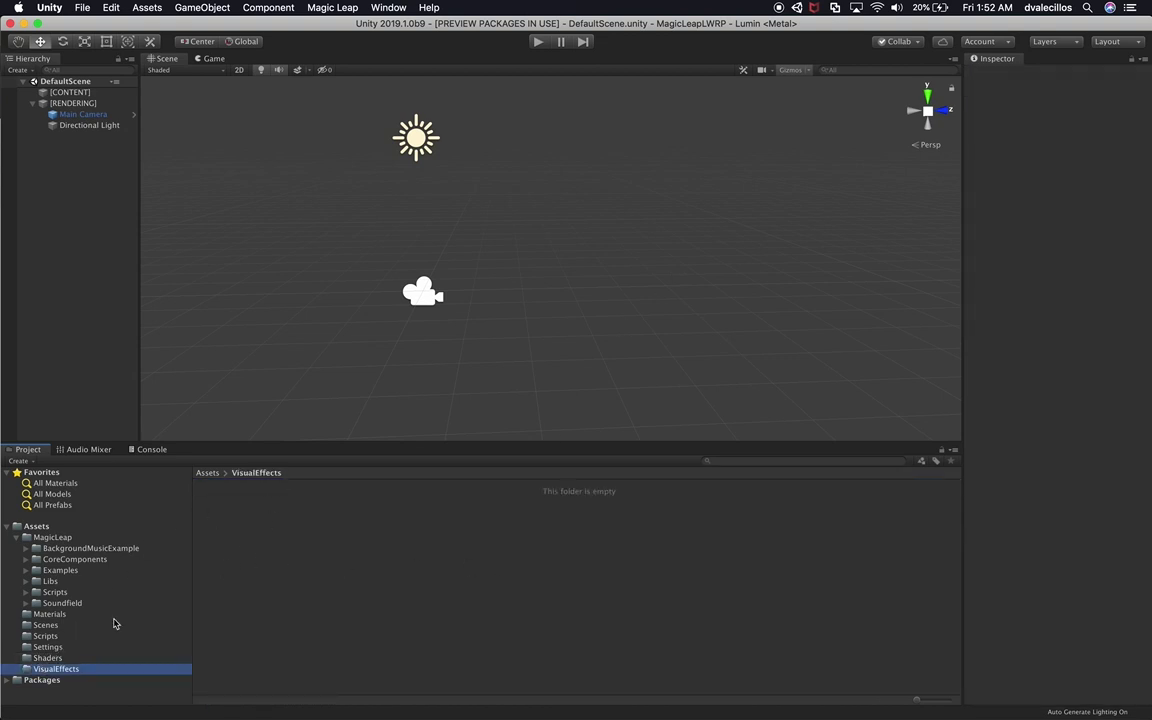
key(super+Tab)
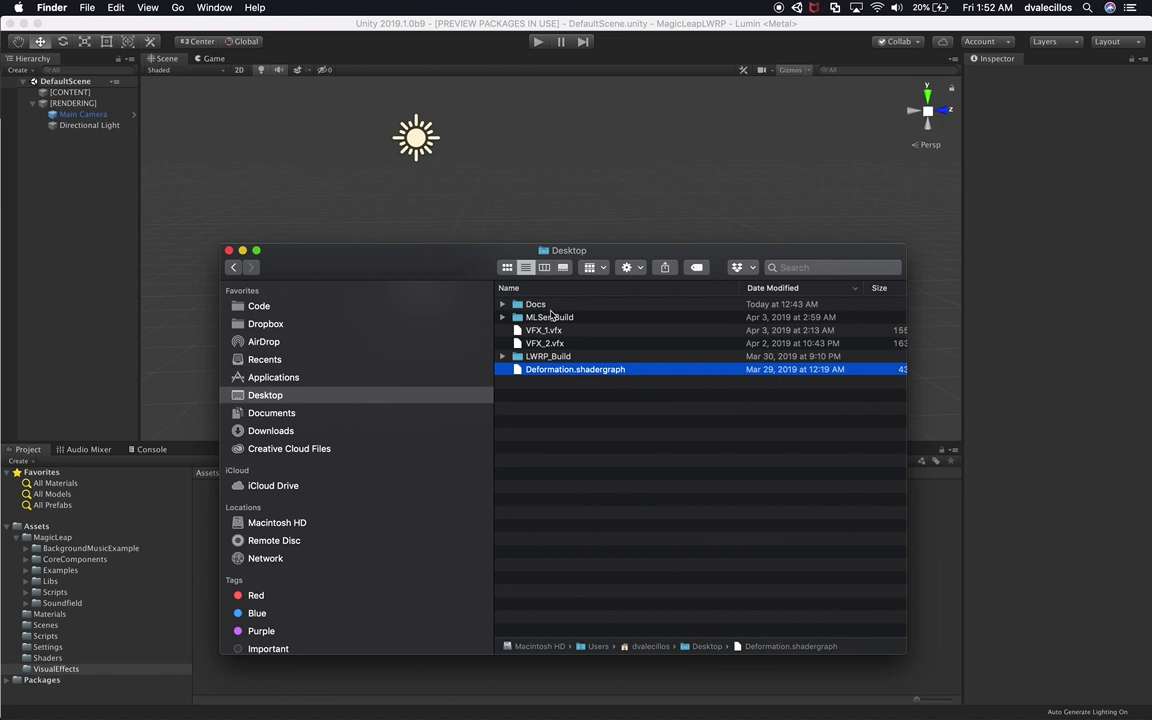
click(555, 333)
shift+click(545, 343)
drag(545, 343, 477, 571)
key(super+Tab)
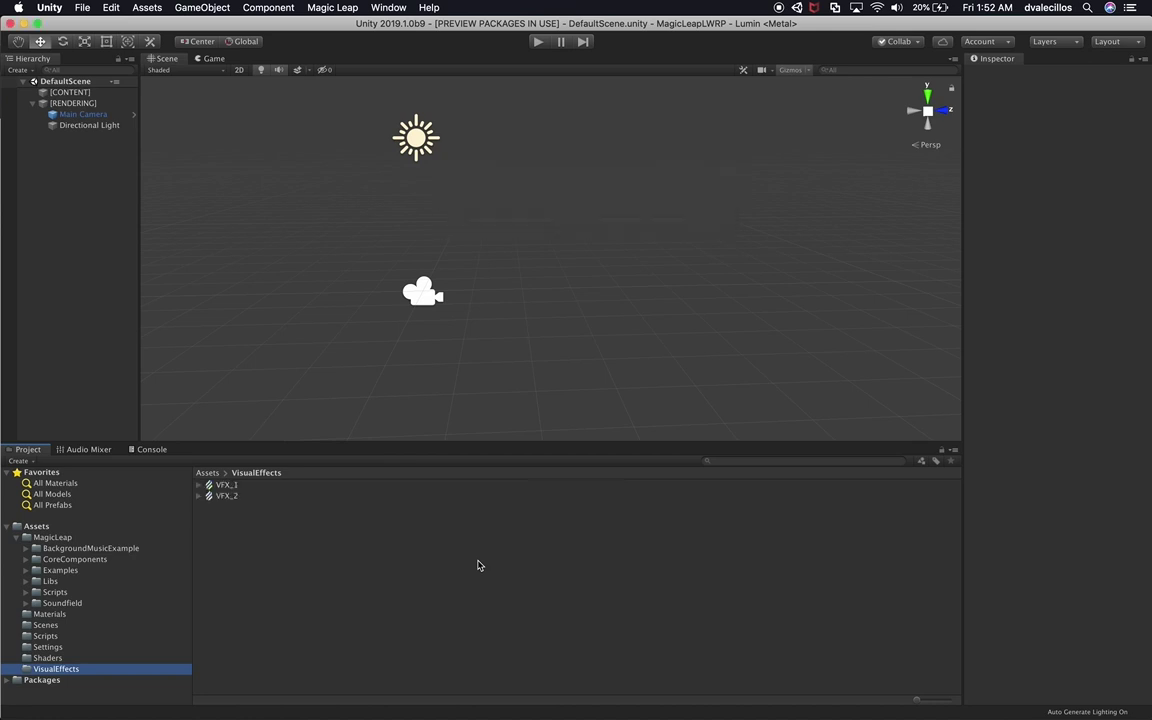
Step: Preview VFX_1 and VFX_2 in a widened Inspector
click(232, 485)
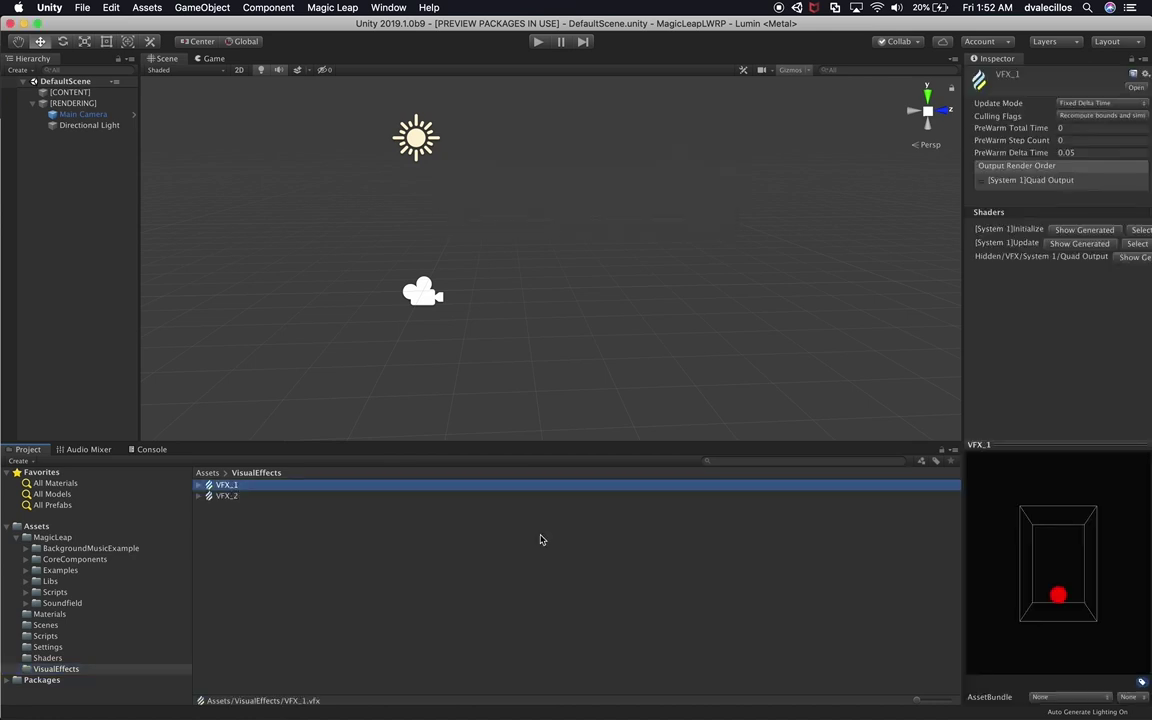
drag(962, 370, 657, 360)
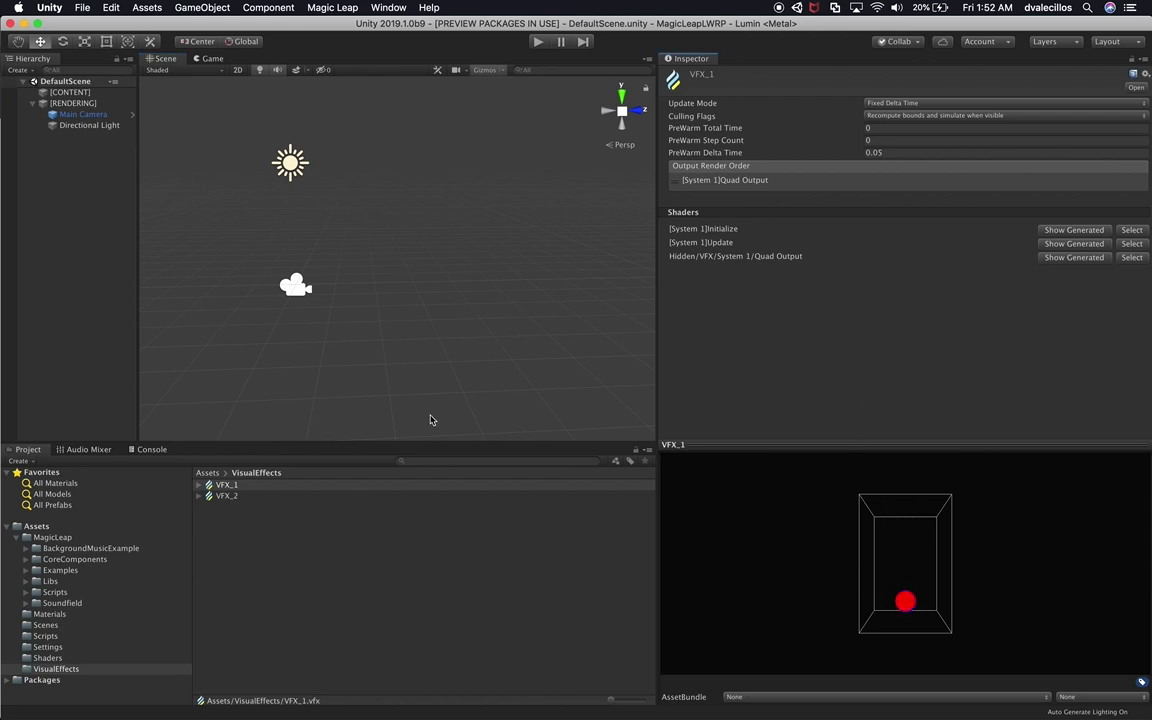
click(228, 495)
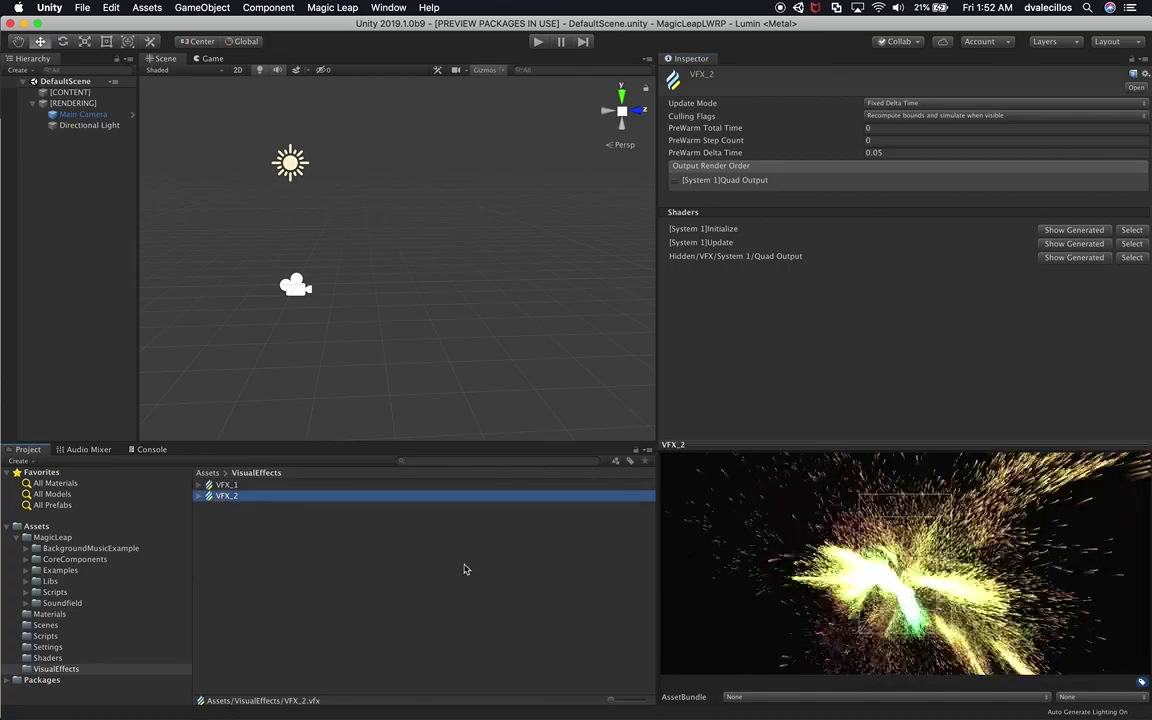
click(220, 486)
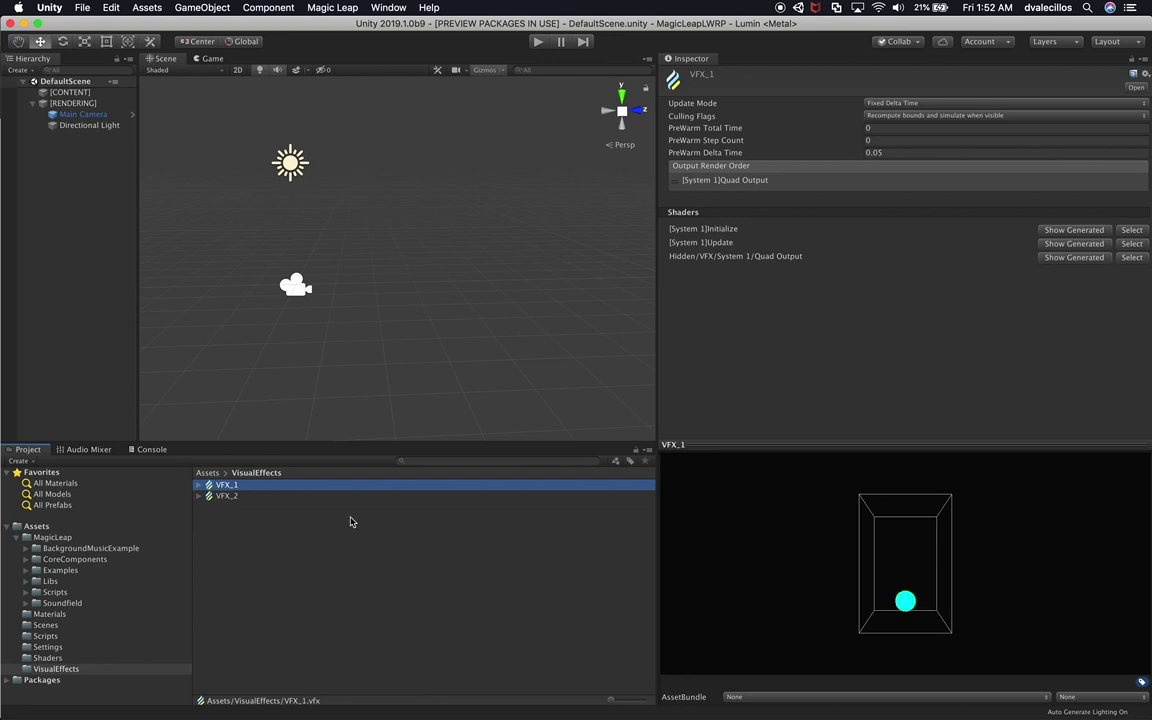
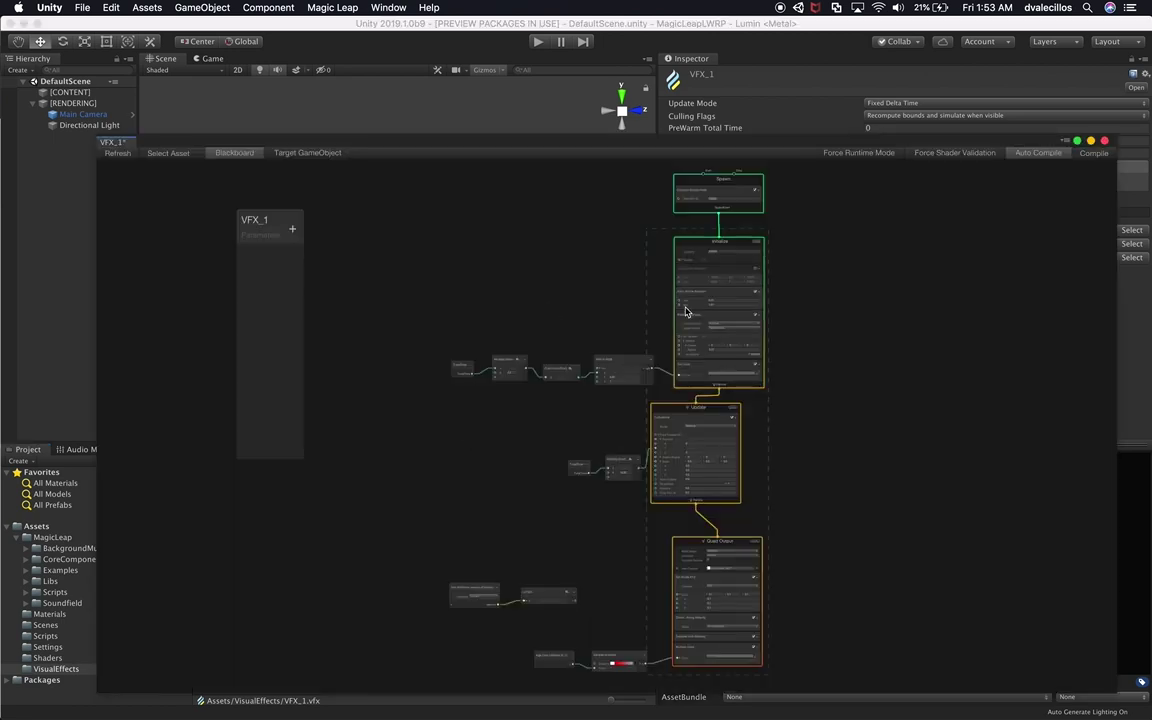
Step: Dock the floating VFX_1 graph window beside the Scene view and widen the graph panel
scroll(850, 281, up, 5)
drag(108, 145, 437, 100)
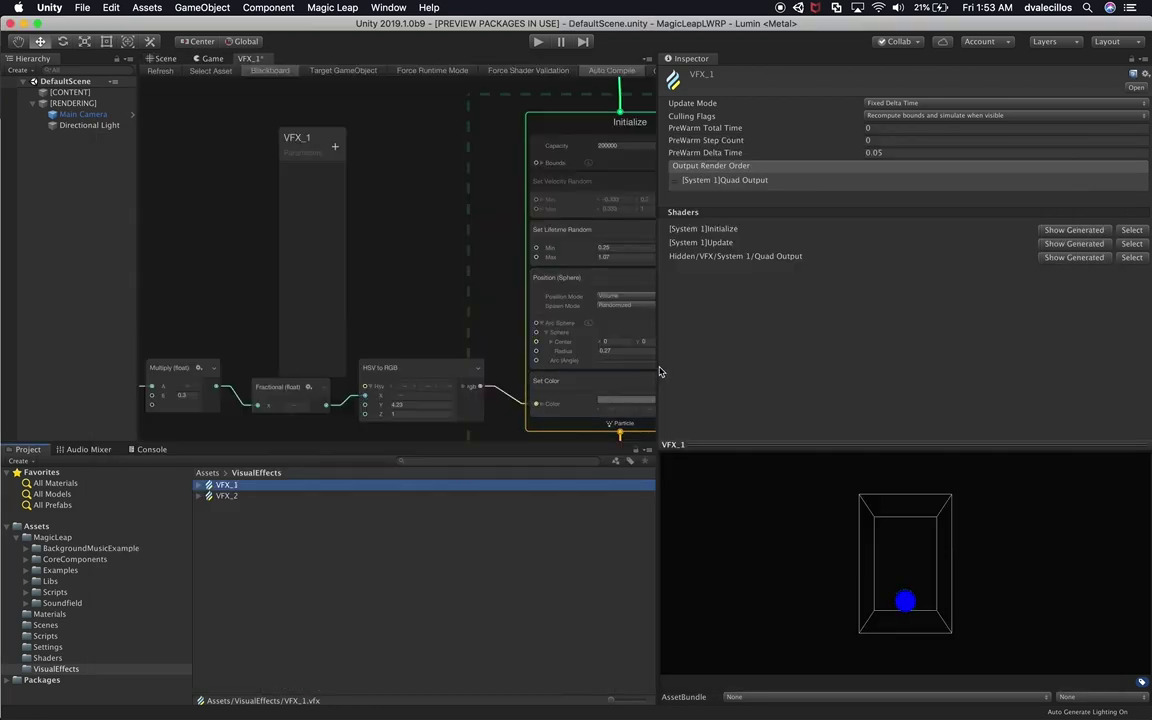
drag(249, 58, 1013, 359)
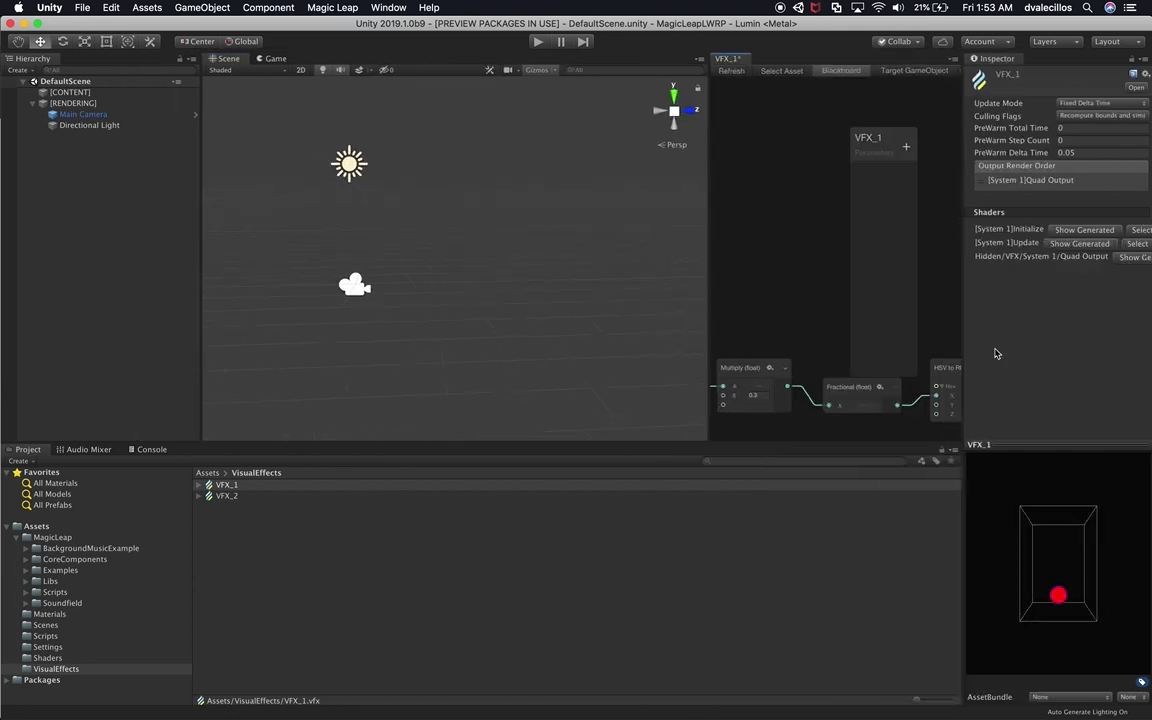
drag(708, 275, 466, 288)
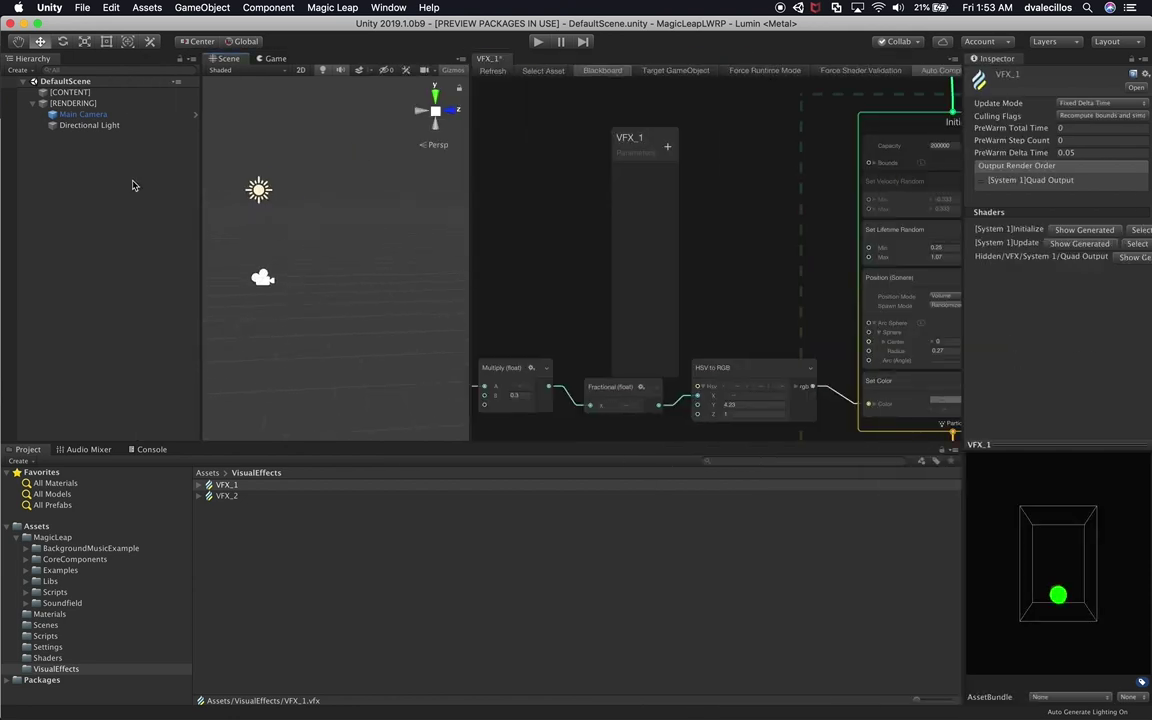
click(80, 93)
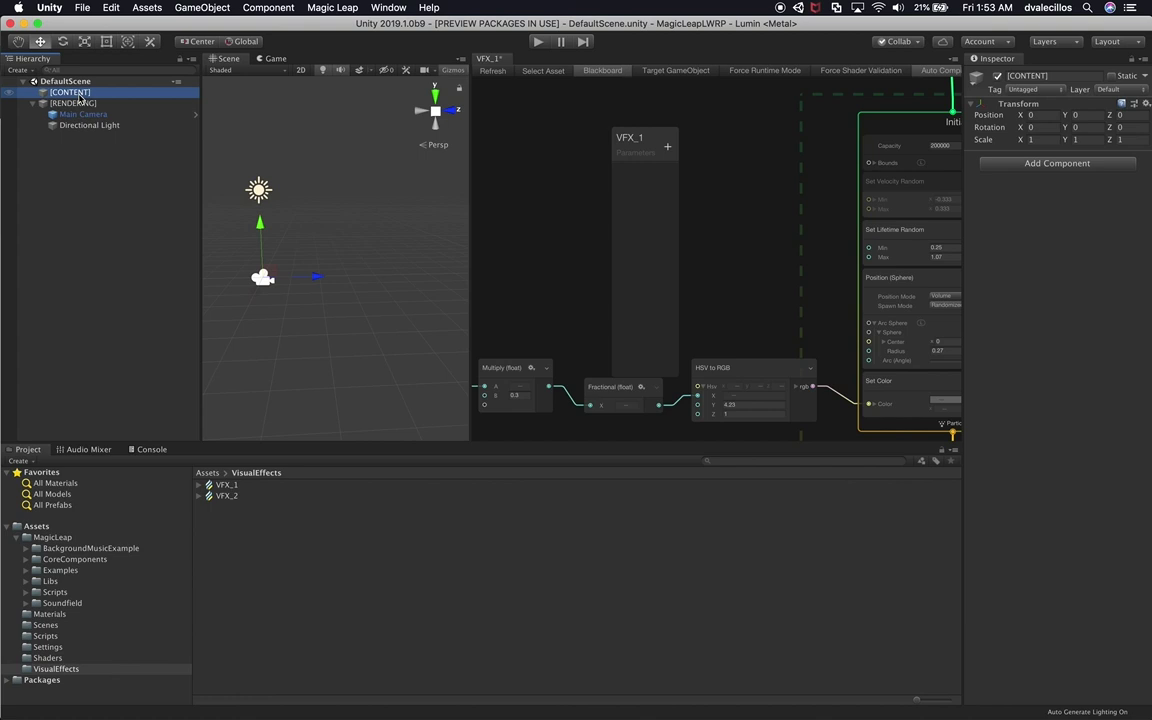
Step: Create an empty GameObject under [CONTENT] and duplicate it
right_click(80, 93)
key(Escape)
right_click(101, 97)
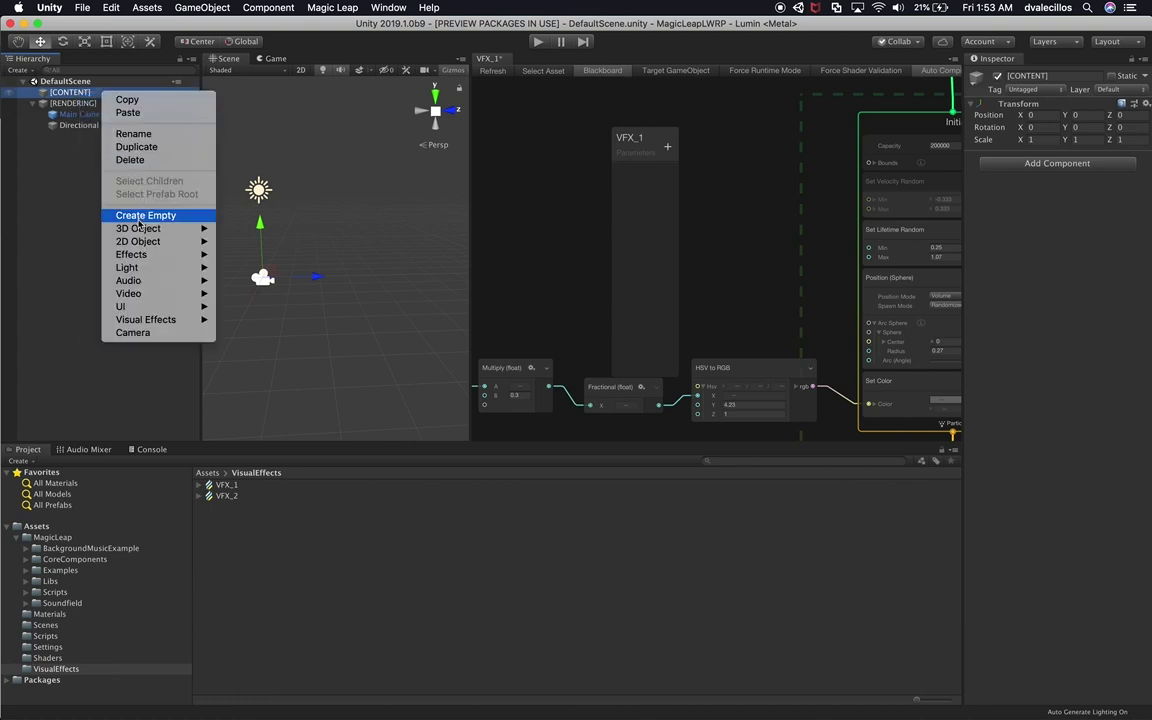
click(139, 216)
key(super+d)
Step: Rename the two empty objects VFX_1 and VFX_2, then select both
click(88, 104)
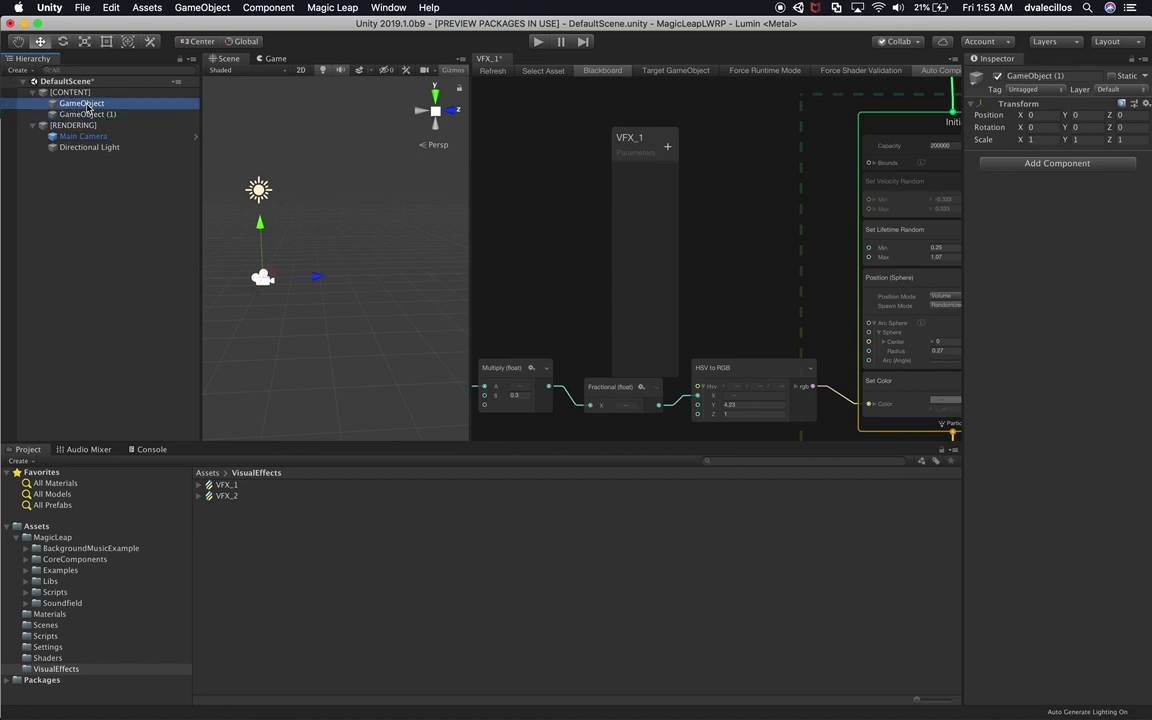
key(Return)
text(VFX_1)
key(Return)
click(97, 116)
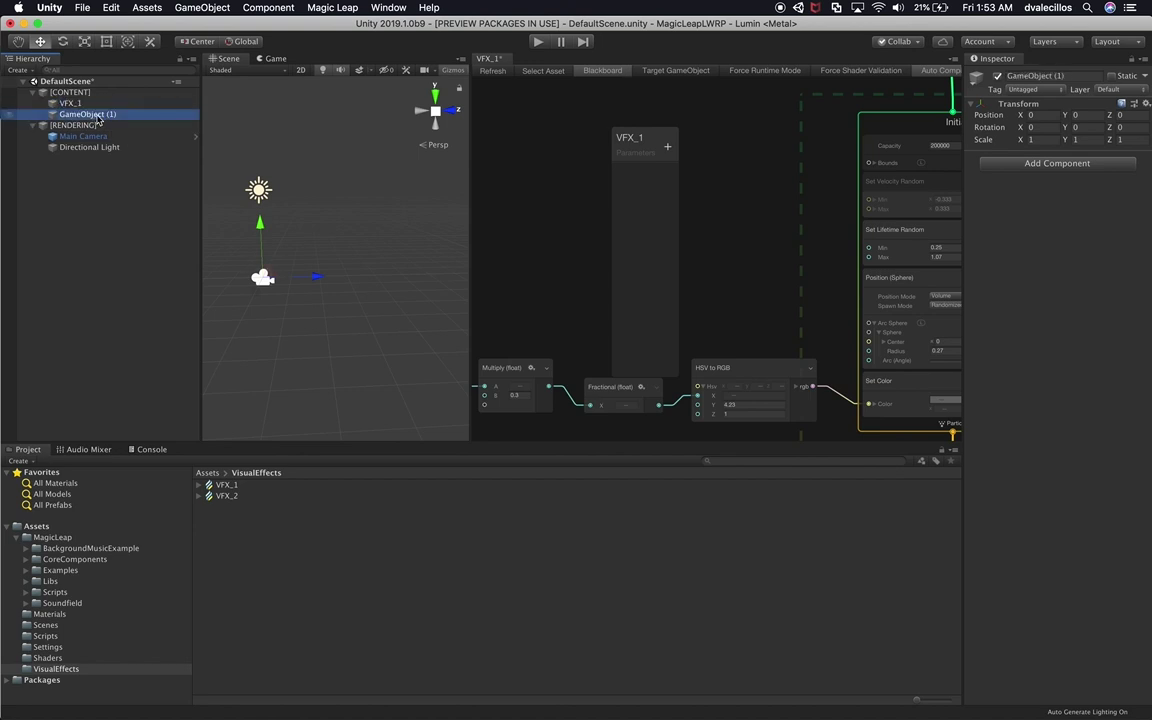
key(Return)
text(VFGX)
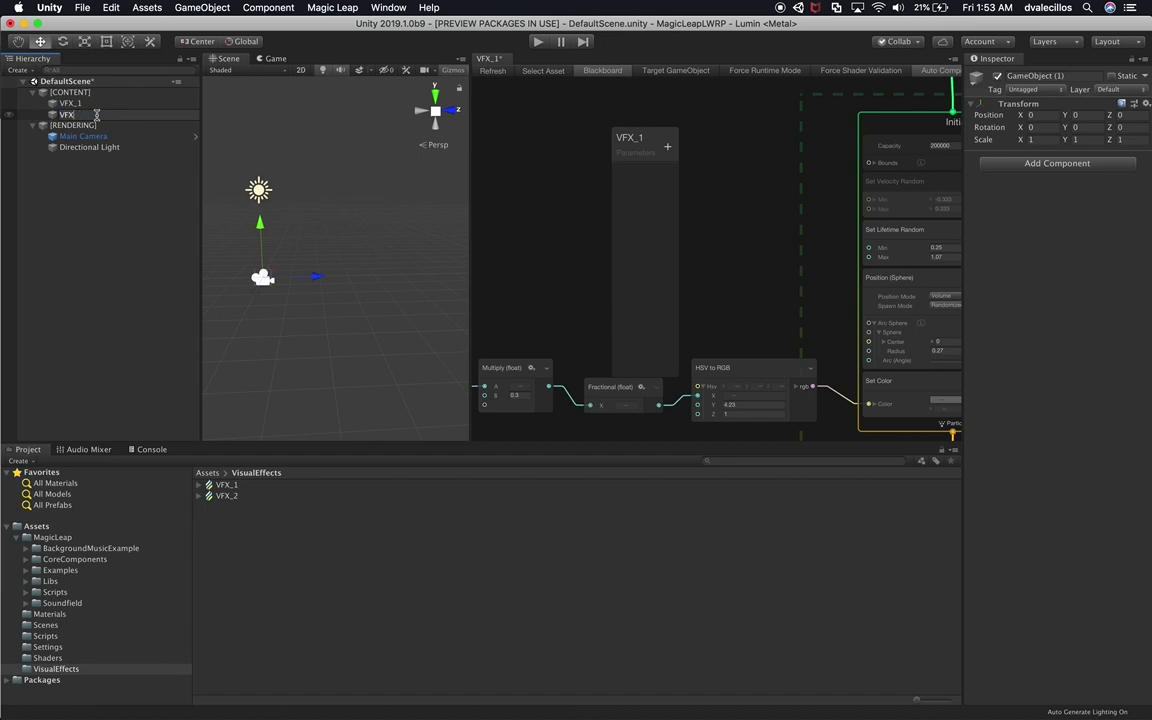
key(Return)
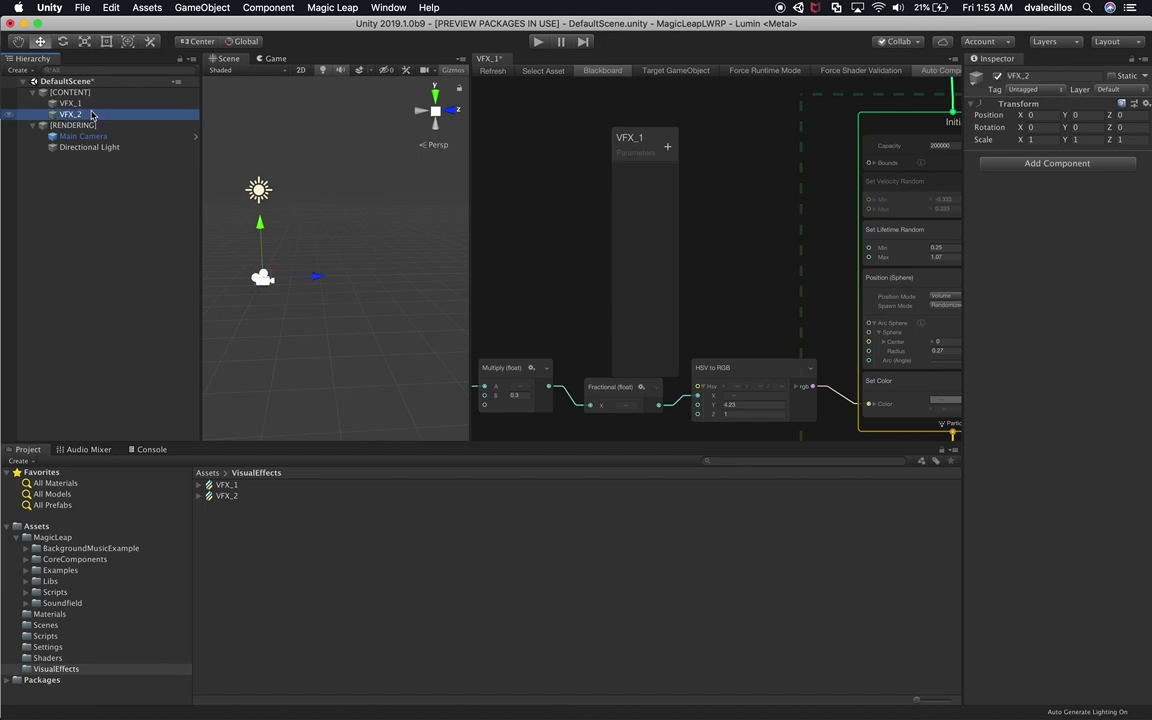
click(84, 103)
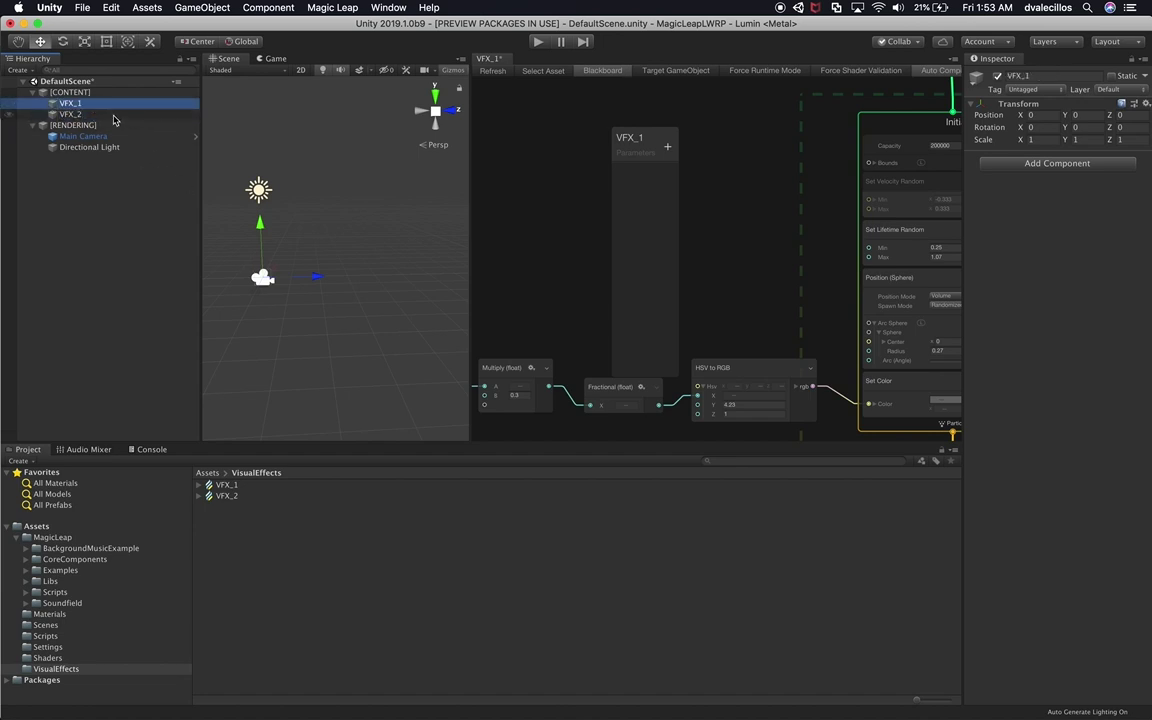
shift+click(70, 114)
Step: Move VFX_1 and VFX_2 together to Y 0.39, Z 1.84
mouse_move(314, 277)
mouse_down()
mouse_move(392, 278)
mouse_move(368, 278)
mouse_move(368, 296)
mouse_move(314, 234)
mouse_move(314, 207)
mouse_move(311, 262)
mouse_up()
drag(302, 208, 302, 222)
click(115, 150)
Step: Add a Visual Effect component to VFX_1 with the VFX_1 graph as its Asset Template
click(72, 103)
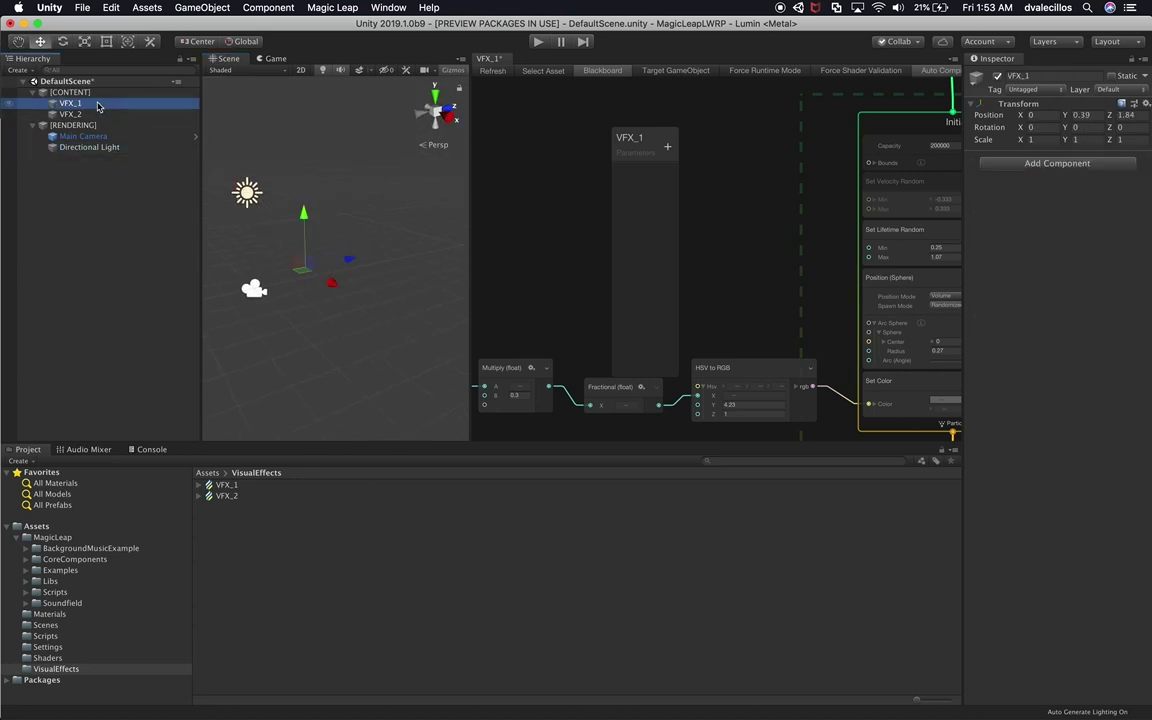
click(1018, 163)
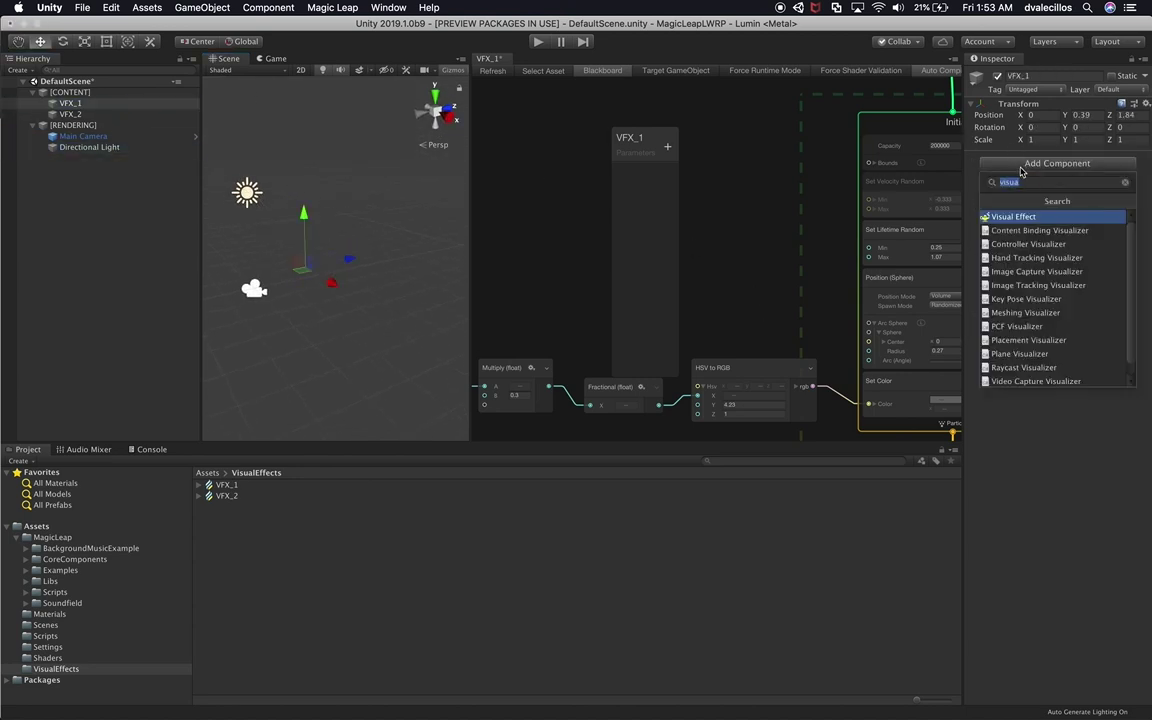
key(Return)
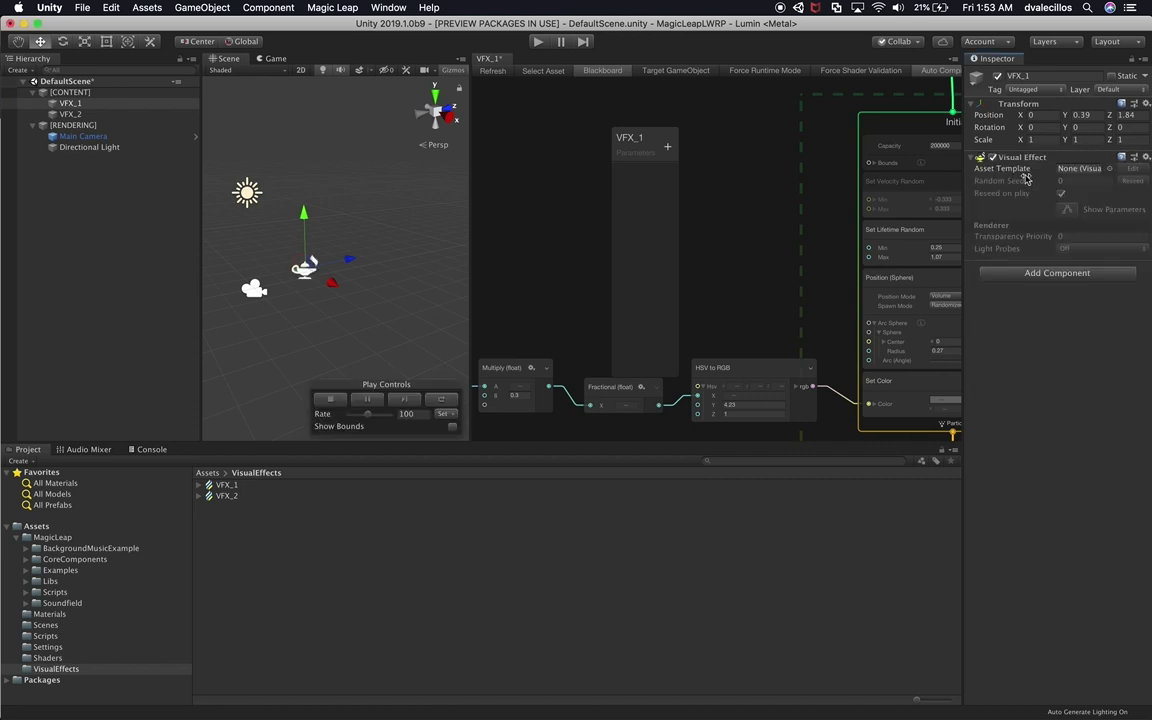
click(1109, 170)
double_click(532, 285)
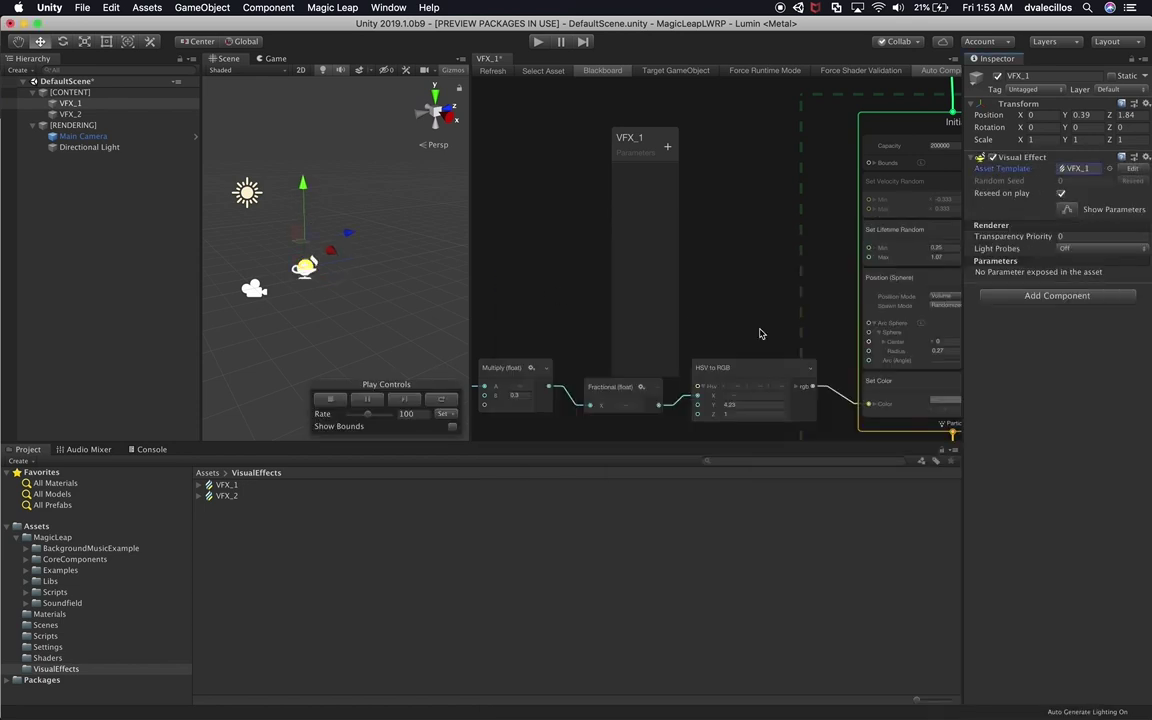
alt+drag(311, 284, 339, 351)
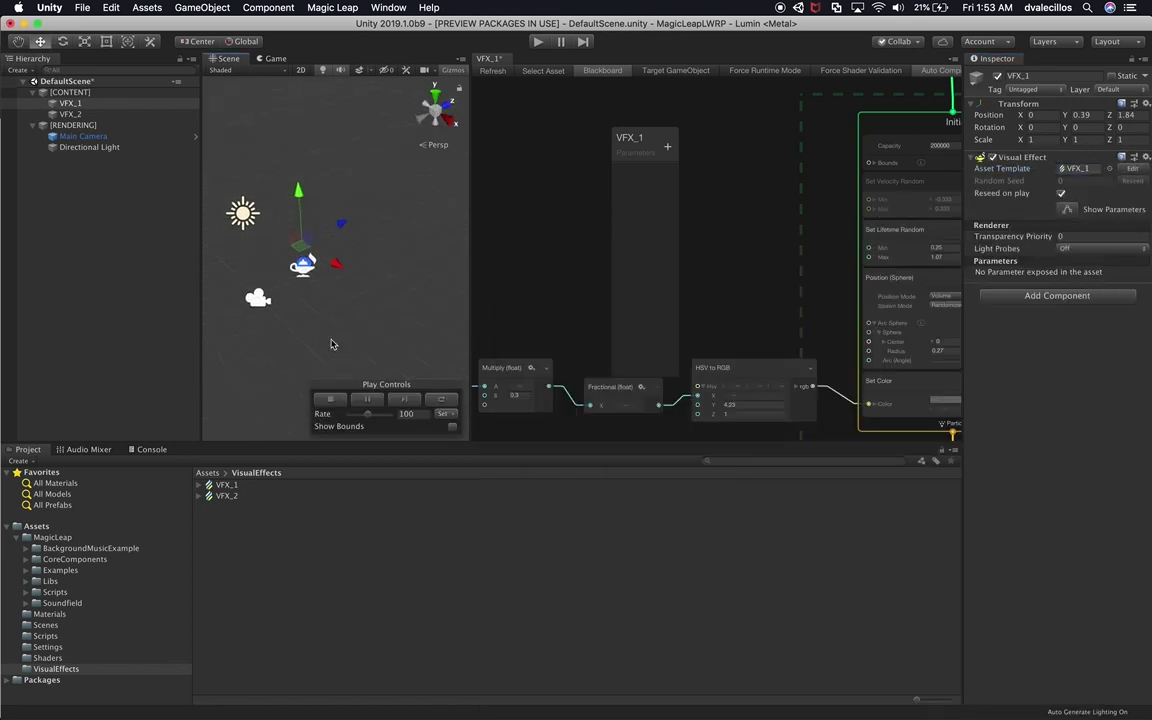
click(75, 114)
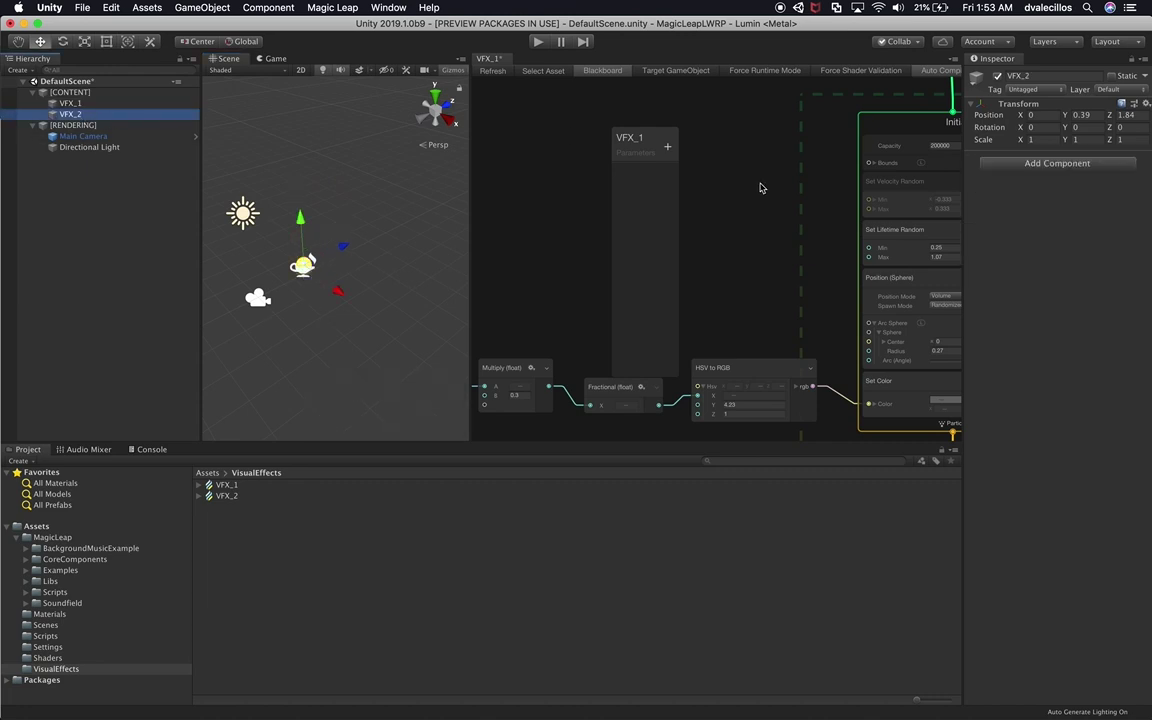
Step: Add a Visual Effect component to VFX_2 using the VFX_2 graph as Asset Template
click(1104, 162)
click(1091, 217)
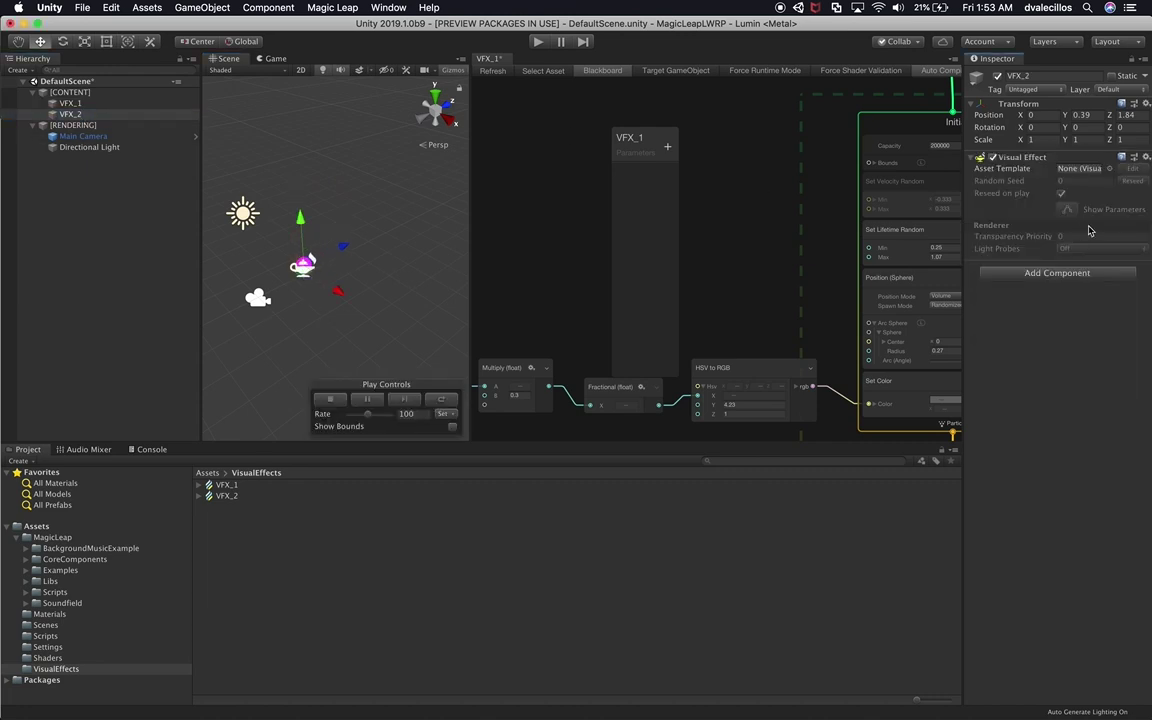
click(1110, 169)
double_click(540, 295)
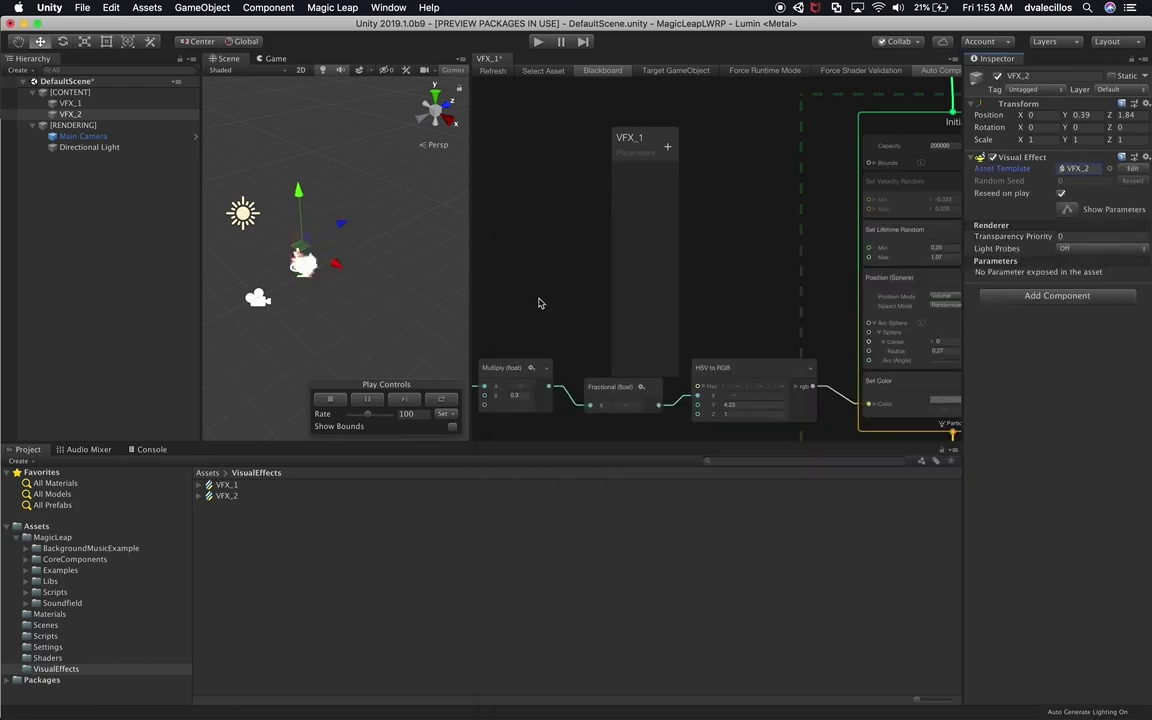
alt+drag(380, 310, 455, 222)
Step: Reposition VFX_2 along Z, shrink it to about 0.15 scale, and duplicate it
alt+drag(313, 281, 320, 279)
drag(415, 200, 362, 212)
key(r)
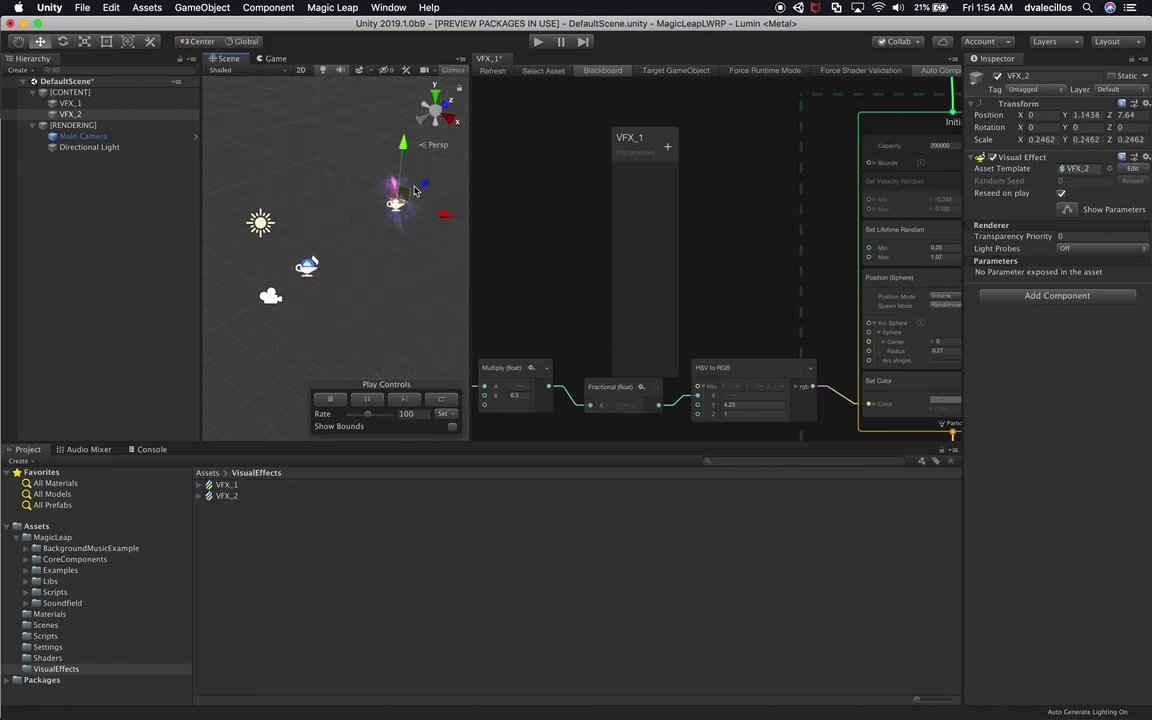
drag(392, 213, 372, 238)
key(f)
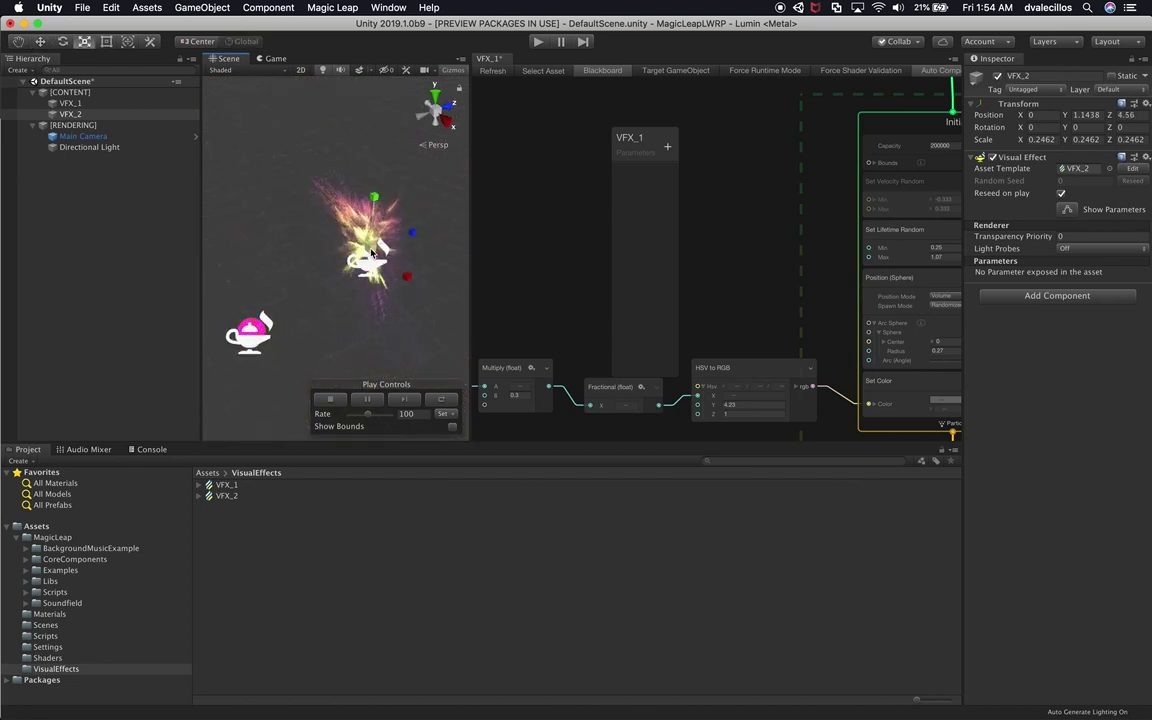
alt+drag(349, 261, 340, 270)
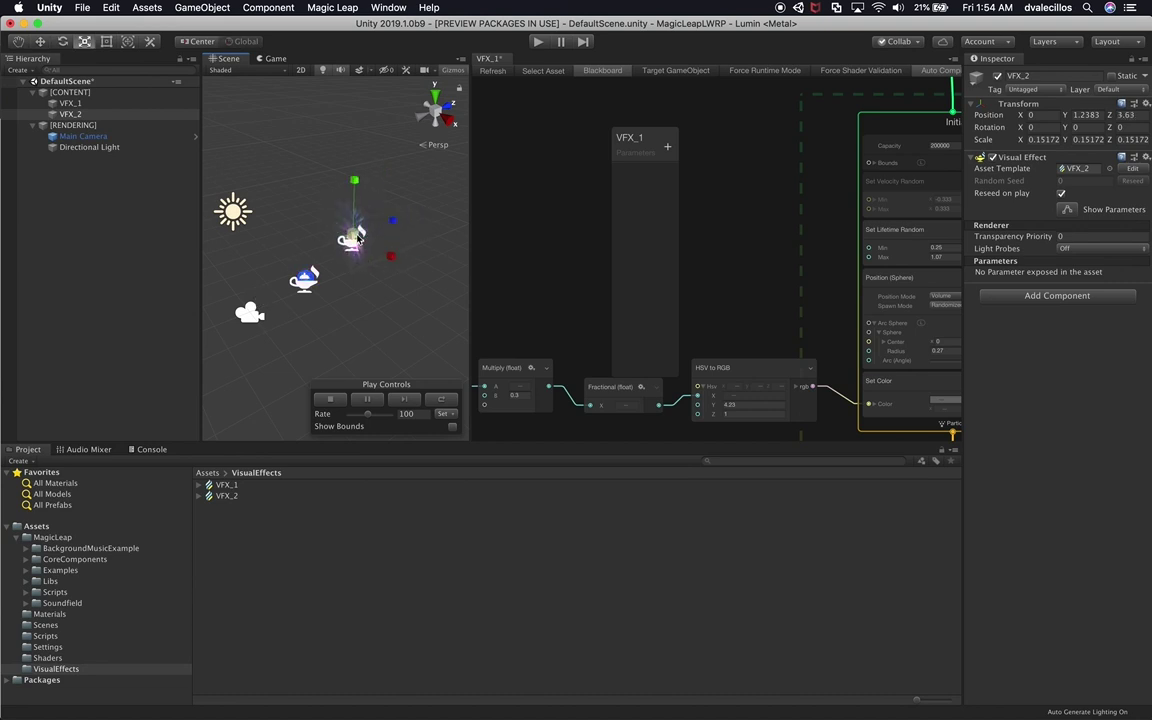
key(super+d)
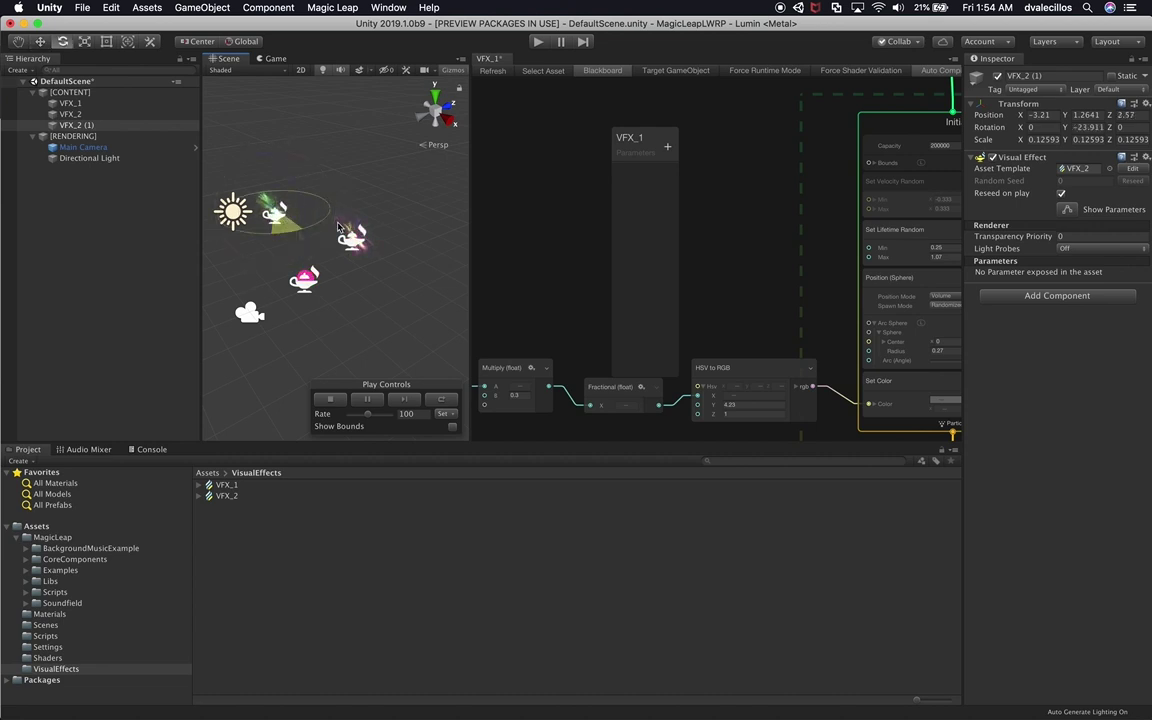
Step: Make a third VFX_2 copy and slide it along X to 2.85
click(359, 245)
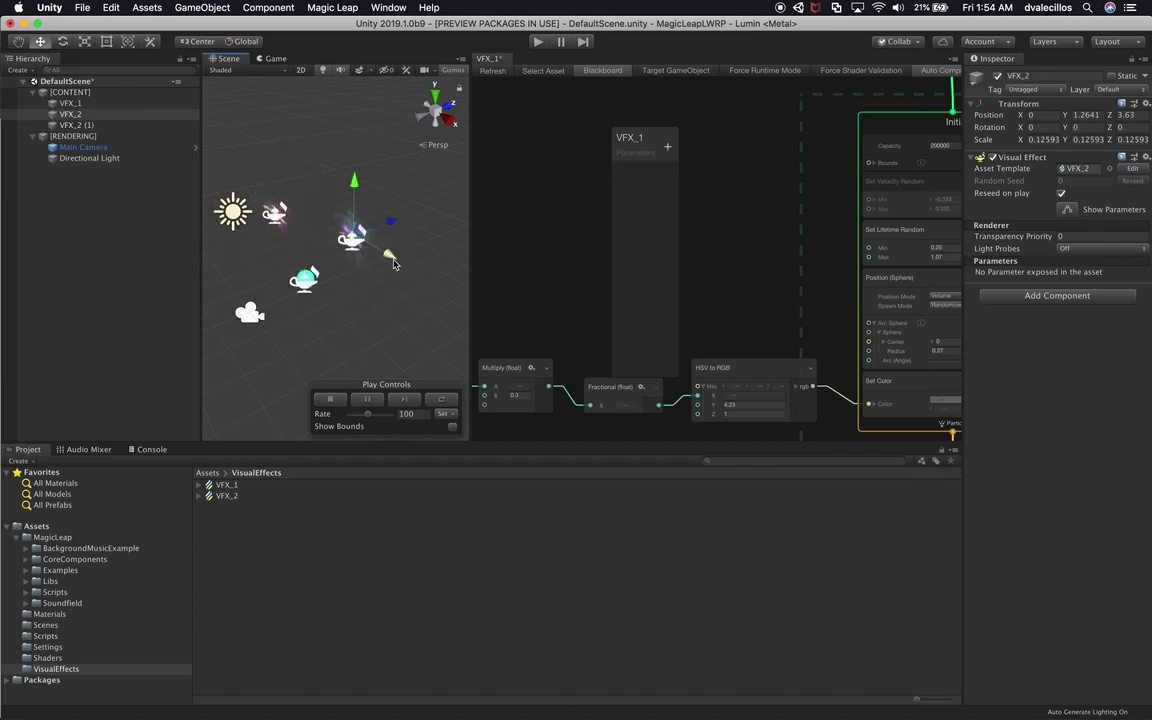
key(super+d)
drag(394, 265, 443, 313)
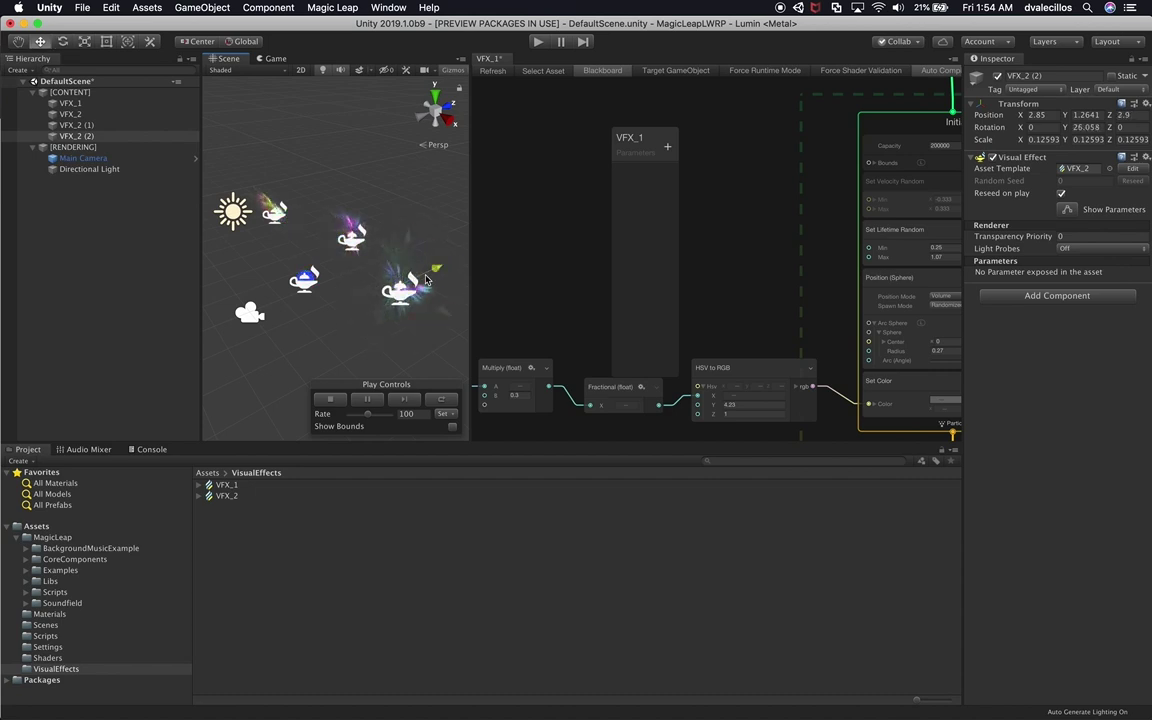
click(305, 280)
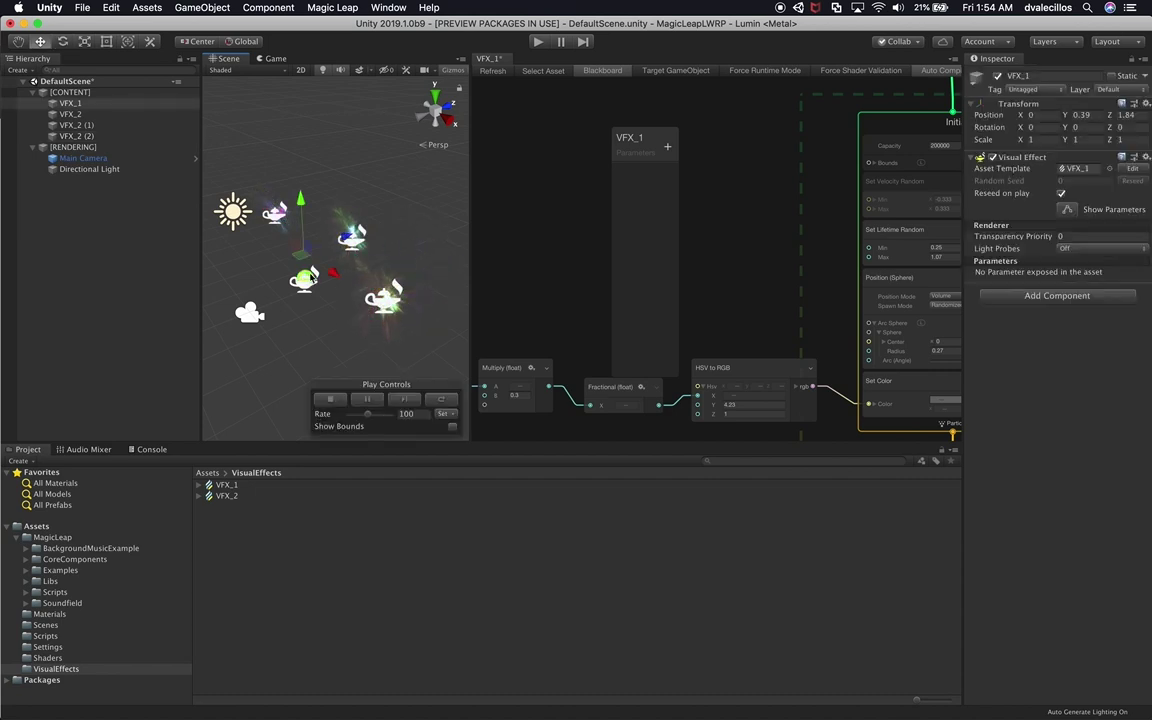
Step: Rename both VFX_2 copies to VFX_2, then orbit the view around VFX_1
click(80, 125)
shift+click(86, 136)
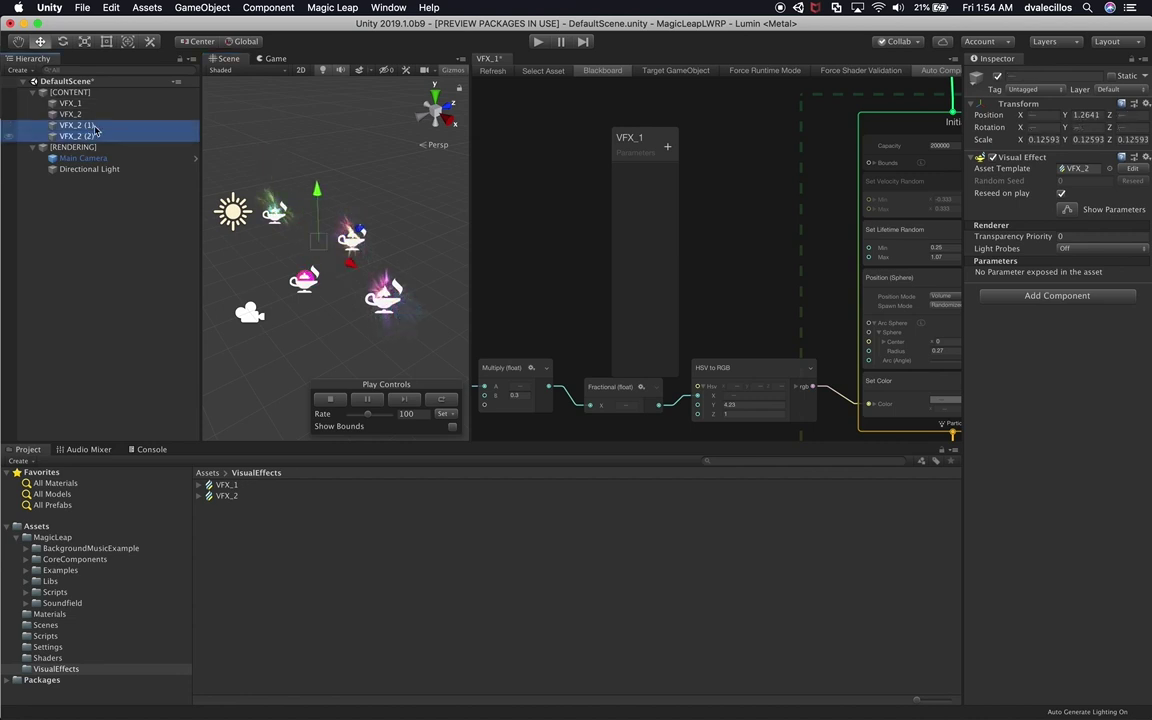
click(100, 136)
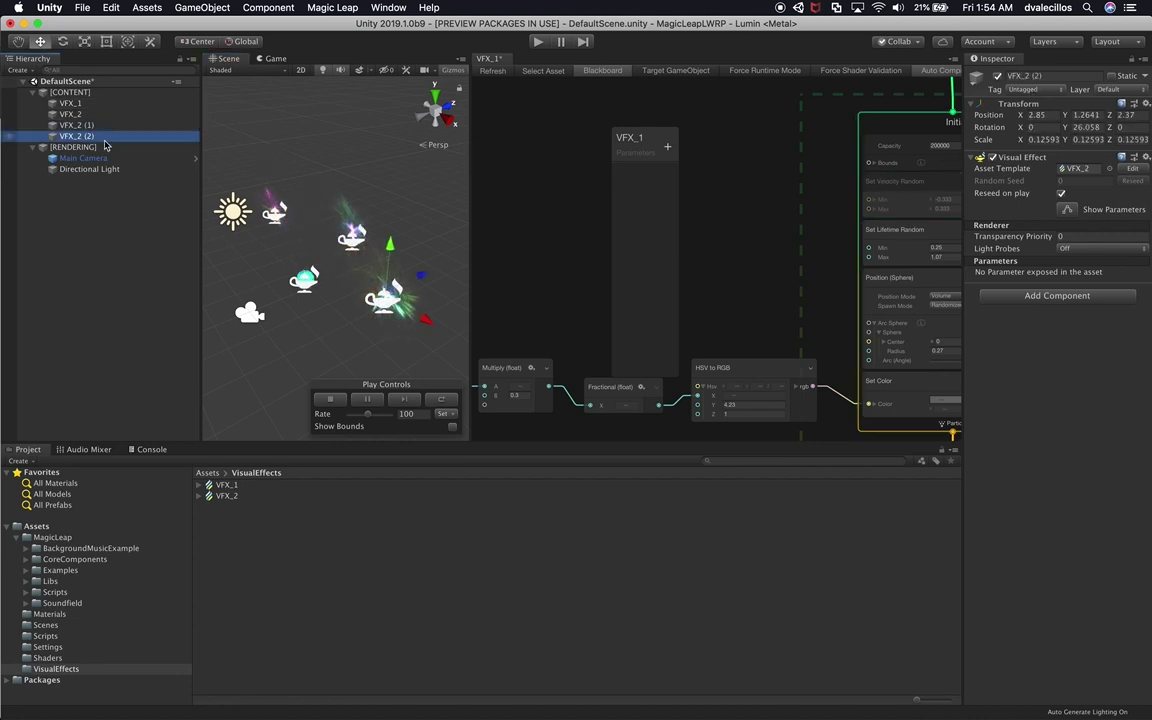
click(95, 126)
click(94, 126)
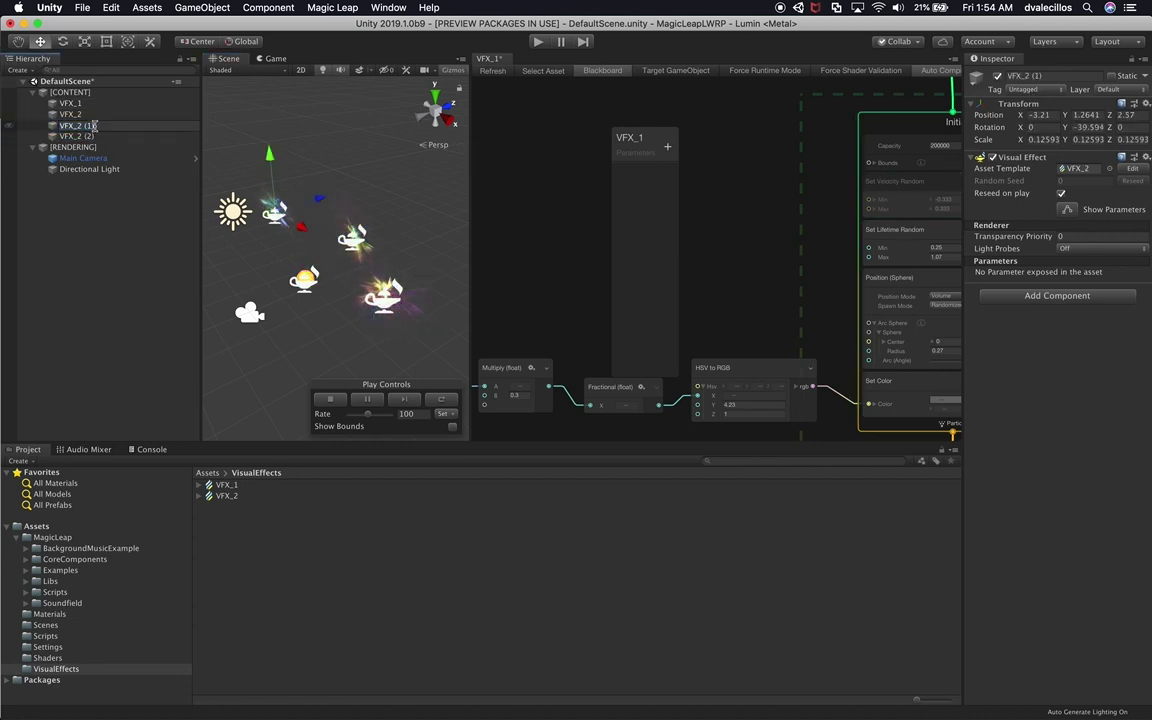
key(Return)
click(88, 137)
click(95, 136)
key(Return)
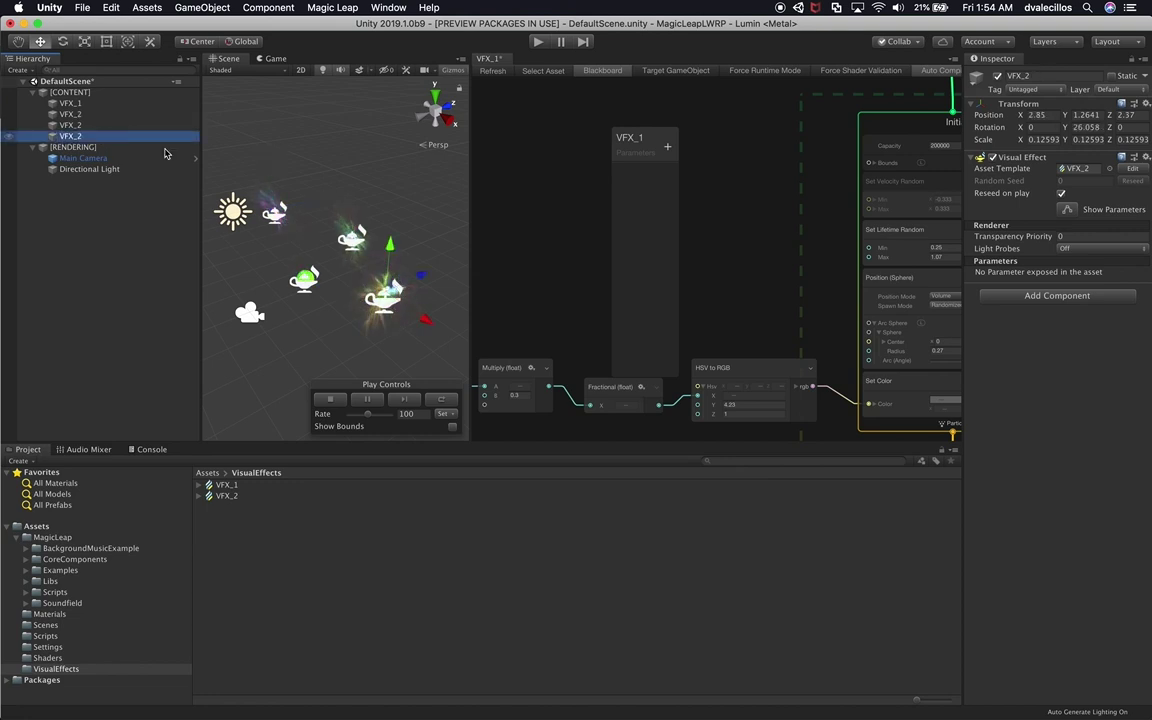
click(303, 281)
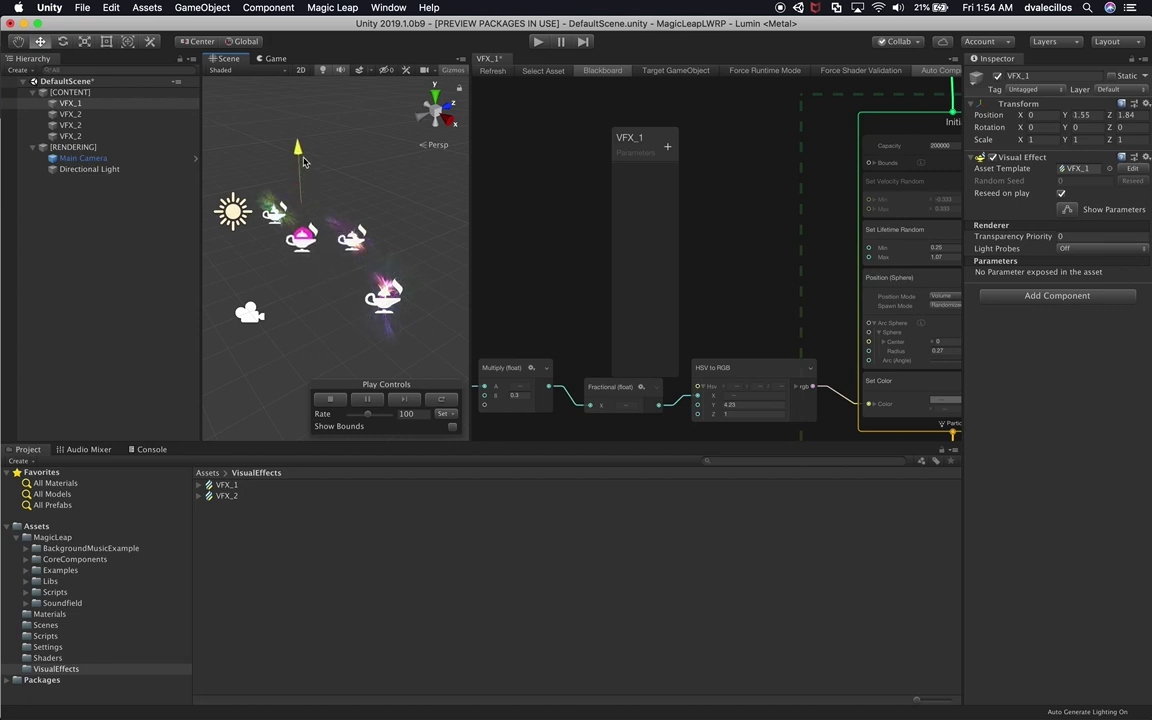
alt+drag(293, 176, 288, 146)
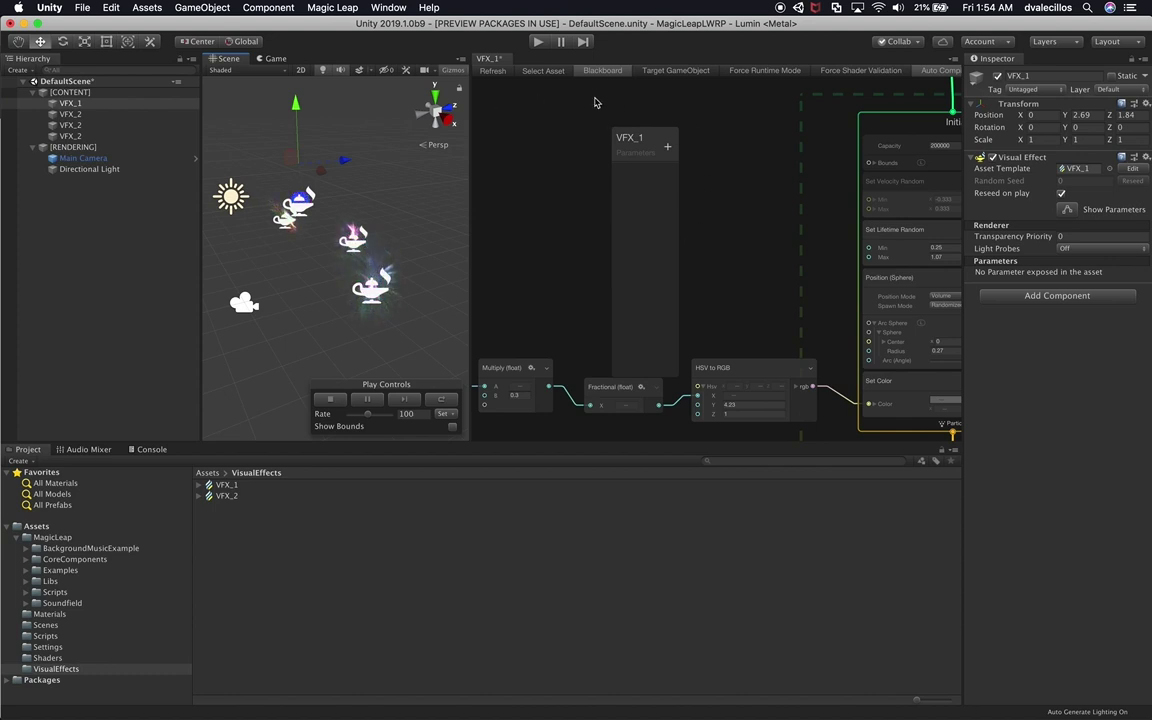
Step: Raise the Turbulence Intensity in the VFX_1 graph's Update context
alt+drag(720, 200, 574, 160)
scroll(728, 390, down, 6)
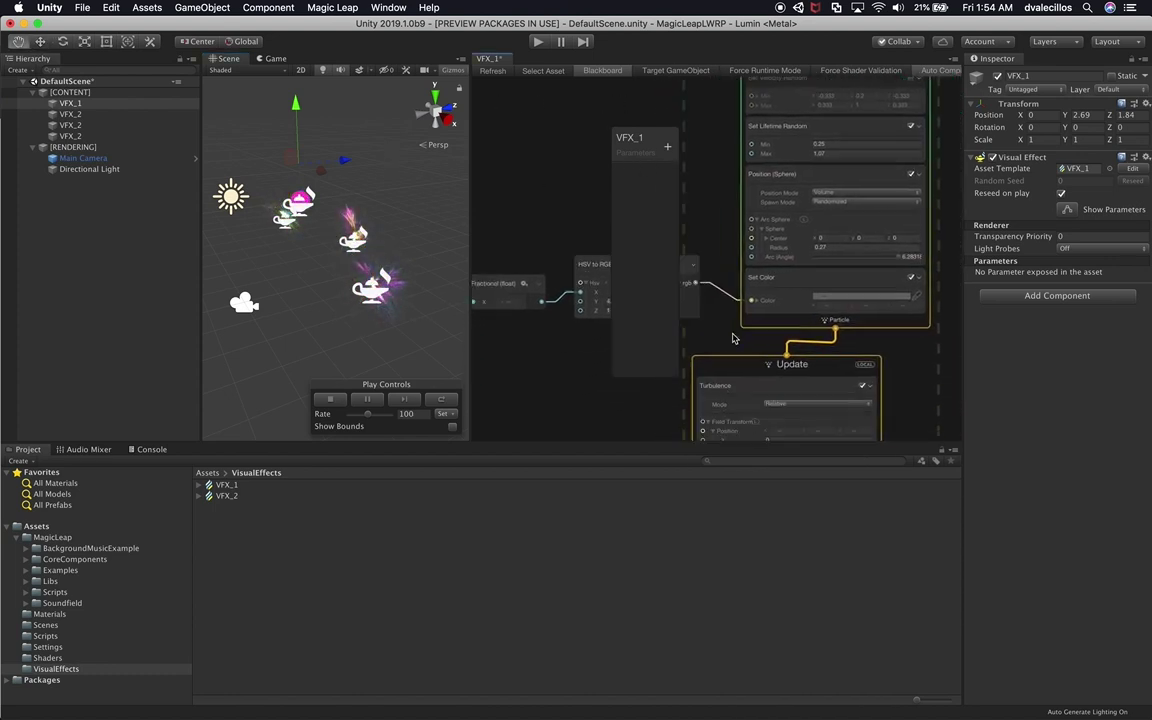
alt+drag(745, 360, 694, 334)
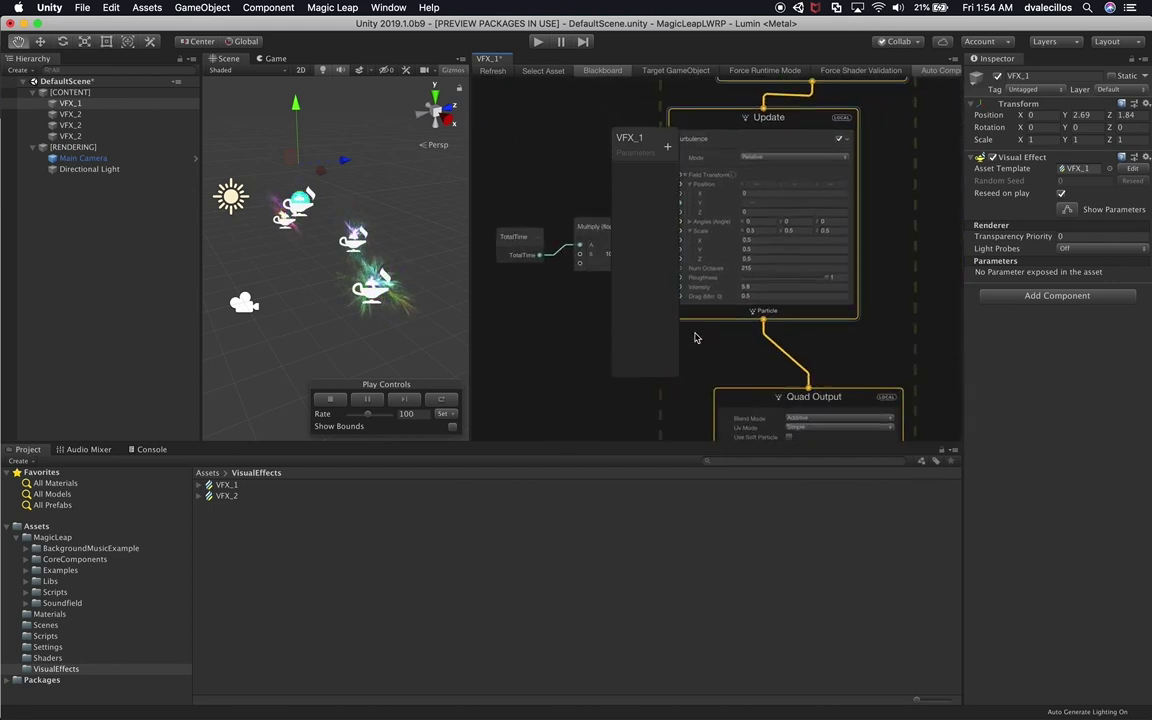
scroll(373, 132, up, 3)
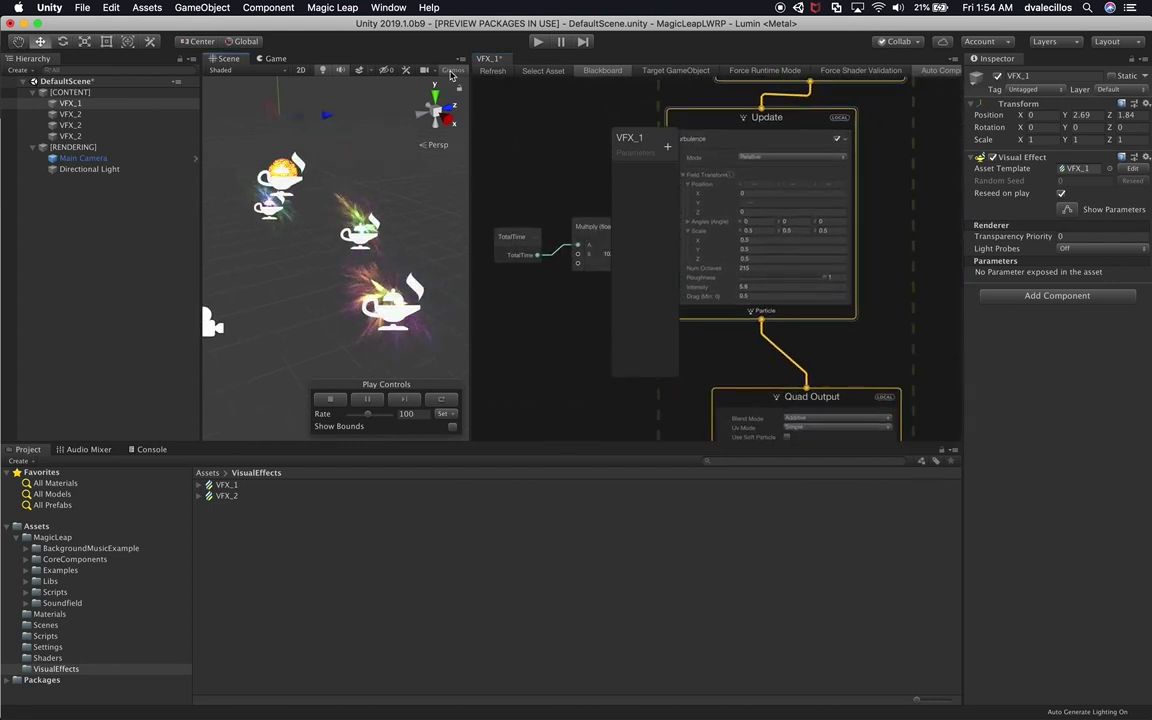
scroll(373, 132, up, 5)
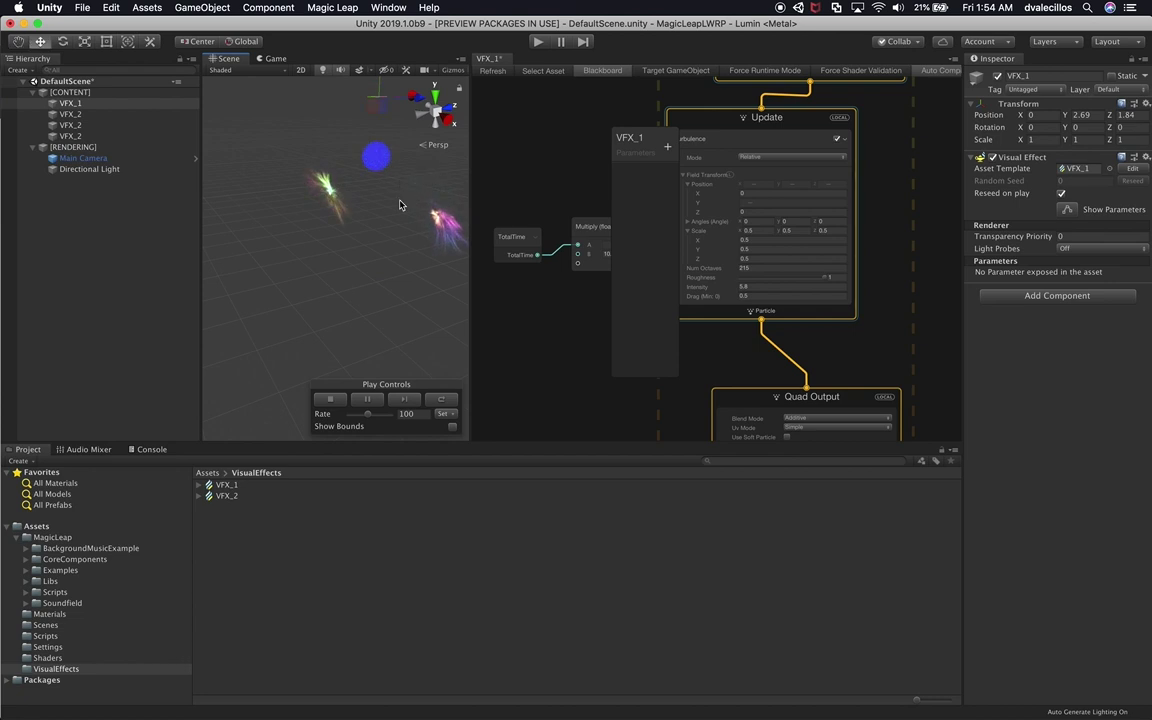
alt+drag(873, 253, 903, 94)
alt+drag(722, 368, 737, 157)
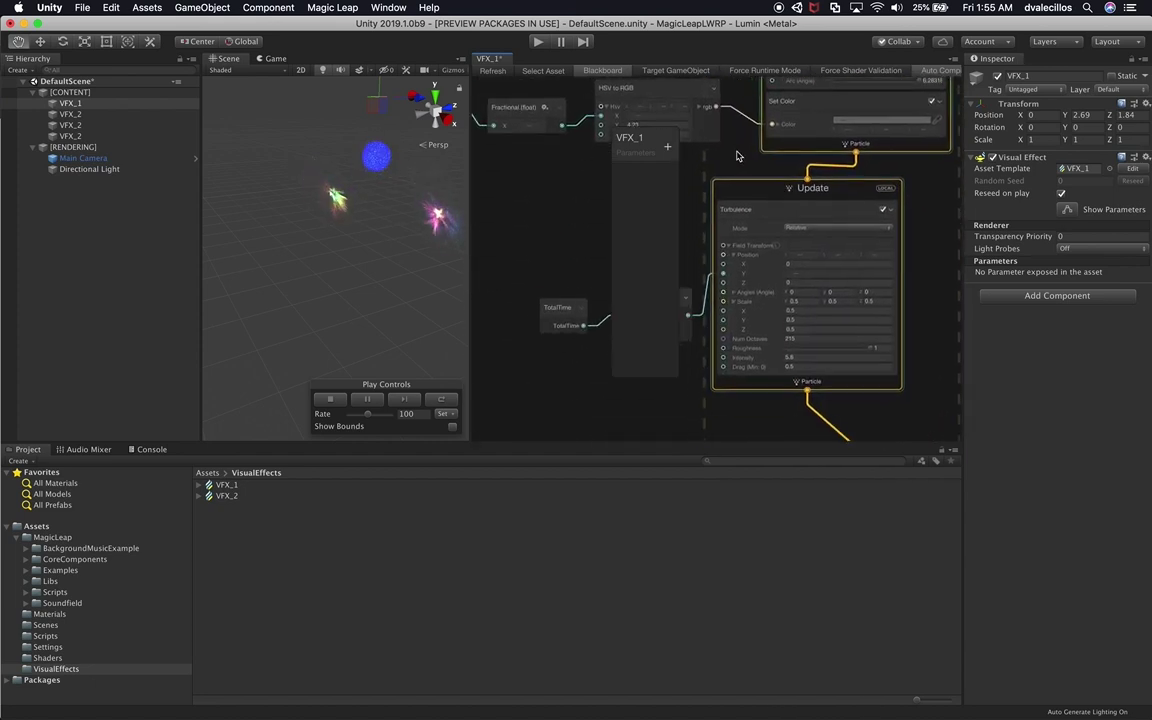
drag(757, 362, 838, 350)
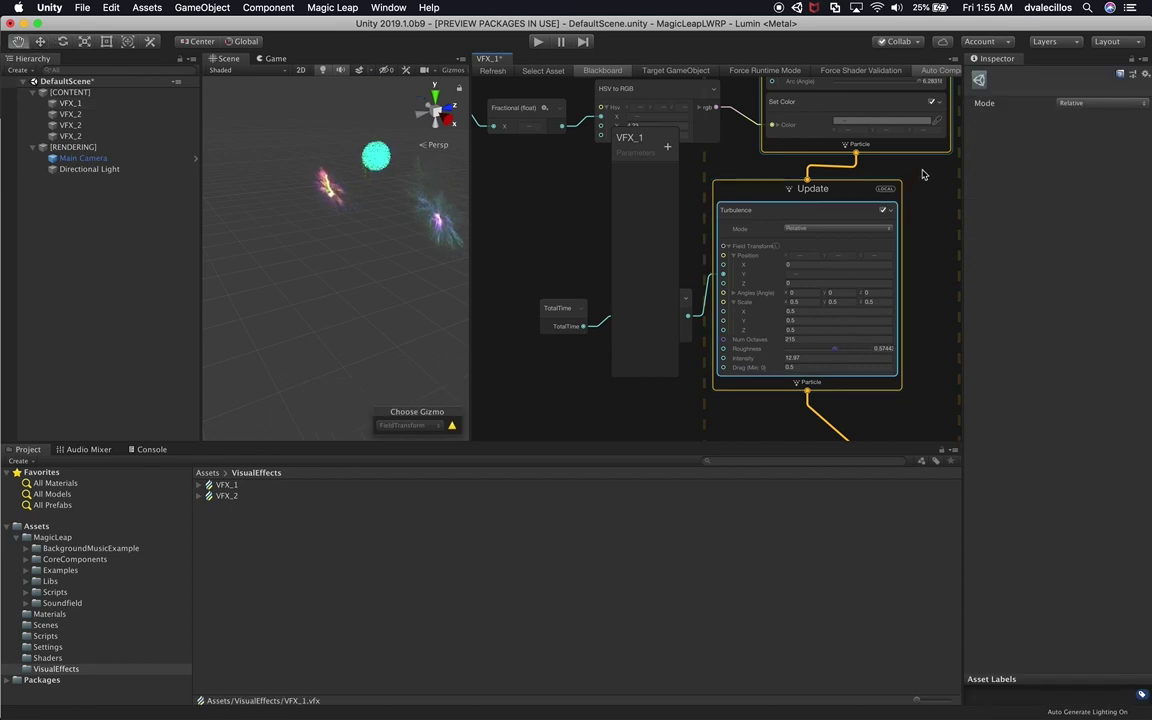
Step: Shrink the Position (Sphere) spawn Radius to 0.27 and check the effect in the scene
scroll(872, 342, up, 5)
mouse_move(748, 242)
mouse_down()
mouse_move(765, 247)
mouse_move(748, 254)
mouse_up()
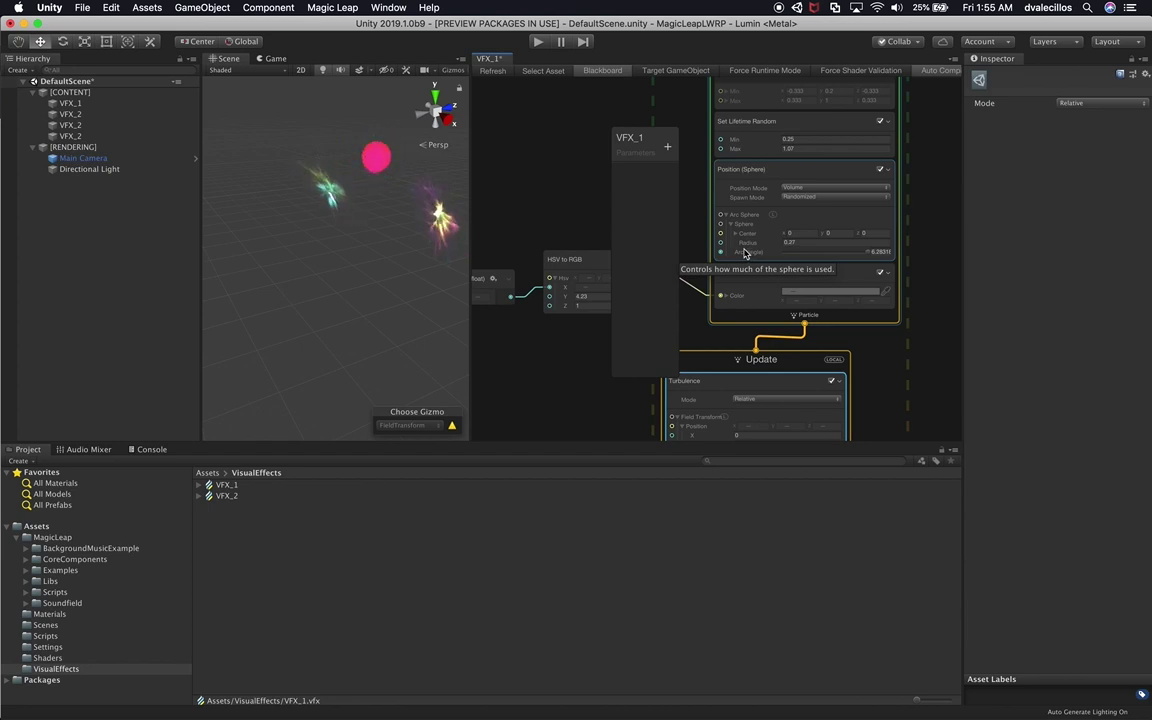
click(376, 158)
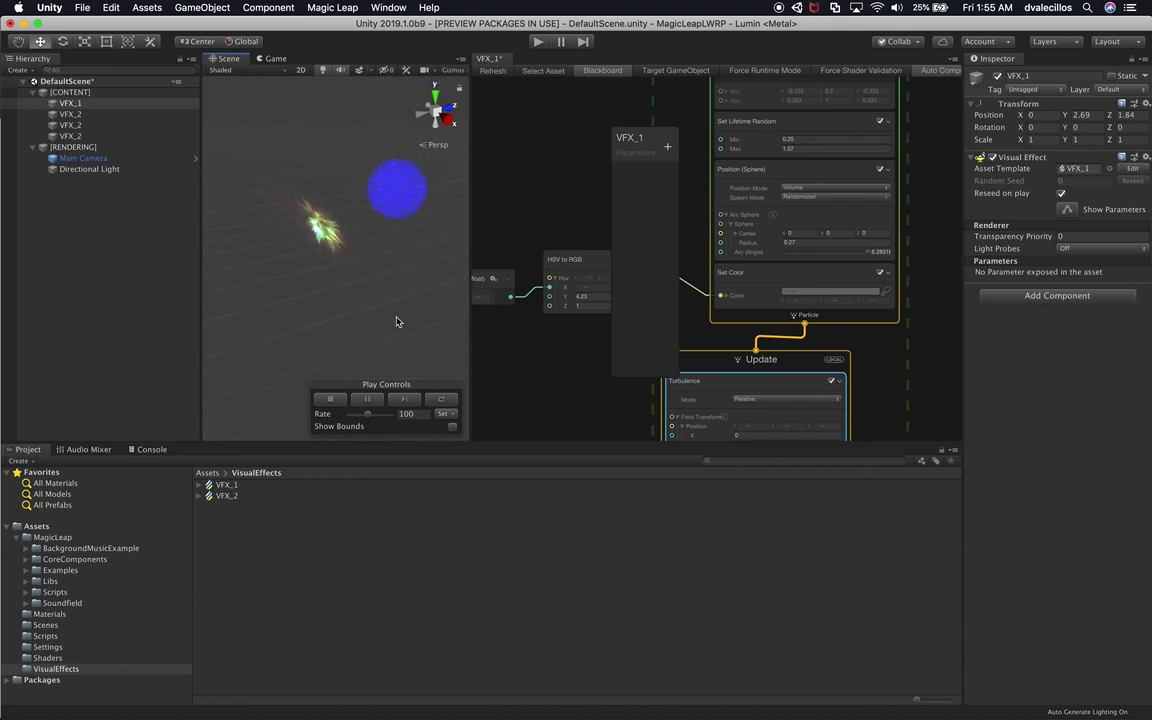
click(348, 256)
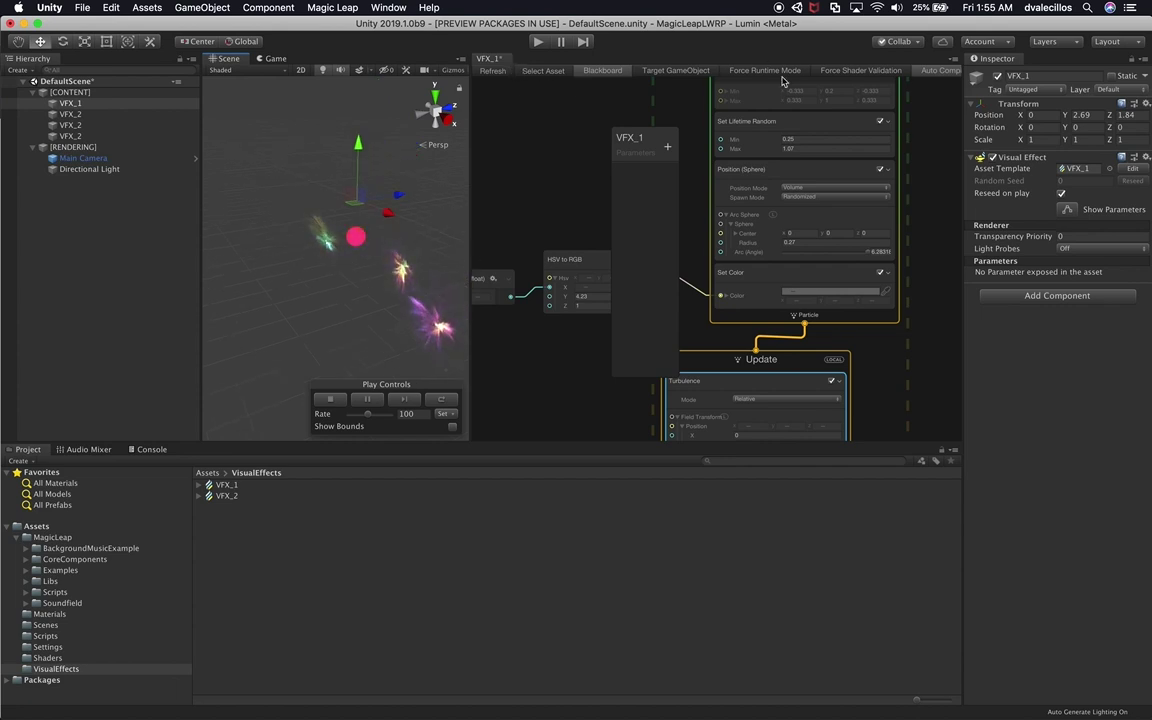
Step: Close the VFX_1 graph tab and inspect the effects, VFX_2 and Main Camera in the scene
right_click(492, 62)
click(529, 81)
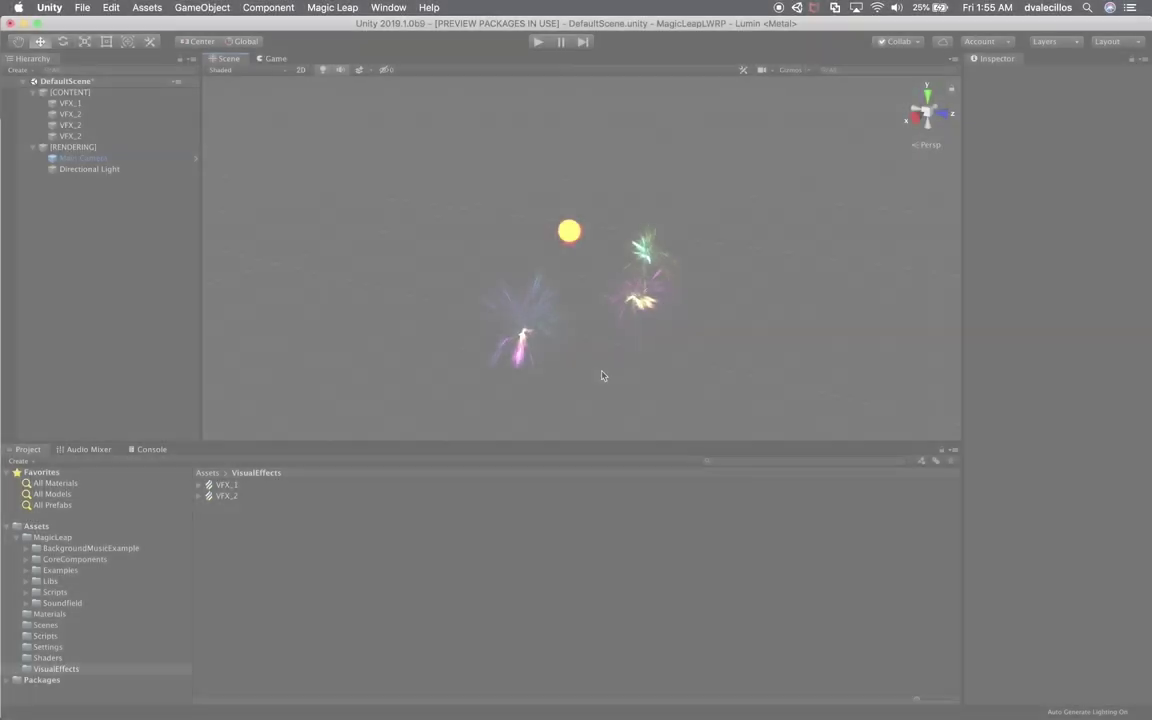
key(alt)
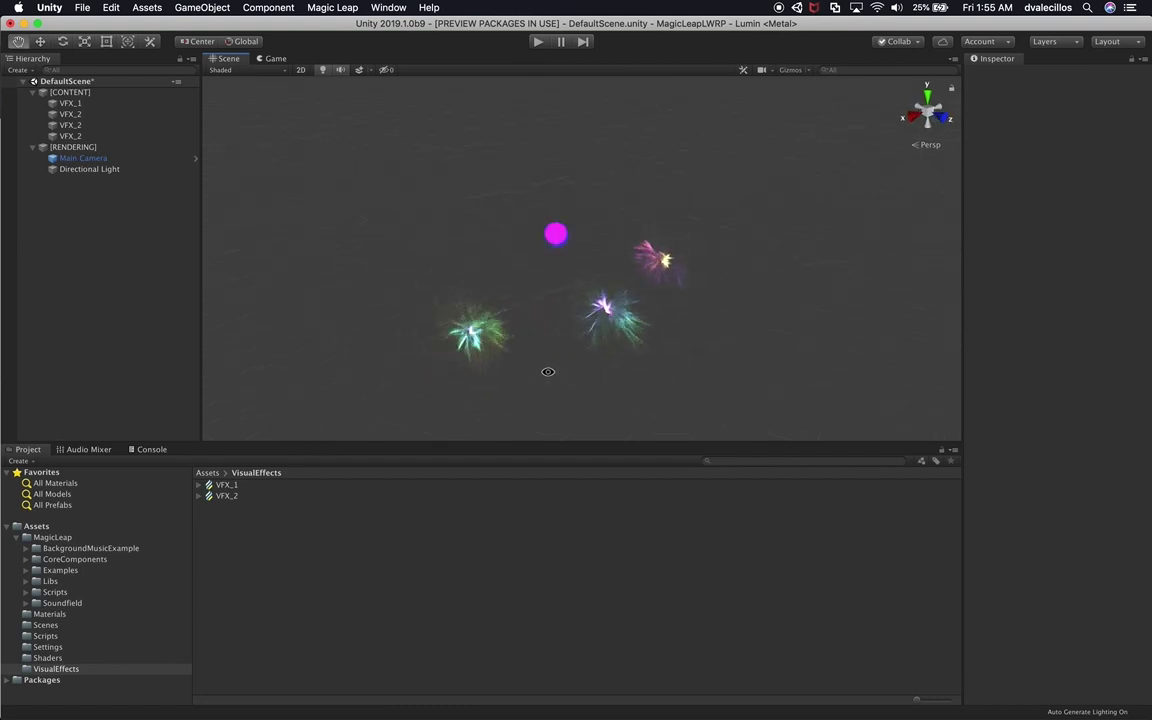
click(555, 233)
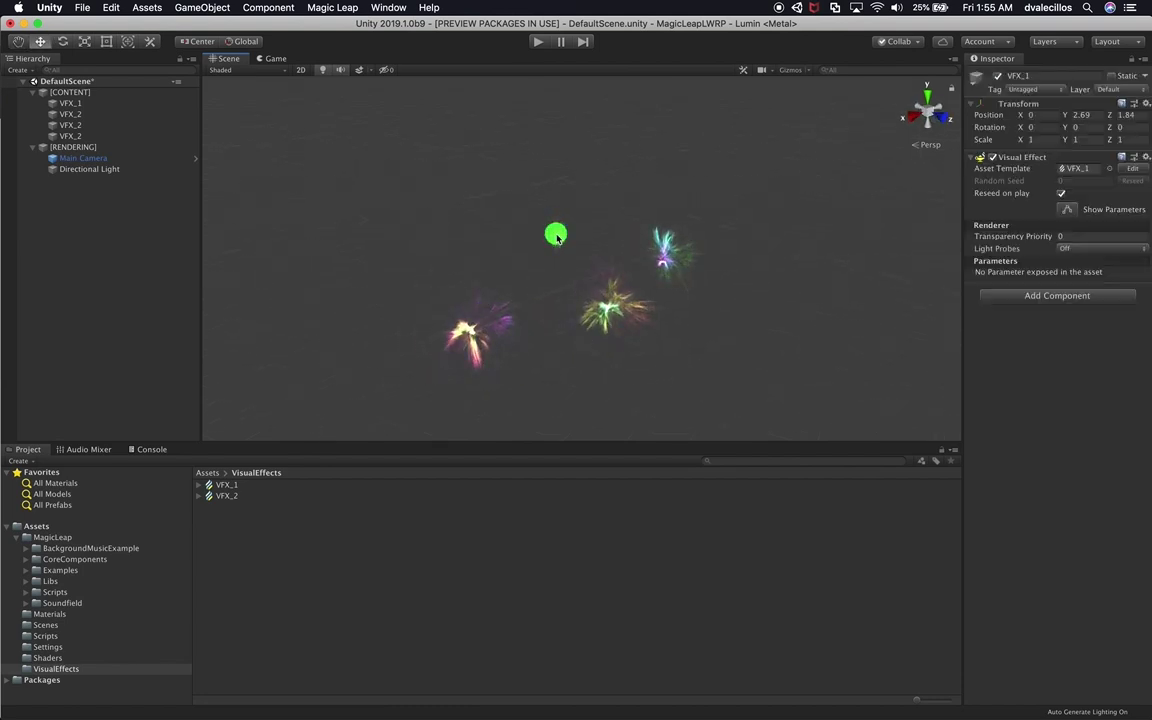
alt+drag(432, 255, 717, 270)
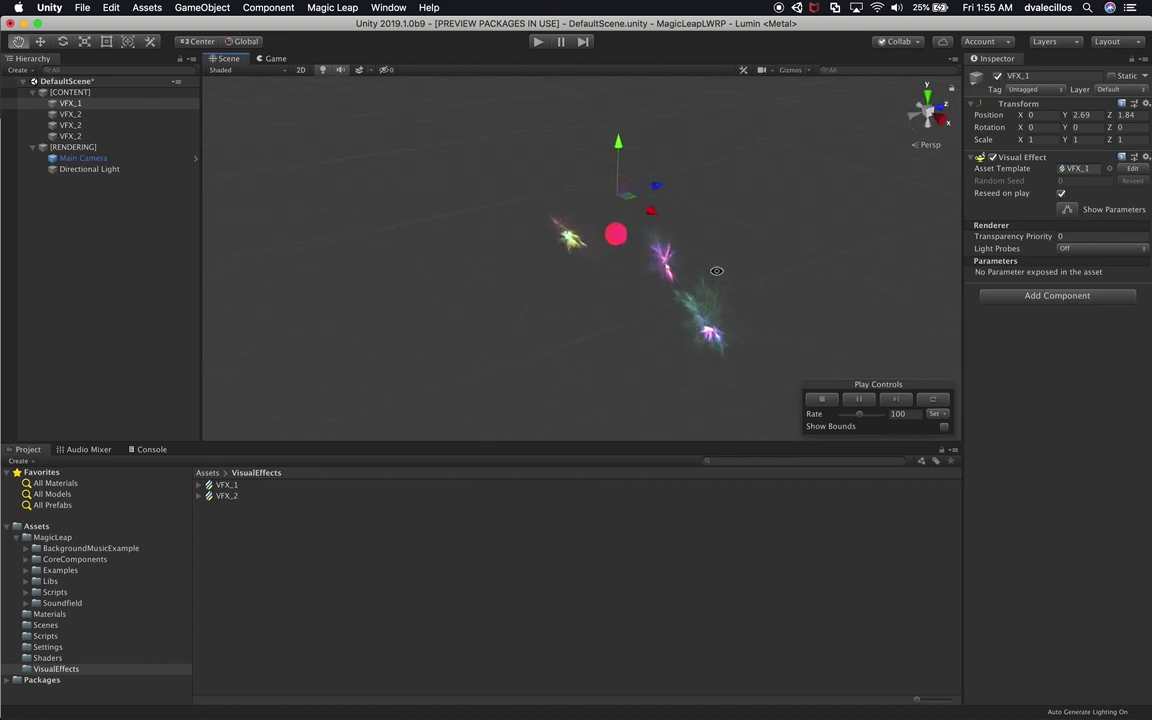
click(83, 158)
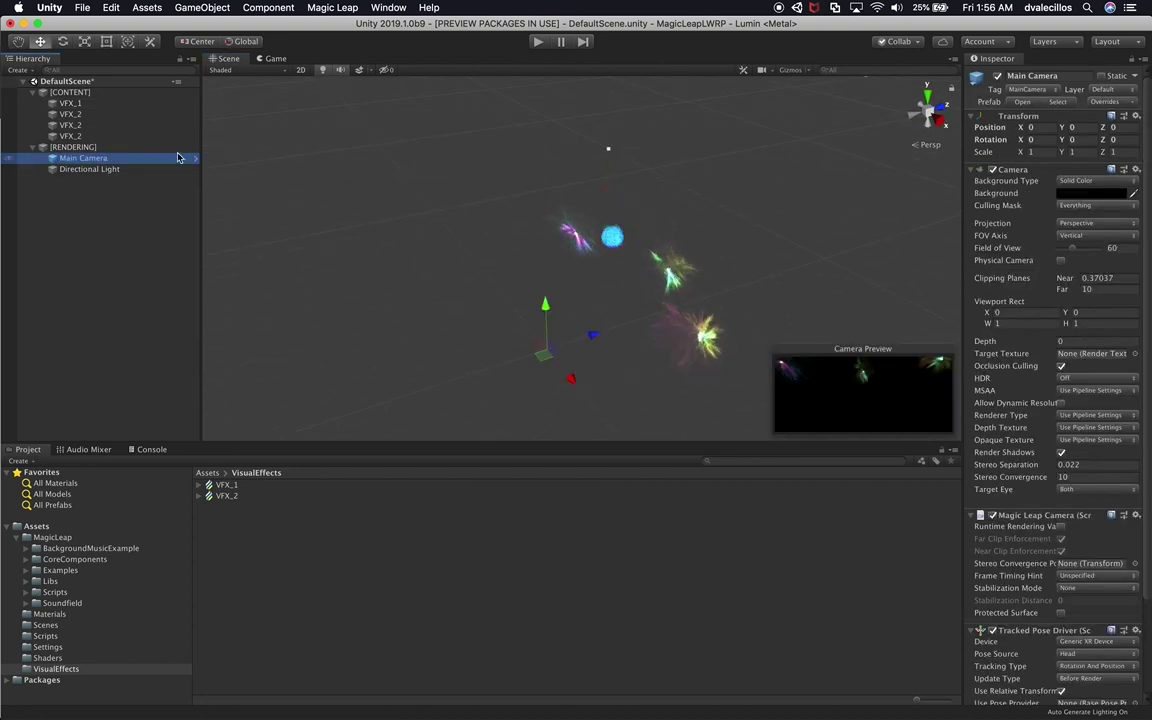
alt+drag(600, 300, 698, 271)
click(600, 206)
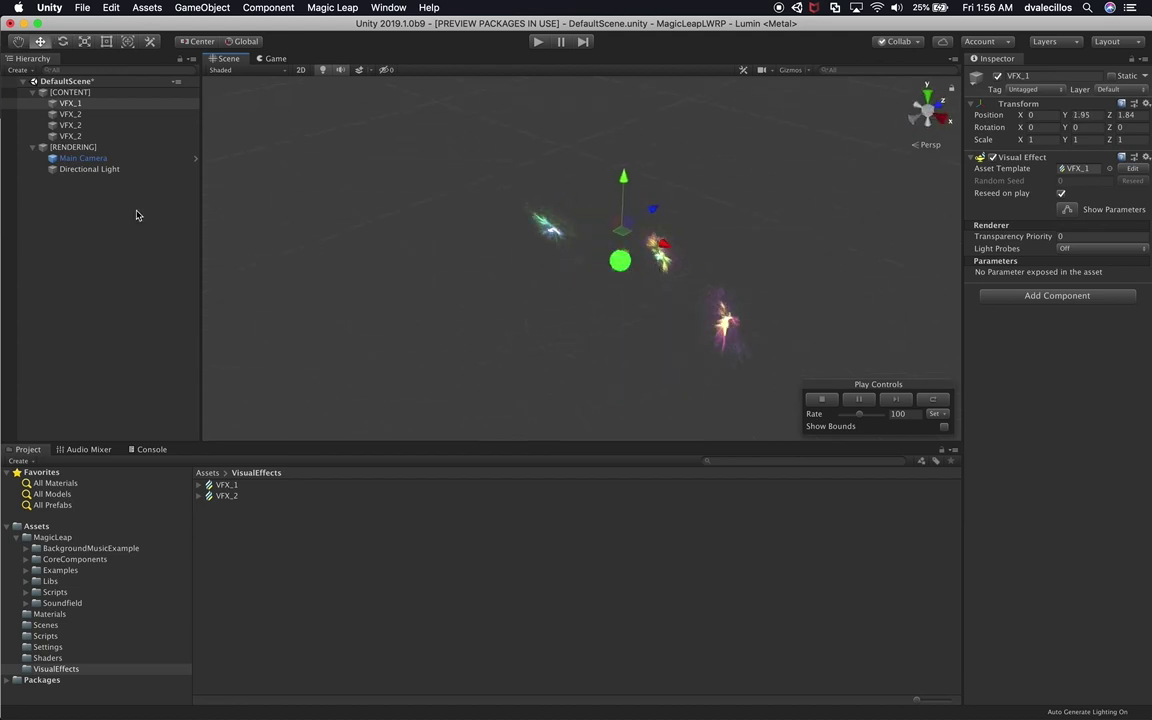
click(128, 125)
click(113, 160)
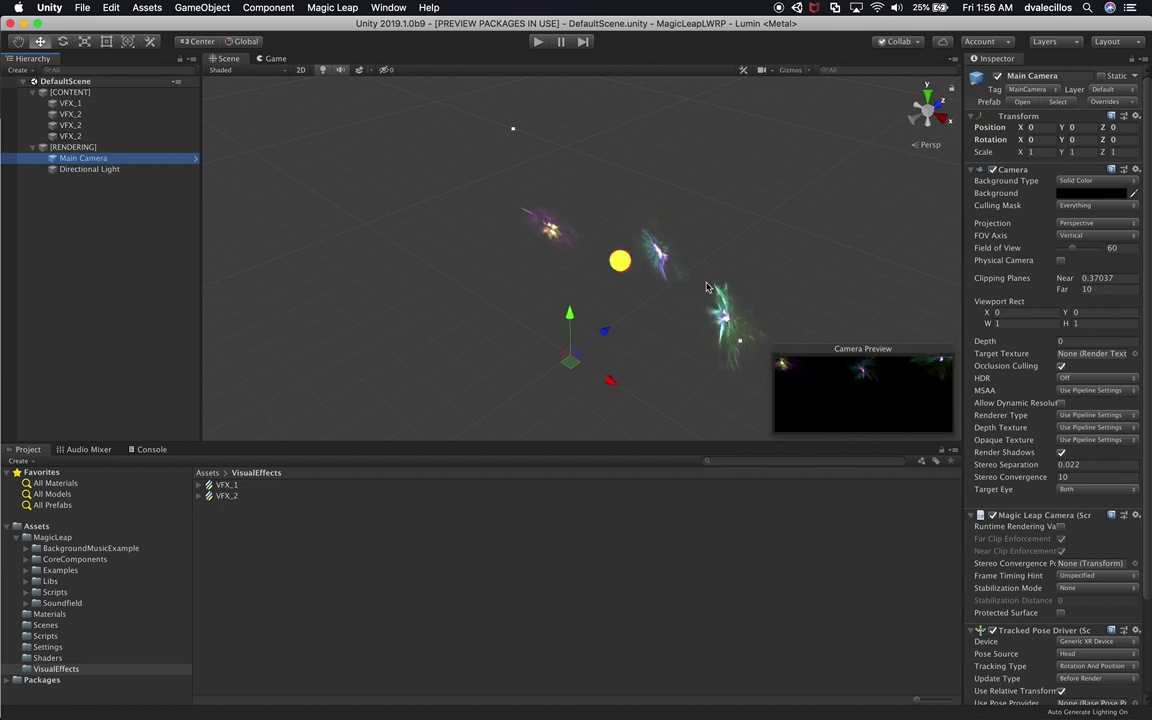
Step: Open Build Settings with Lumin active and bring up Player Settings
click(84, 7)
click(150, 139)
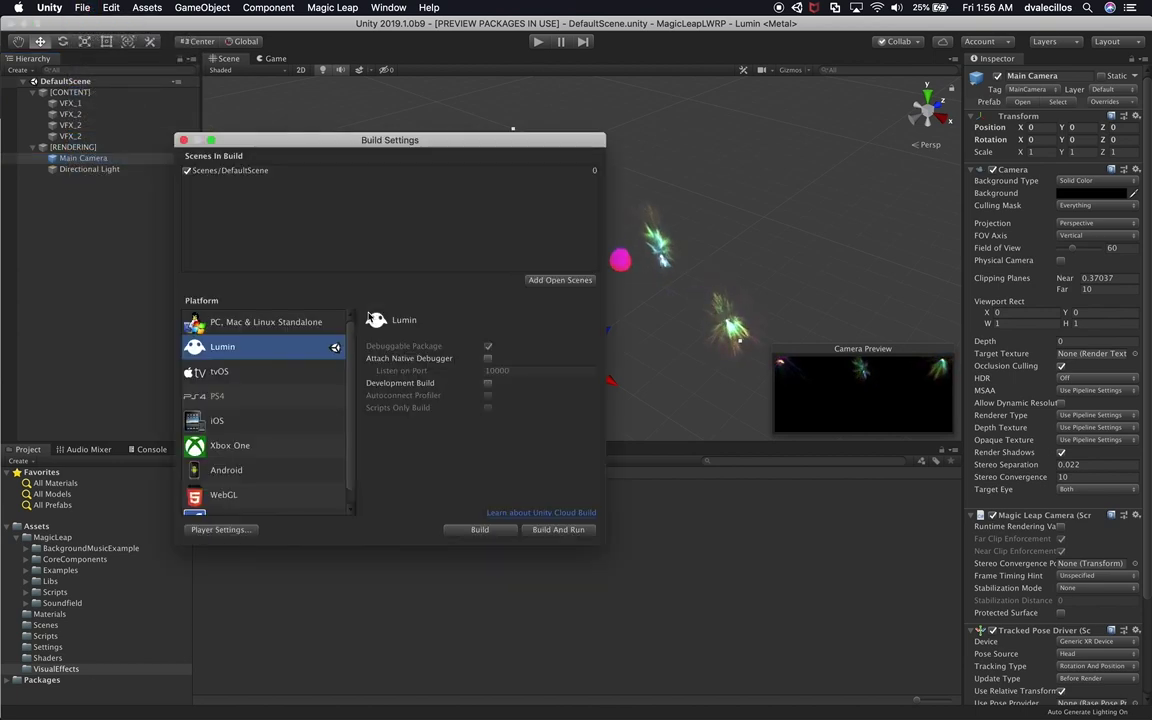
click(230, 529)
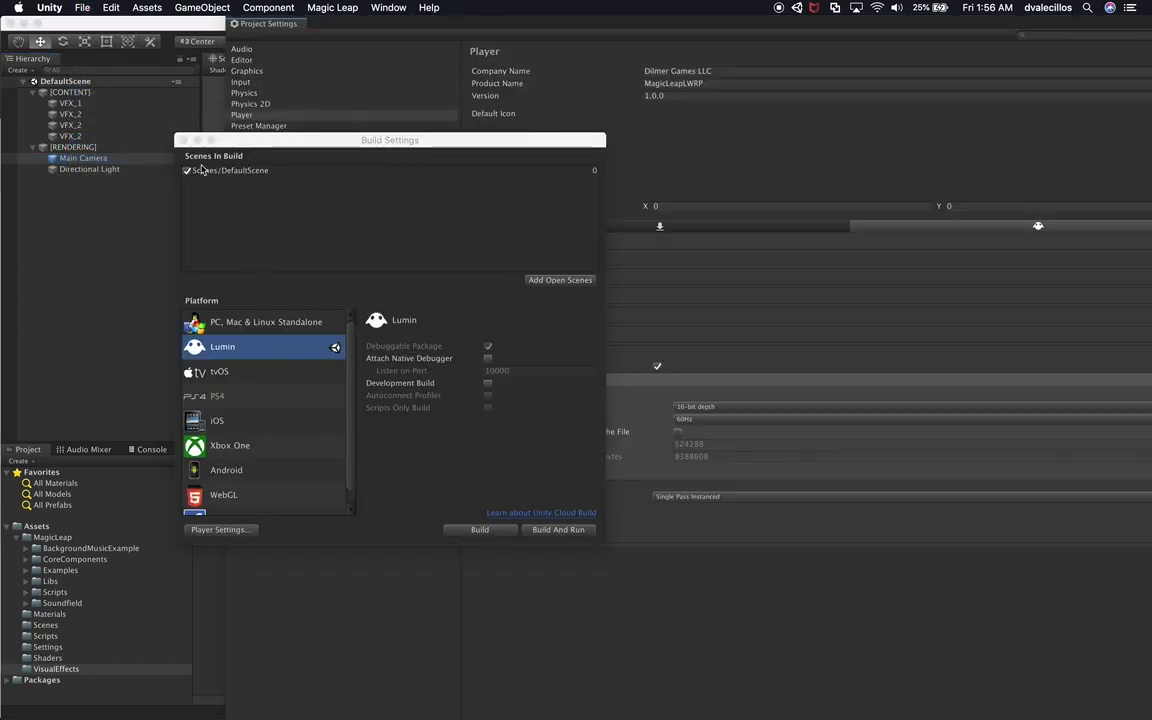
Step: Check Lumin Publishing and XR Settings, keep Single Pass Instanced stereo rendering, and close Project Settings
click(184, 141)
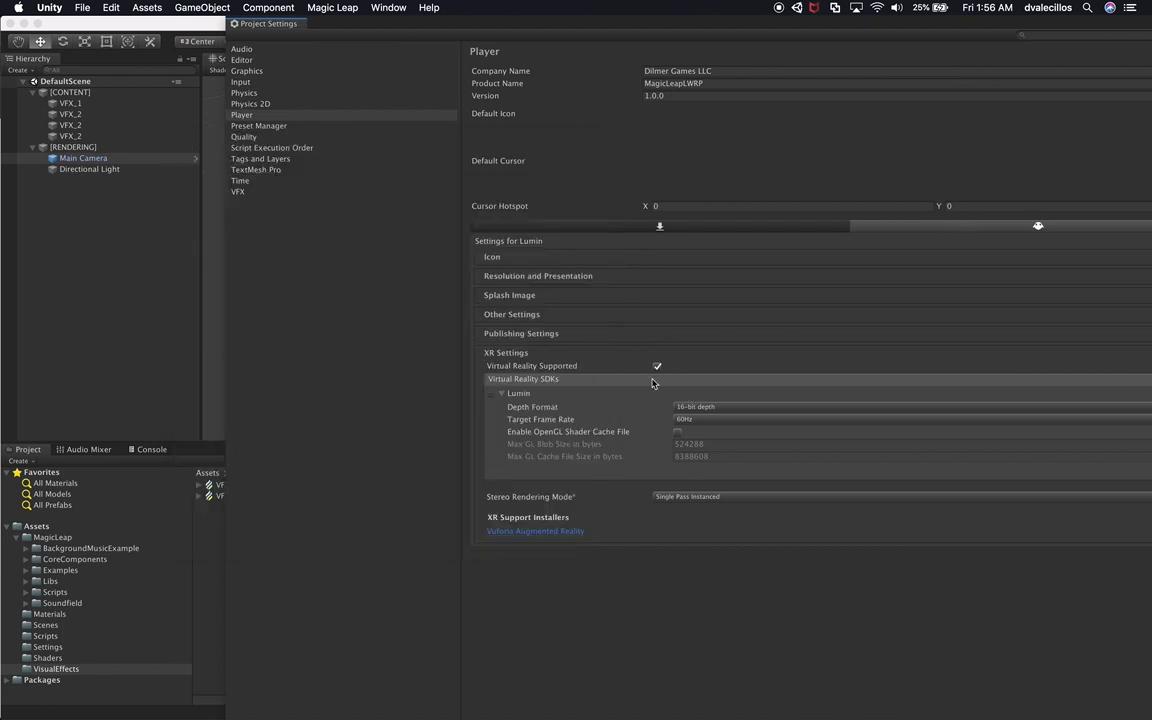
click(535, 333)
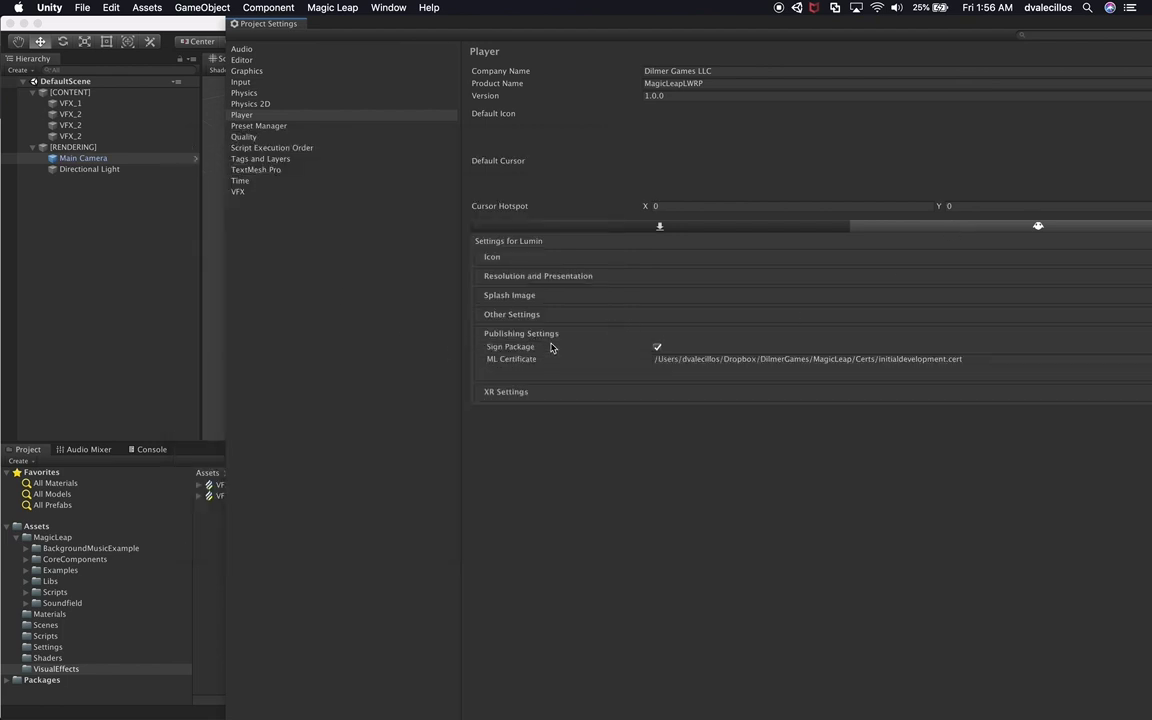
click(555, 393)
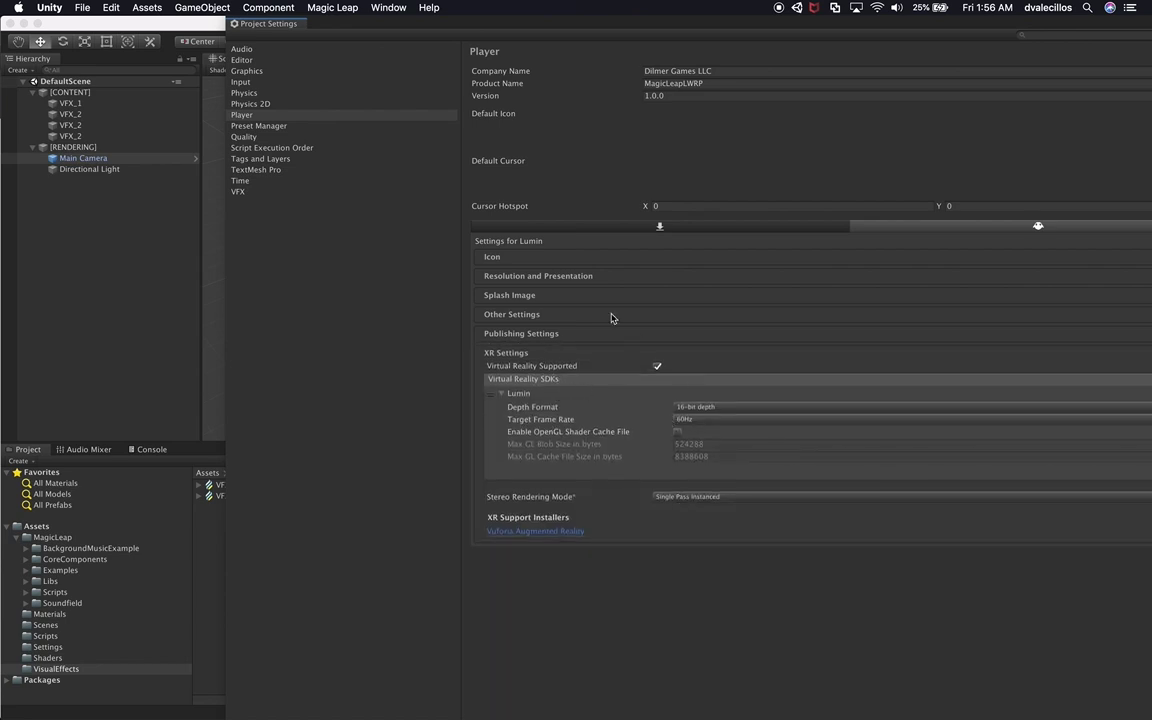
click(694, 497)
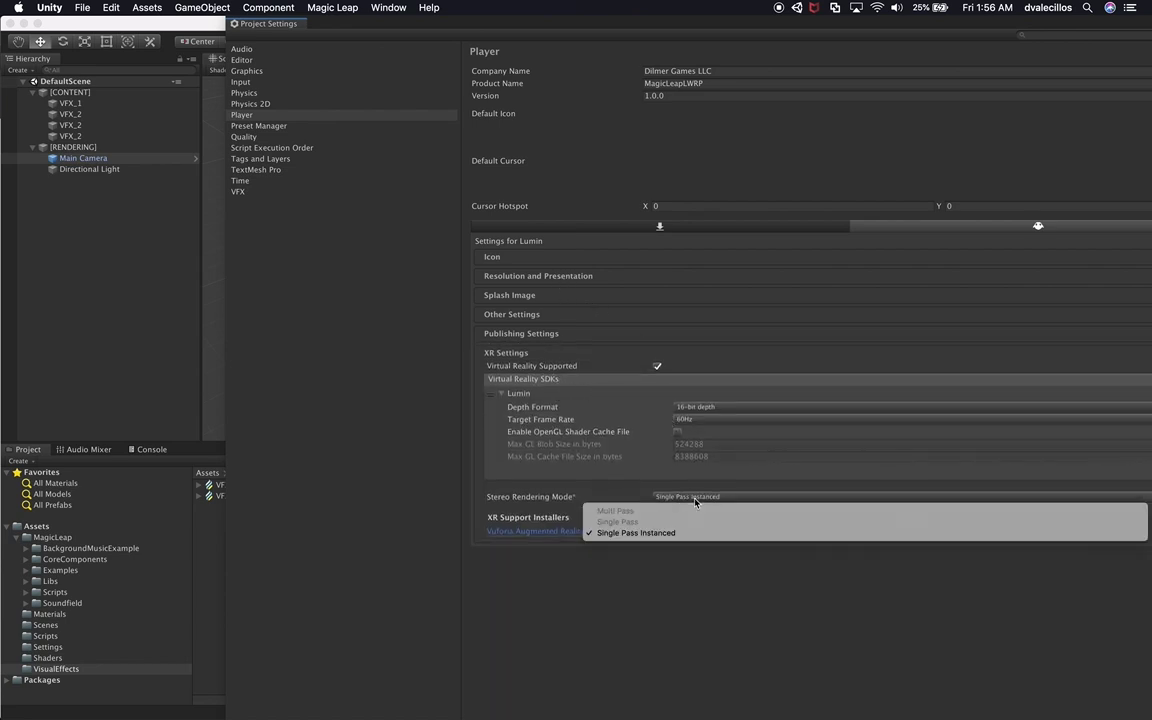
click(535, 303)
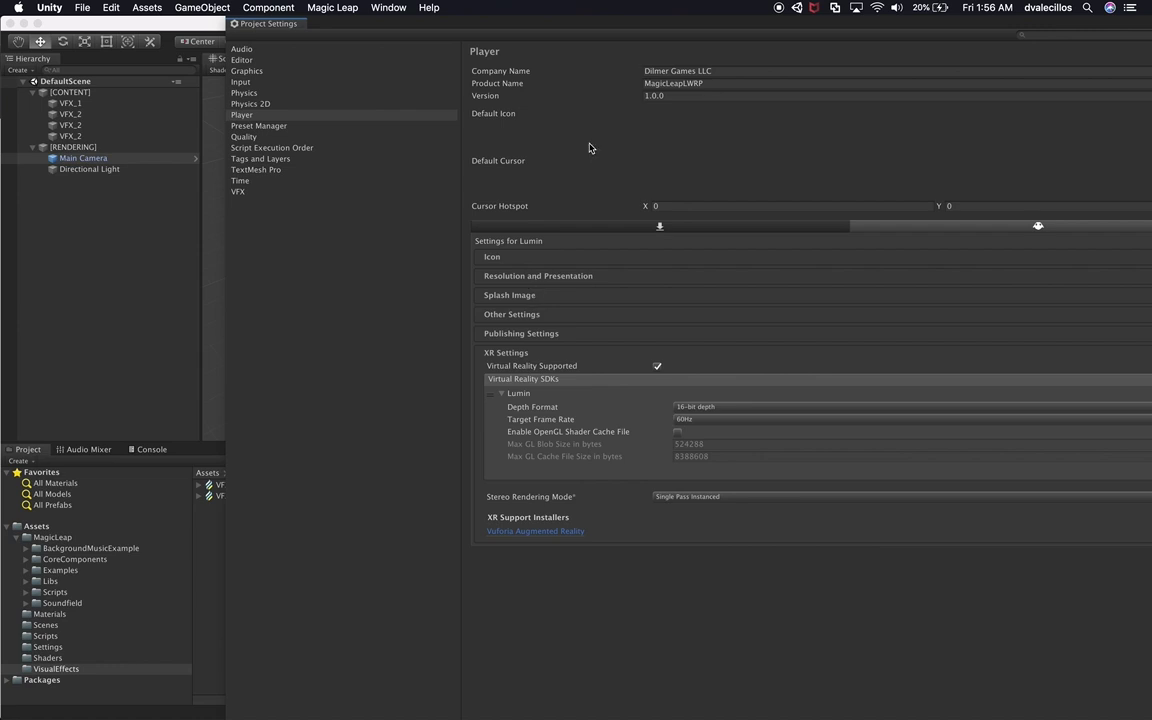
drag(535, 26, 394, 29)
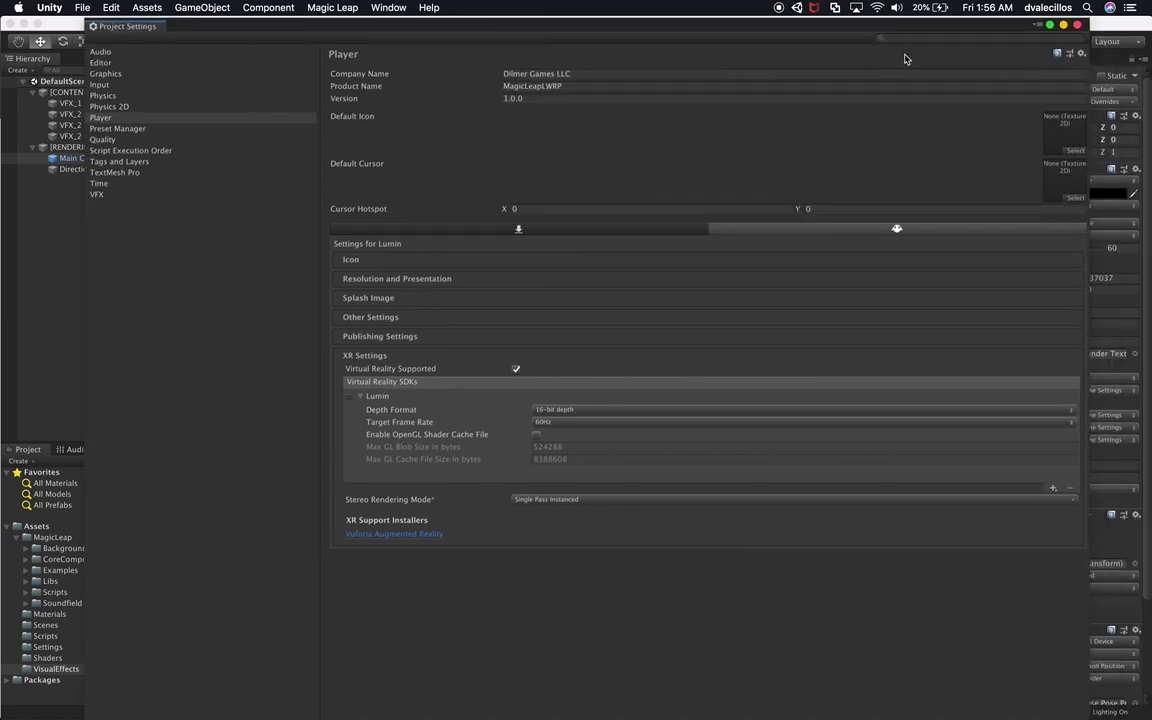
click(1075, 24)
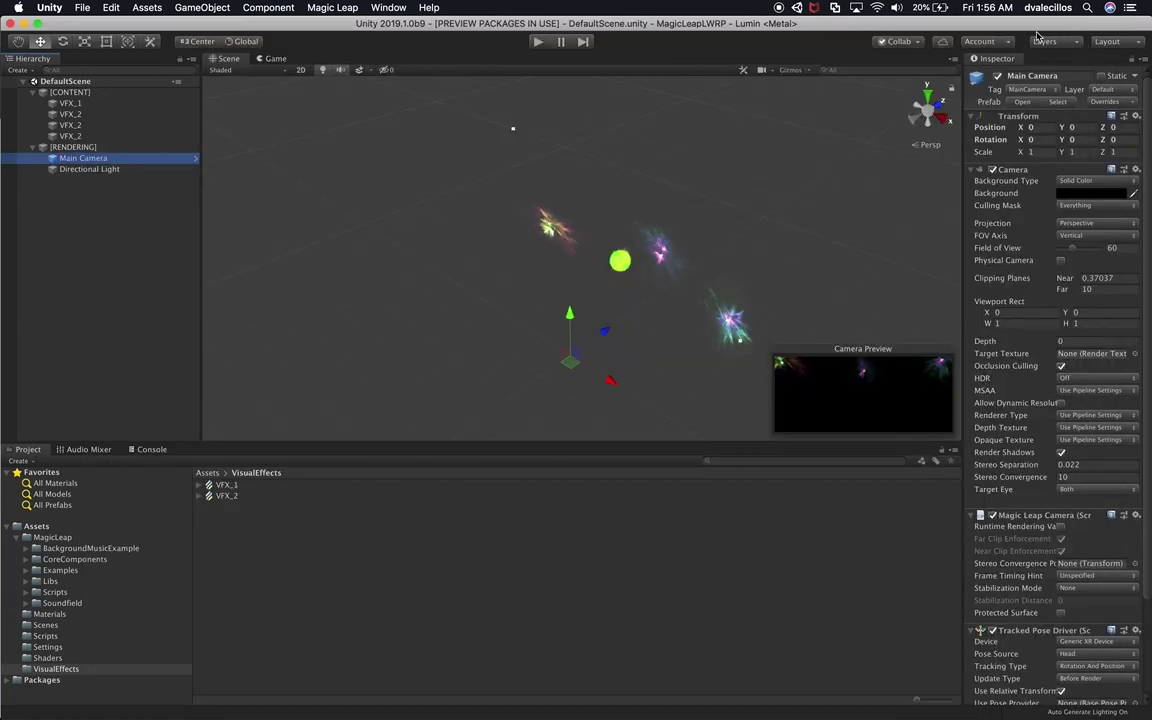